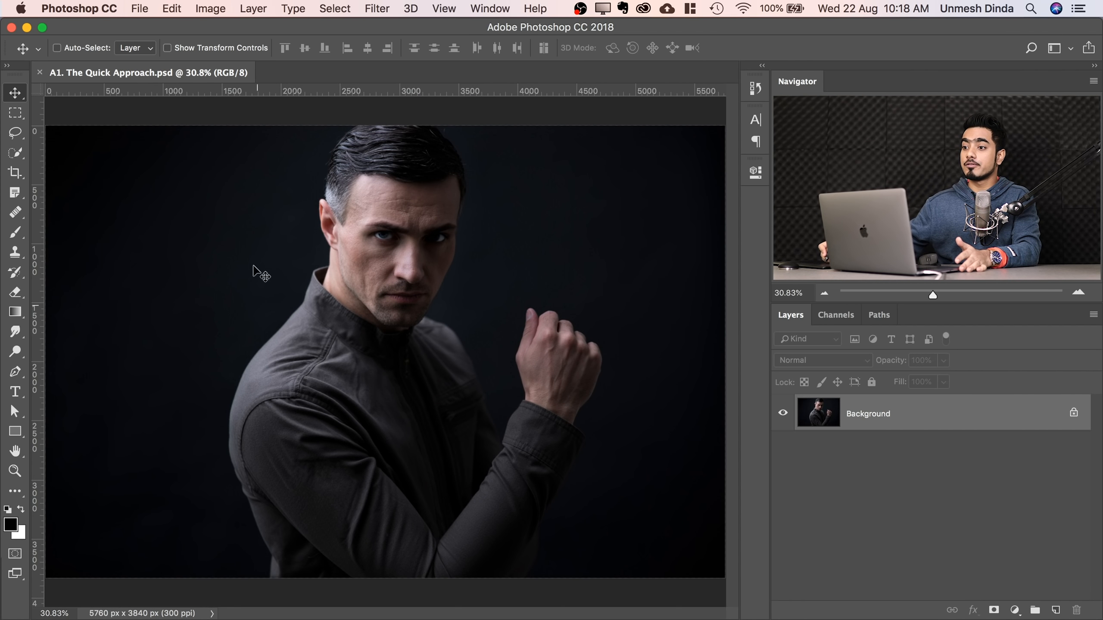
Open the Infinite Color extension and place its floating panel over the empty background beside the man.
left_click(489, 8)
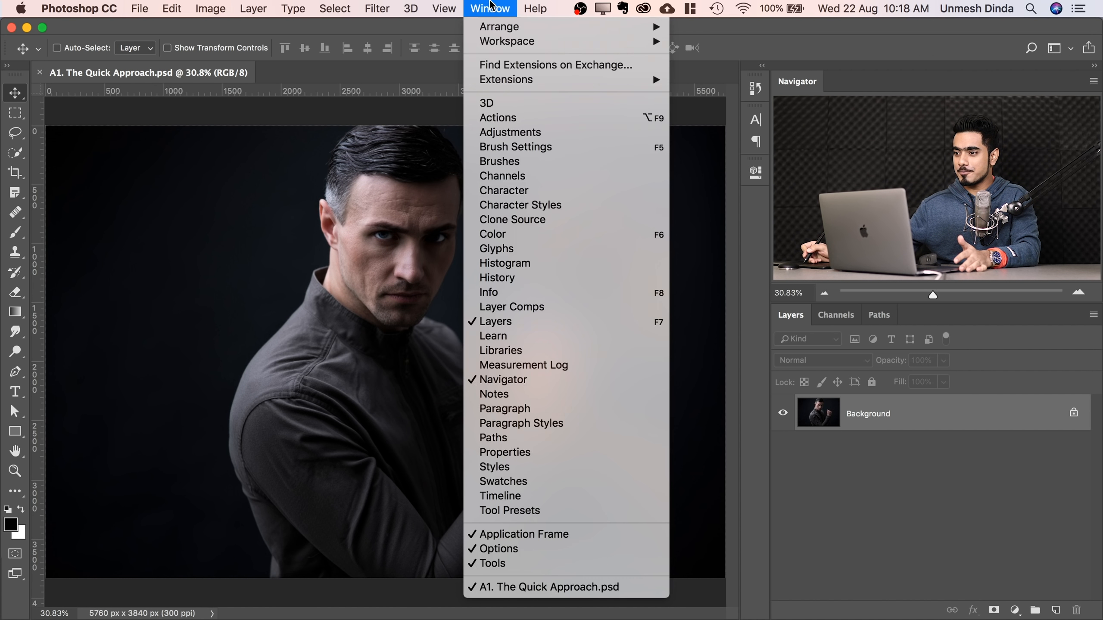
mouse_move(512, 81)
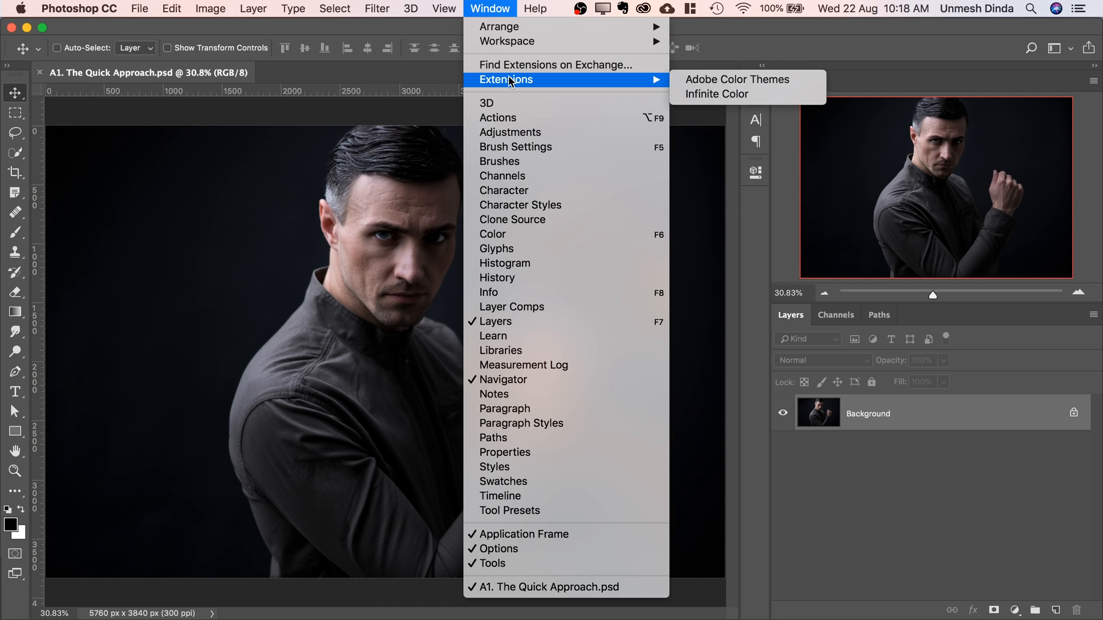
left_click(711, 96)
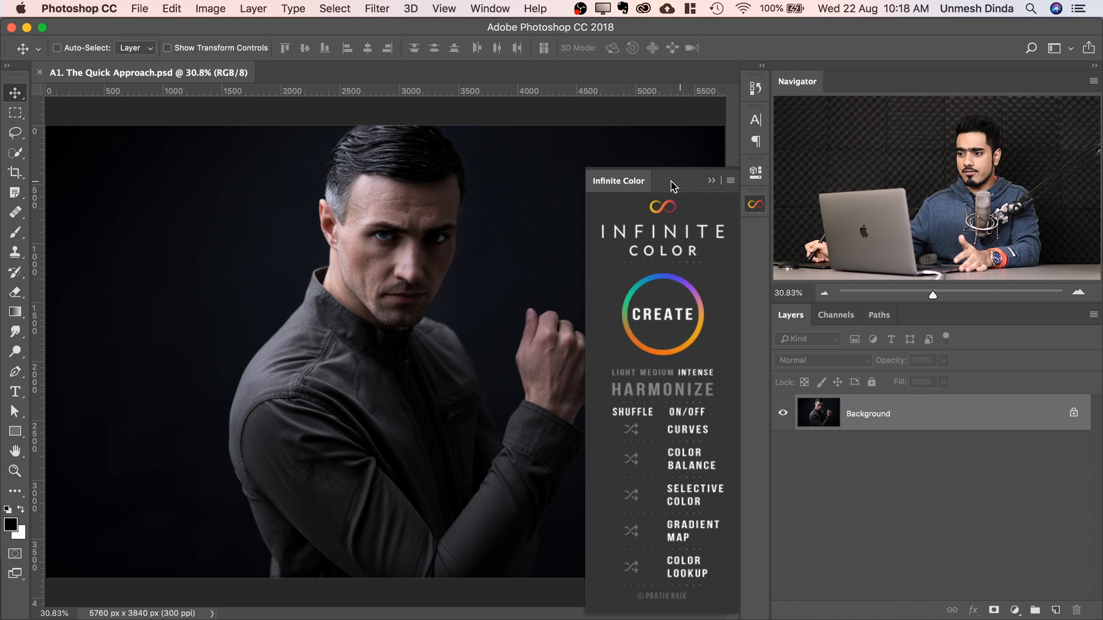
left_click_drag(672, 186, 131, 119)
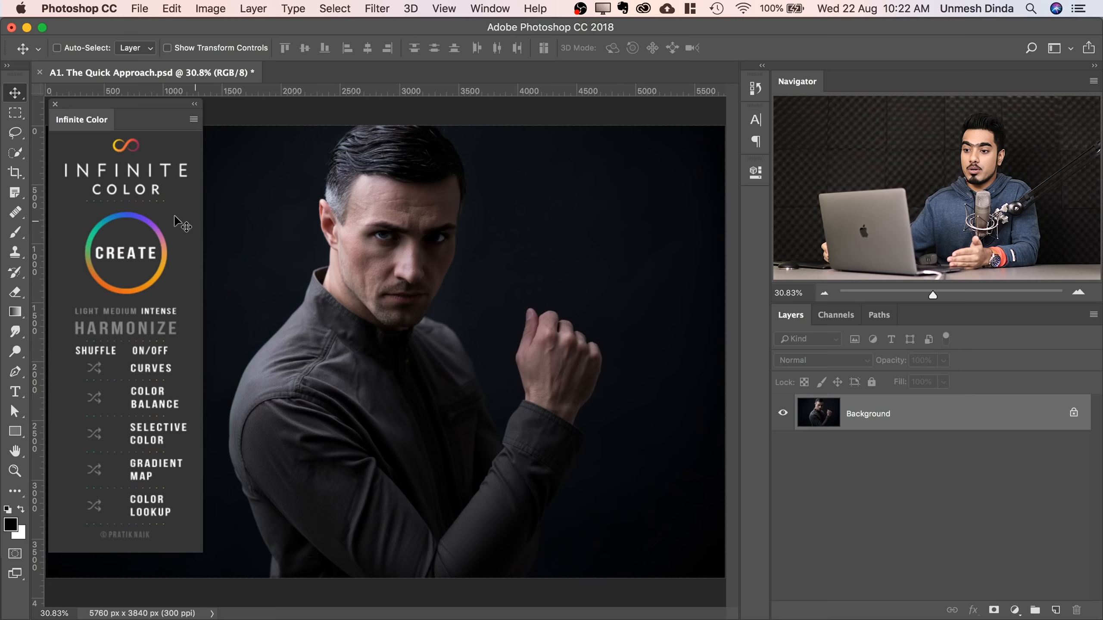
Set the Infinite Color intensity to Light and generate grades until one gives warm skin and faintly violet shadows.
left_click(92, 312)
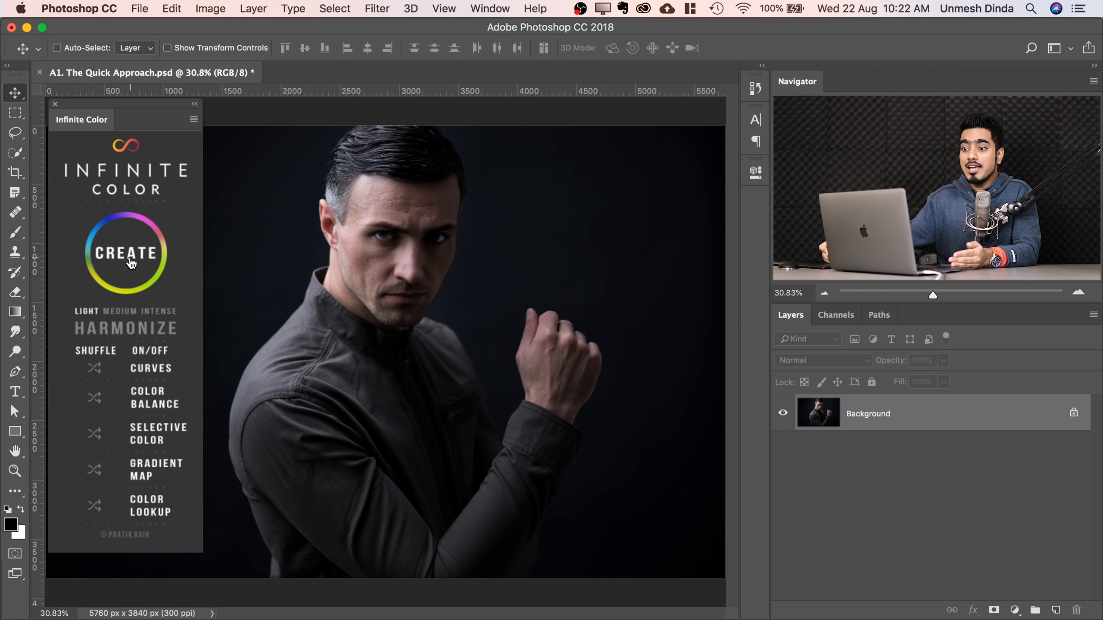
left_click(130, 256)
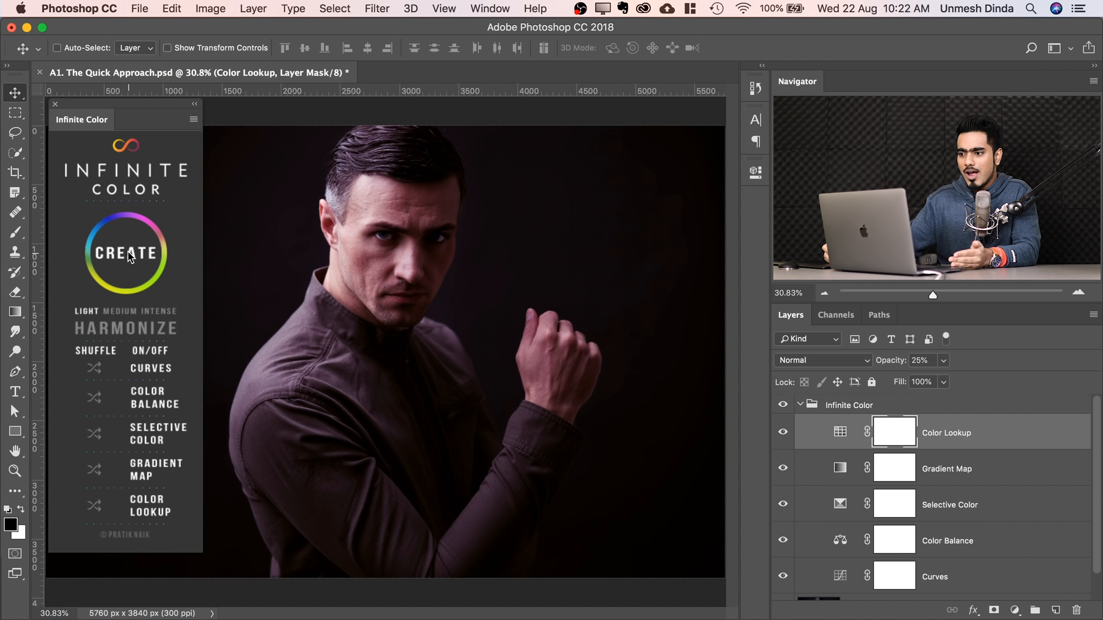
left_click(129, 251)
left_click(129, 251)
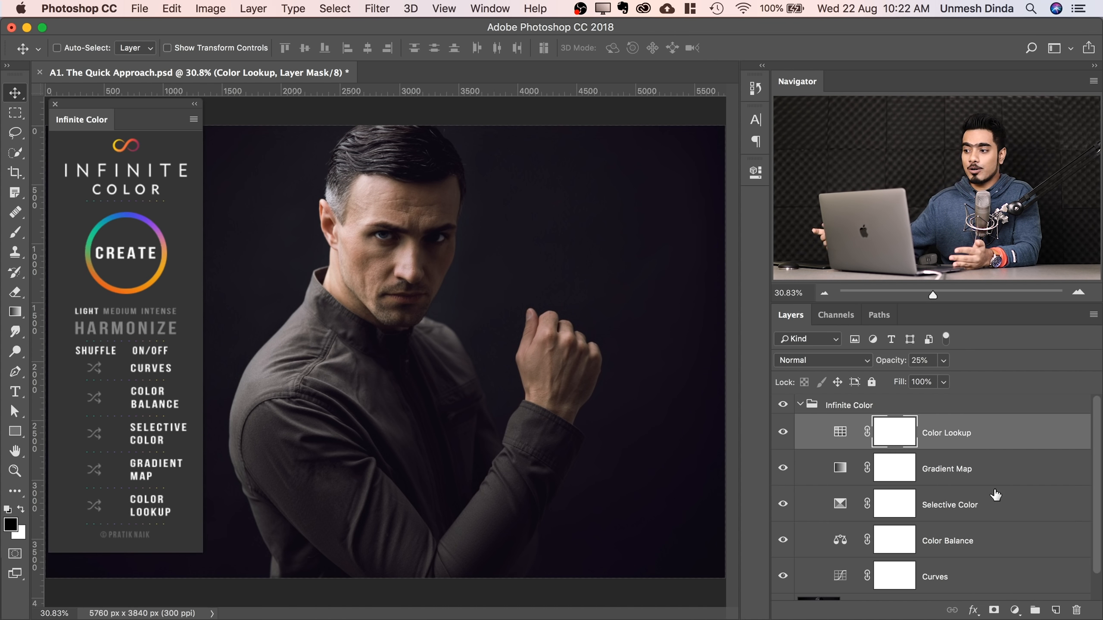
Compare the grade with the original photo and reduce the Infinite Color group's opacity to 79%.
left_click(782, 406)
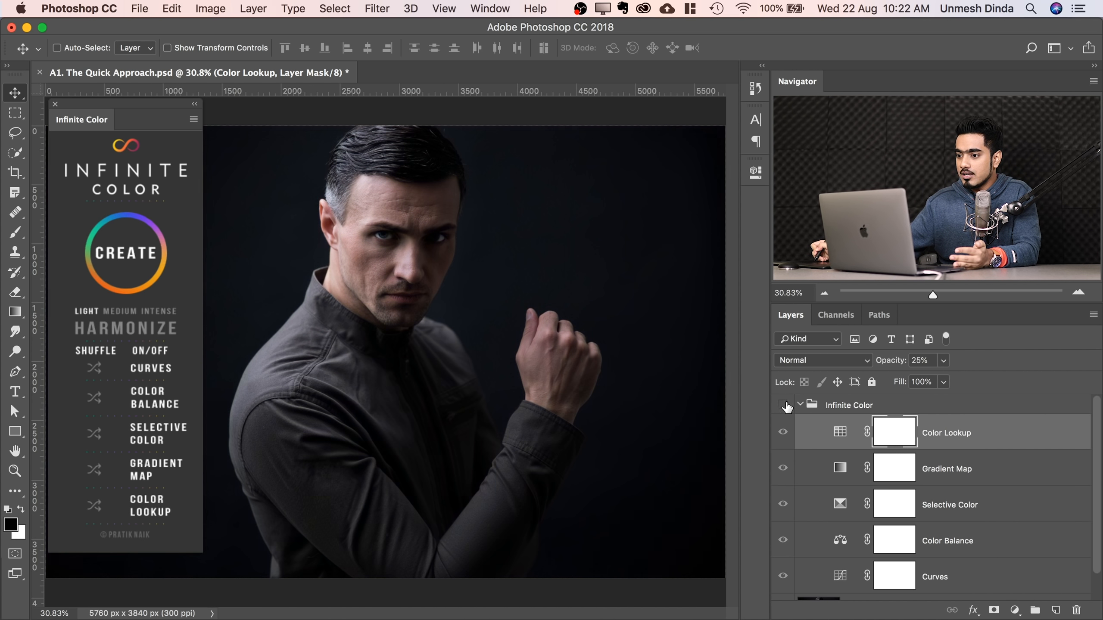
left_click(784, 406)
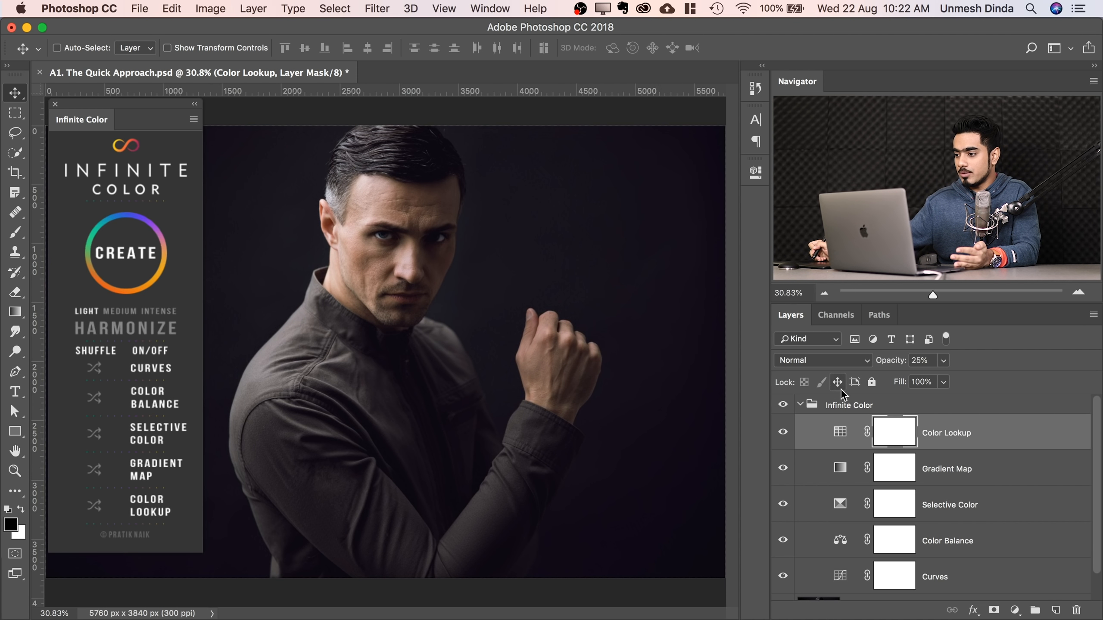
left_click(842, 406)
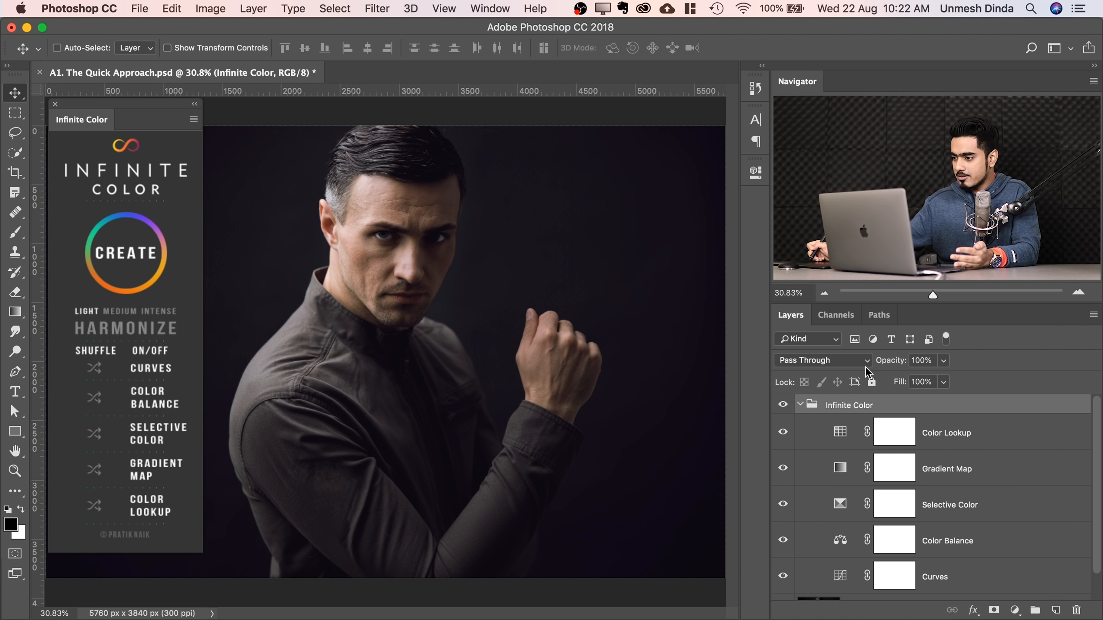
mouse_move(887, 366)
left_mouse_down()
mouse_move(871, 367)
mouse_move(881, 369)
left_mouse_up()
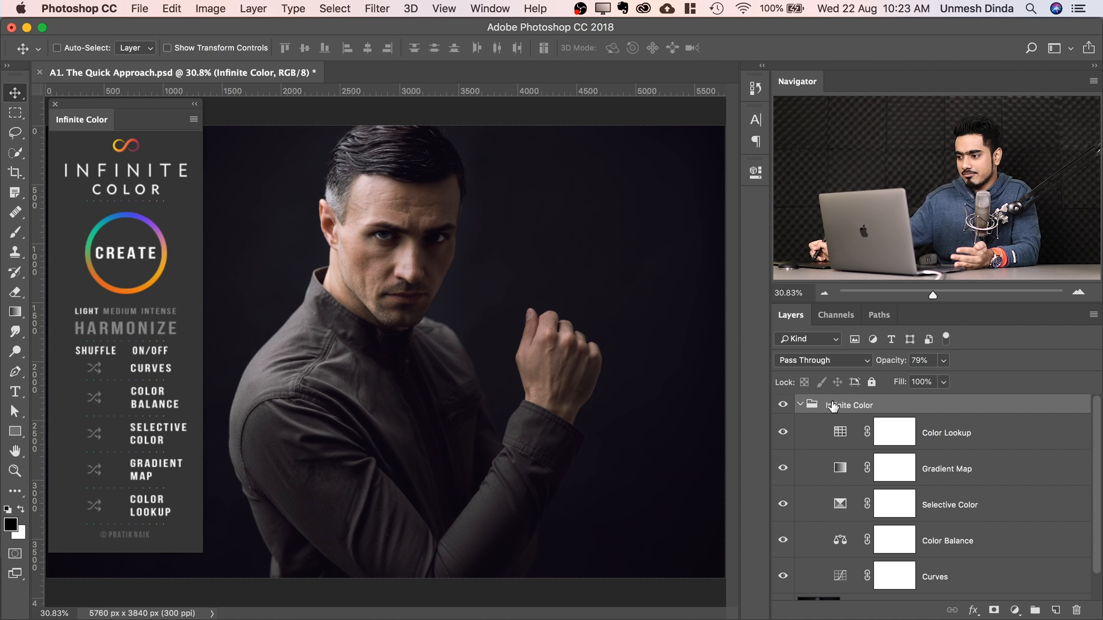
Collapse the Infinite Color group and toggle its visibility to compare the softened grade with the original.
left_click(800, 404)
left_click(785, 406)
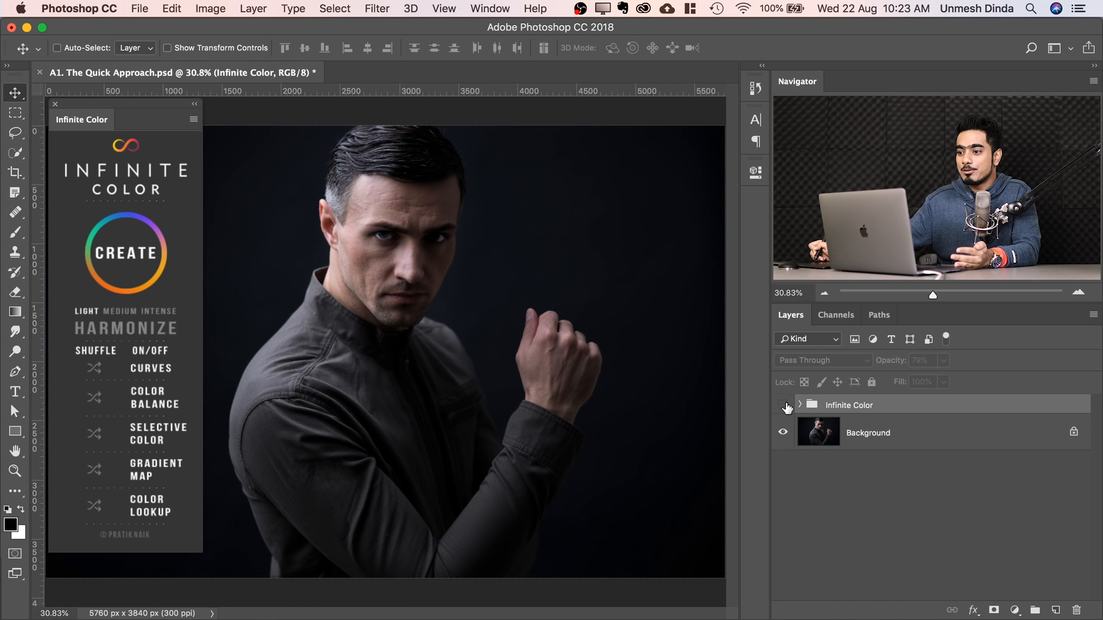
left_click(784, 405)
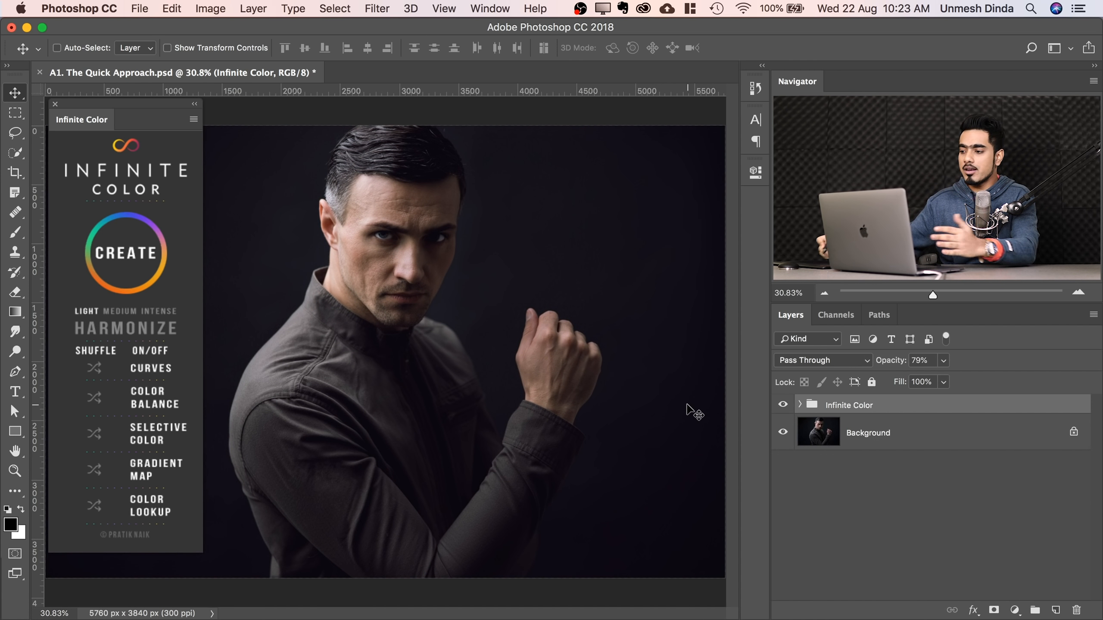
Rename the Infinite Color group as 1, and generate another Light grade above it with its group collapsed.
double_click(853, 405)
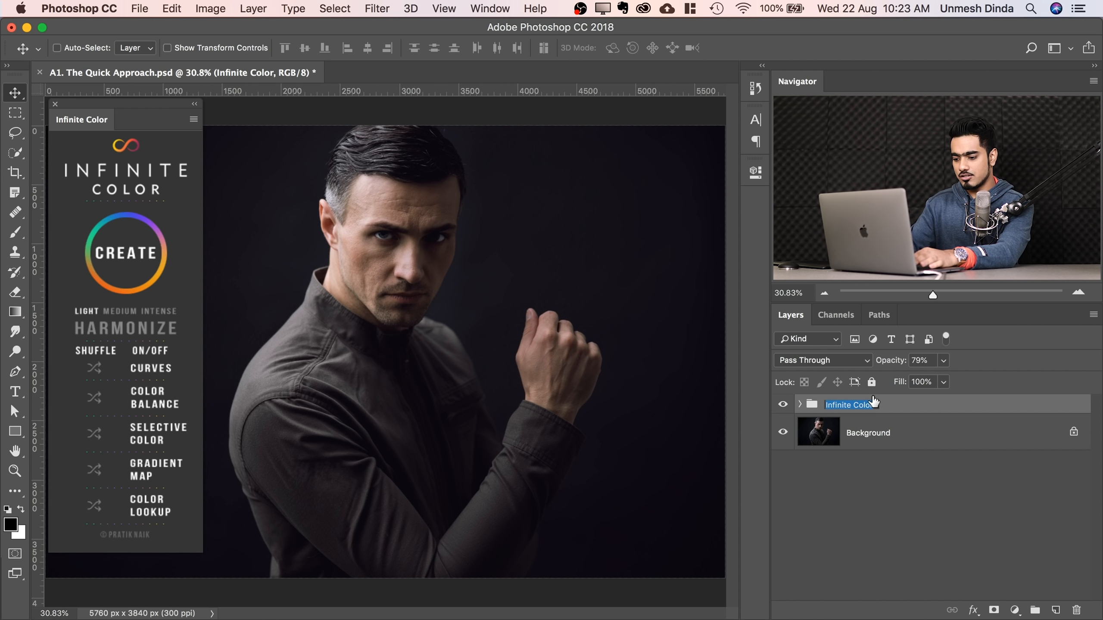
type("1")
key("Return")
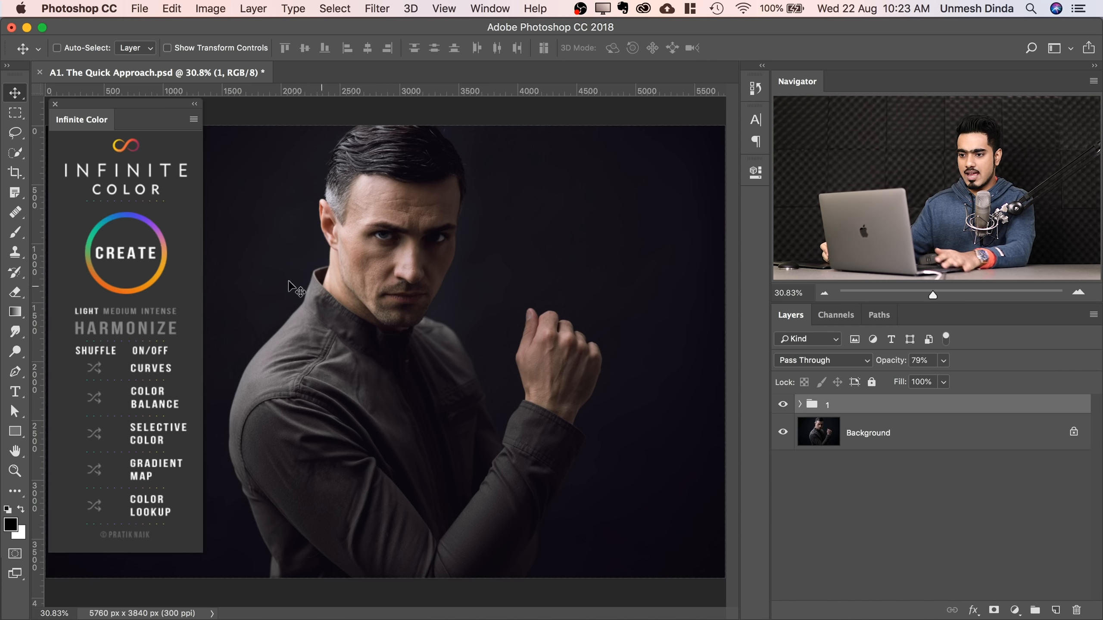
left_click(134, 249)
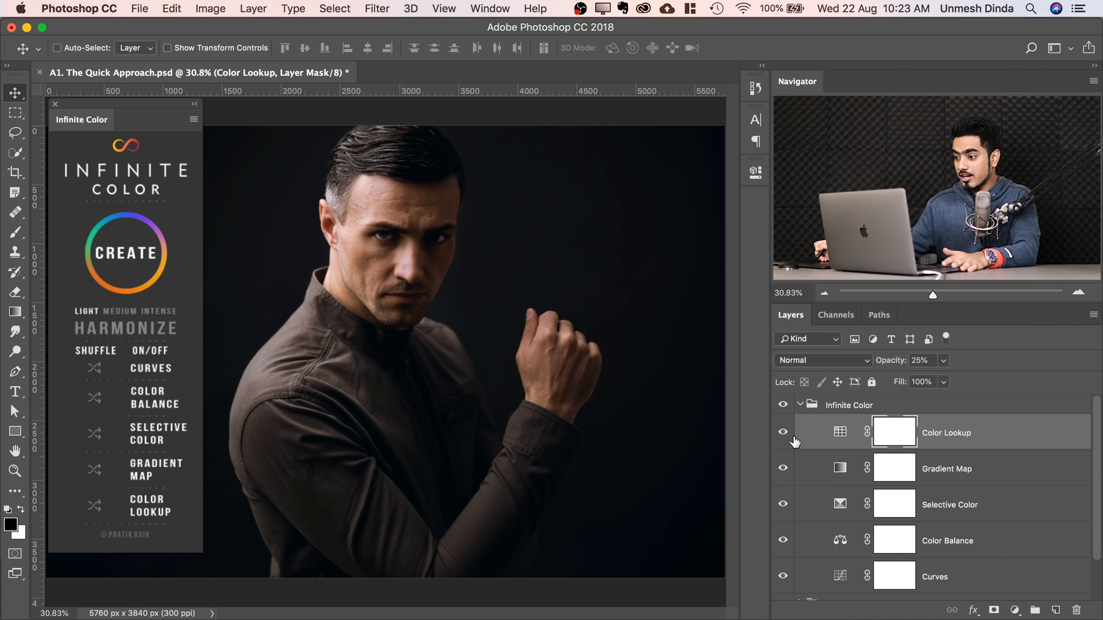
left_click(798, 405)
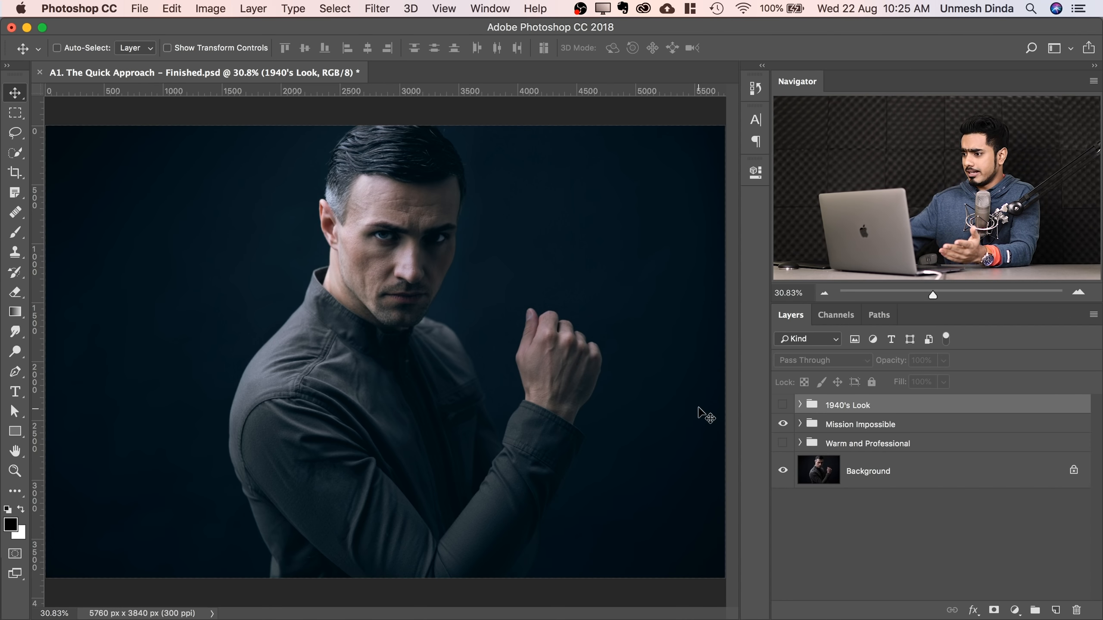
In the finished file, hide the Mission Impossible group and show the 1940's Look group.
left_click(783, 425)
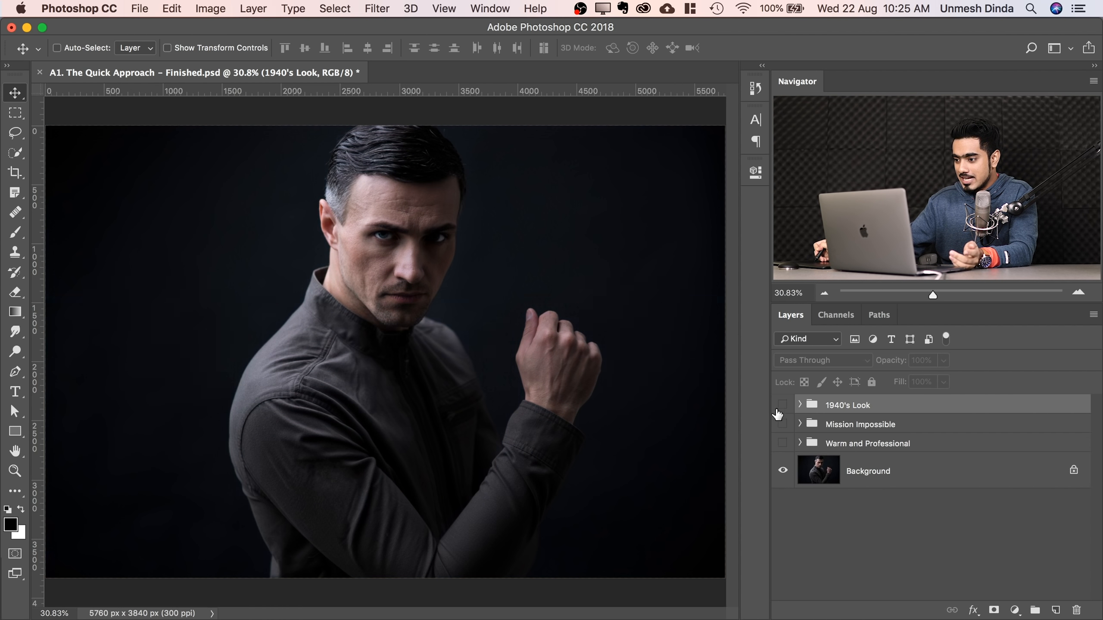
left_click(783, 406)
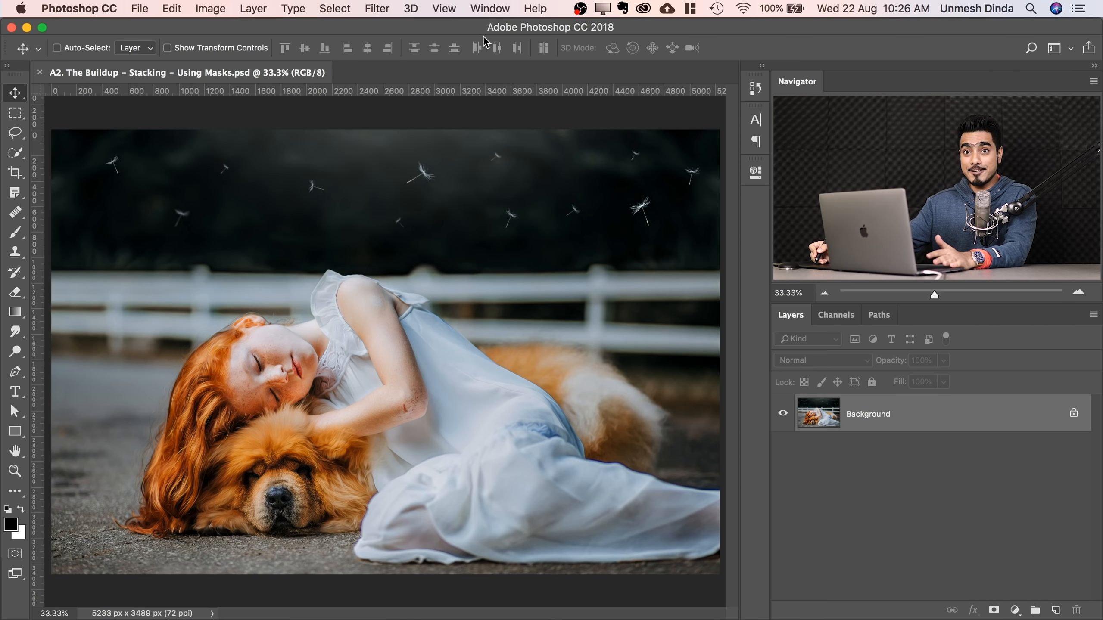
Open the Infinite Color extension for the girl-and-dog photo, dock it beside the tools, and fit the image to the view.
left_click(490, 9)
mouse_move(534, 80)
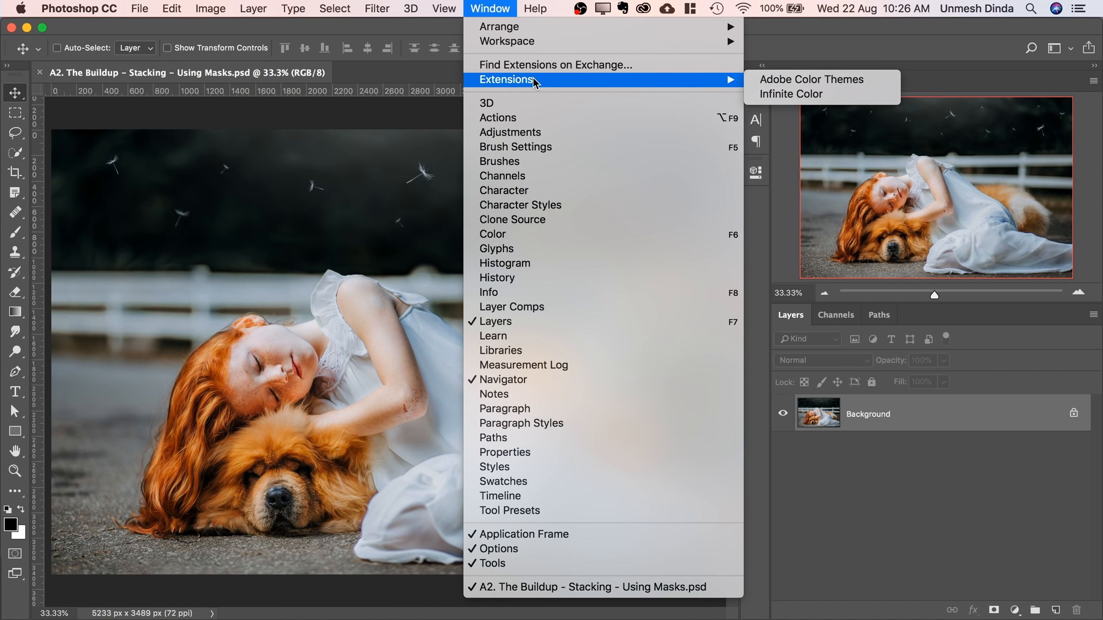
left_click(787, 96)
left_click_drag(143, 116, 34, 165)
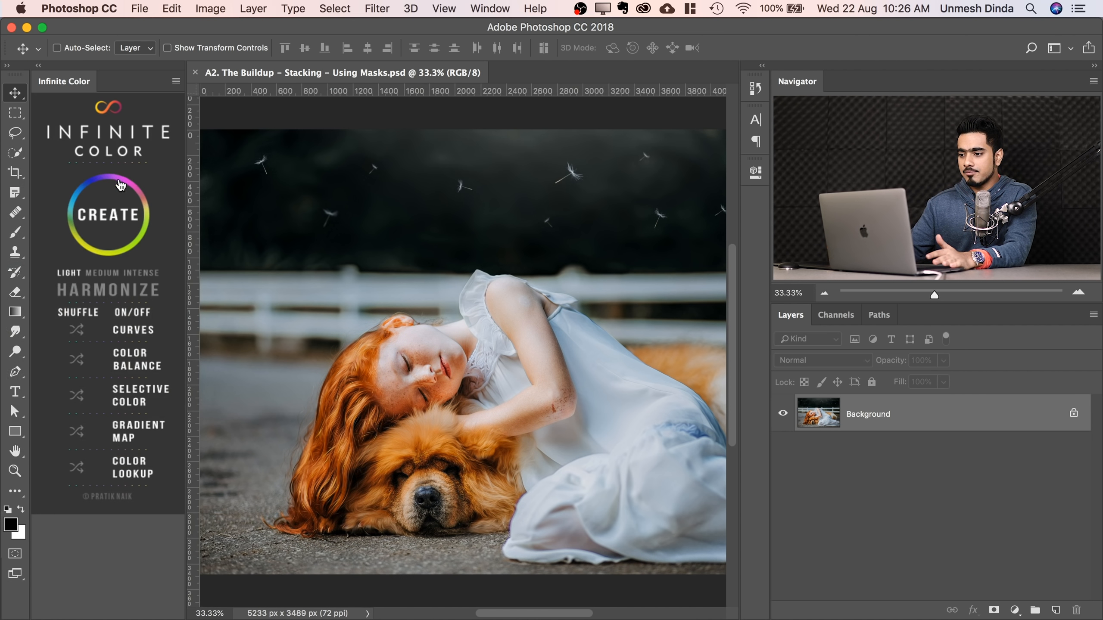
key("super+0")
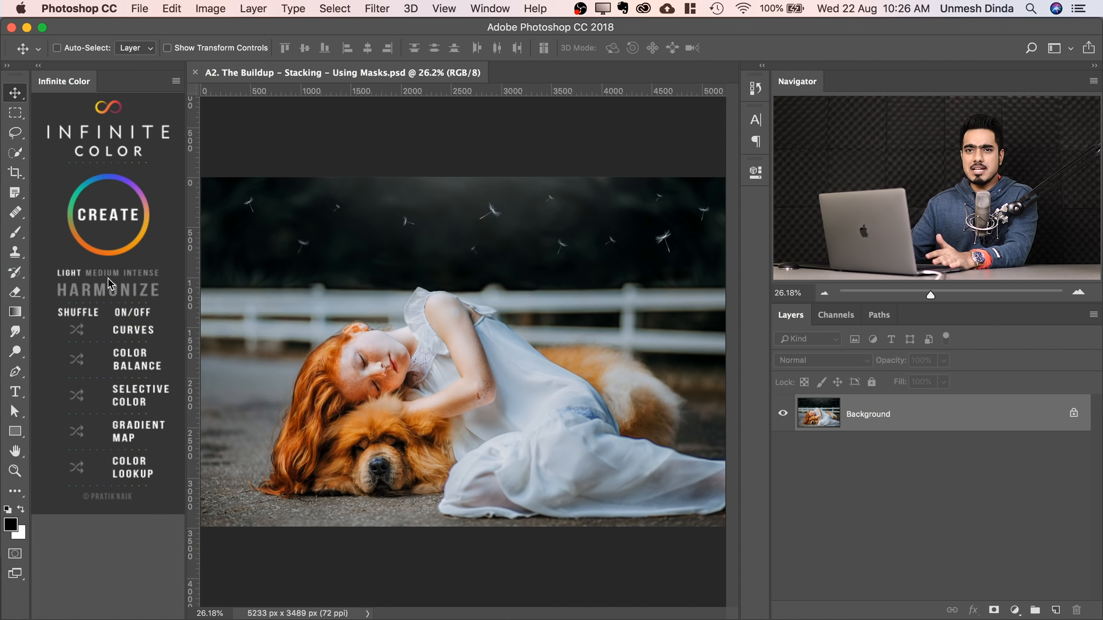
Set the Infinite Color intensity to Medium and generate grades until one gives warm skin, a pinkish dress and near-black background.
left_click(106, 272)
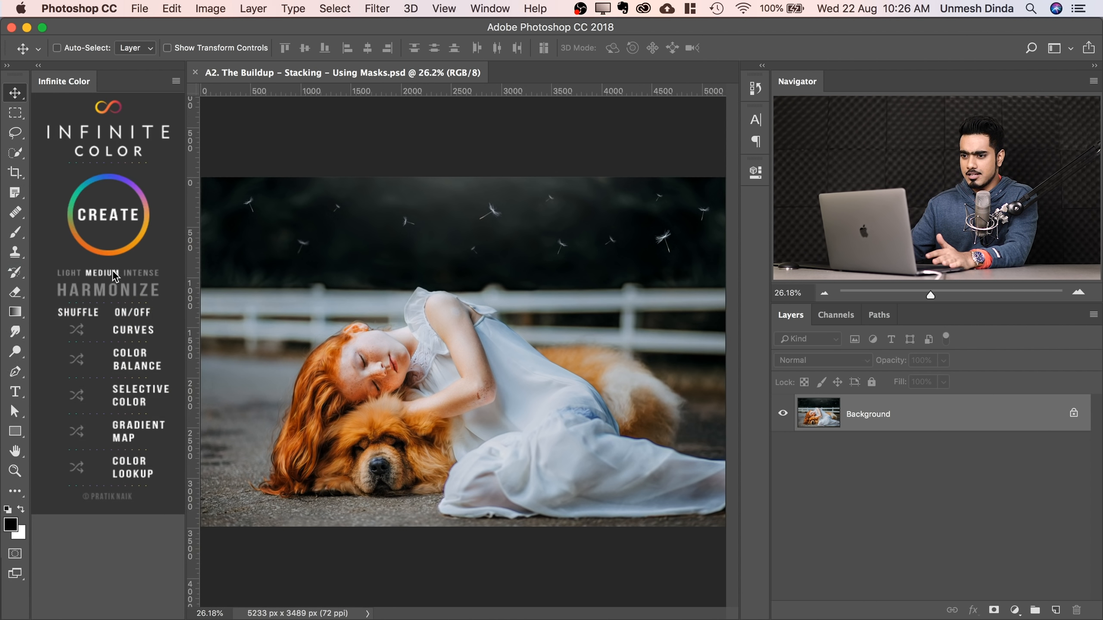
left_click(121, 221)
left_click(121, 214)
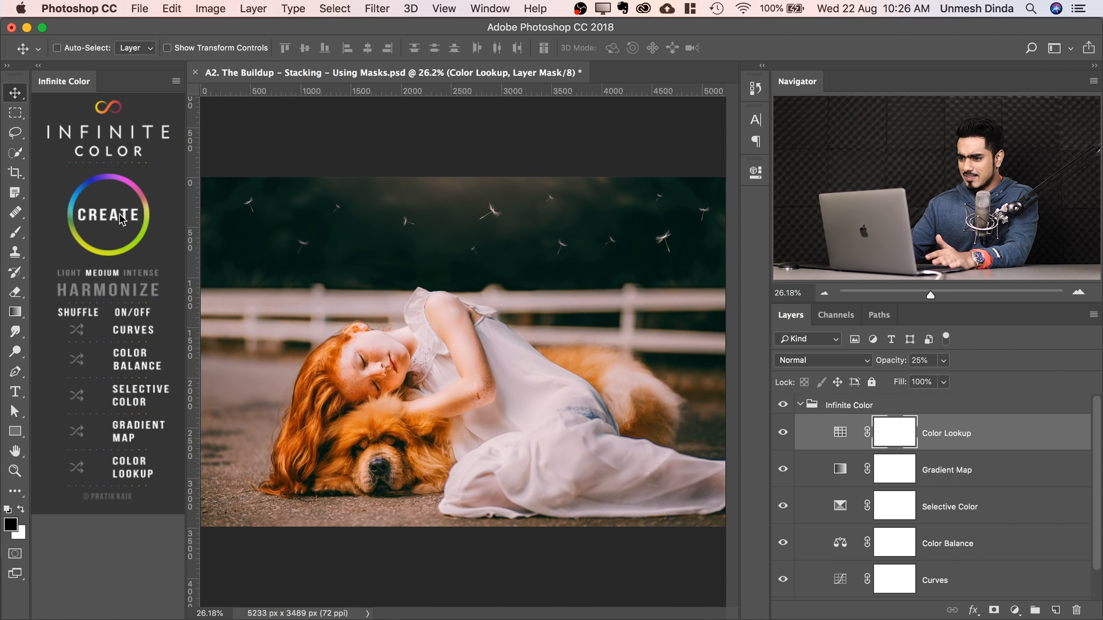
left_click(113, 211)
left_click(113, 214)
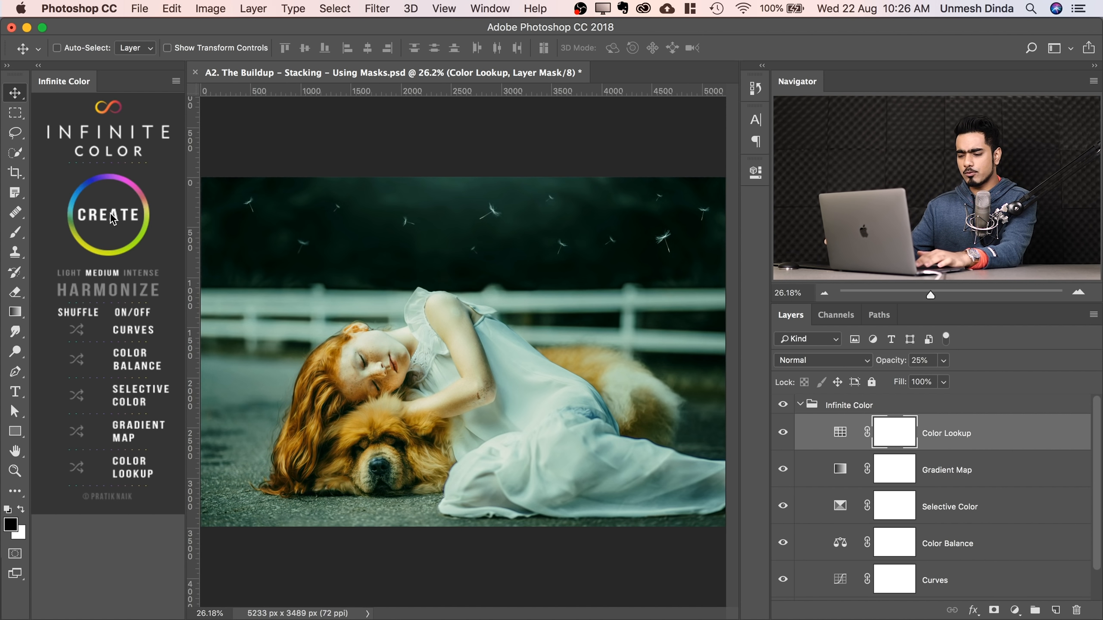
left_click(110, 212)
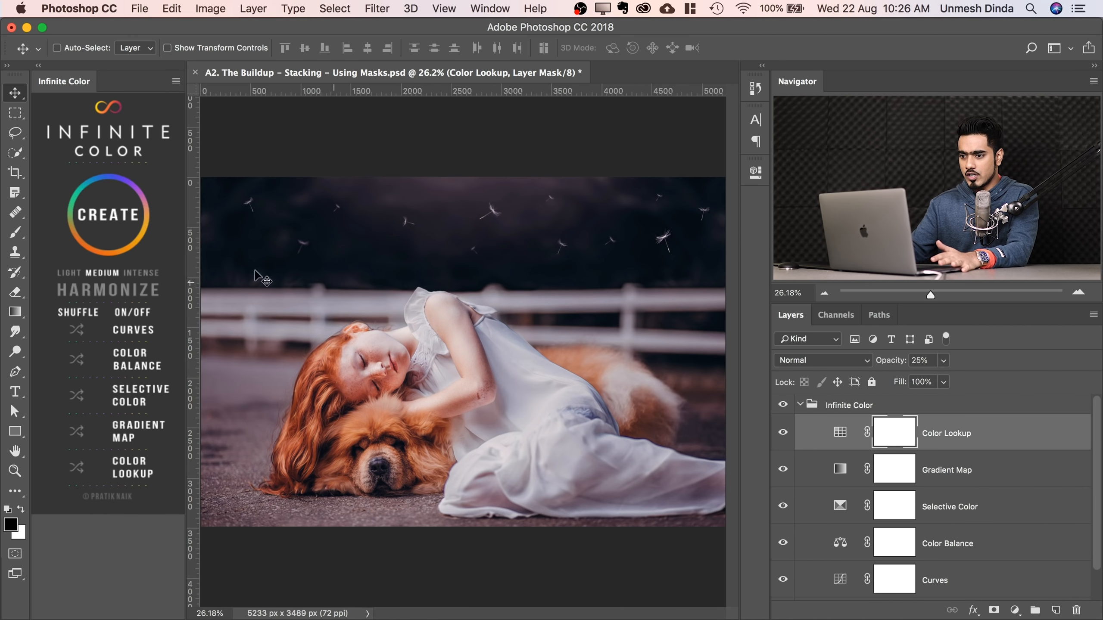
left_click(120, 211)
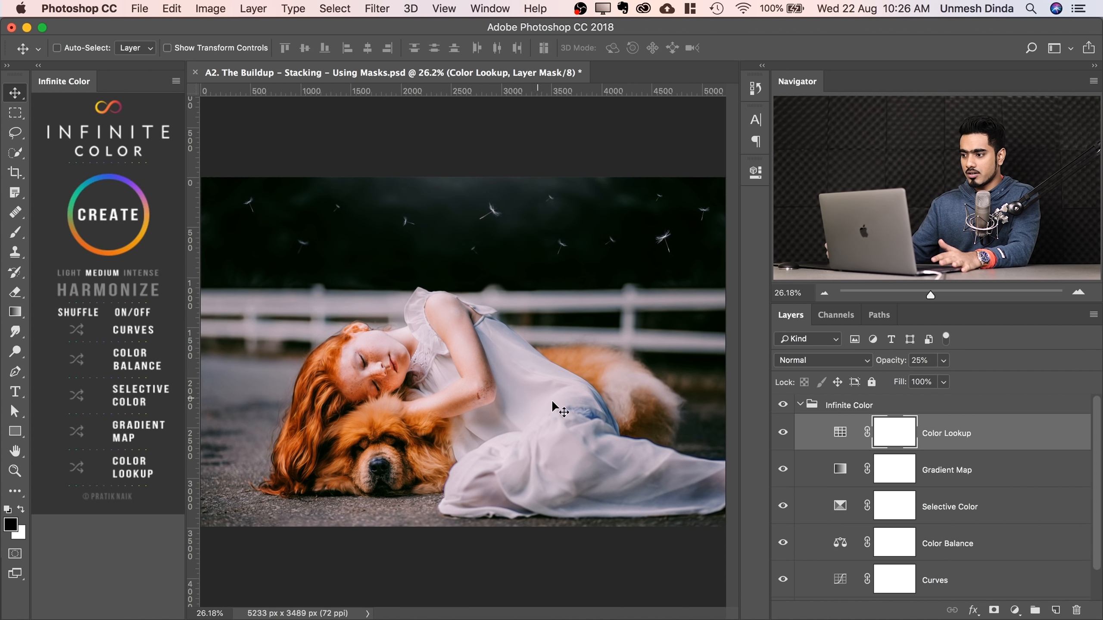
Compare the grade with the original, and add a white layer mask to the collapsed Infinite Color group.
left_click(781, 406)
left_click(781, 405)
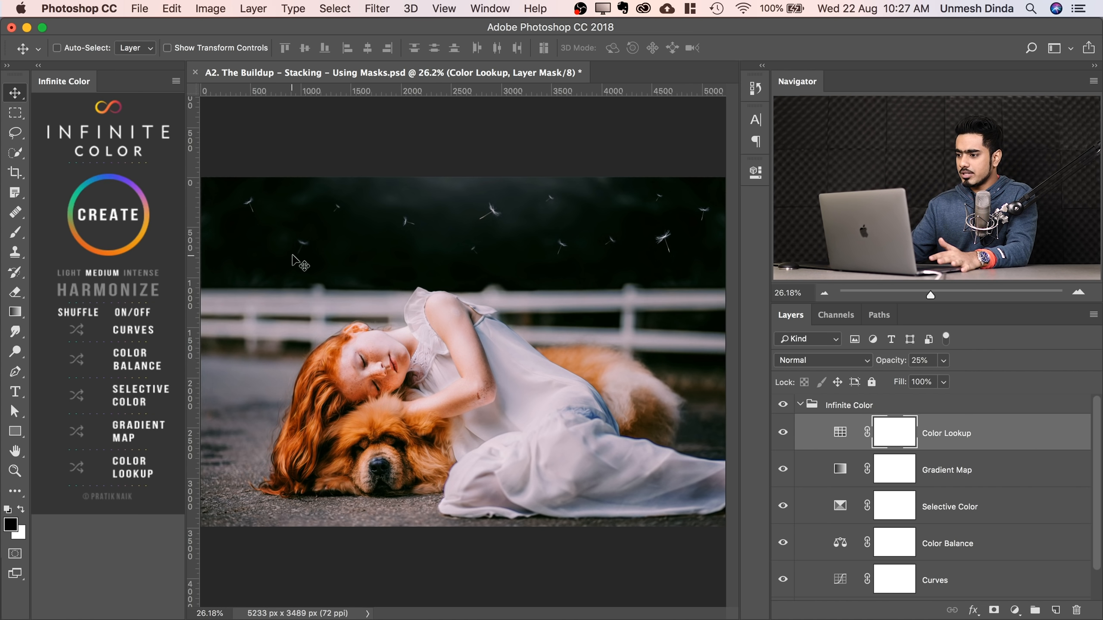
left_click(801, 404)
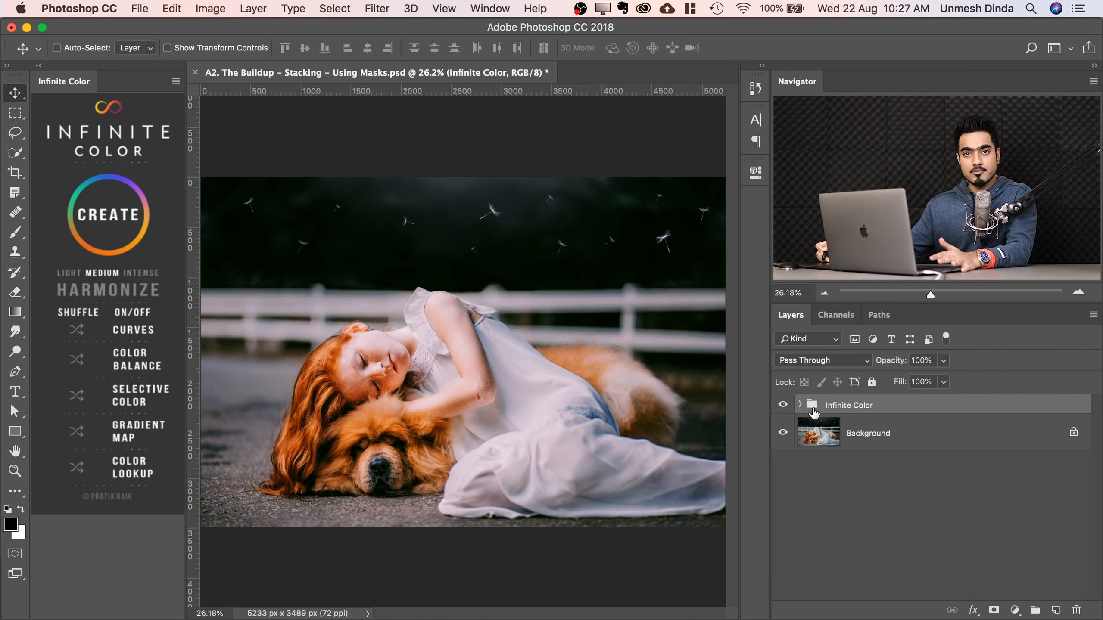
left_click(993, 609)
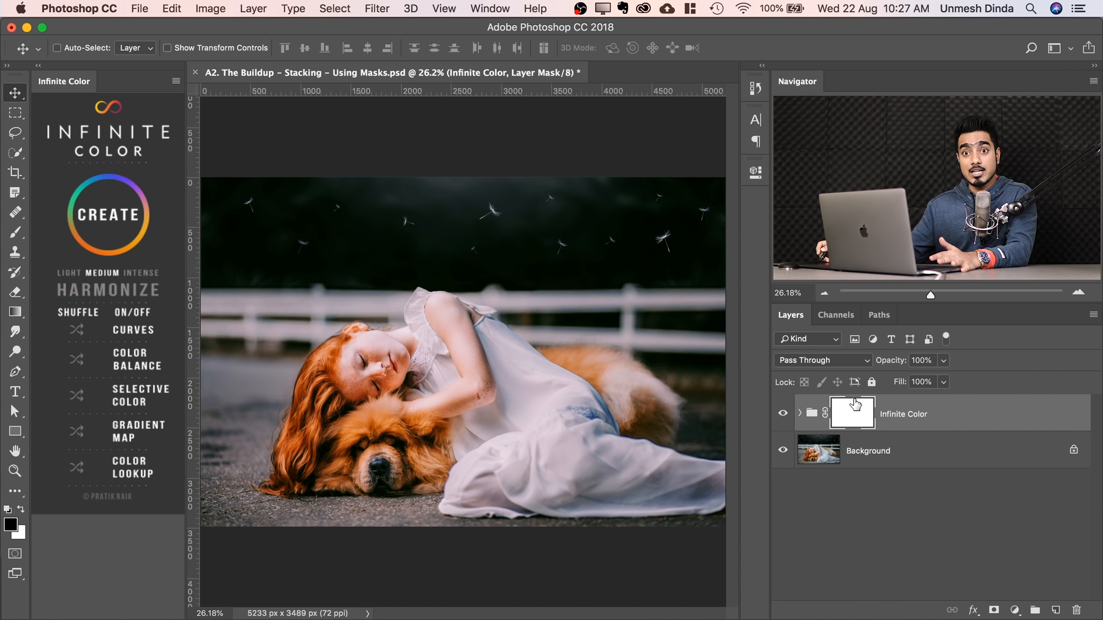
Paint black on the group's mask over the dark background above the fence with a 1365 px soft brush, and swap the foreground to white.
left_click(18, 235)
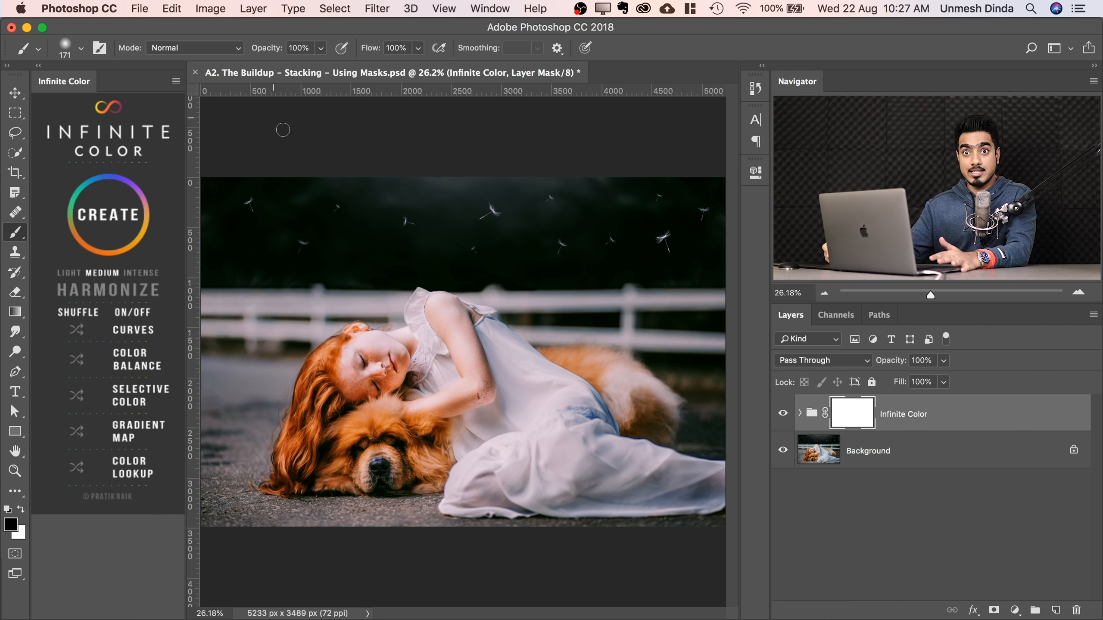
left_click_drag(349, 229, 393, 229)
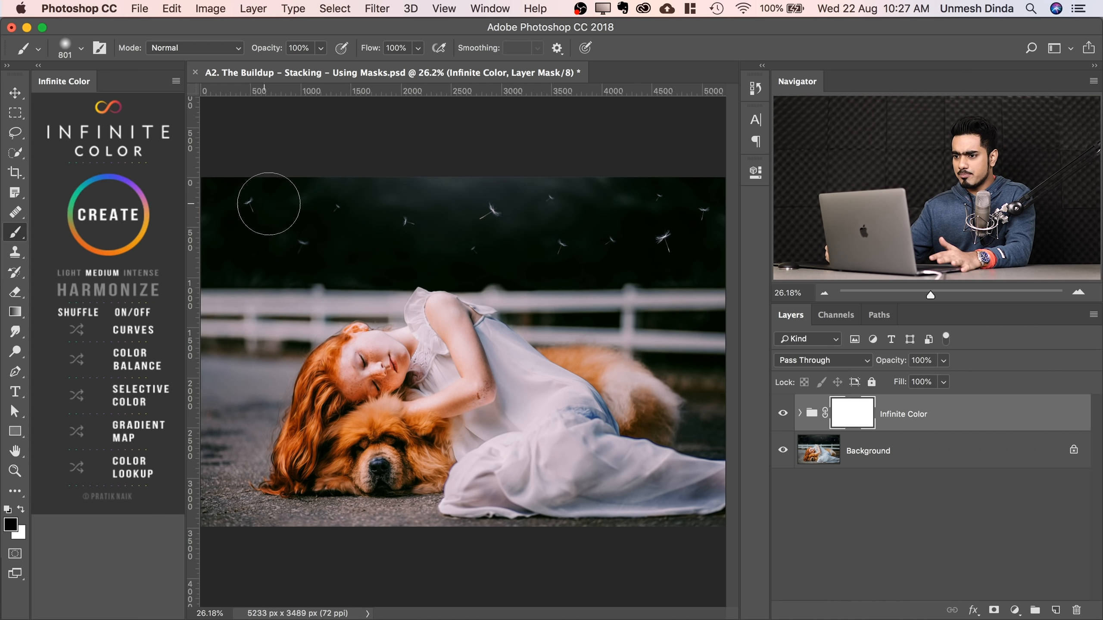
left_click_drag(269, 203, 313, 204)
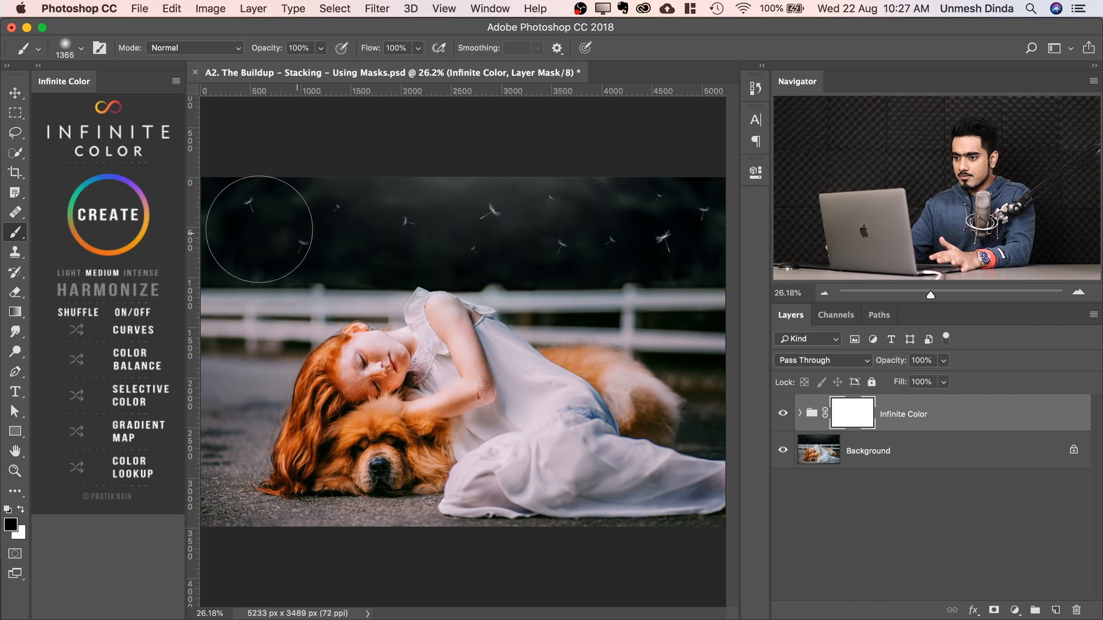
mouse_move(259, 229)
left_mouse_down()
mouse_move(365, 185)
mouse_move(203, 190)
left_mouse_up()
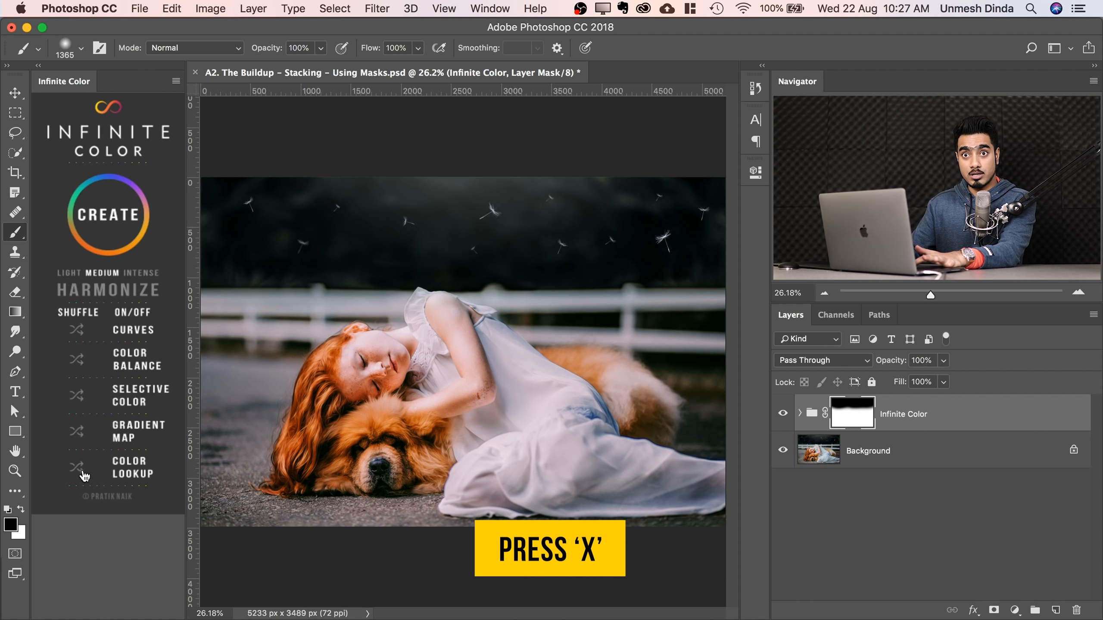
key("x")
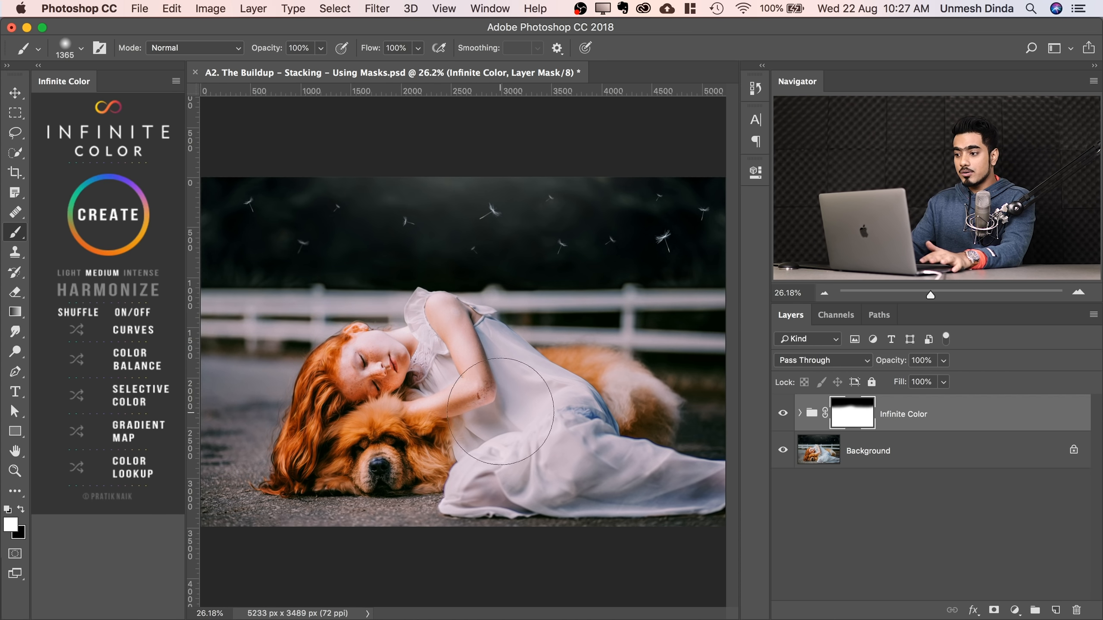
Rename the masked Infinite Color group as Bottom.
double_click(915, 414)
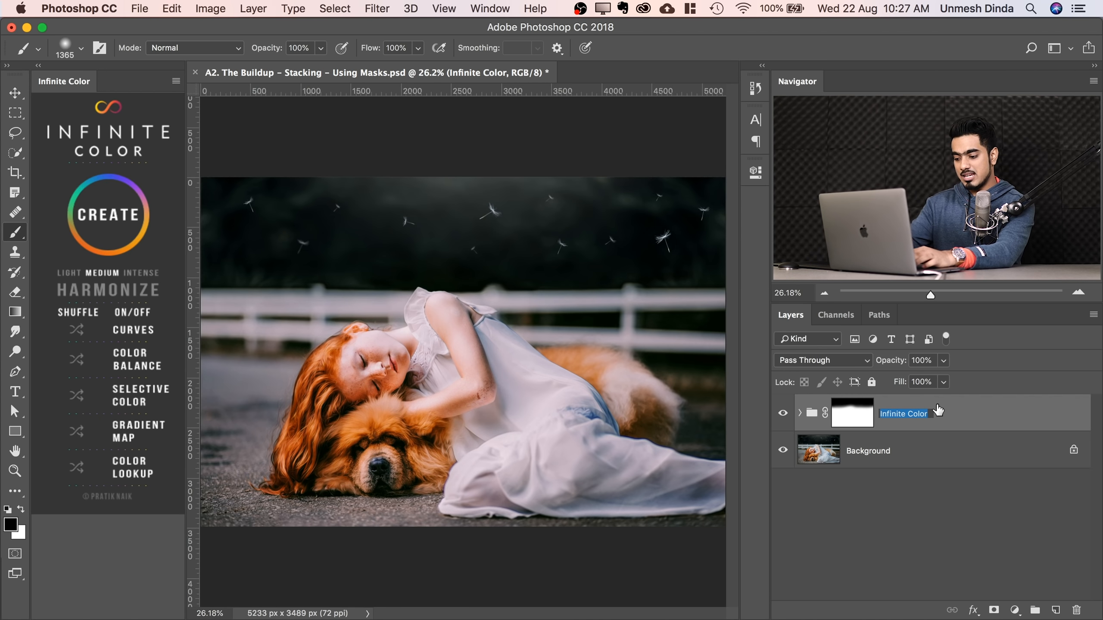
type("Bottom")
key("Return")
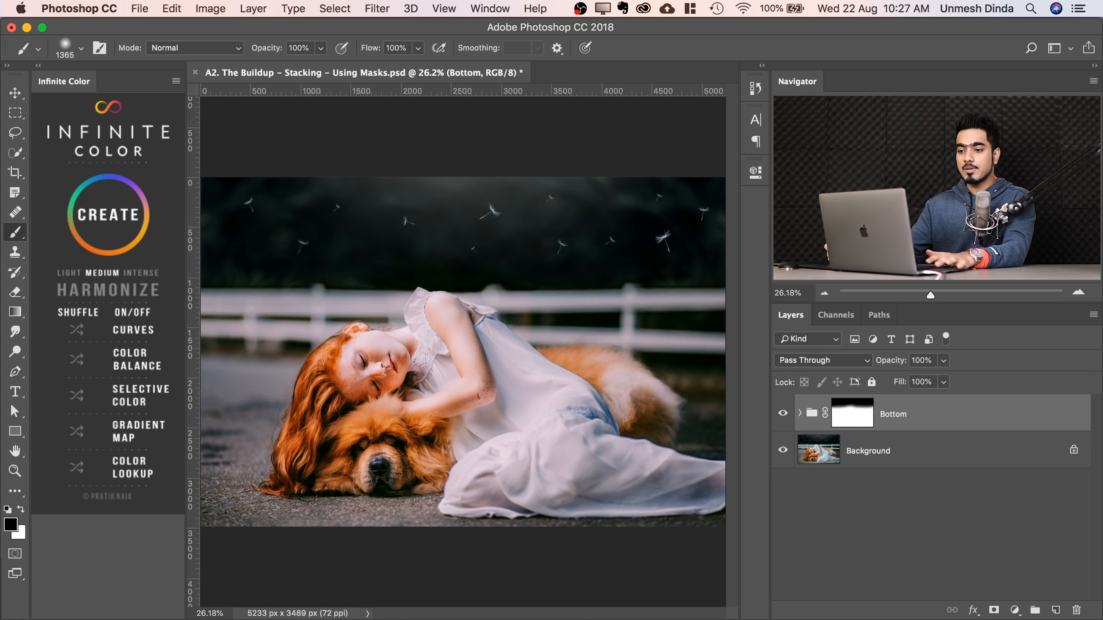
Generate Medium grades above the Bottom group until one gives a dark green background with warm highlights, and collapse the new group.
left_click(120, 215)
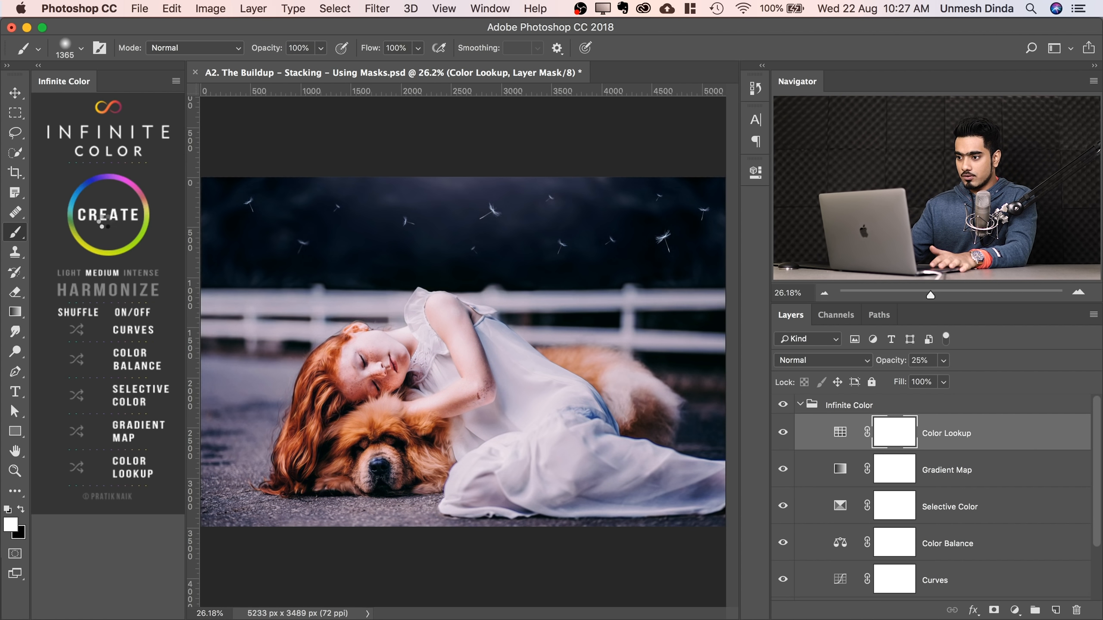
left_click(104, 218)
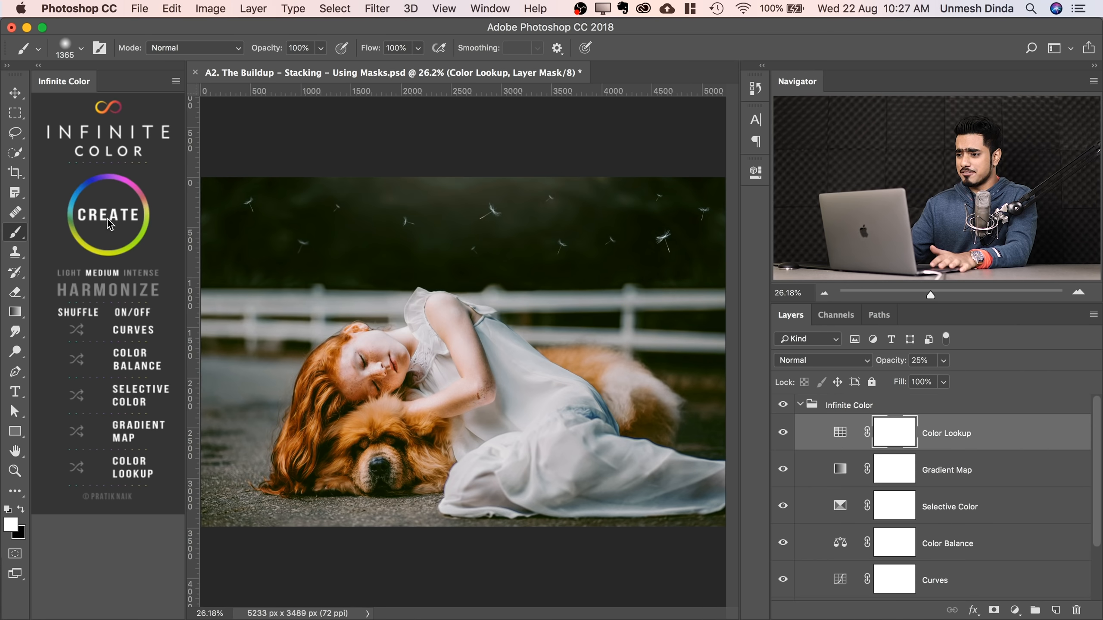
left_click(107, 217)
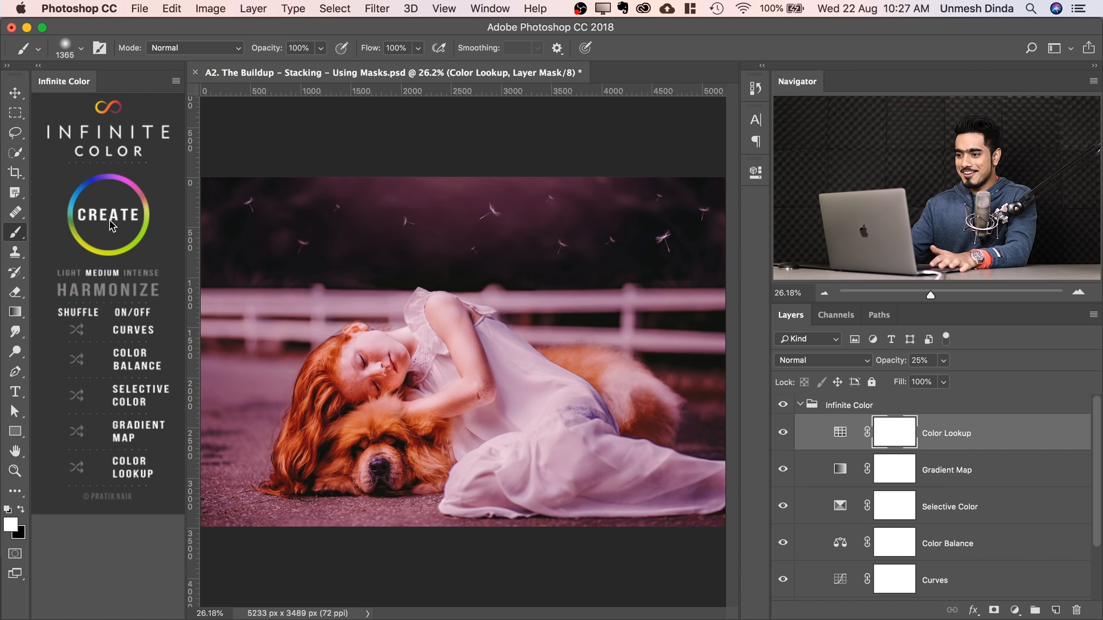
left_click(107, 217)
left_click(107, 216)
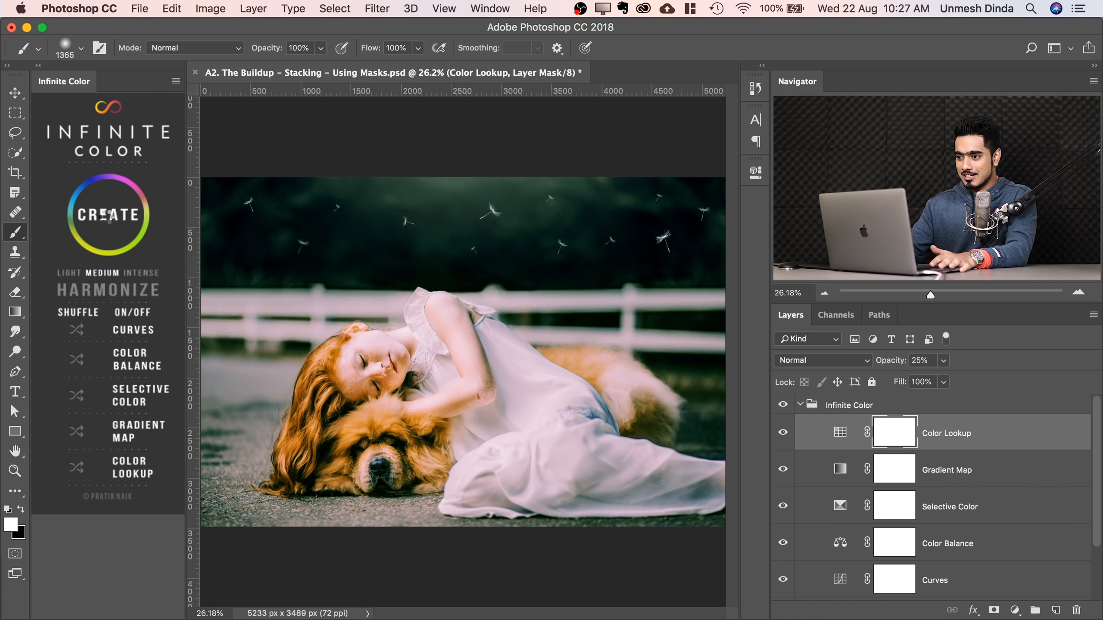
left_click(105, 217)
left_click(105, 219)
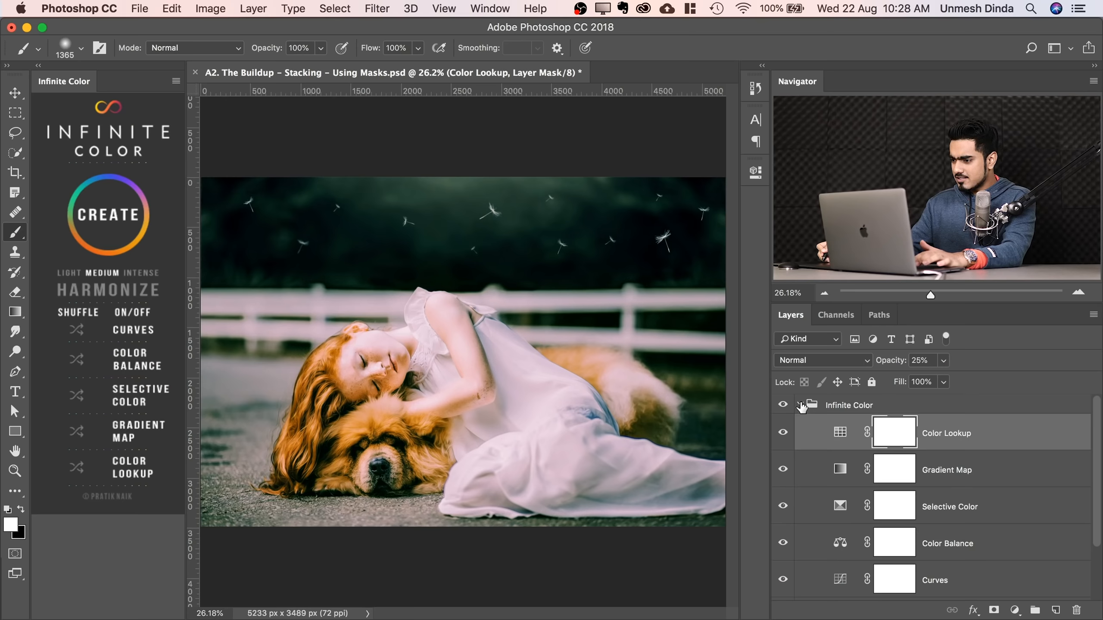
left_click(800, 406)
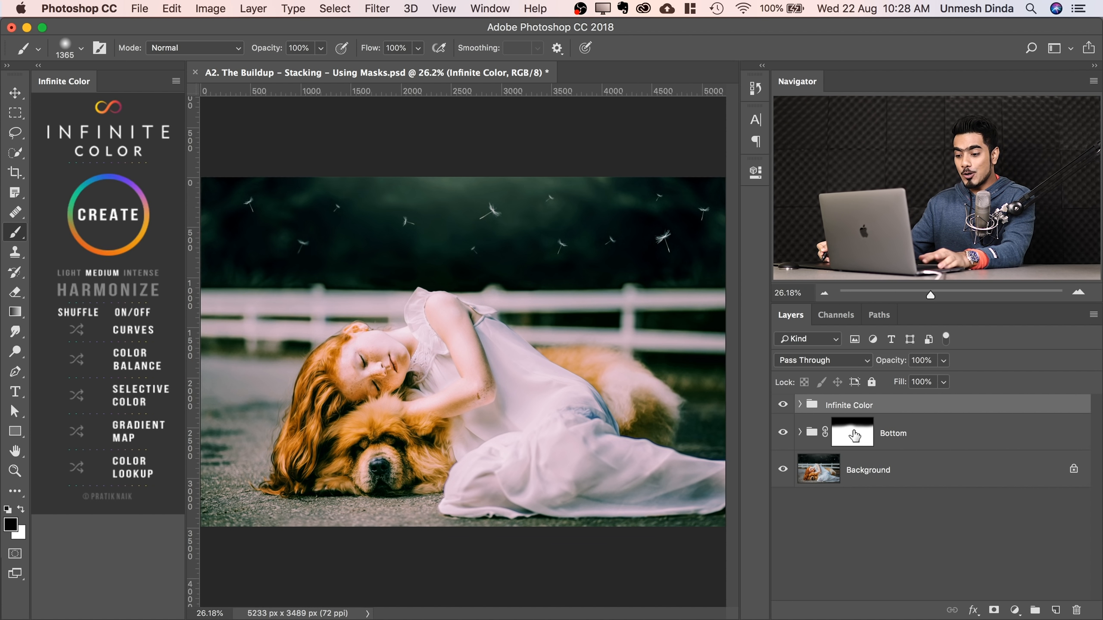
Copy the Bottom group's mask to the new Infinite Color group, invert it, and rename that group as Top.
left_click_drag(854, 436, 854, 406)
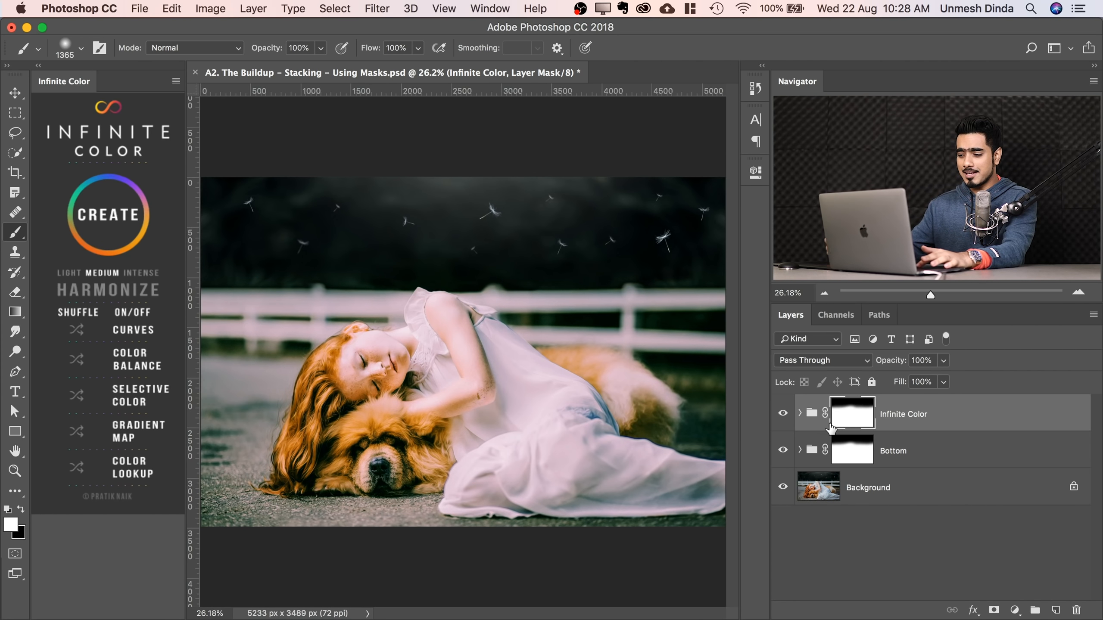
key("super+i")
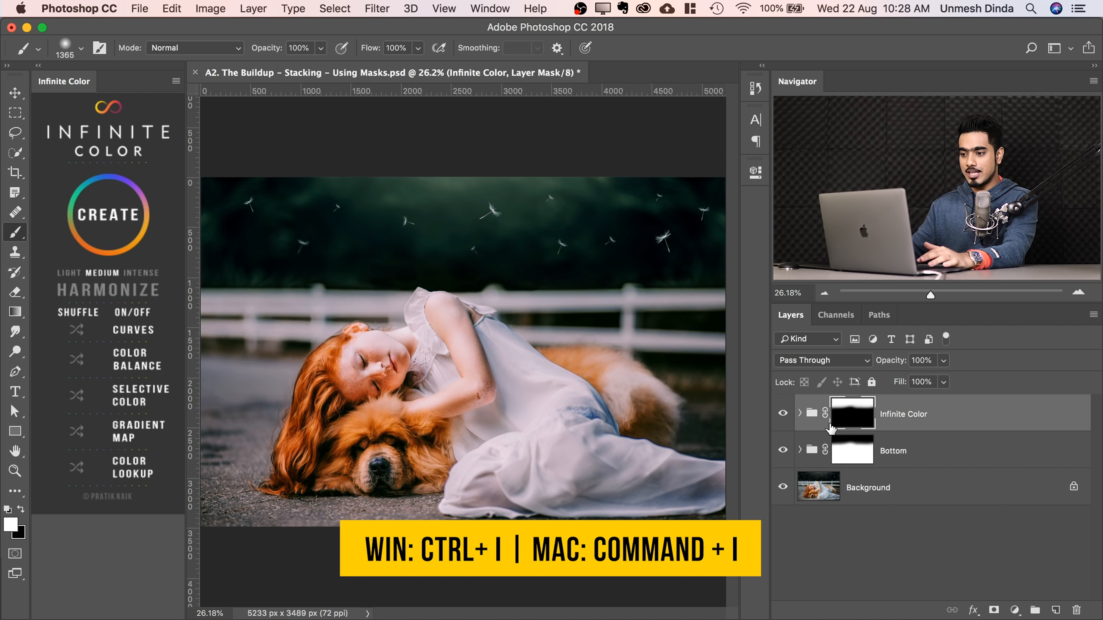
double_click(898, 415)
type("Top")
key("Return")
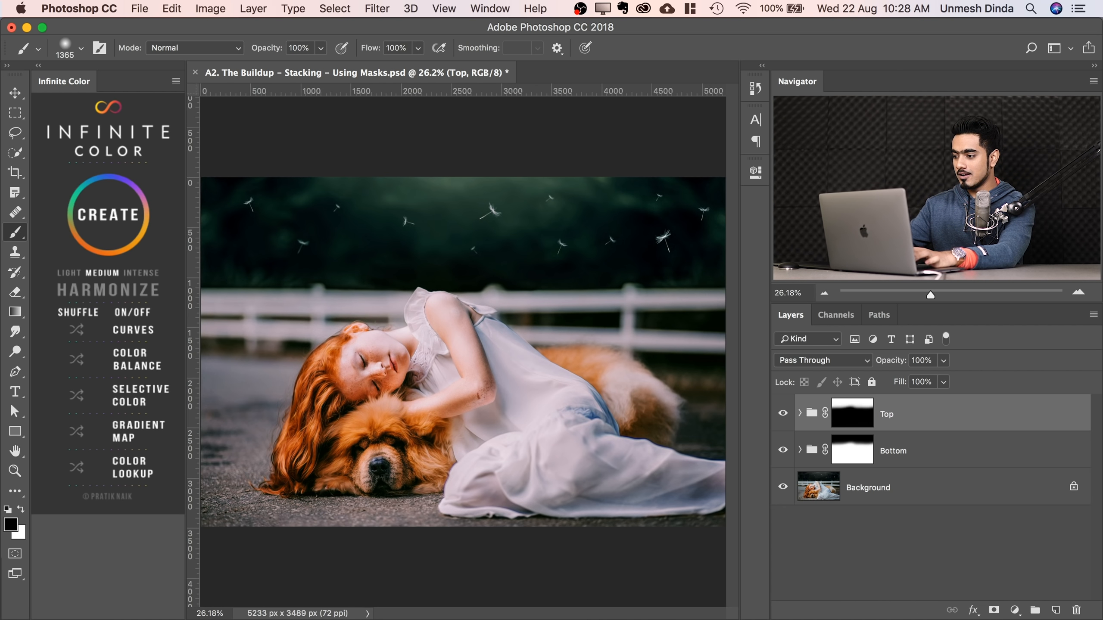
Generate a Light-intensity grade over the whole image, collapse its group, and lower the group's opacity to 27%.
left_click(65, 273)
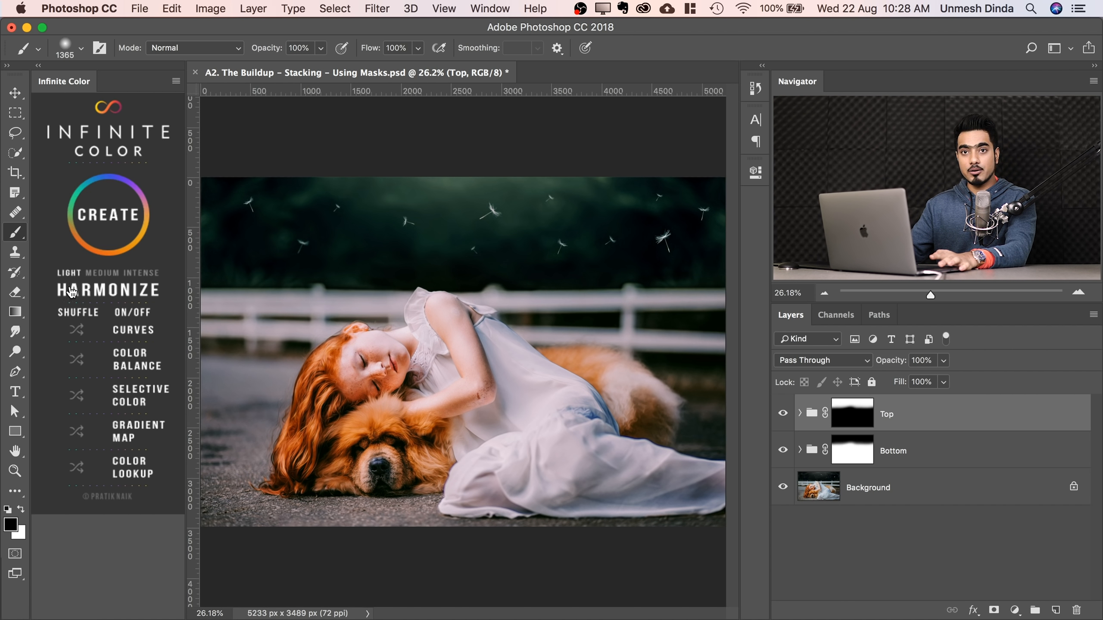
left_click(107, 225)
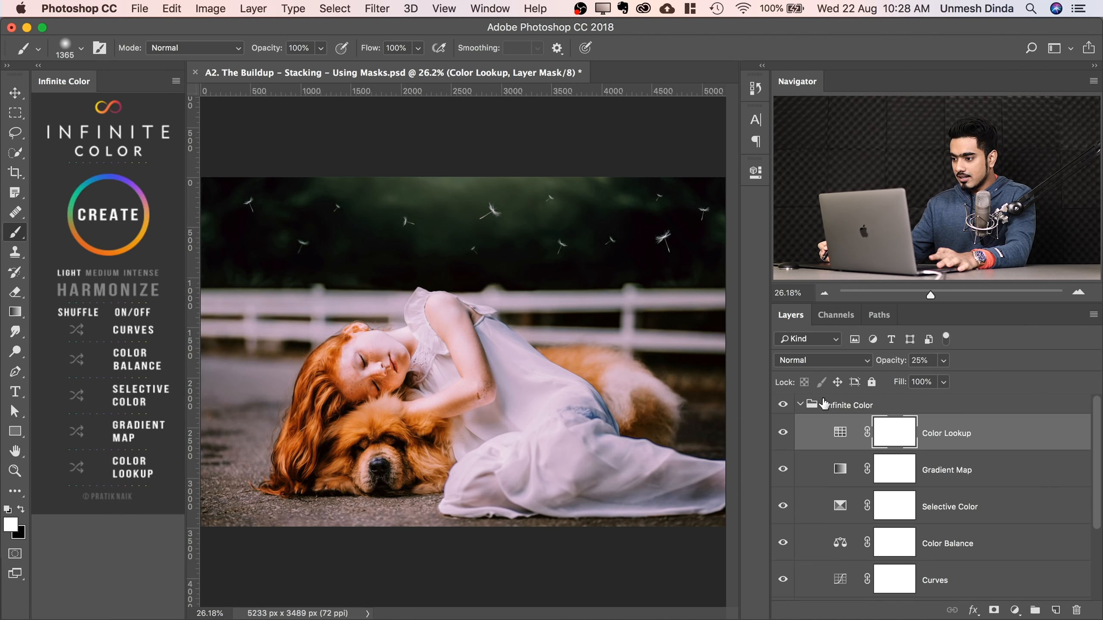
left_click(800, 404)
left_click(835, 408)
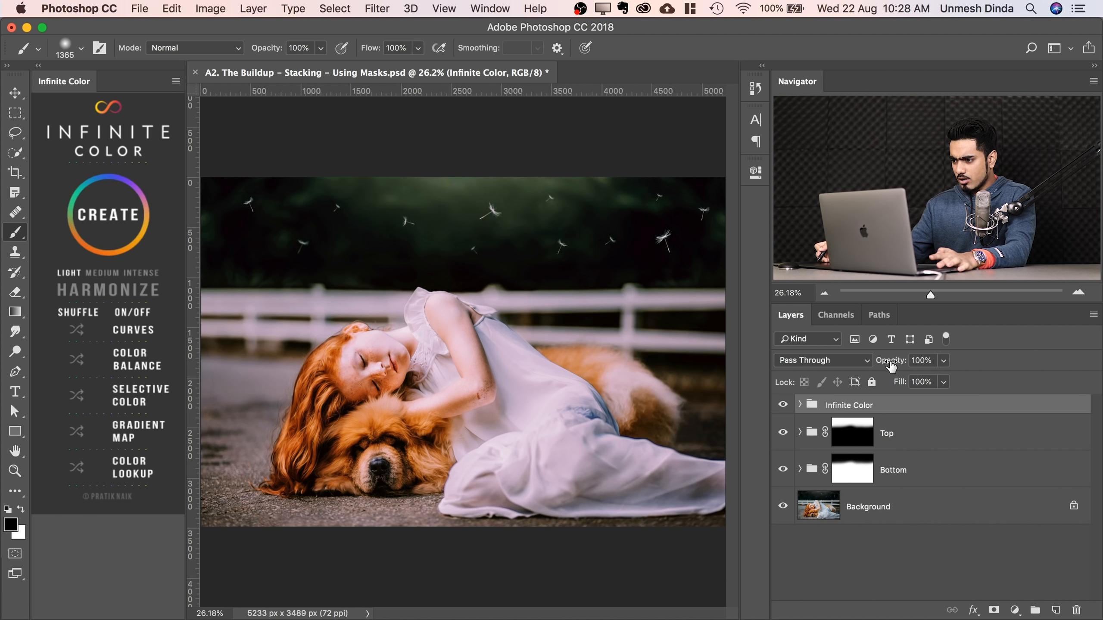
left_click(942, 361)
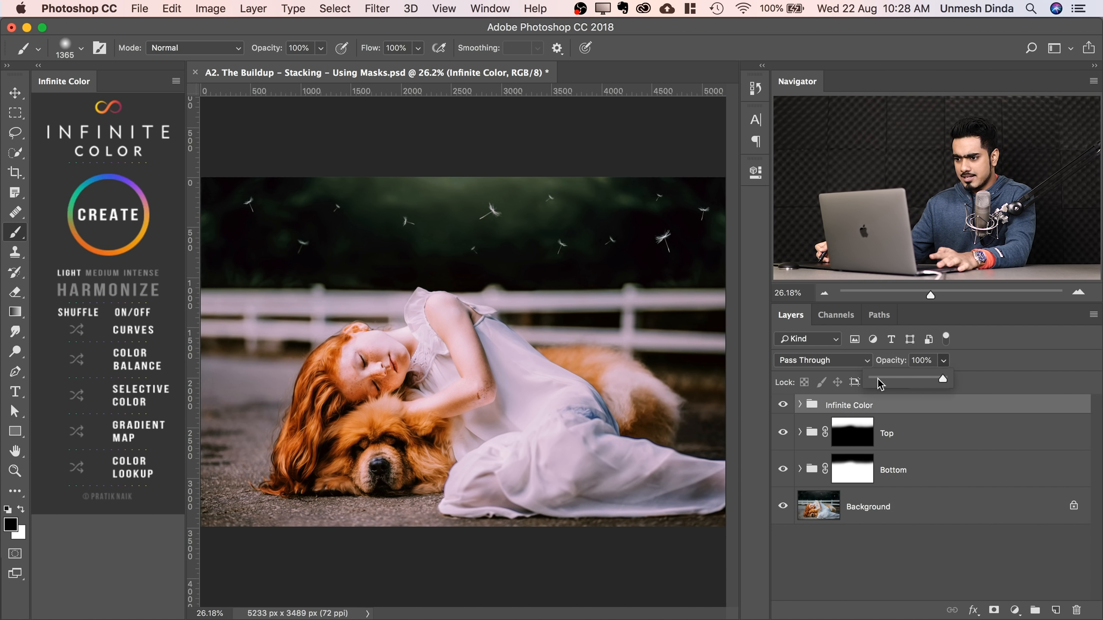
left_click(879, 380)
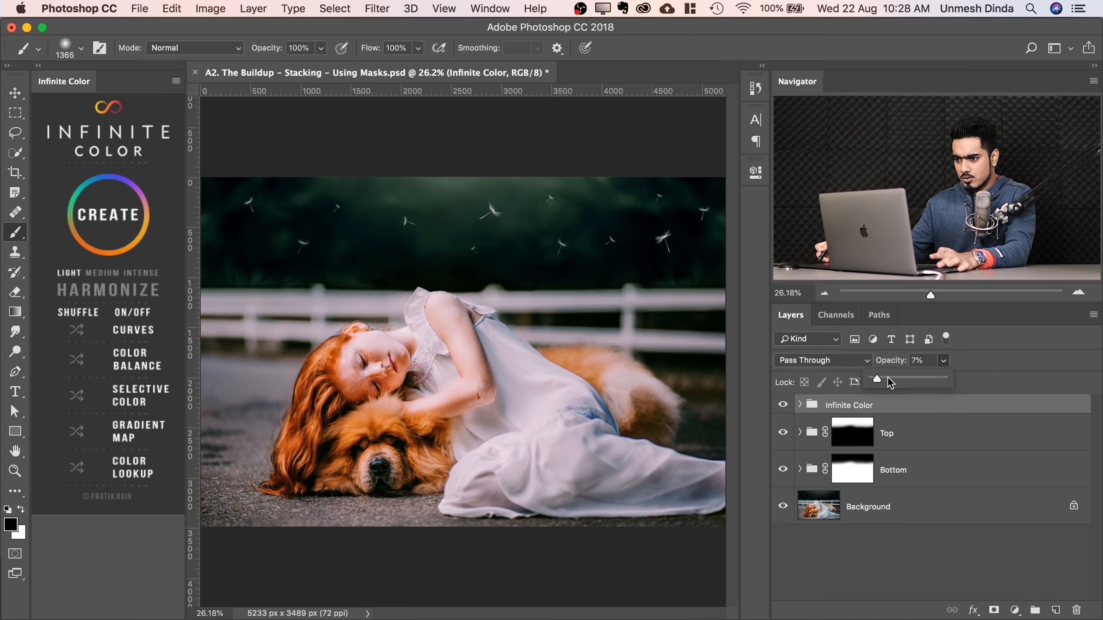
left_click(984, 362)
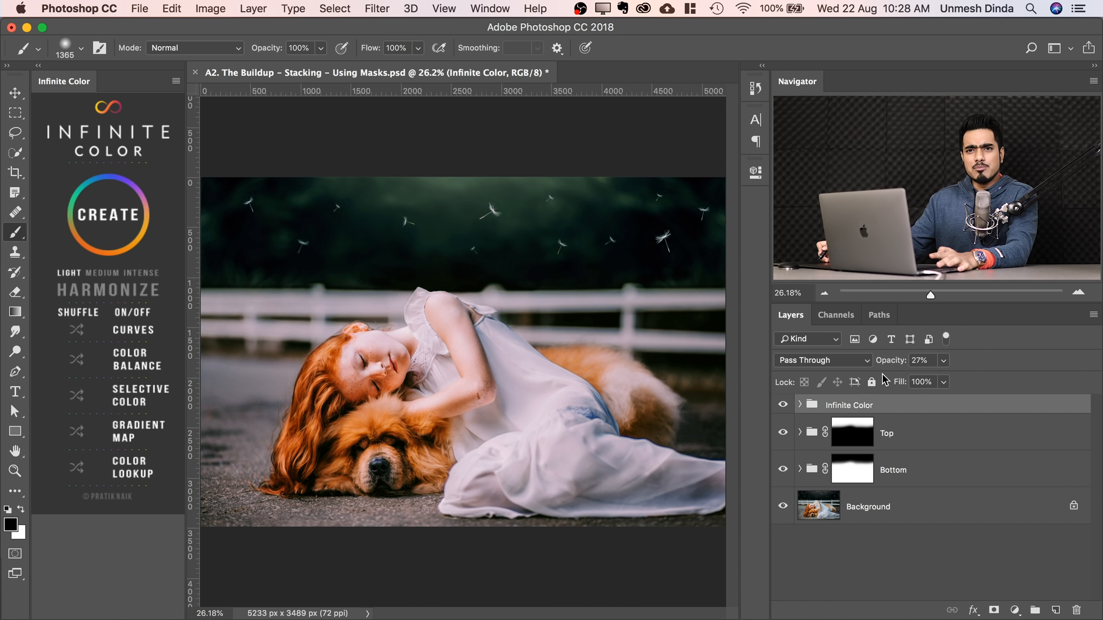
Add a Curves adjustment layer on top and pull the RGB midtones down to darken the photo strongly.
left_click(1014, 610)
left_click(994, 402)
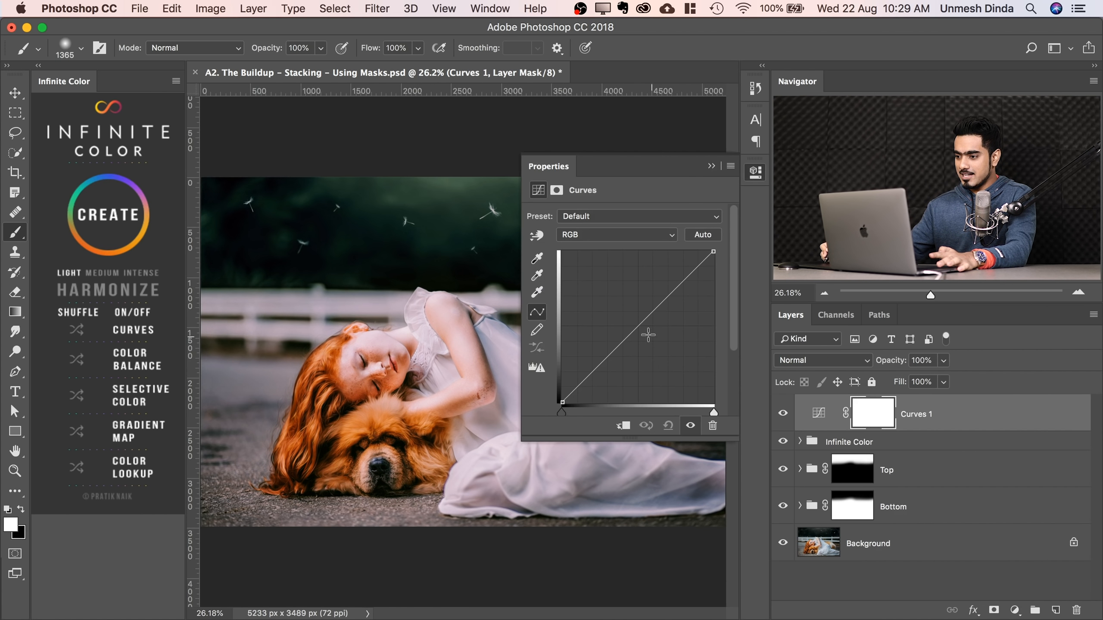
mouse_move(649, 335)
left_mouse_down()
mouse_move(667, 360)
mouse_move(665, 349)
left_mouse_up()
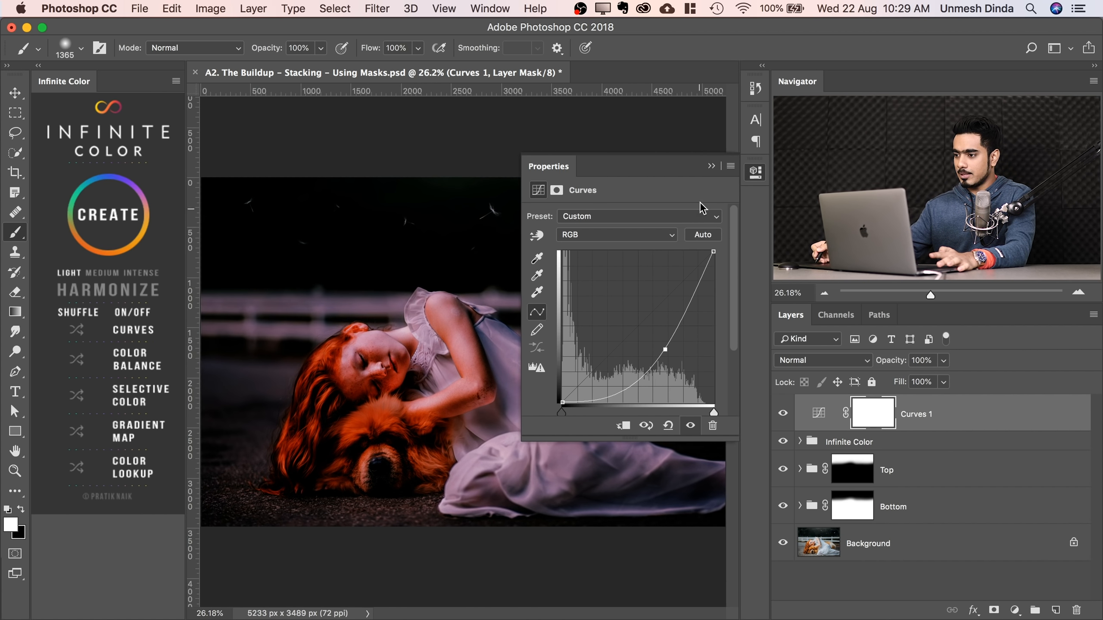
left_click(709, 169)
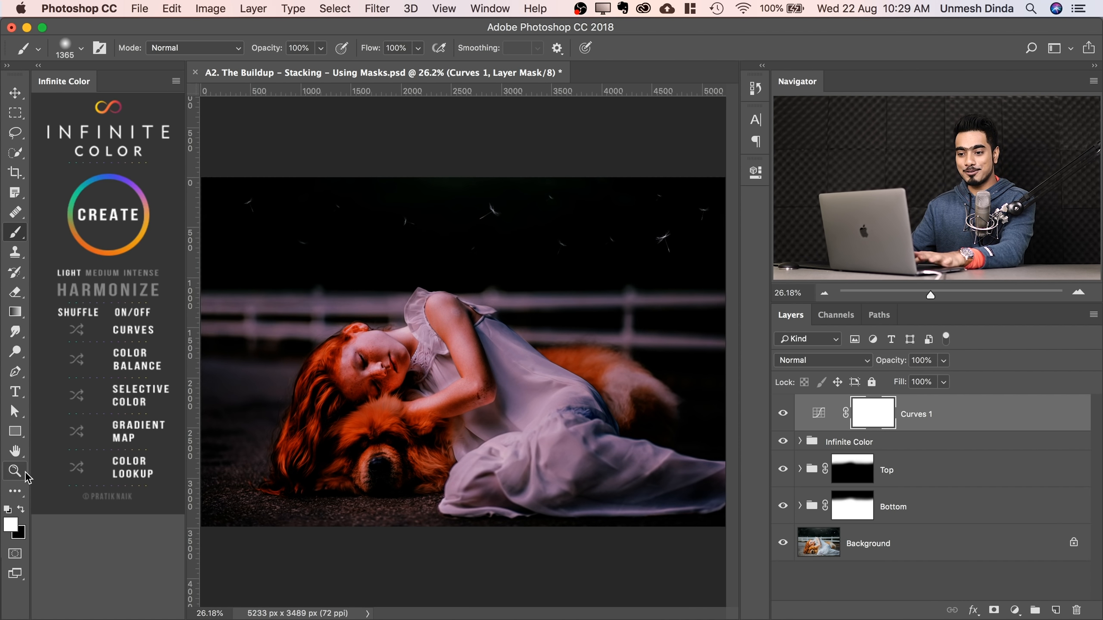
Stamp a black circle on the Curves mask over the girl's upper body with a hard 1615 px brush.
key("x")
left_click_drag(431, 311, 449, 350)
left_click(448, 349)
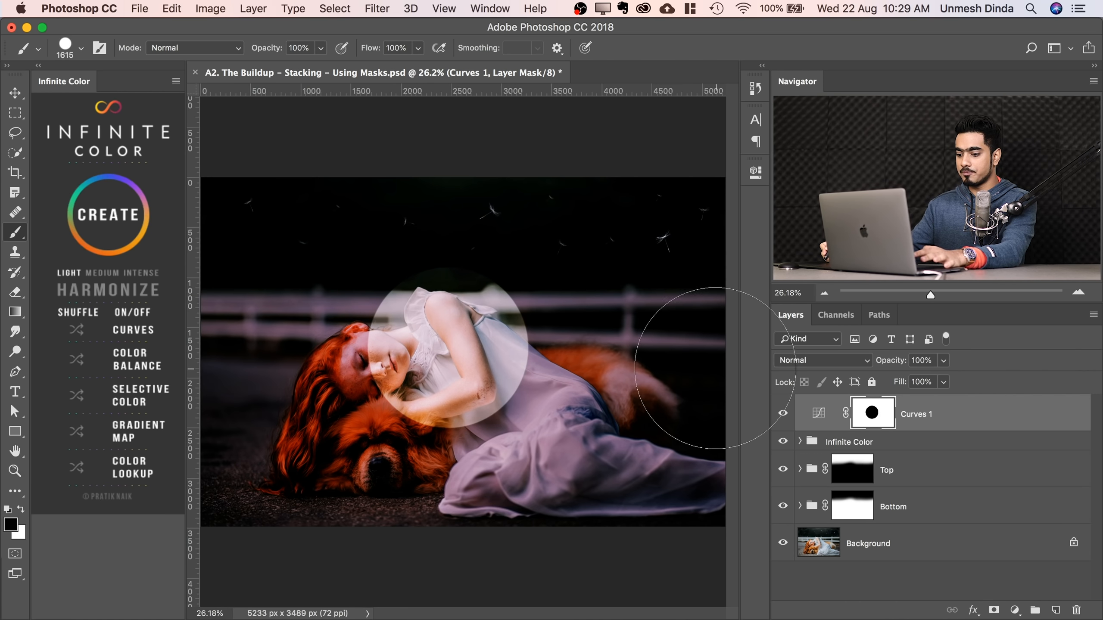
Transform the circle on the Curves mask into a wide ellipse that spans nearly the whole photo.
key("super+t")
left_click_drag(449, 266, 448, 201)
left_click_drag(532, 319, 730, 322)
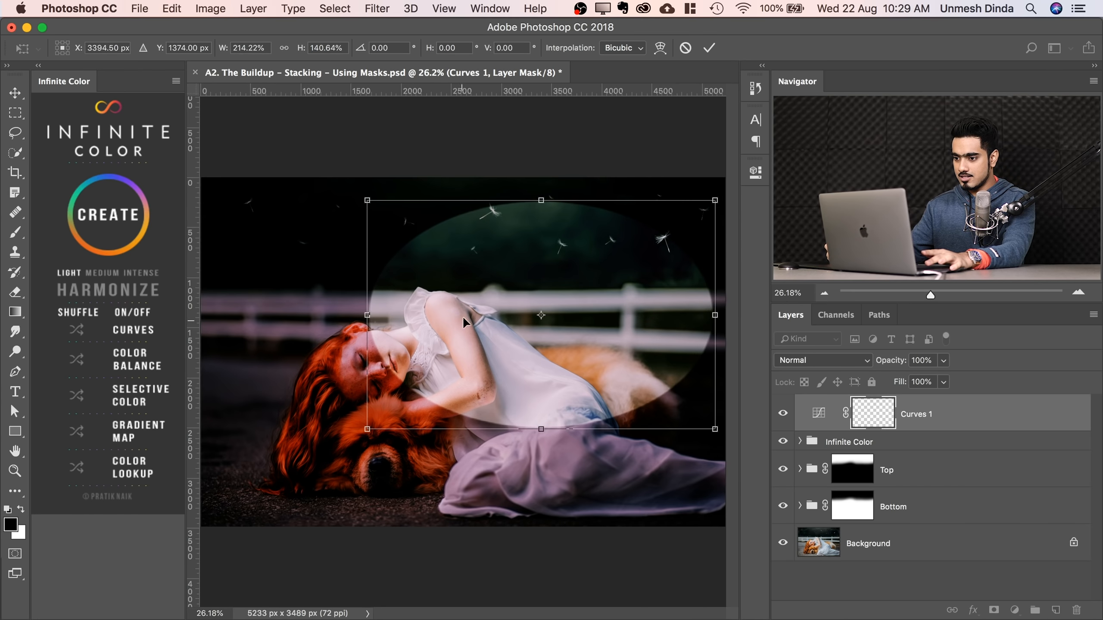
left_click_drag(363, 315, 197, 313)
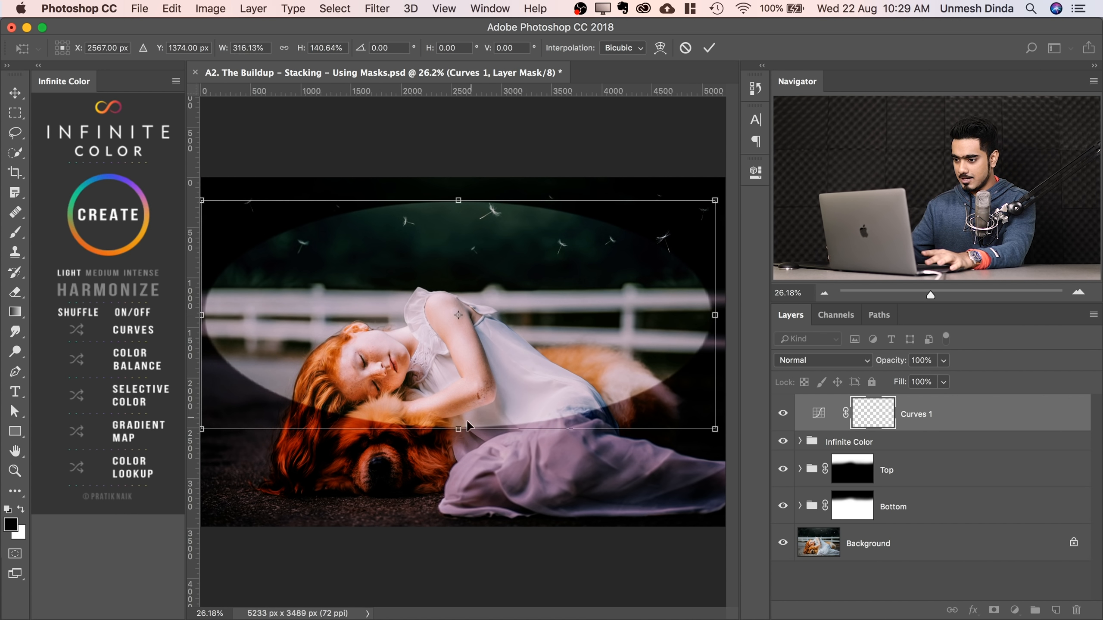
left_click_drag(457, 429, 453, 526)
key("Return")
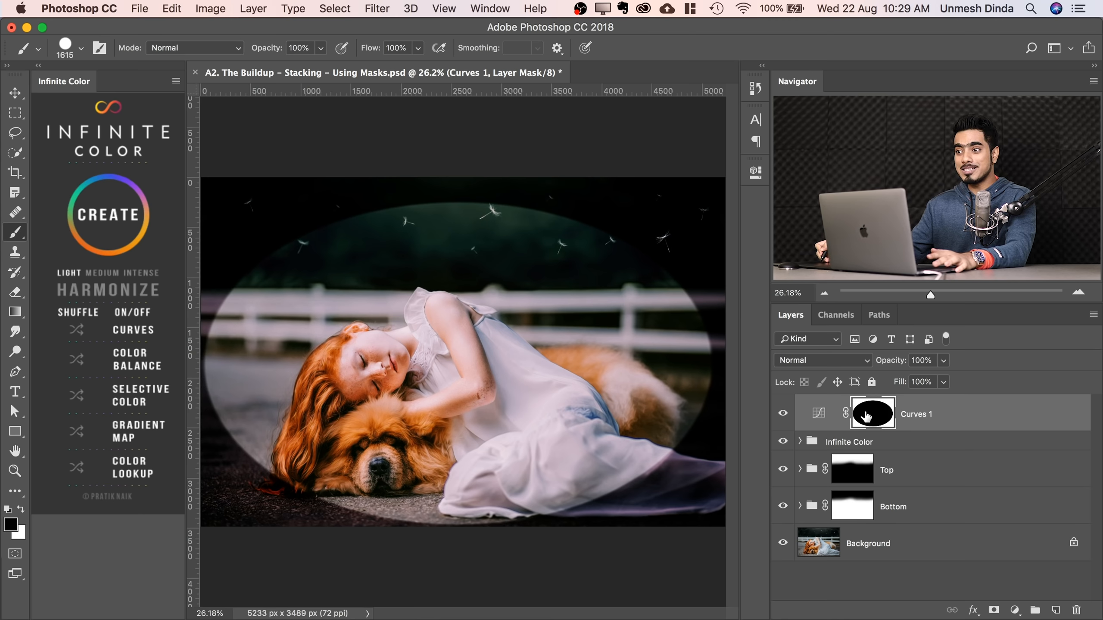
Feather the Curves layer's mask heavily into a soft vignette, and lower the layer's opacity to 37%.
left_click(501, 9)
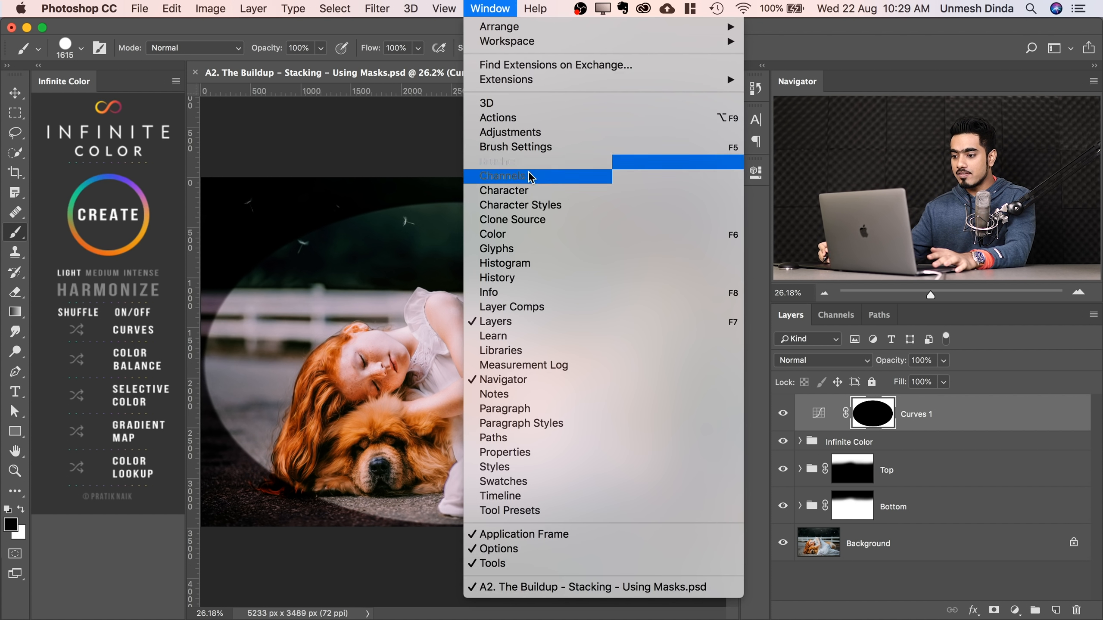
left_click(520, 452)
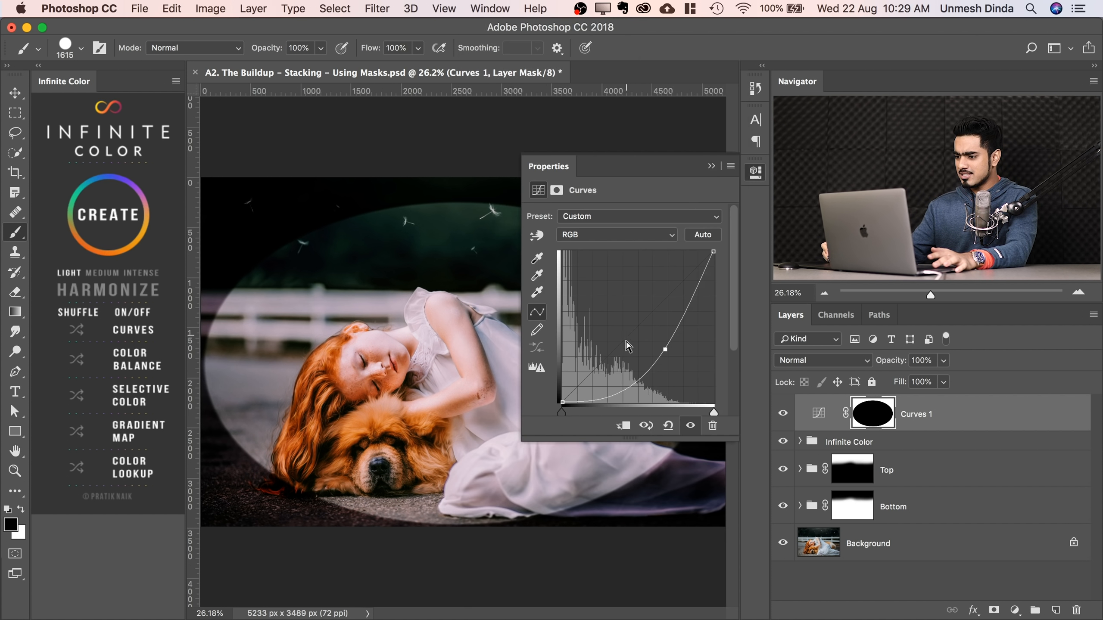
left_click(557, 191)
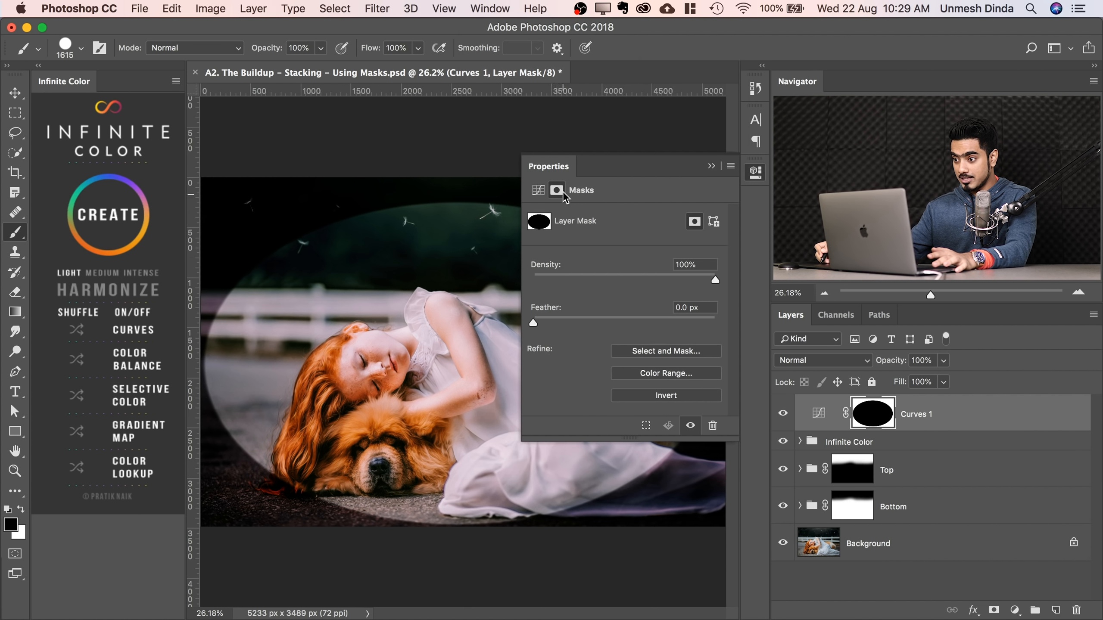
left_click_drag(591, 324, 705, 324)
left_click(711, 167)
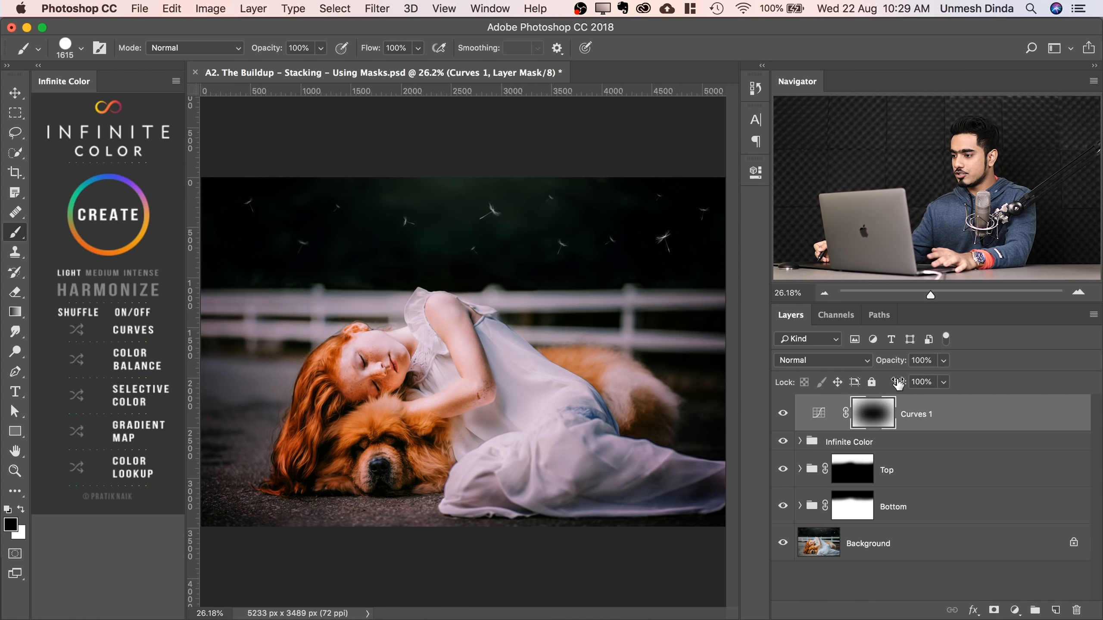
left_click(945, 361)
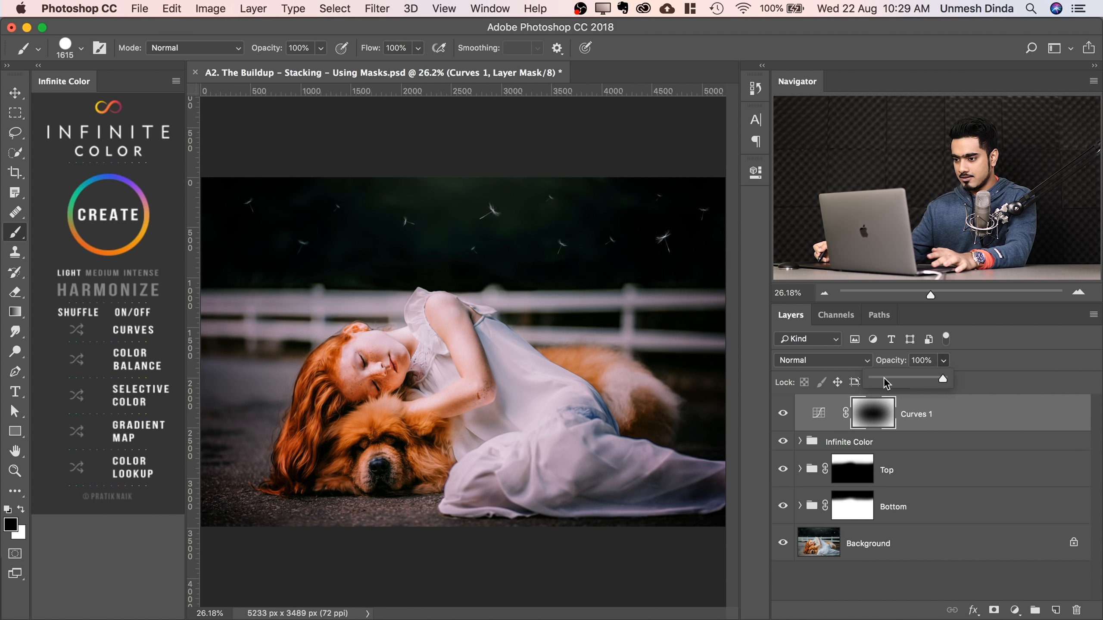
left_click_drag(884, 378, 897, 378)
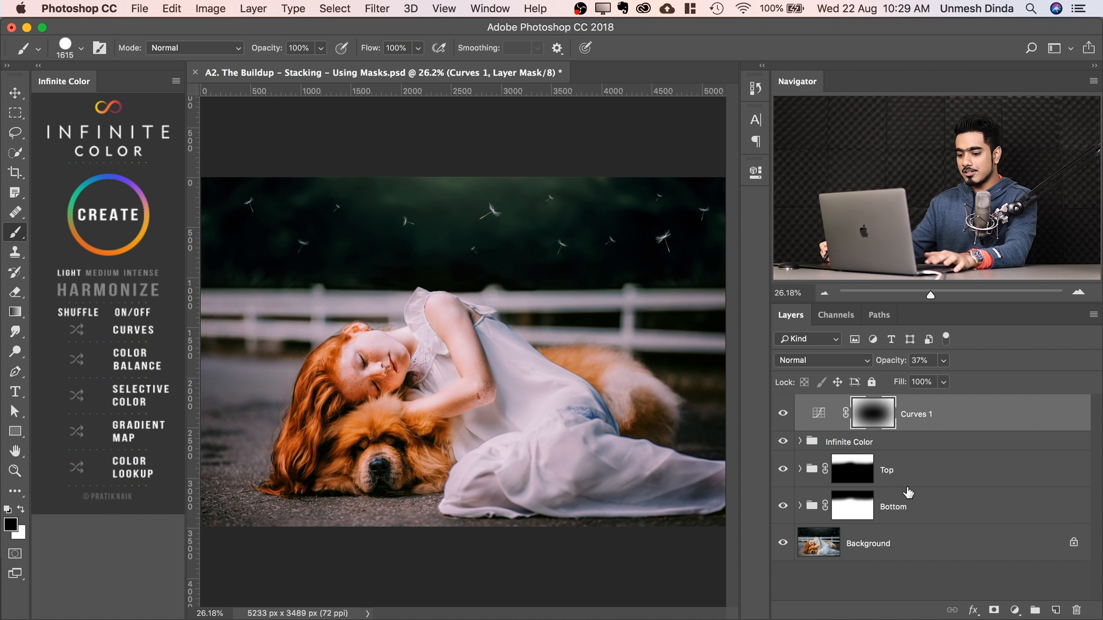
Compare the girl-and-dog grade with its original, and do the same in the Finished version of the file.
left_click(781, 544)
left_click(781, 544)
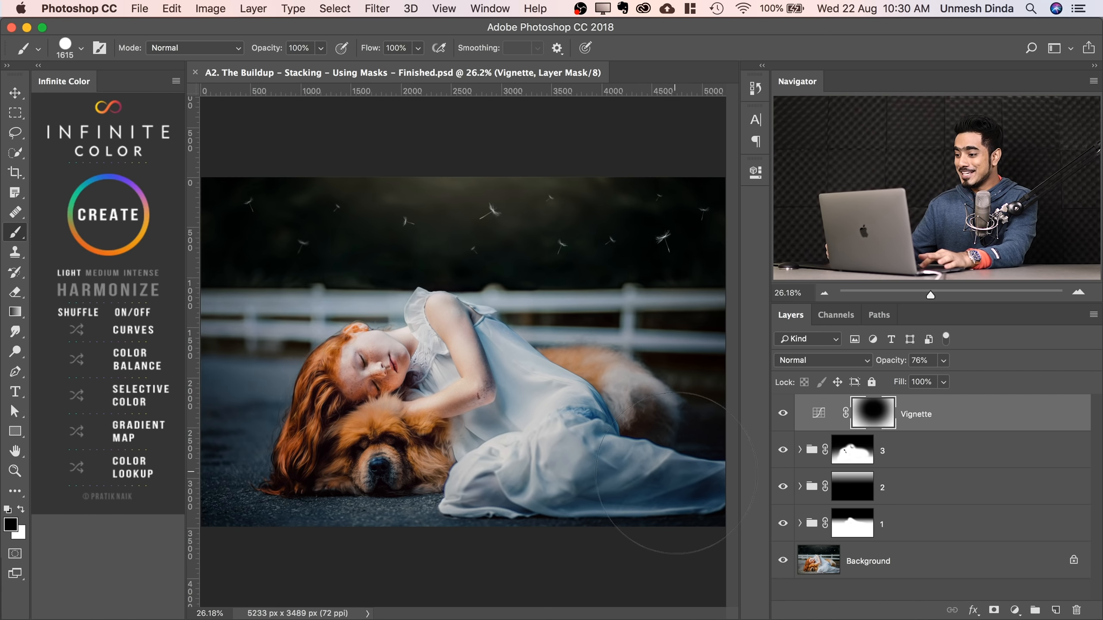
left_click(781, 562, "alt")
left_click(783, 561, "alt")
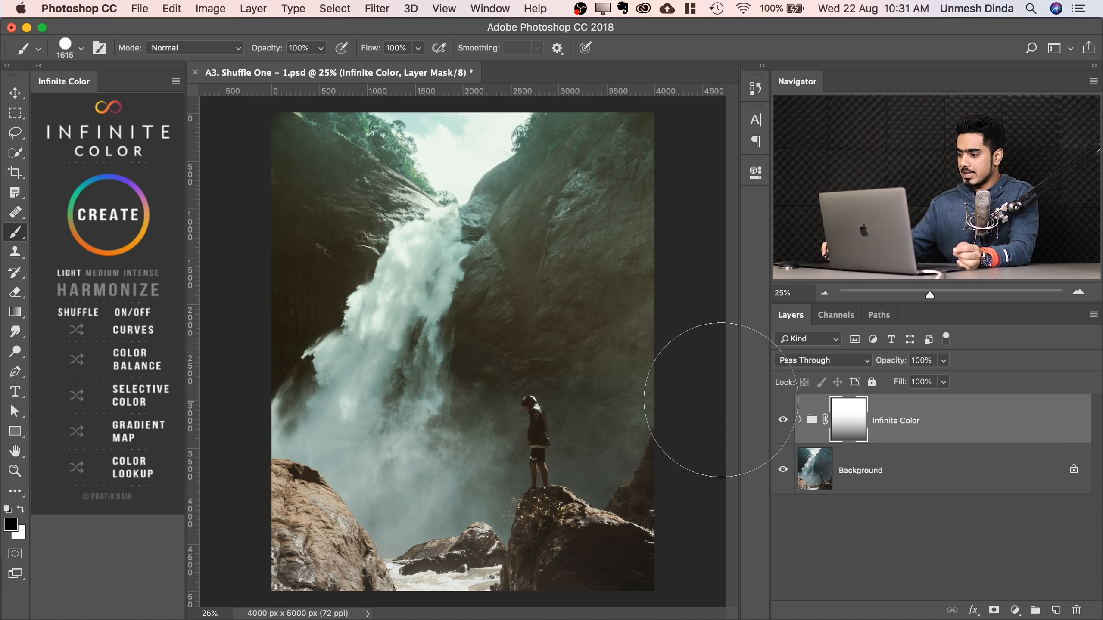
Compare the waterfall photo with and without its Infinite Color group, and expand the group to examine its adjustment layers.
left_click(784, 421)
left_click(783, 424)
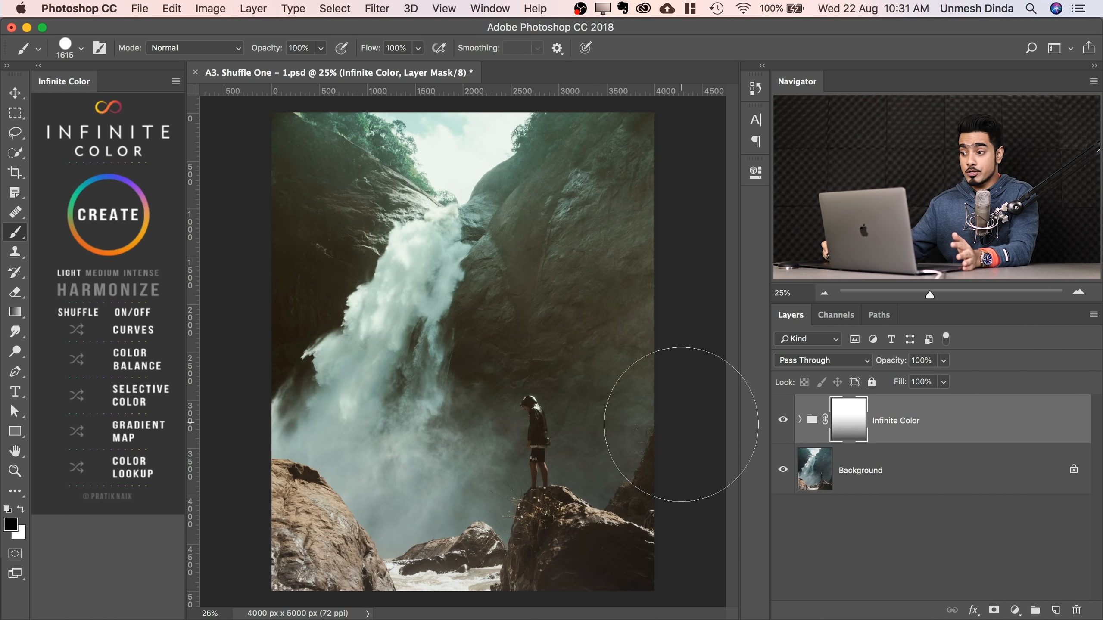
left_click(799, 420)
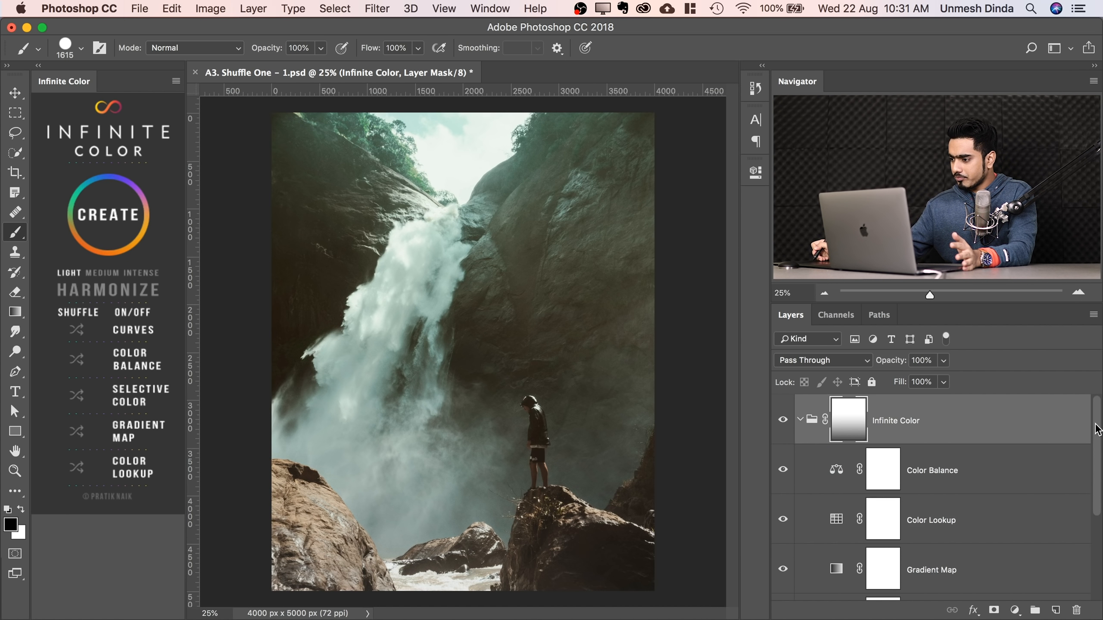
scroll(1097, 432, "down", 1)
scroll(1085, 434, "up", 1)
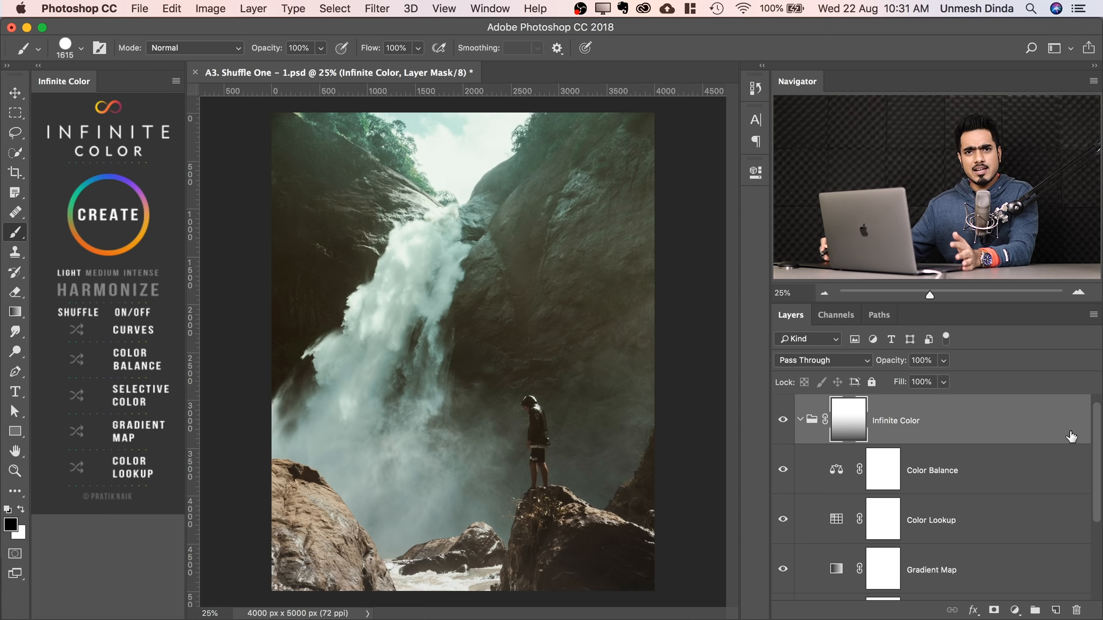
Toggle the Color Balance, Color Lookup and lower adjustment layers individually to examine what each contributes to the waterfall grade.
left_click(783, 470)
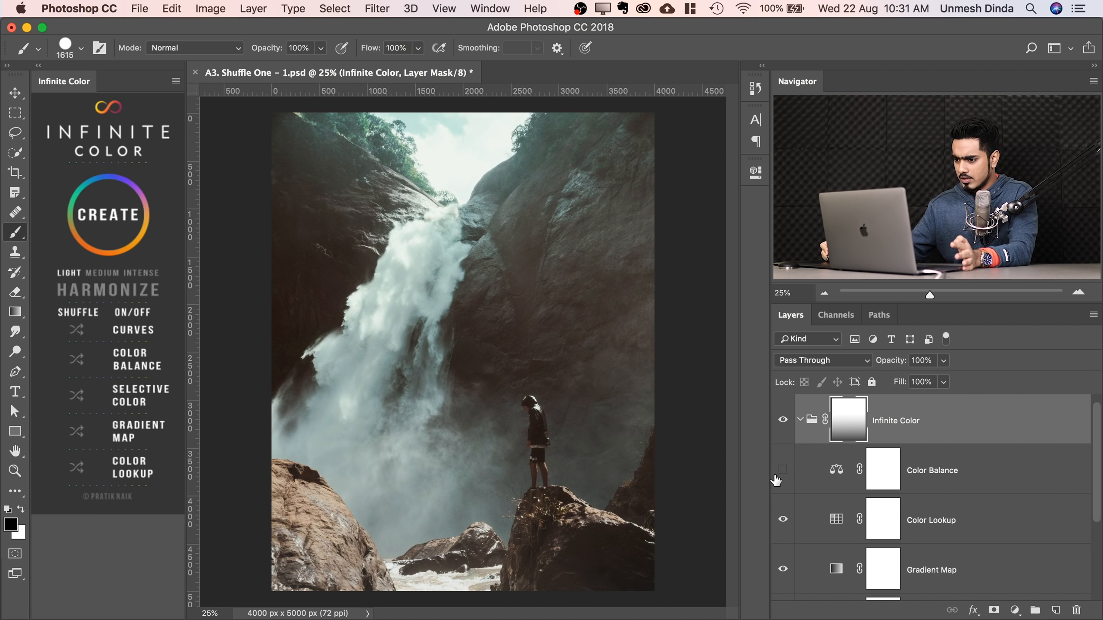
left_click(783, 519)
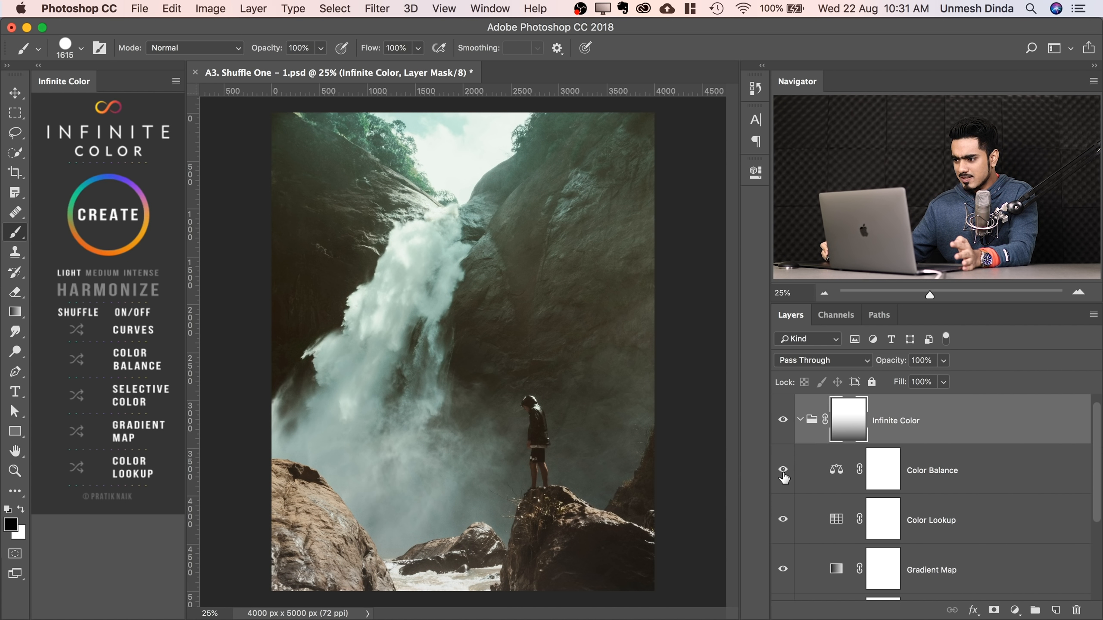
left_click(782, 519)
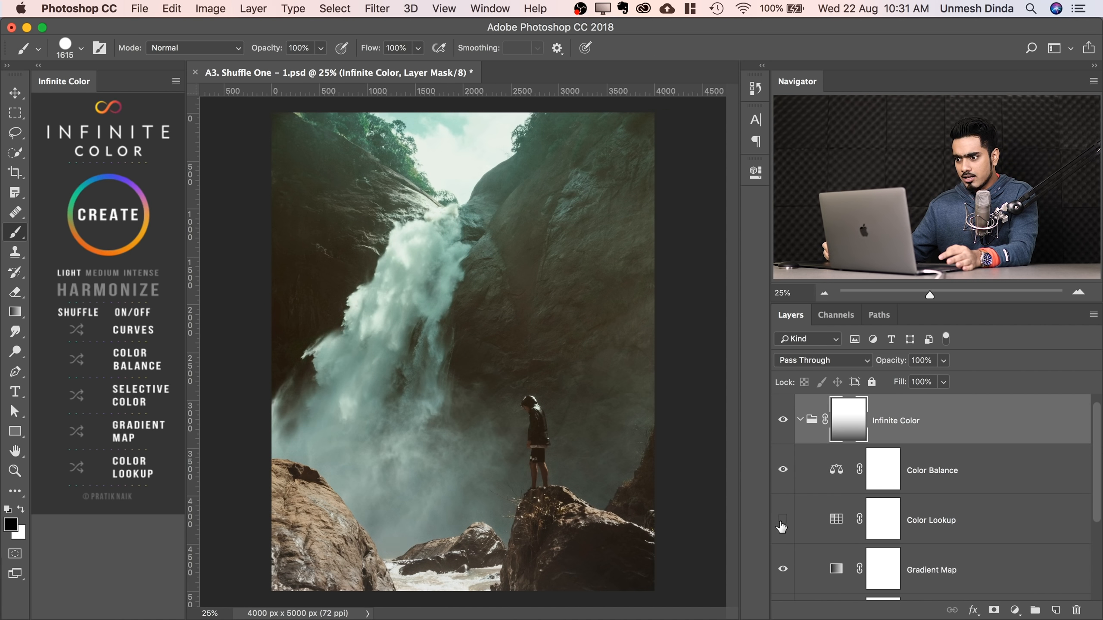
left_click(783, 520)
scroll(1087, 452, "down", 1)
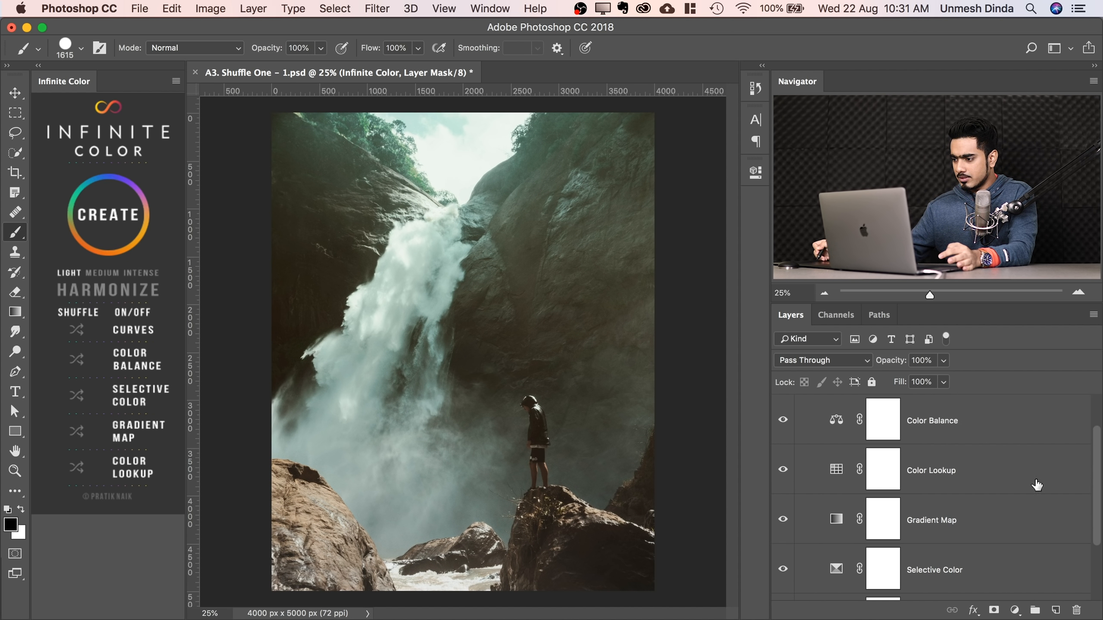
scroll(1098, 467, "down", 1)
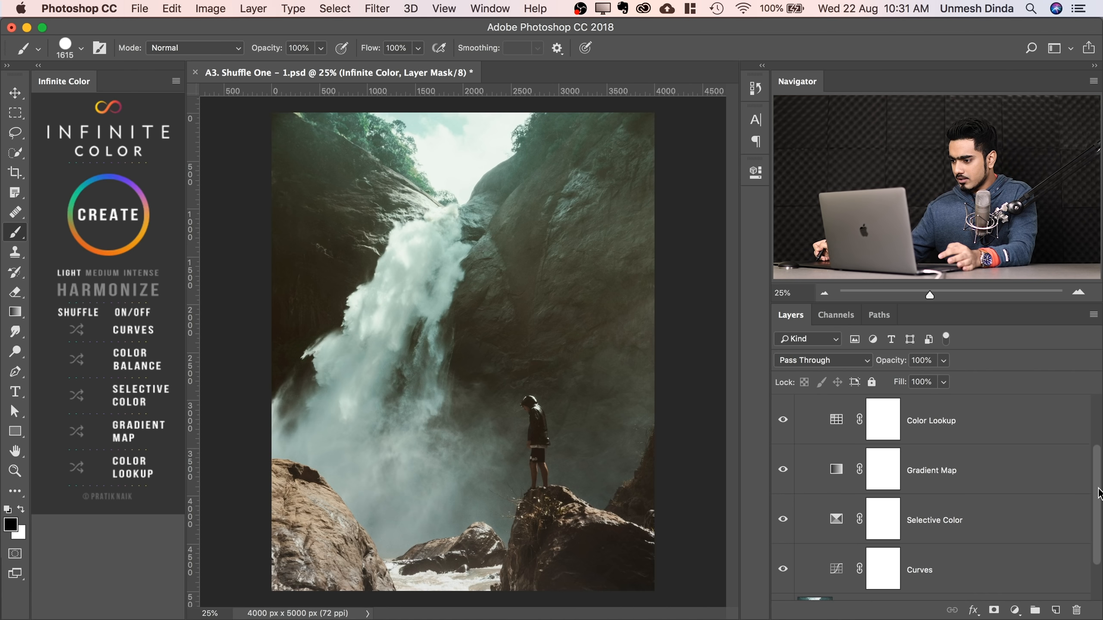
left_click(783, 522)
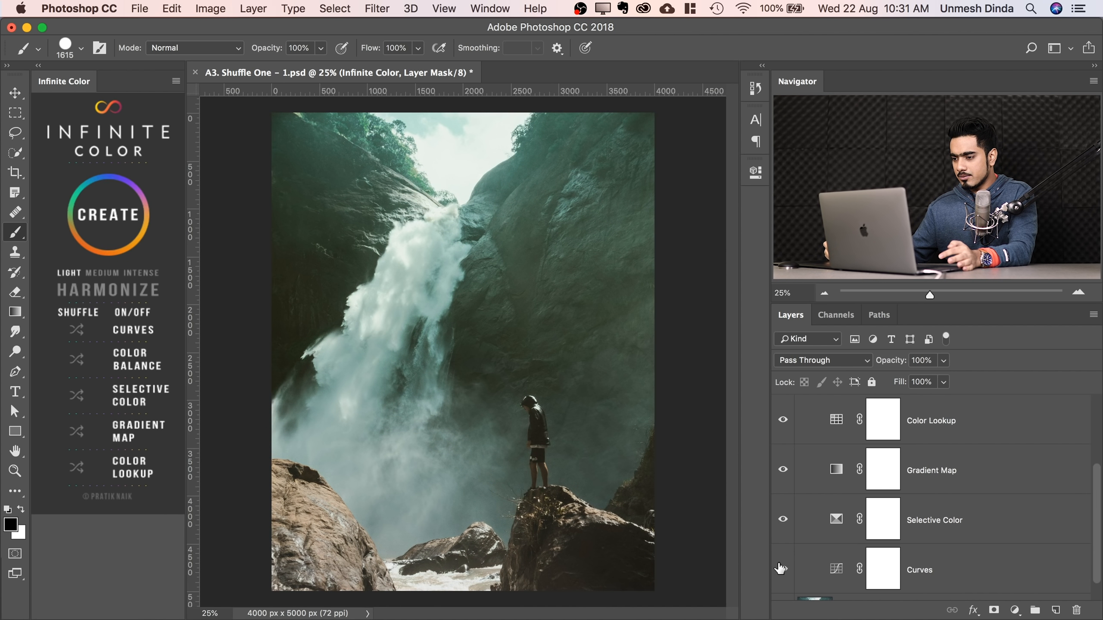
scroll(1099, 493, "up", 2)
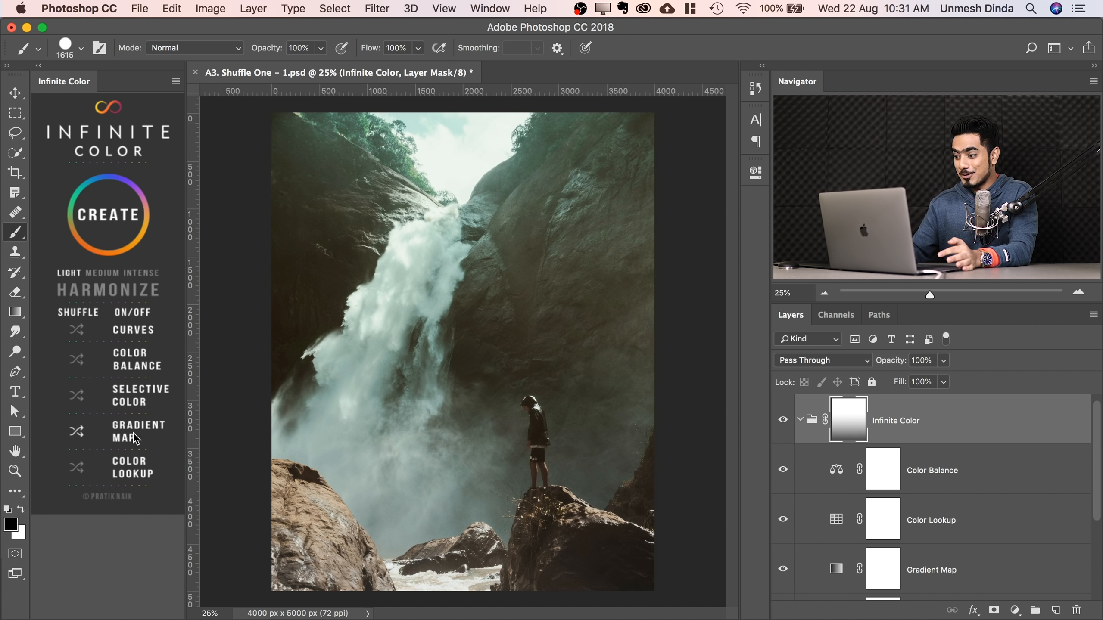
Shuffle the Color Balance and Color Lookup adjustments of the waterfall grade, checking the result against the original photo.
left_click(80, 362)
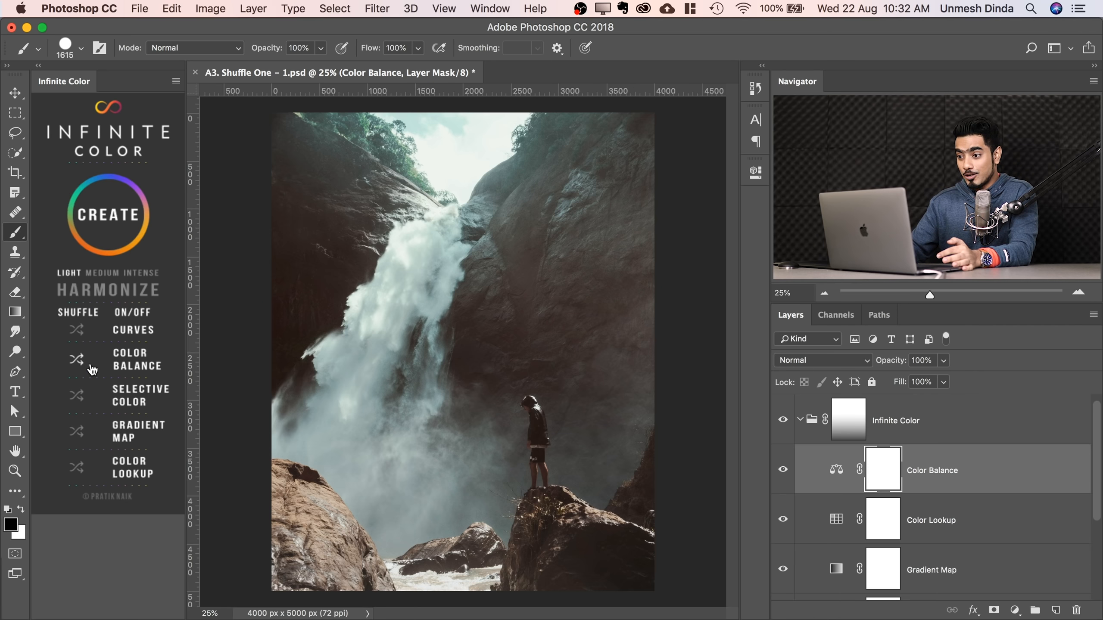
left_click(782, 420)
left_click(783, 419)
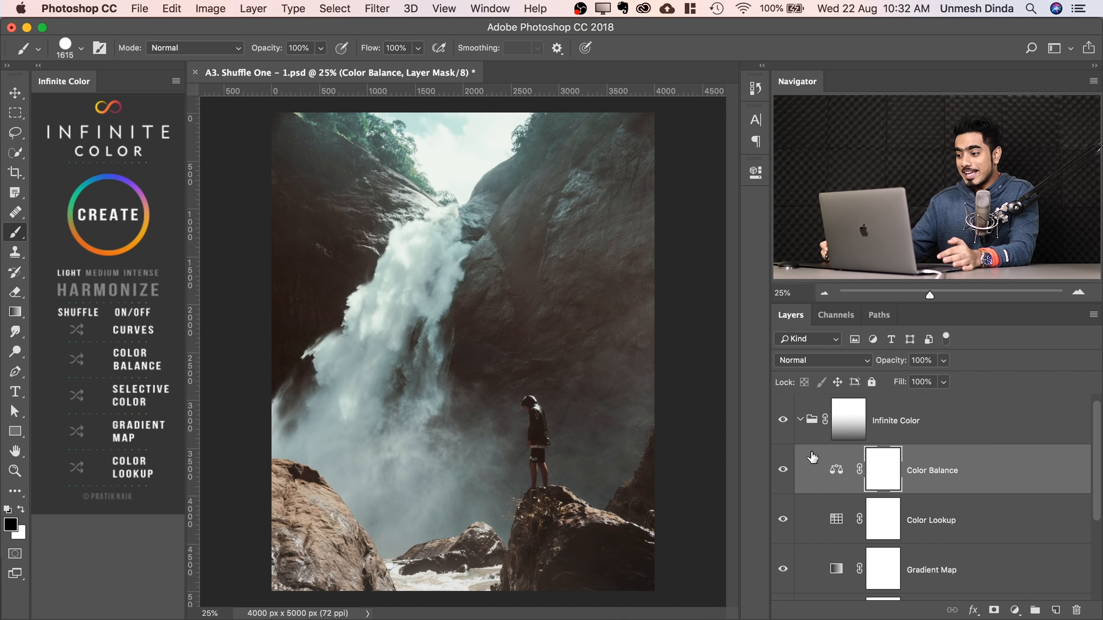
left_click(782, 523)
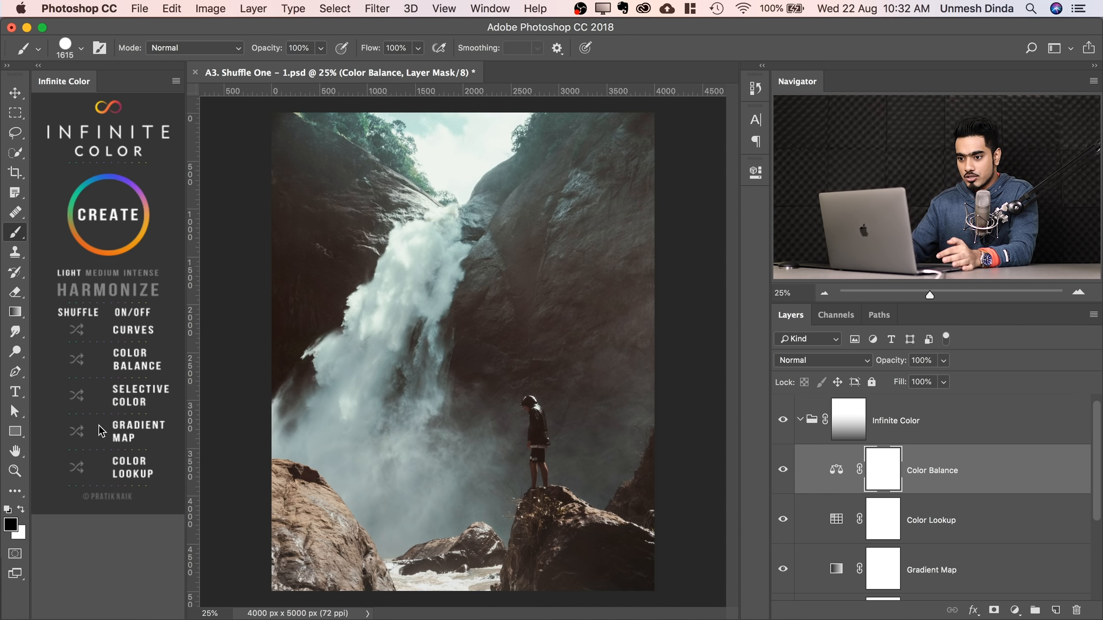
left_click(80, 472)
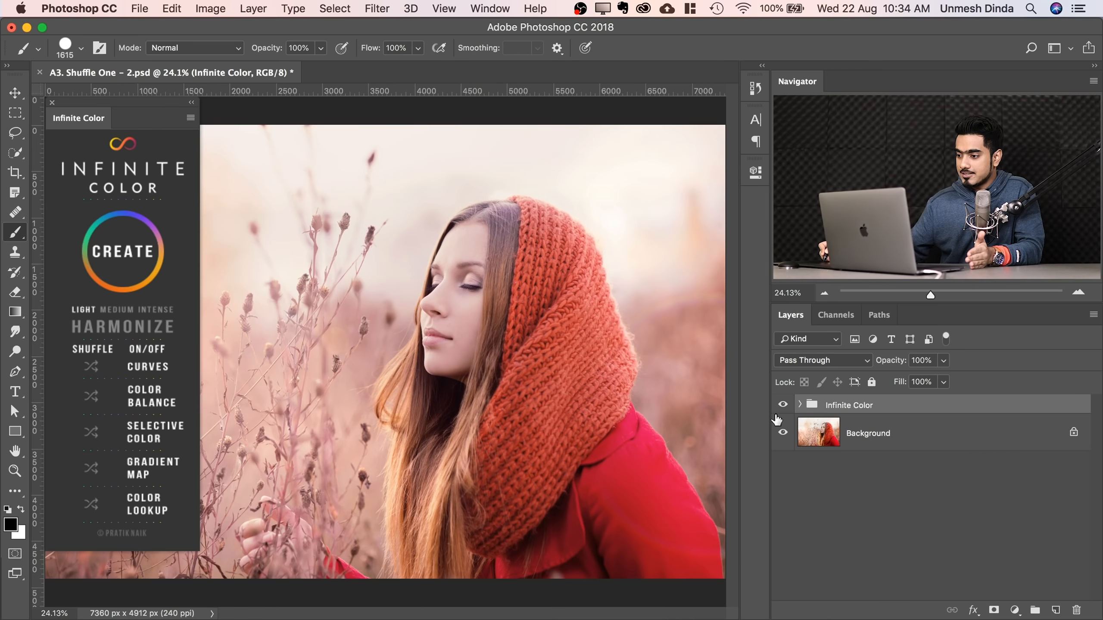
Compare the orange-scarf portrait with and without its Infinite Color group, and expand the group to check the Gradient Map layer's effect.
left_click(781, 407)
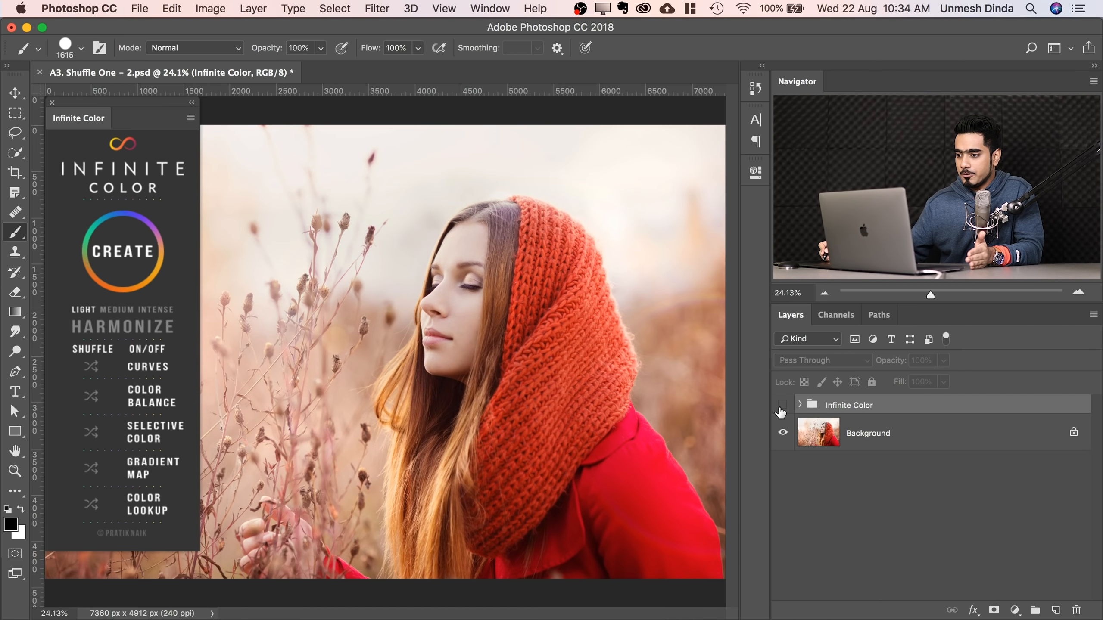
left_click(781, 407)
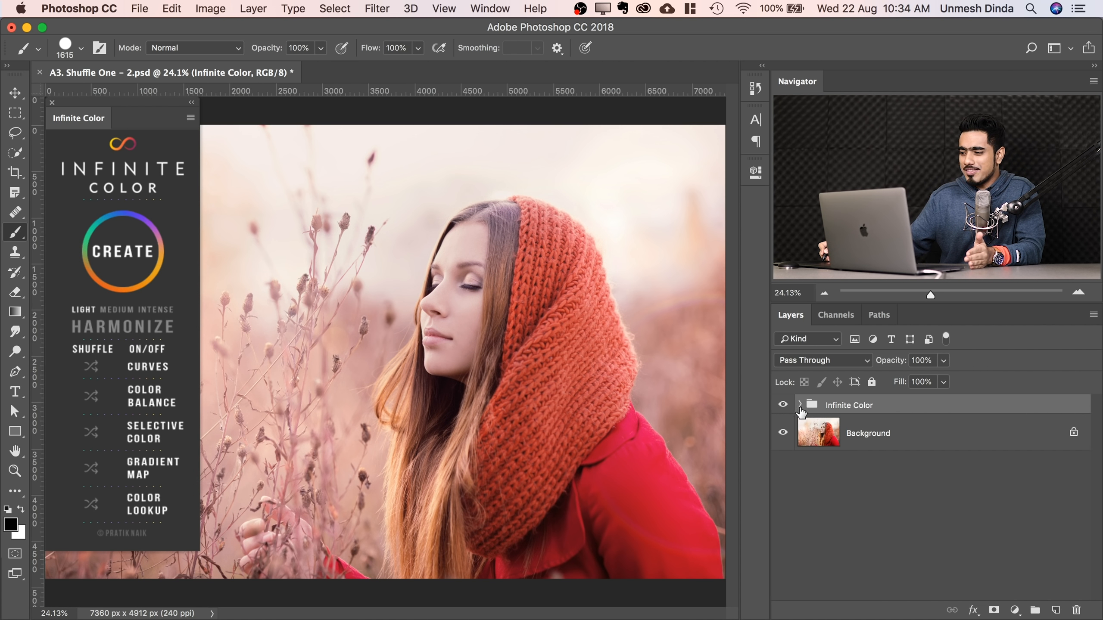
left_click(799, 404)
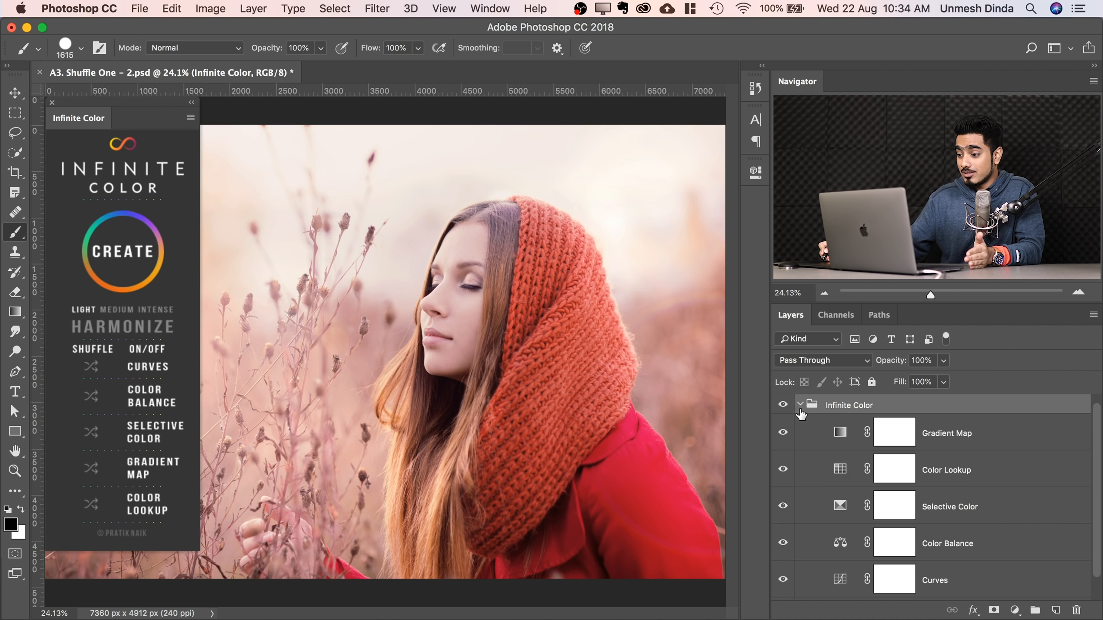
left_click(783, 434)
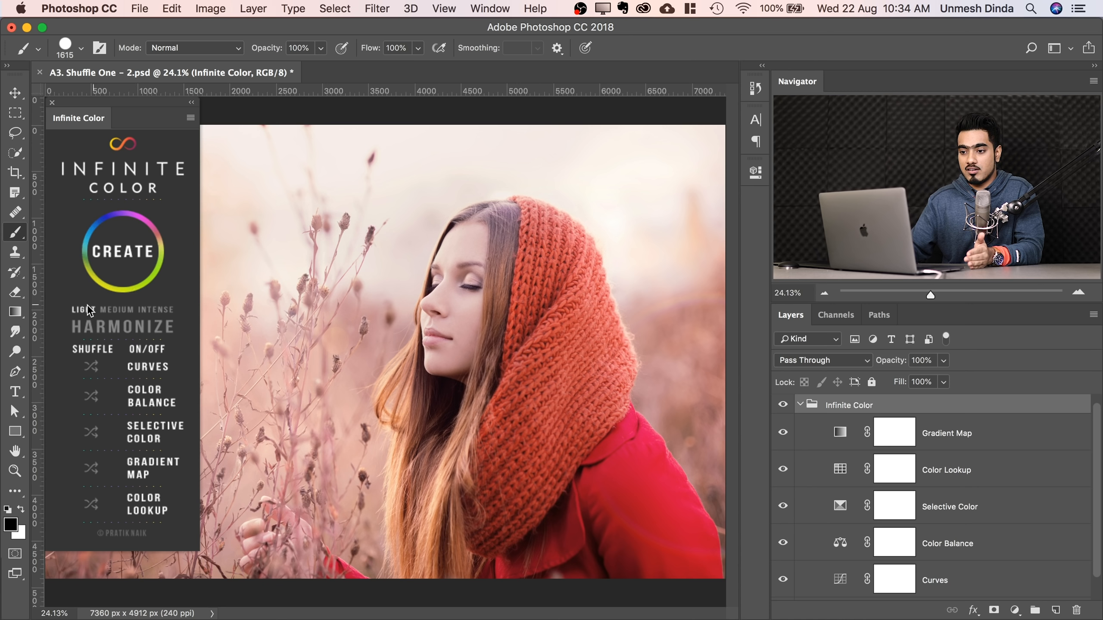
Set the Infinite Color strength to Medium and shuffle the Gradient Map adjustment of the scarf portrait.
left_click(120, 309)
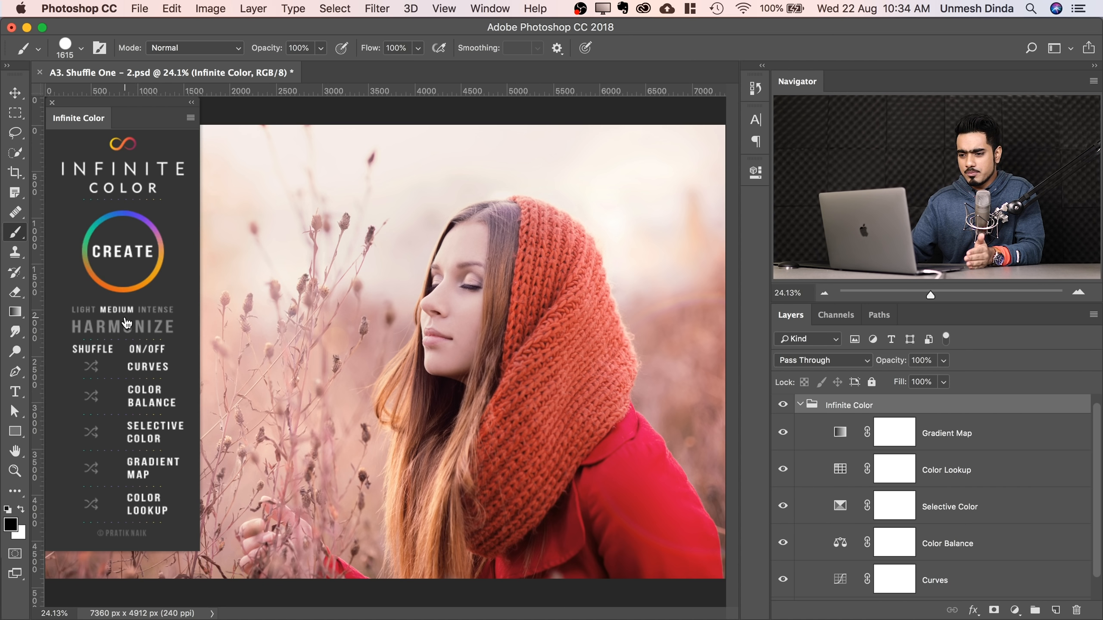
left_click(97, 471)
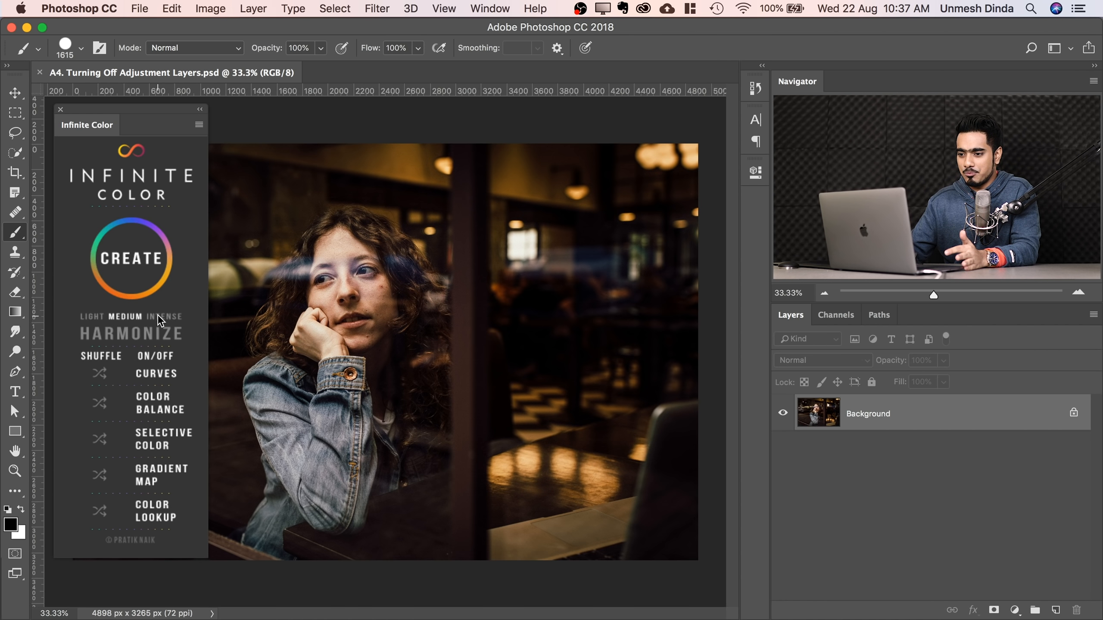
Generate several Infinite Color grades at Intense strength on the café portrait.
left_click(131, 261)
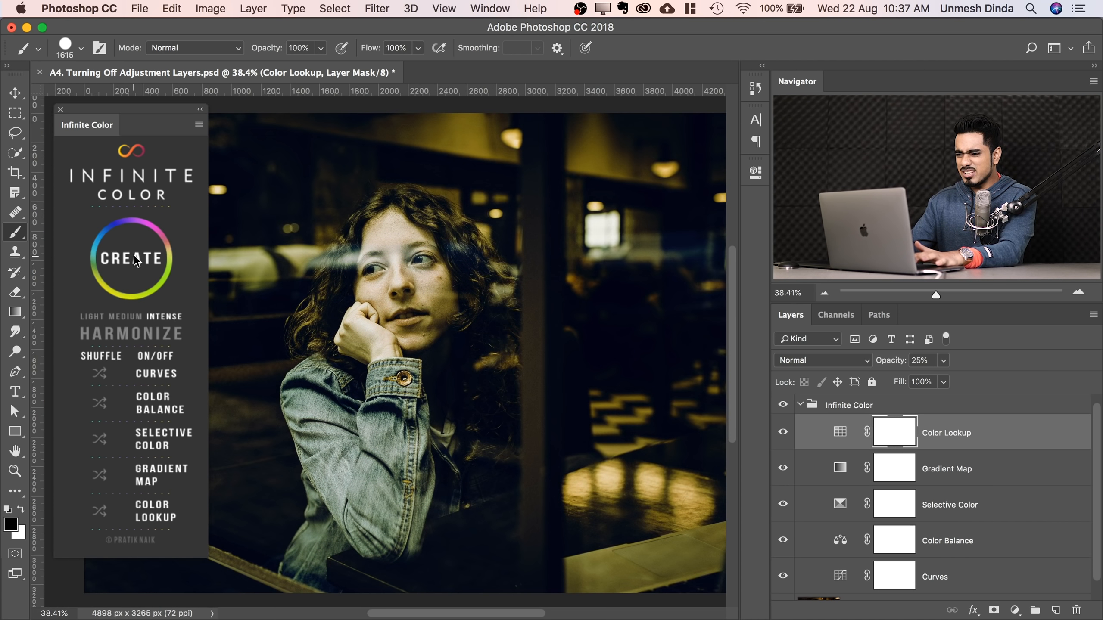
left_click(136, 261)
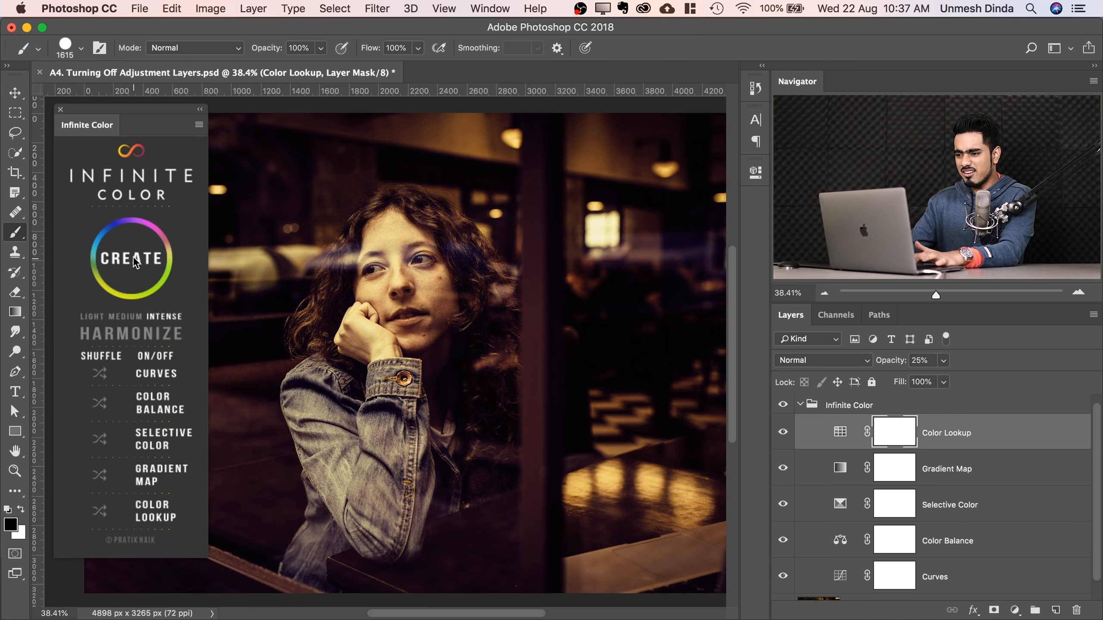
left_click(131, 260)
left_click(133, 265)
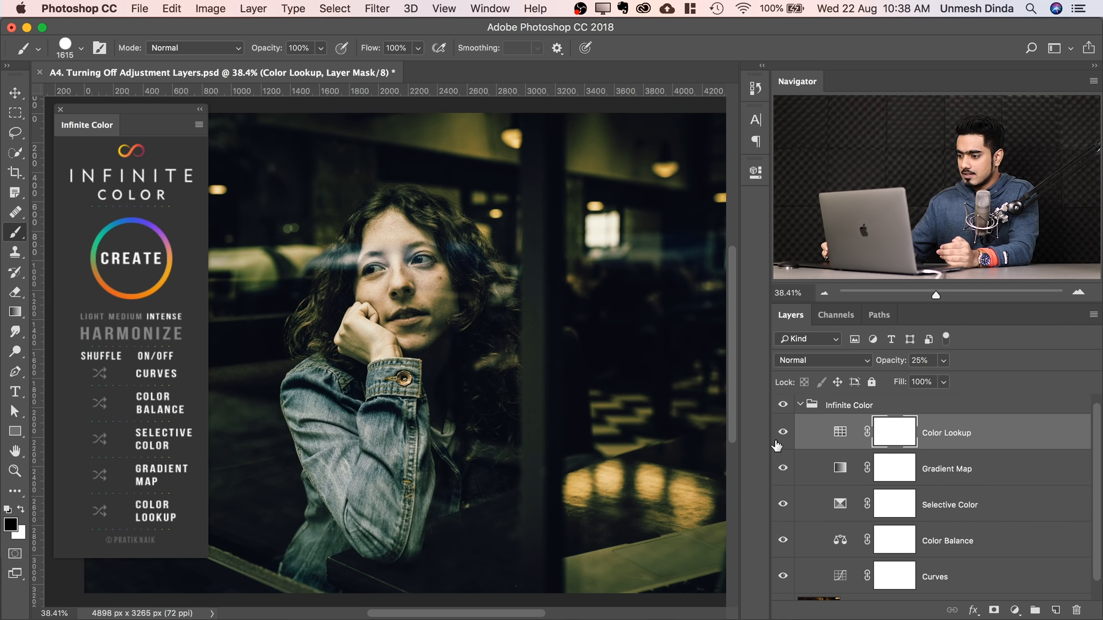
Toggle the Gradient Map and Selective Color layers to examine their effect on the café portrait.
left_click(783, 469)
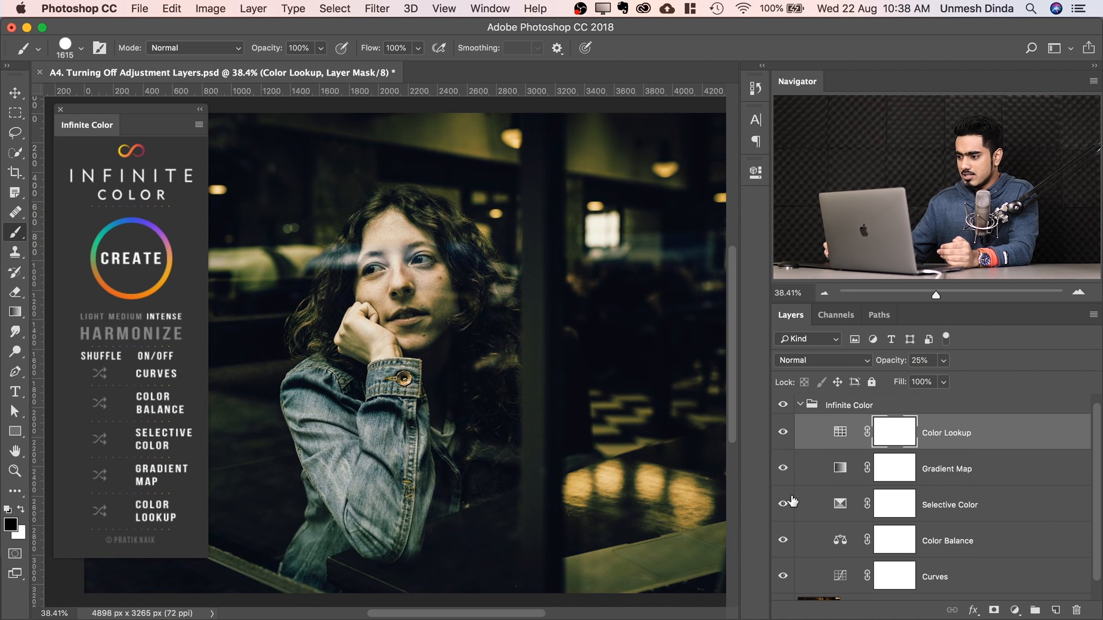
left_click(783, 505)
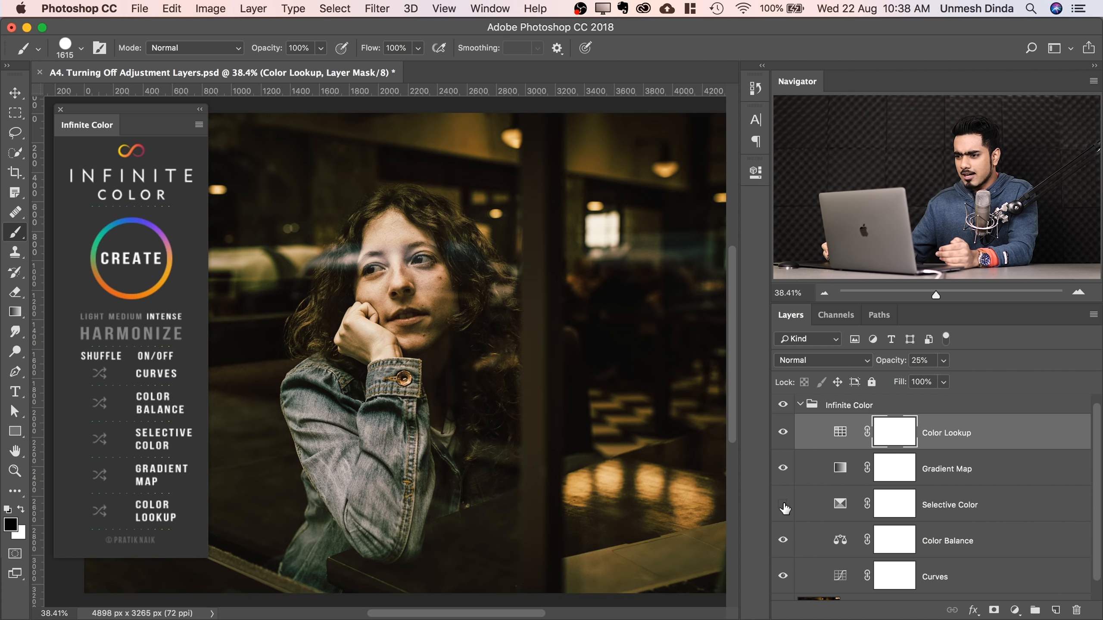
left_click(783, 505)
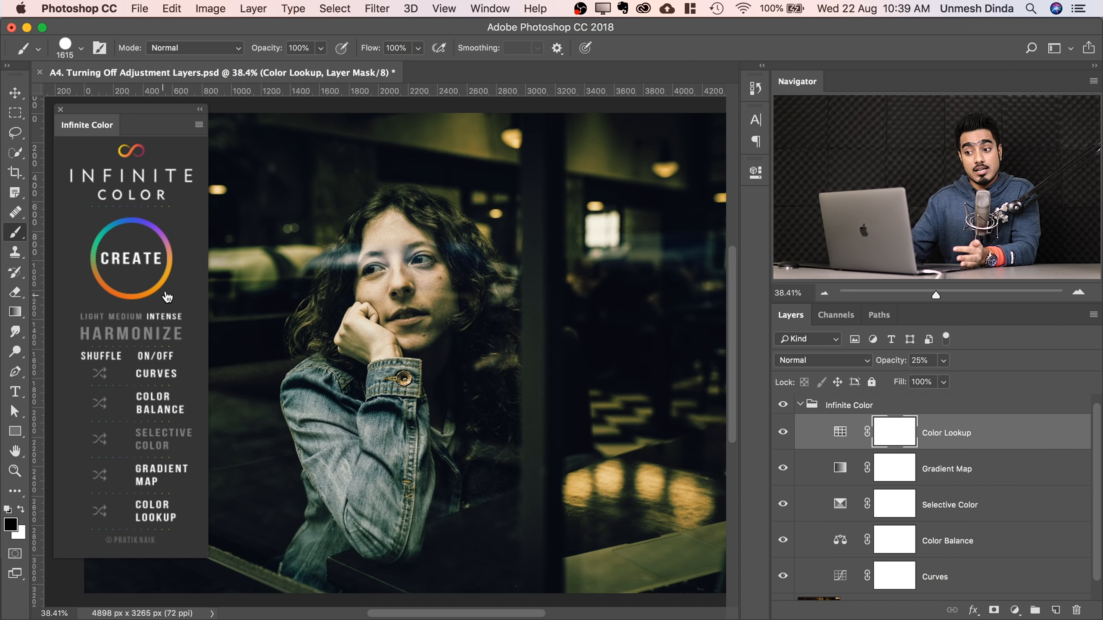
Regenerate the café portrait's grade with Selective Color turned off, and create more variations at Medium strength.
left_click(148, 262)
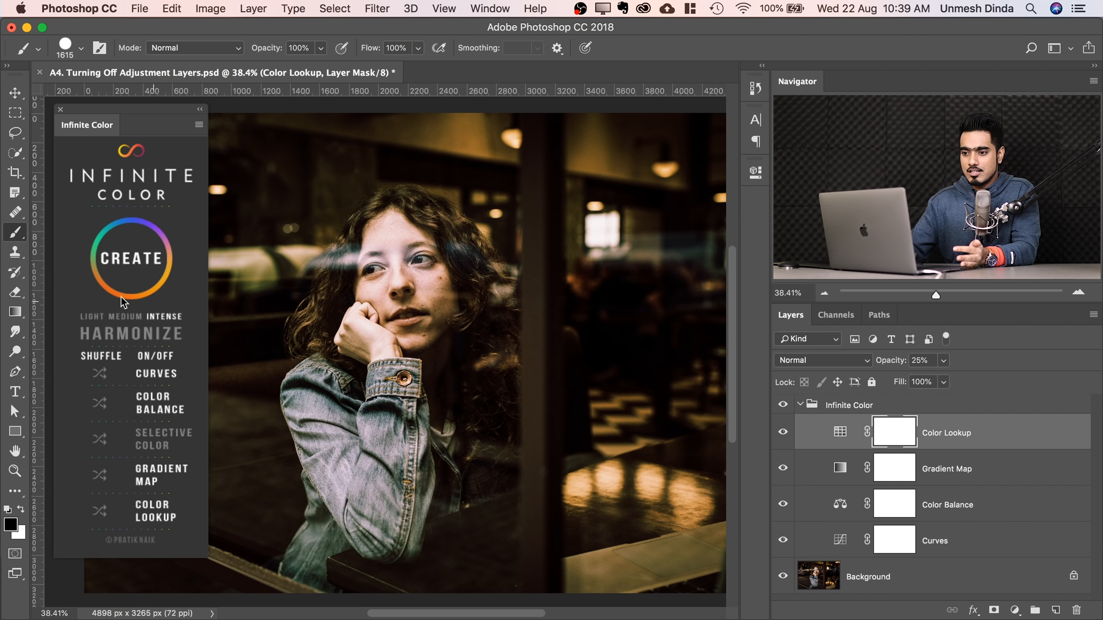
left_click(119, 316)
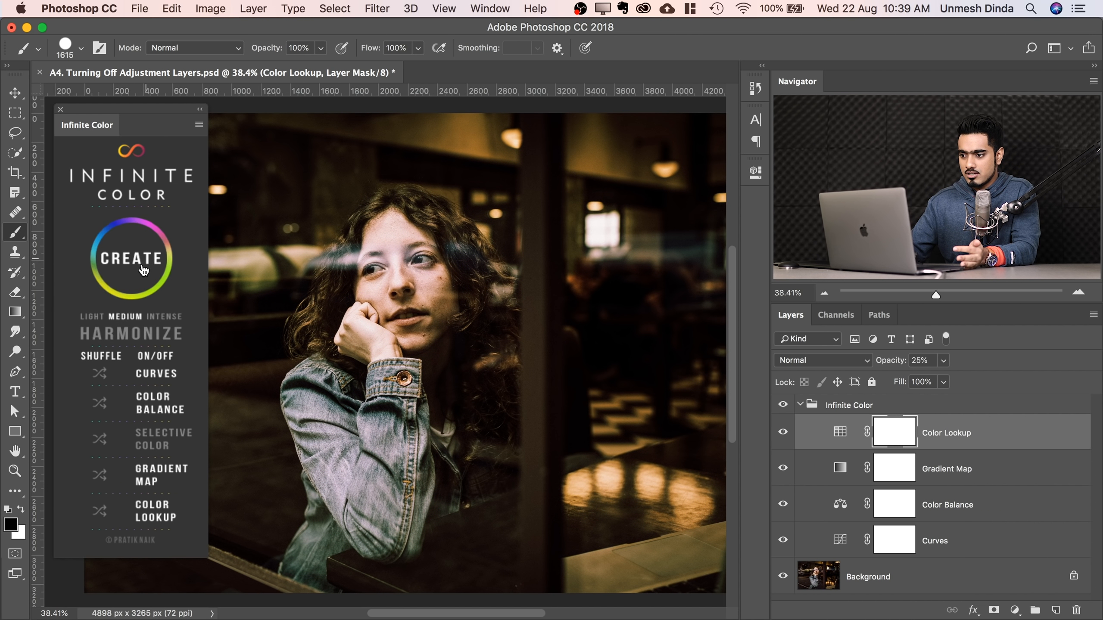
left_click(144, 259)
left_click(143, 257)
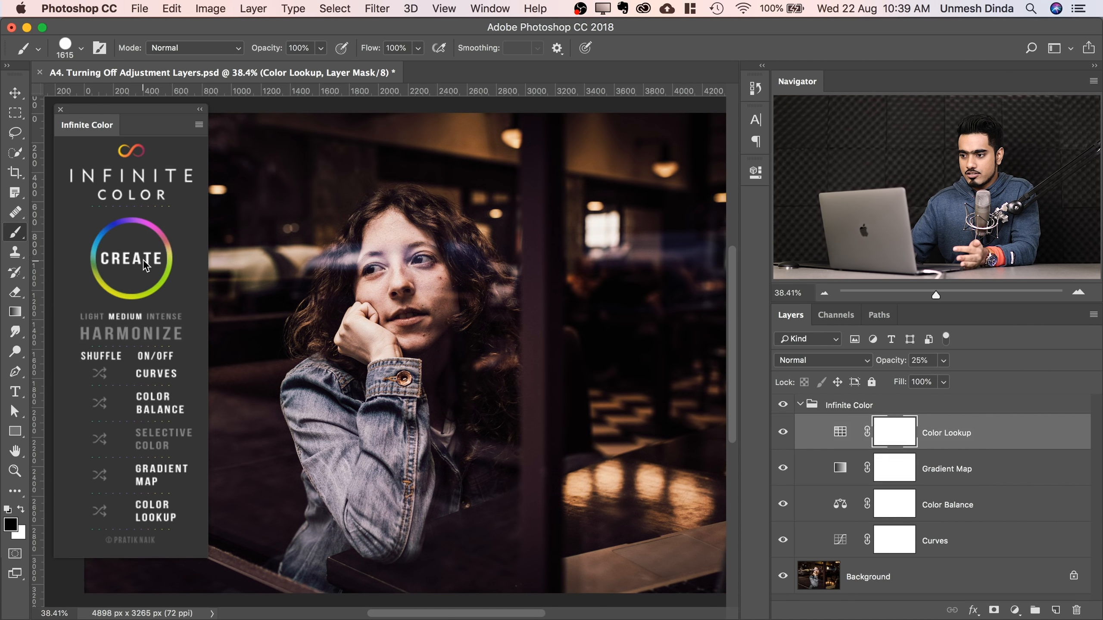
left_click(143, 258)
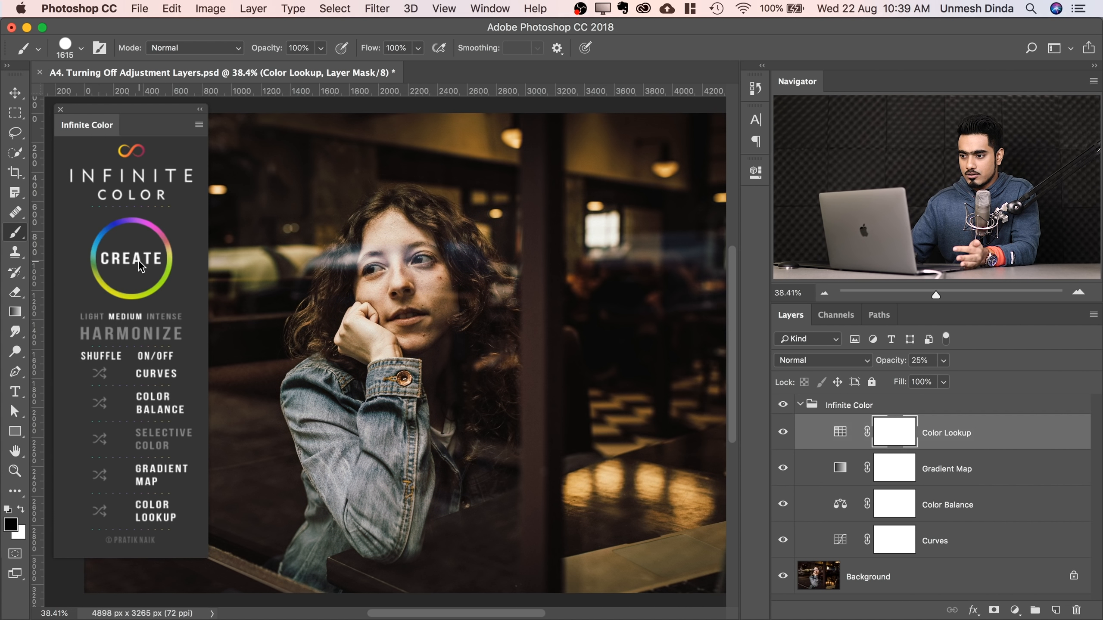
key("super+z")
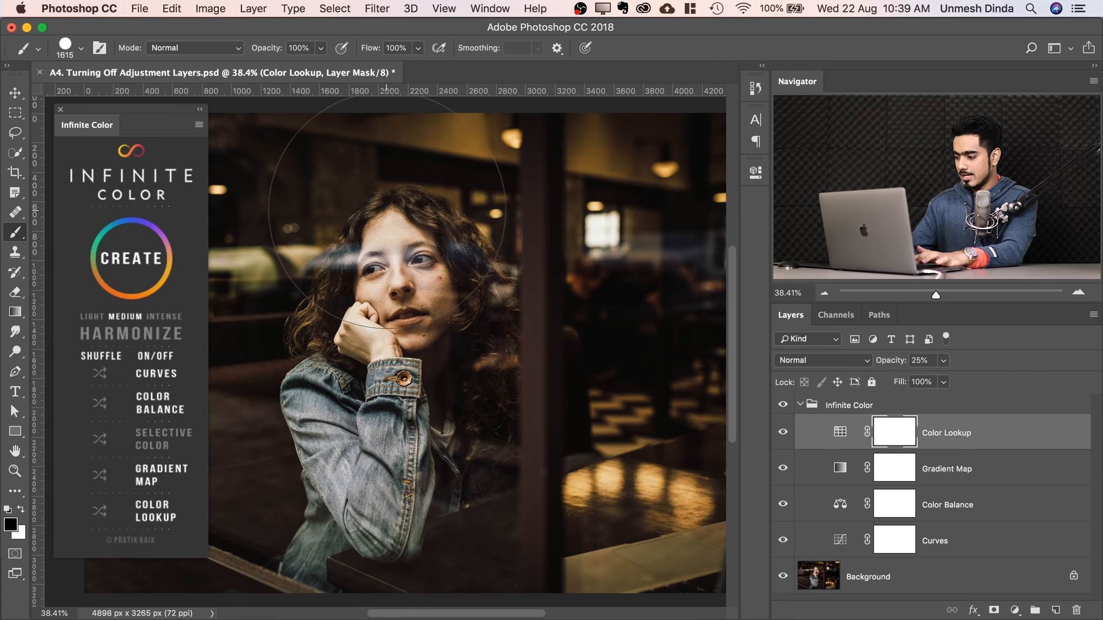
Fit the whole café photo in view and compare its current grade with the original.
key("super+0")
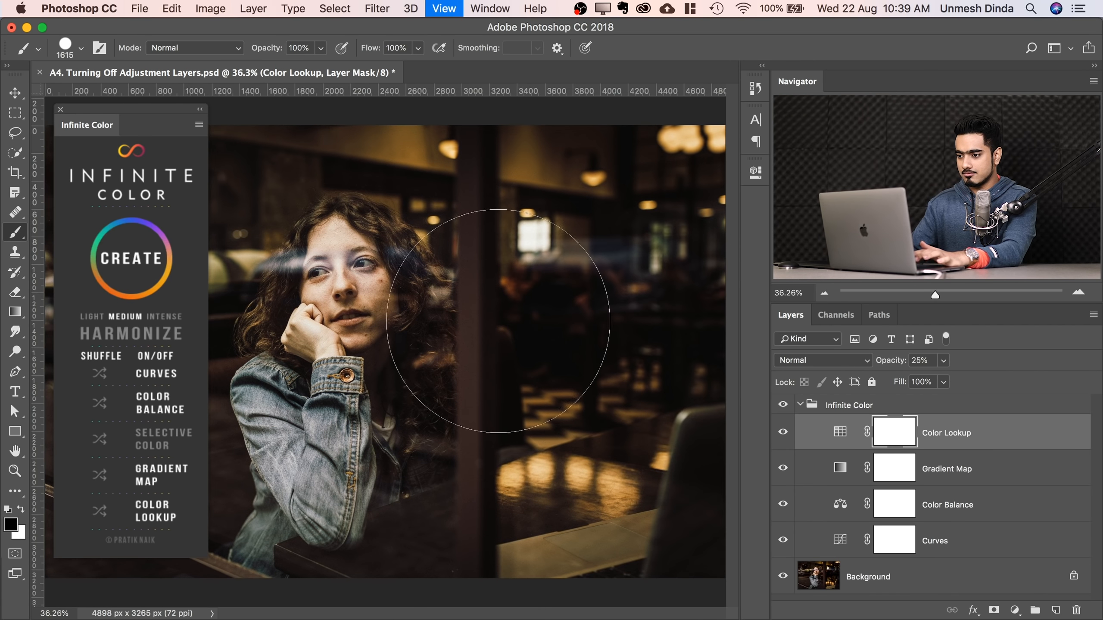
left_click(783, 405)
left_click(783, 406)
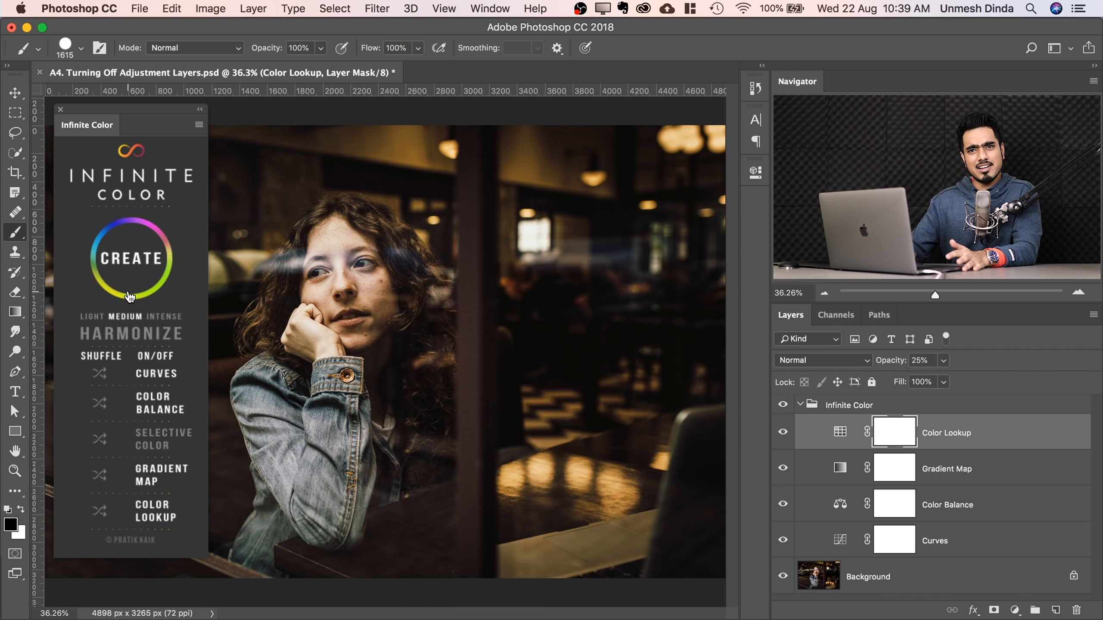
Generate further Medium-strength grades without Selective Color for the fully visible café portrait.
left_click(134, 266)
left_click(134, 267)
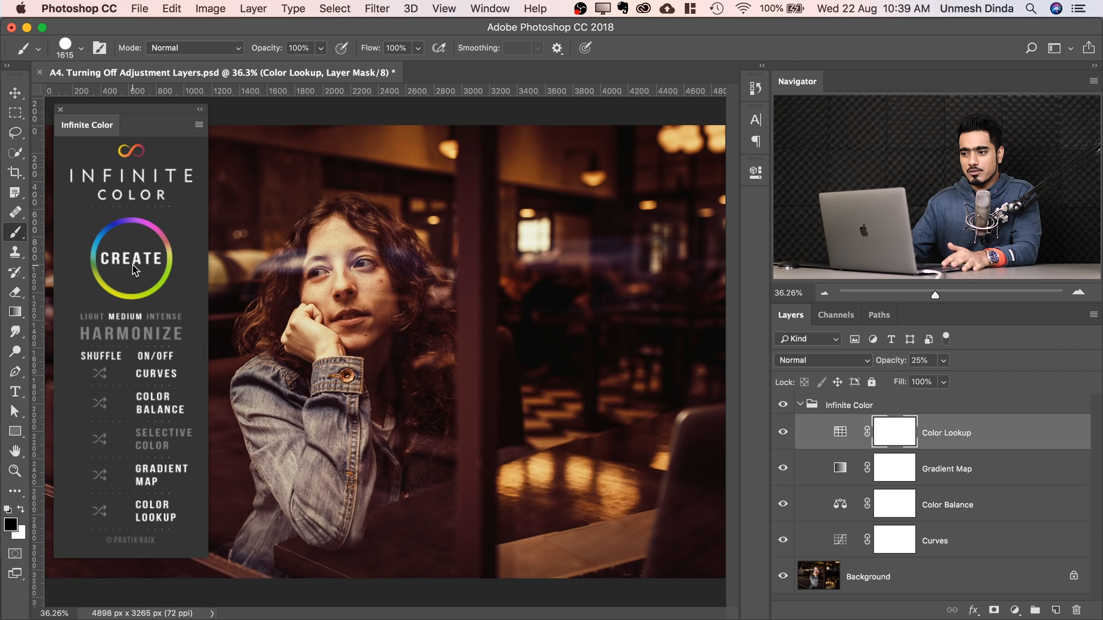
left_click(133, 263)
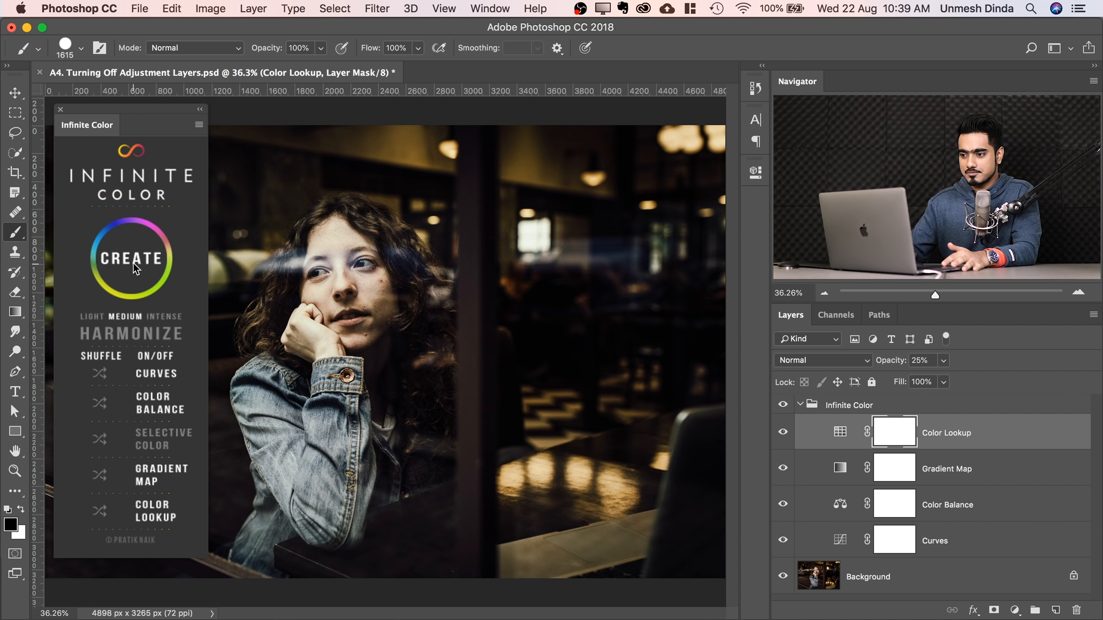
left_click(133, 262)
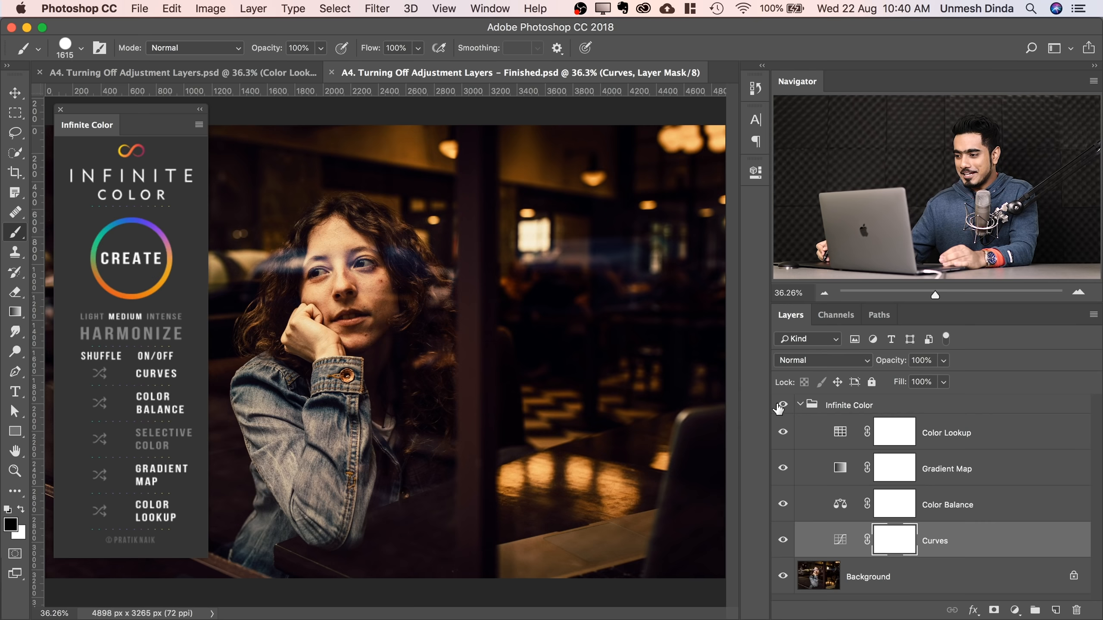
Compare the Finished version of the café portrait with and without its Infinite Color group.
left_click(783, 407)
left_click(783, 406)
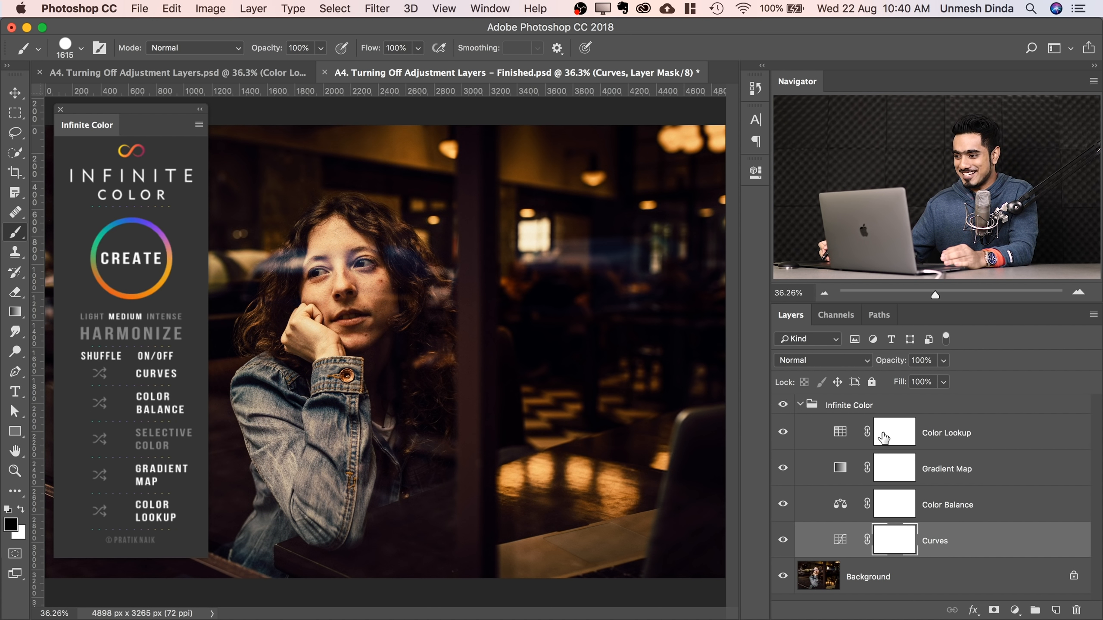
left_click(781, 406)
left_click(782, 408)
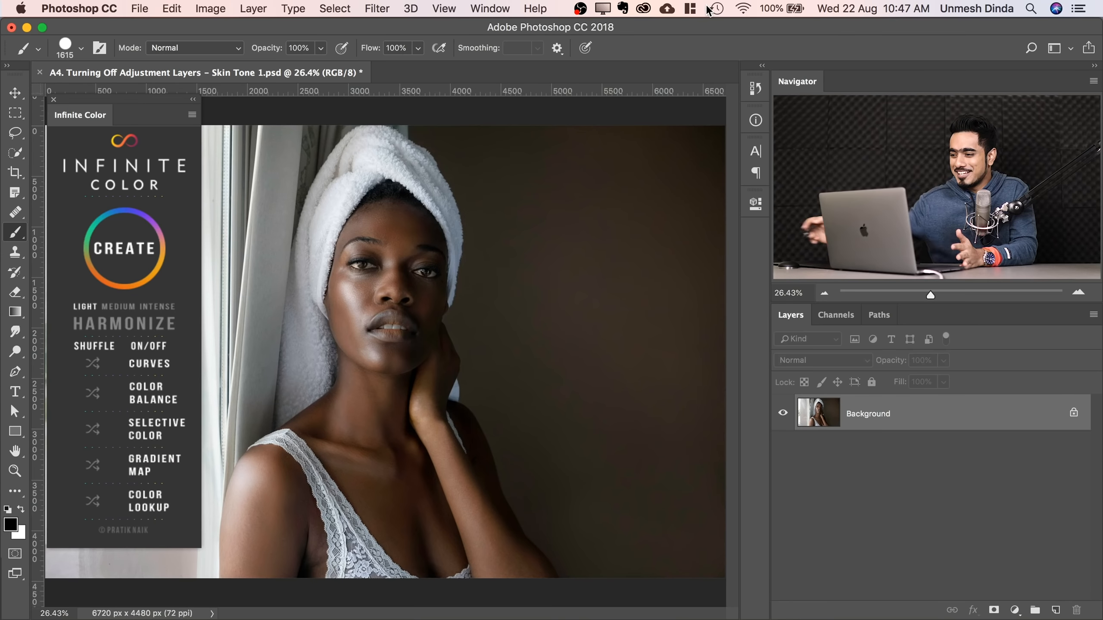
Generate an Intense Infinite Color grade for the portrait of the woman in the white towel.
scroll(426, 297, "up", 3)
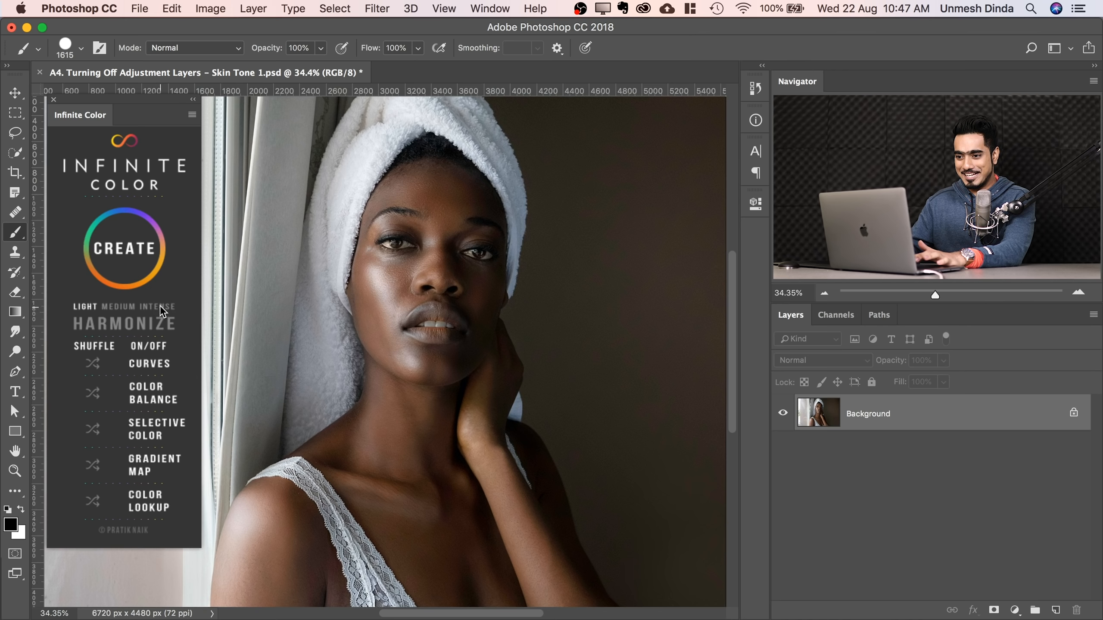
left_click(160, 307)
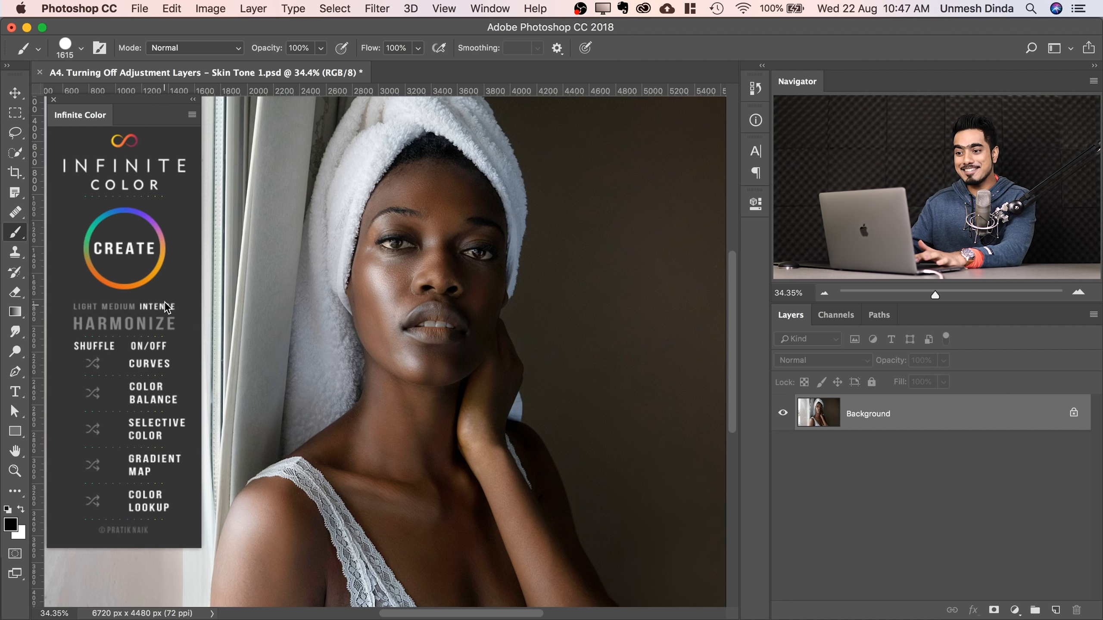
left_click(124, 249)
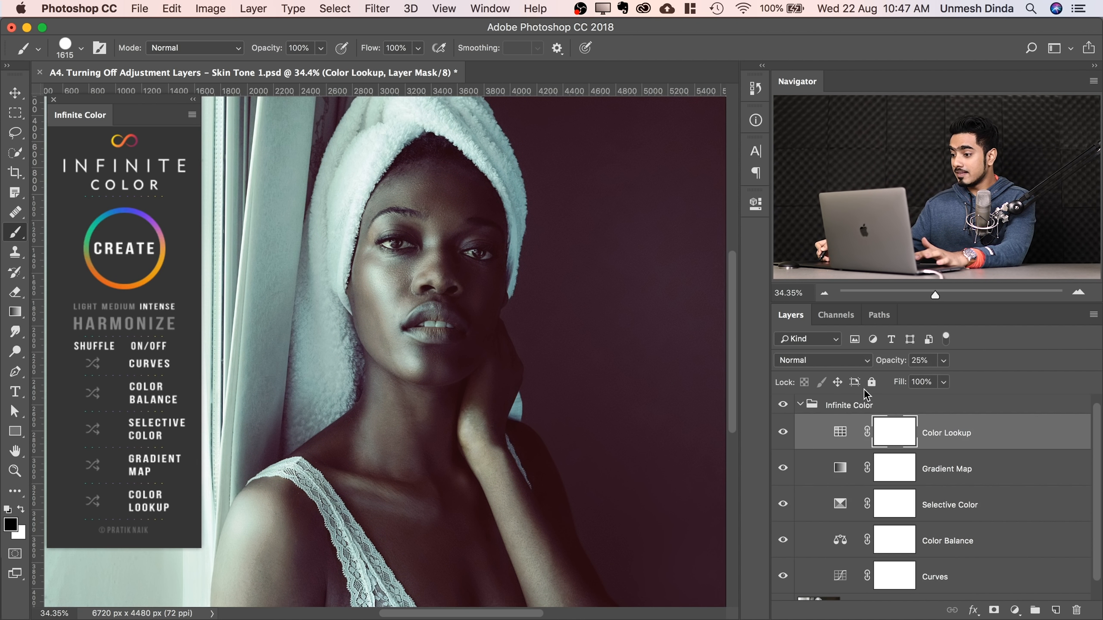
Collapse the Infinite Color group and hide its effect with a black layer mask.
left_click(849, 407)
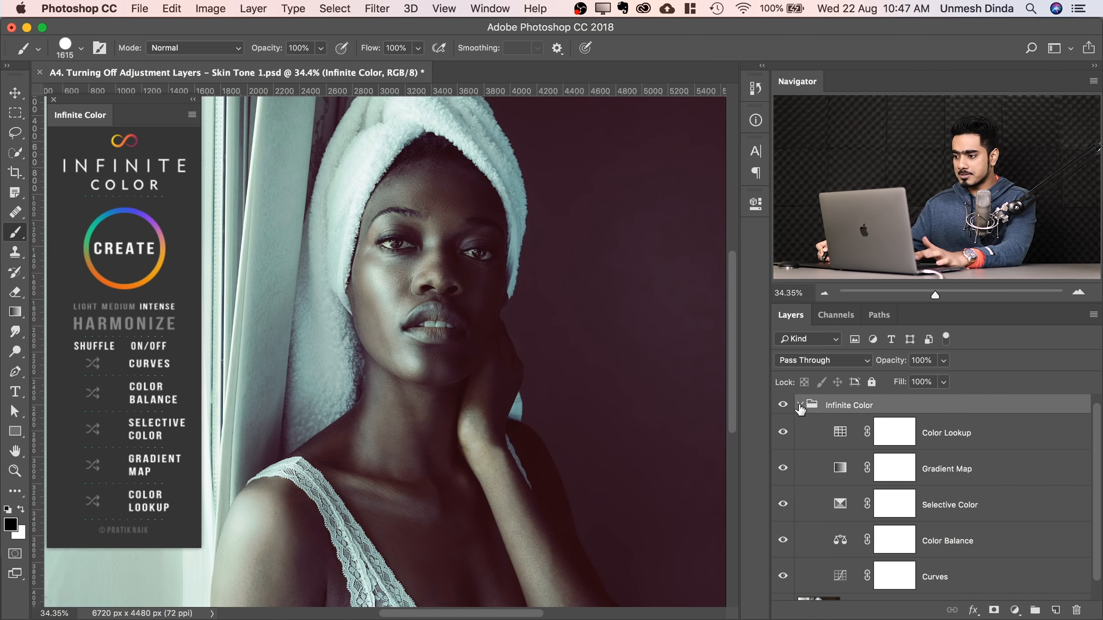
left_click(799, 405)
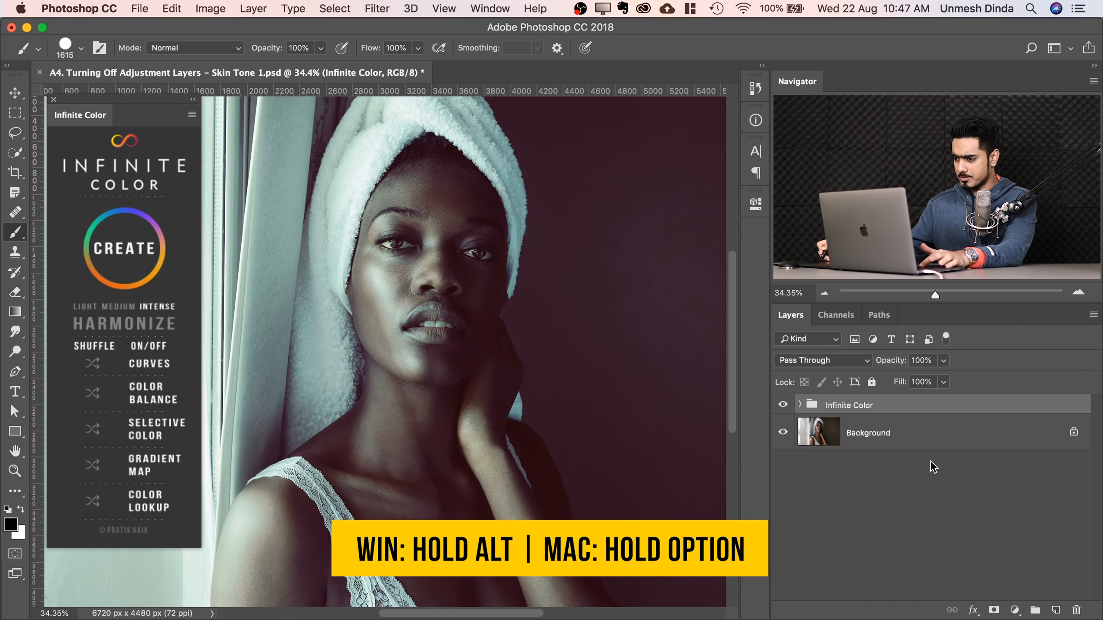
left_click(993, 610, "alt")
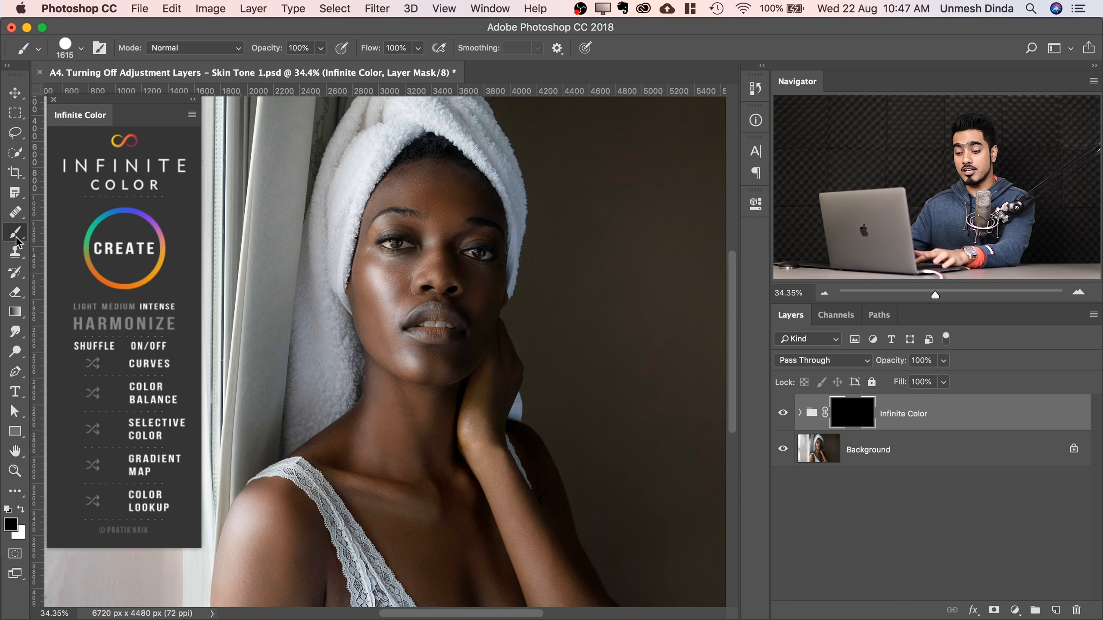
Paint white with a soft brush on the Infinite Color mask over the woman's face, neck, arms and shoulders to reveal the grade on her skin.
mouse_move(416, 315)
left_mouse_down()
mouse_move(277, 301)
mouse_move(393, 191)
mouse_move(384, 273)
mouse_move(389, 179)
left_mouse_up()
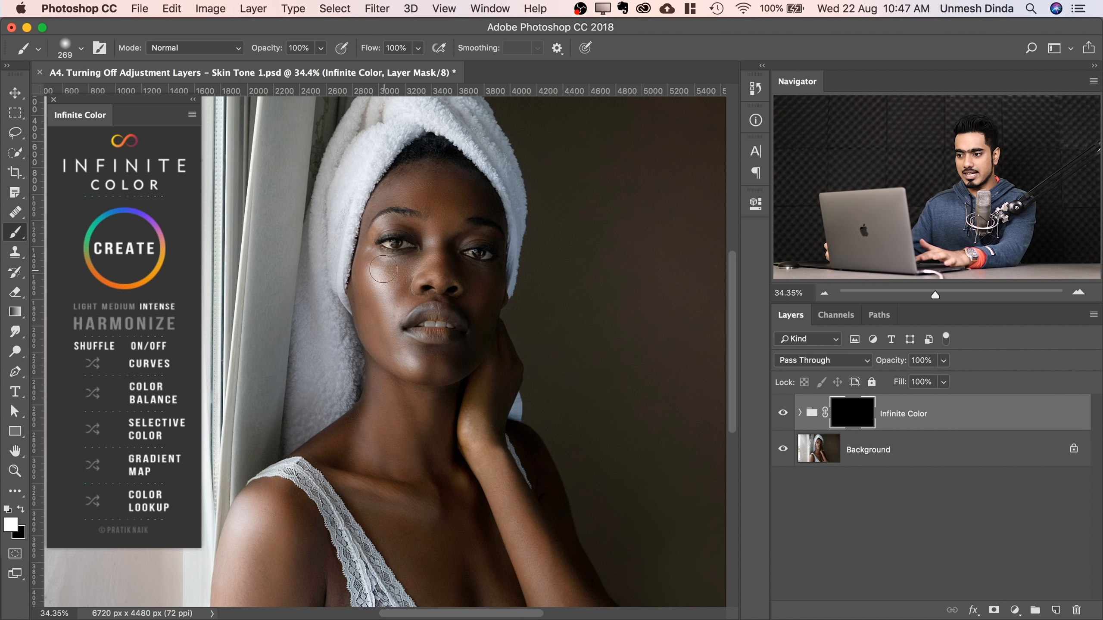
left_click_drag(374, 254, 391, 214)
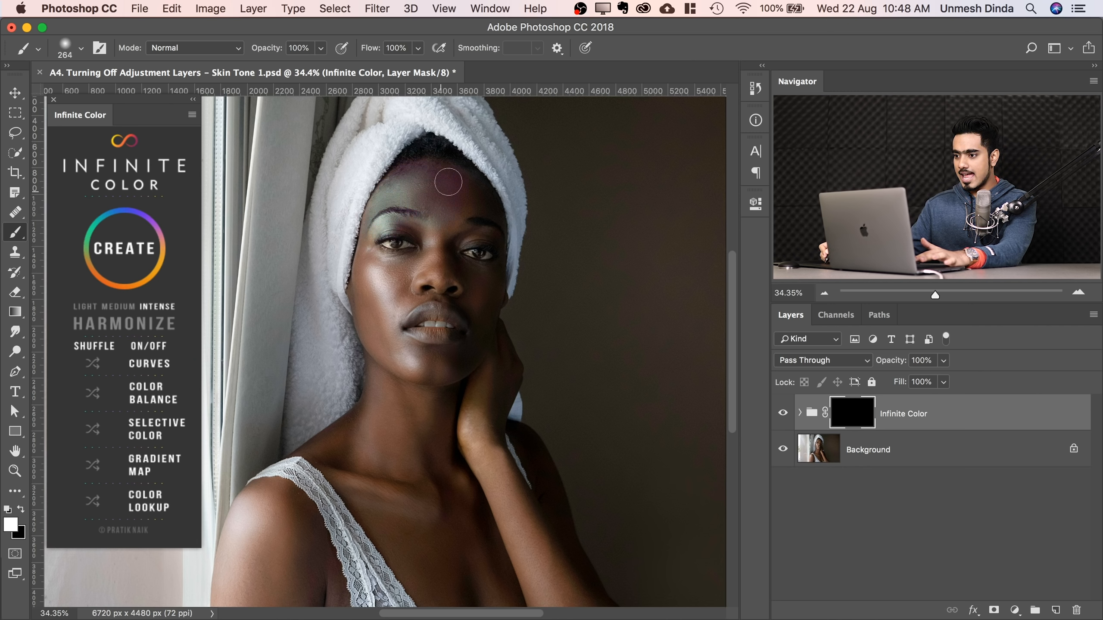
mouse_move(419, 247)
left_mouse_down()
mouse_move(446, 247)
mouse_move(438, 265)
mouse_move(375, 286)
mouse_move(382, 257)
mouse_move(394, 290)
mouse_move(438, 274)
left_mouse_up()
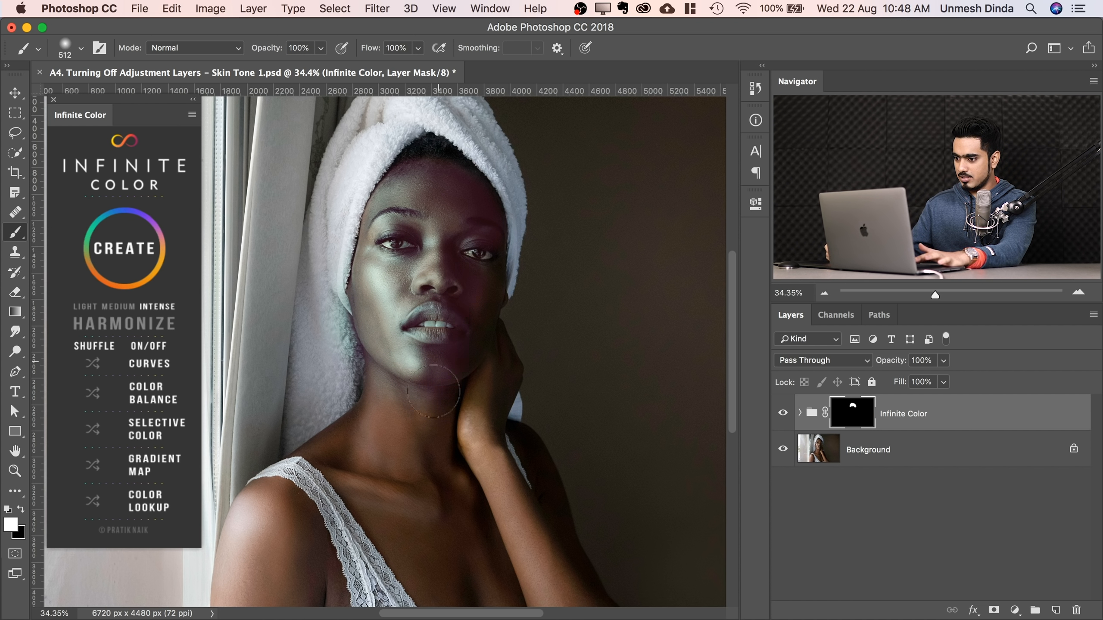
left_click_drag(433, 391, 461, 365)
left_click_drag(463, 341, 386, 377)
mouse_move(378, 378)
left_mouse_down()
mouse_move(333, 412)
mouse_move(380, 449)
mouse_move(403, 492)
mouse_move(423, 469)
mouse_move(437, 472)
mouse_move(406, 355)
mouse_move(466, 512)
mouse_move(493, 532)
left_mouse_up()
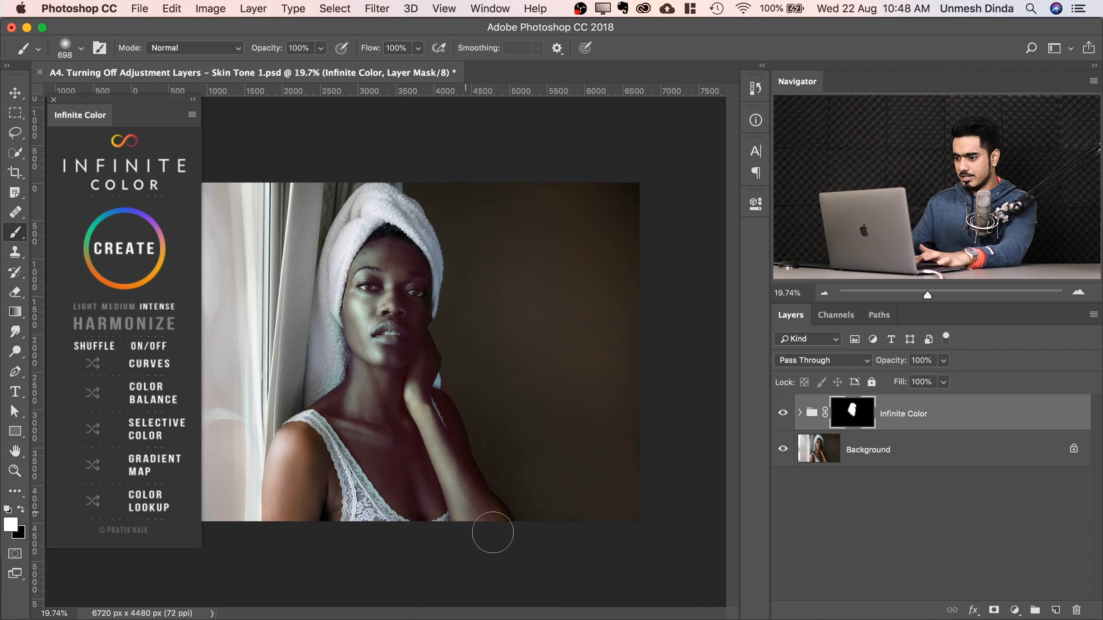
left_click_drag(280, 455, 298, 476)
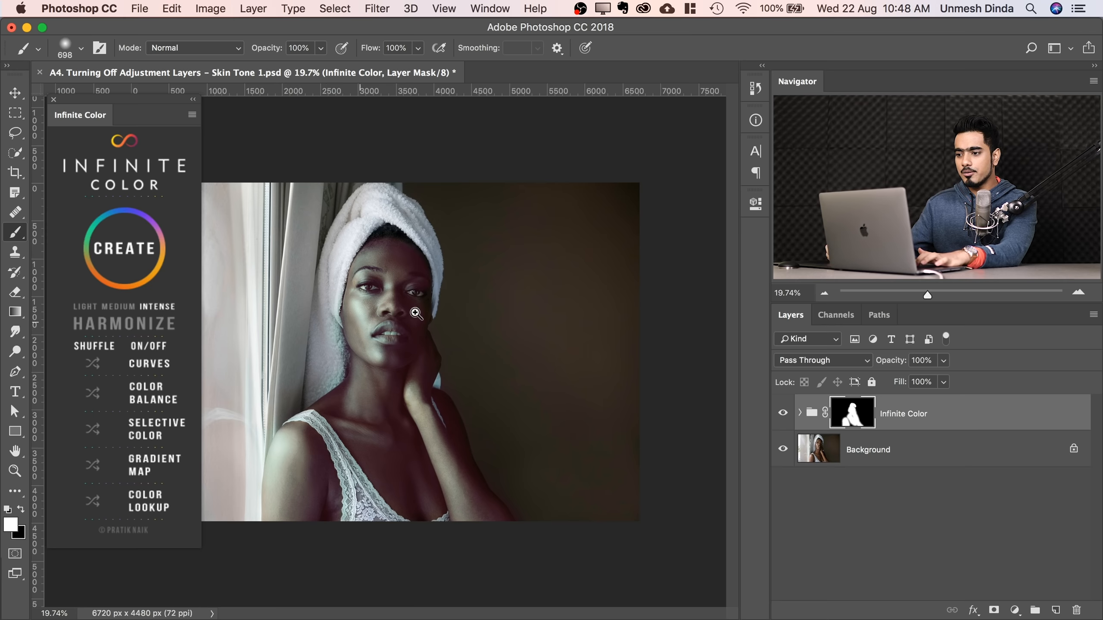
left_click_drag(416, 313, 472, 301)
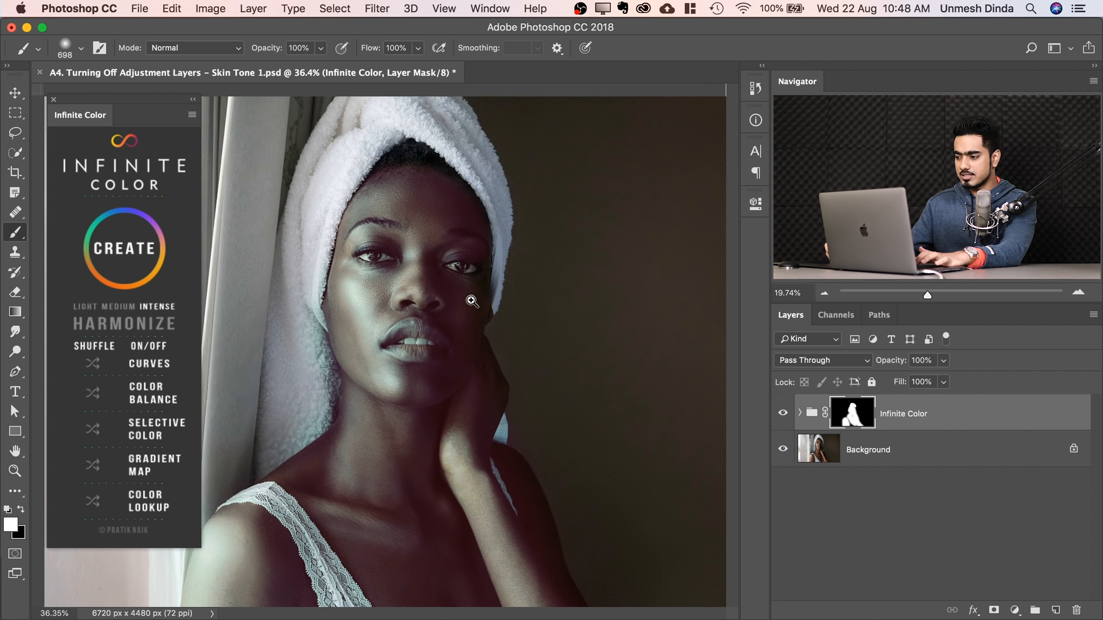
Regenerate the towel portrait's grade at Light strength with Selective Color, Gradient Map and Color Balance turned off.
left_click(82, 306)
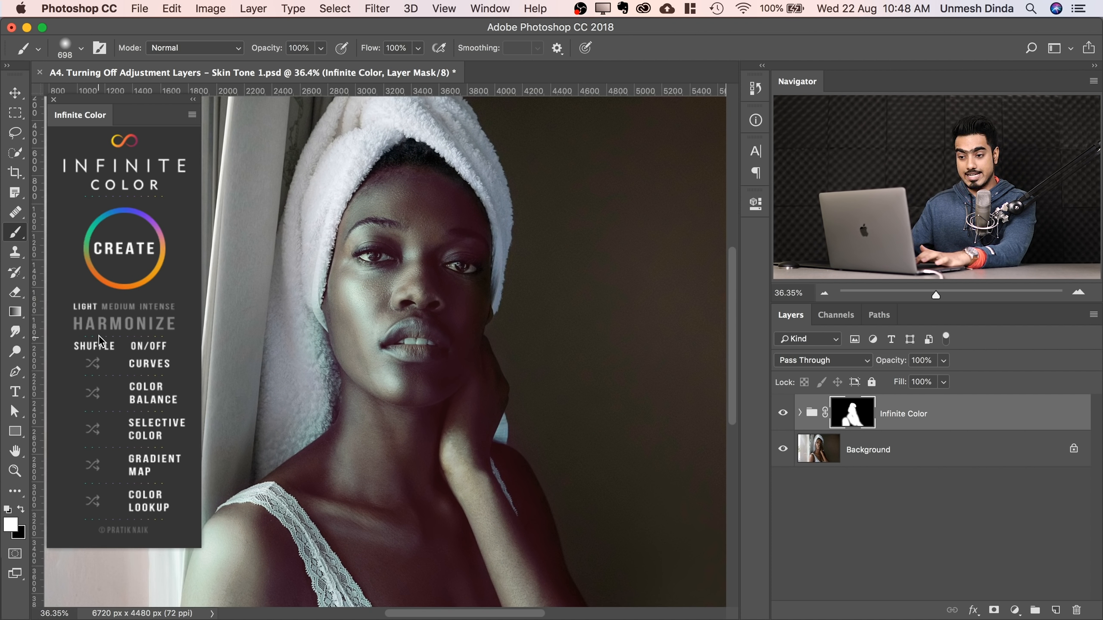
left_click(168, 331)
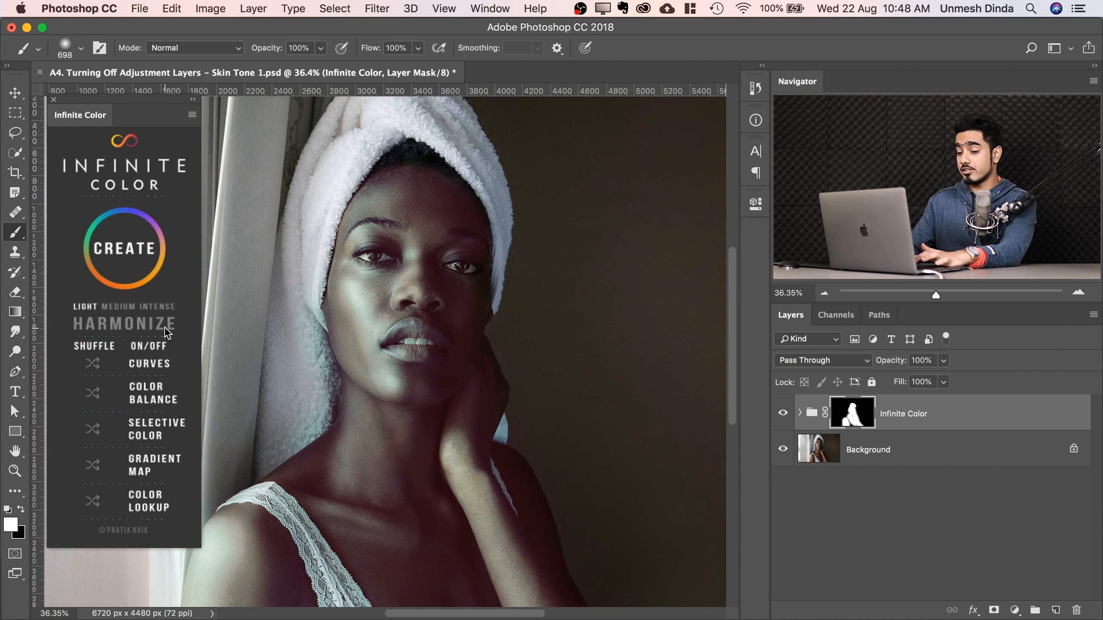
left_click(155, 427)
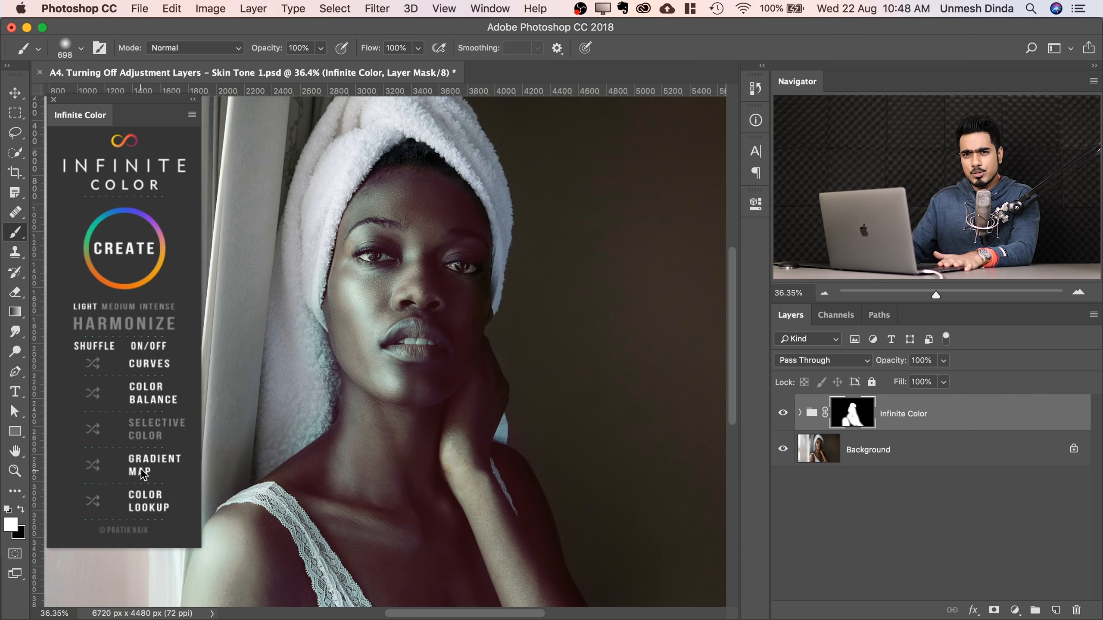
left_click(150, 467)
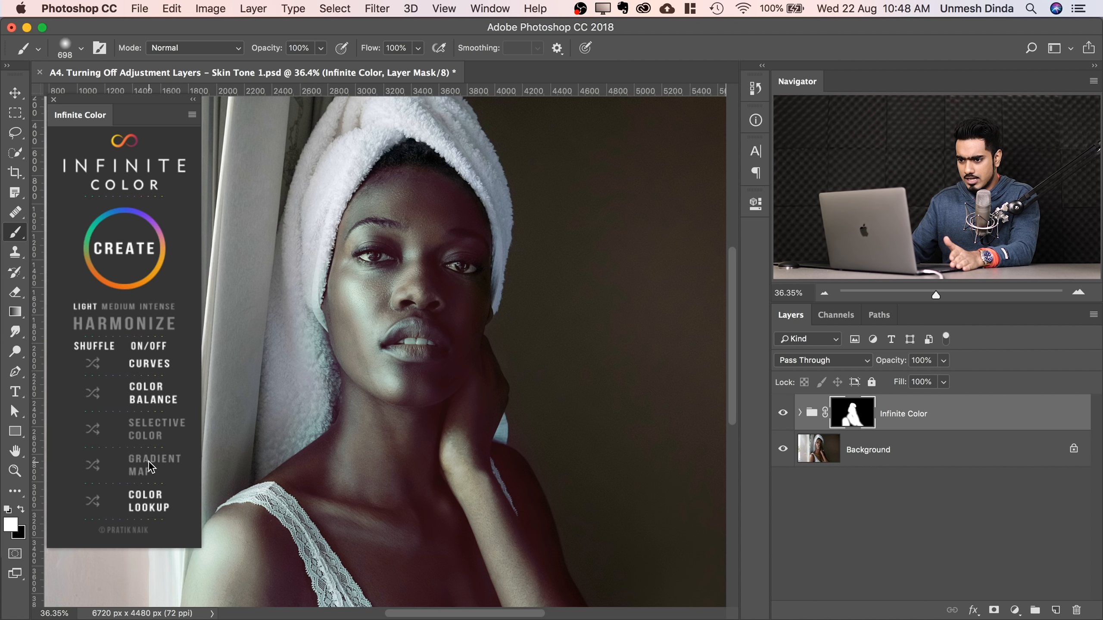
left_click(154, 396)
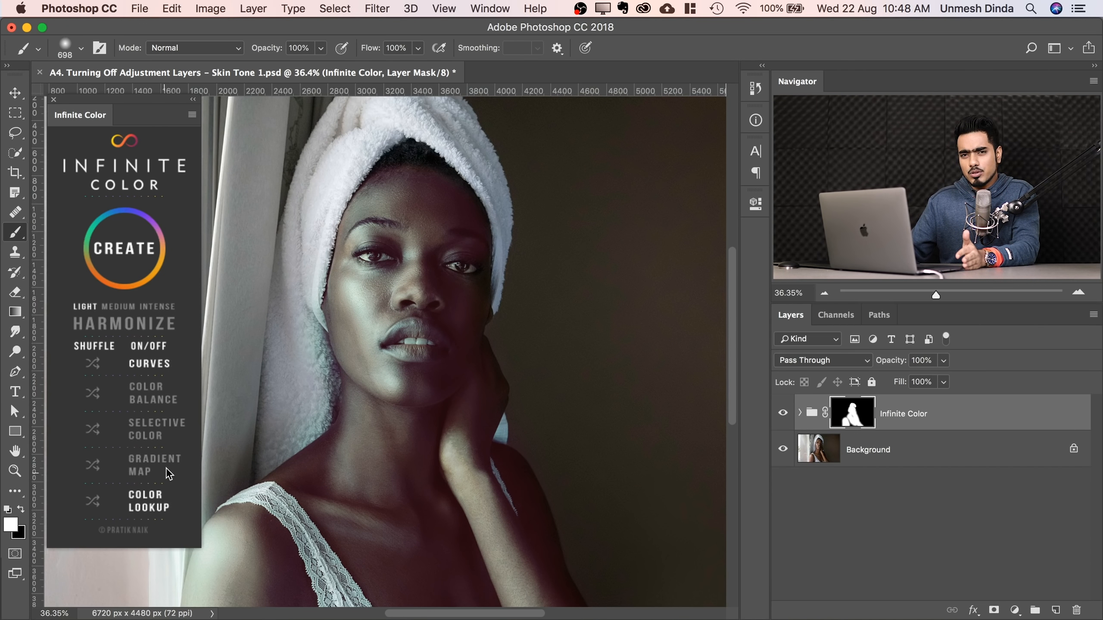
left_click(131, 250)
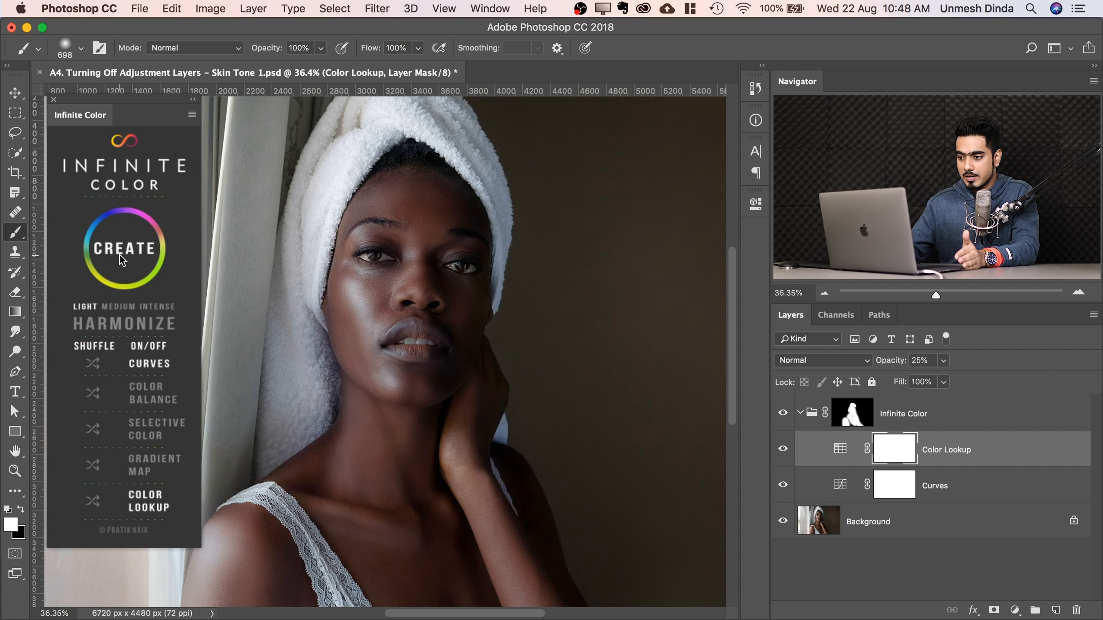
Compare the towel portrait with and without its Infinite Color group, and generate further Light grades using only Curves and Color Lookup.
scroll(336, 291, "up", 1)
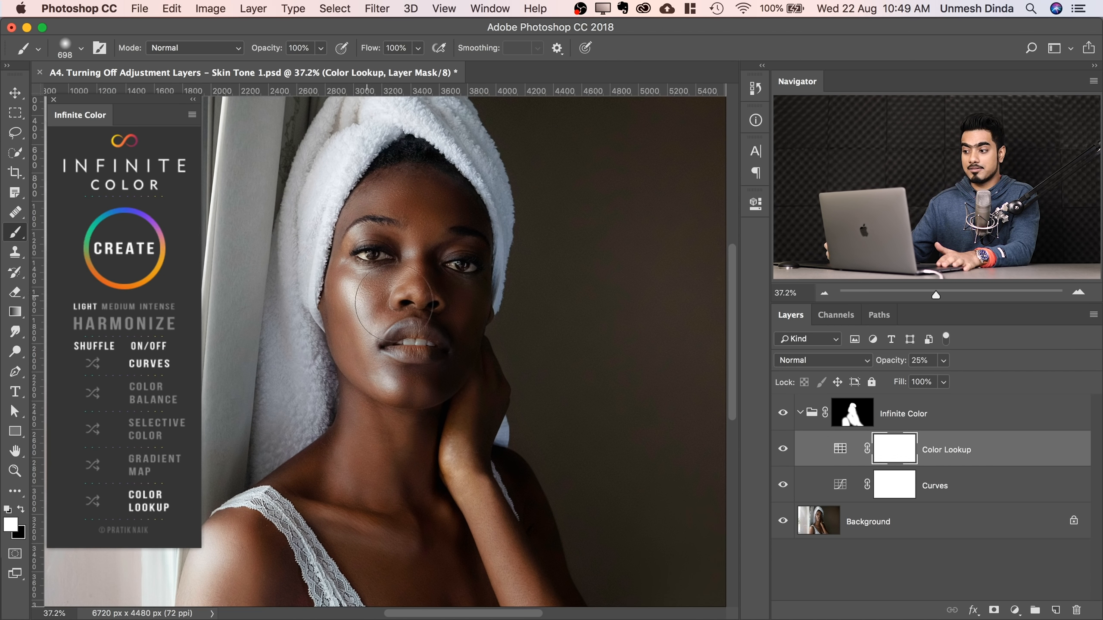
left_click(783, 414)
left_click(783, 415)
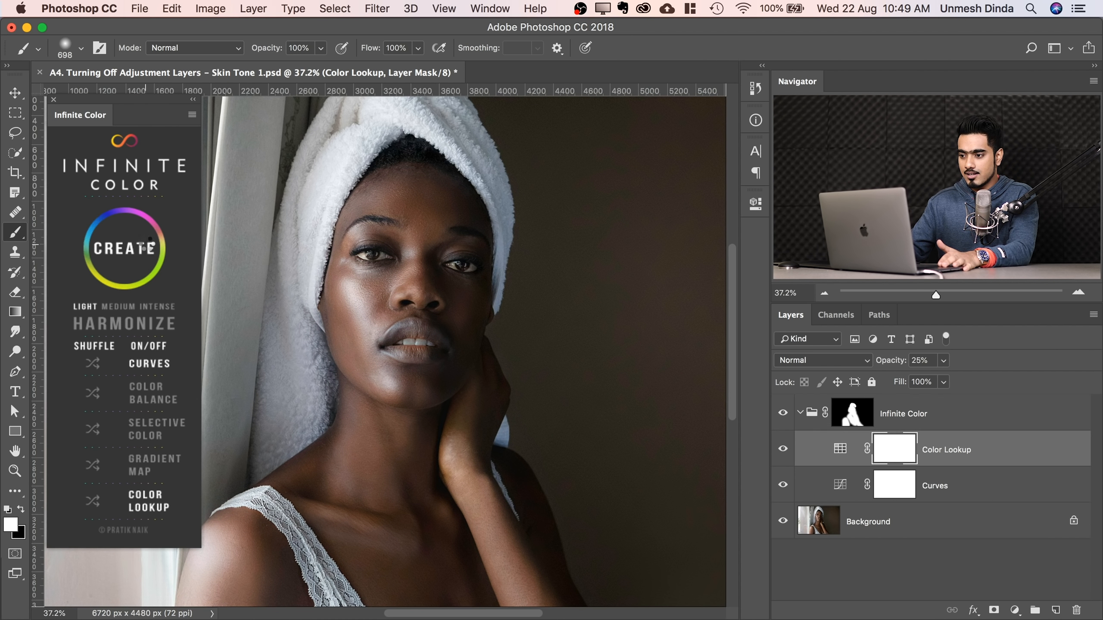
left_click(145, 245)
left_click(143, 246)
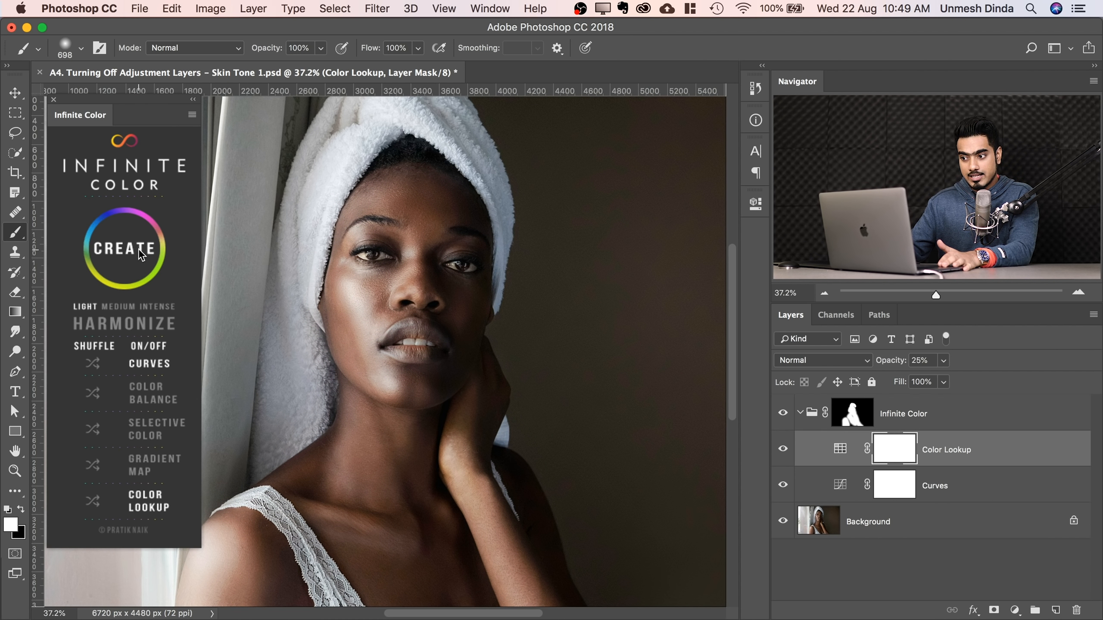
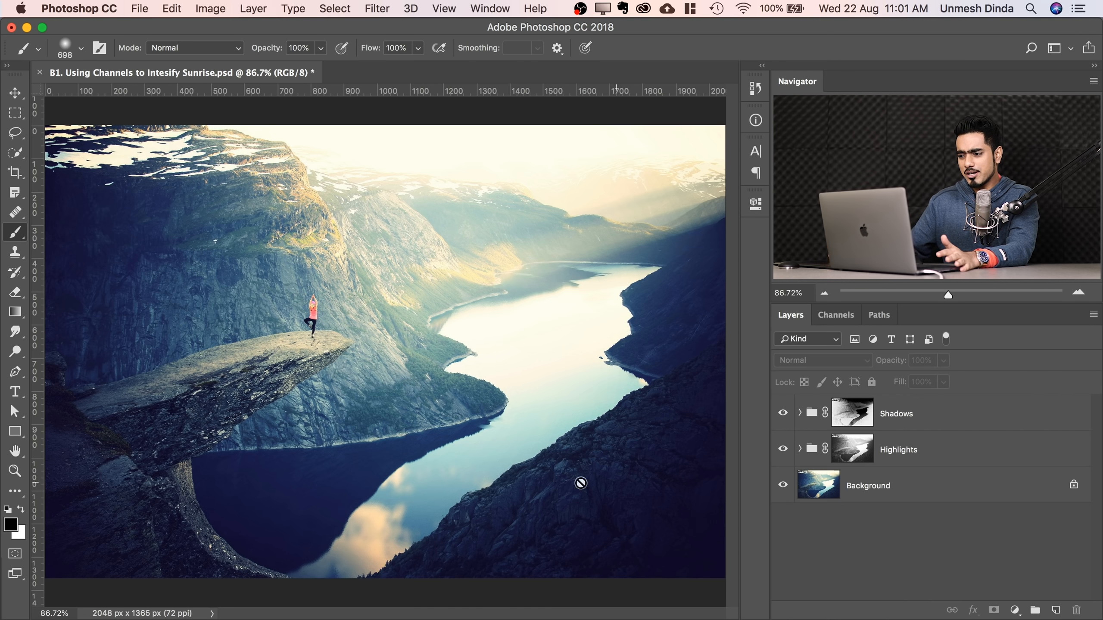
Compare the fjord landscape with its original Background, and look inside the Highlights group.
left_click(783, 488, "alt")
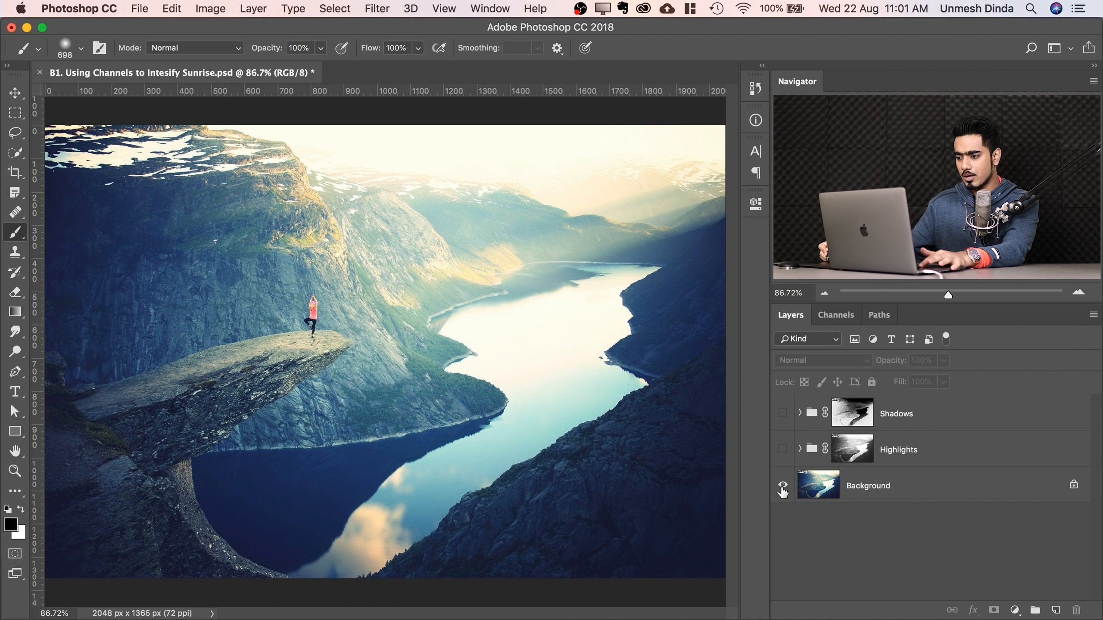
left_click(782, 488, "alt")
left_click(897, 454)
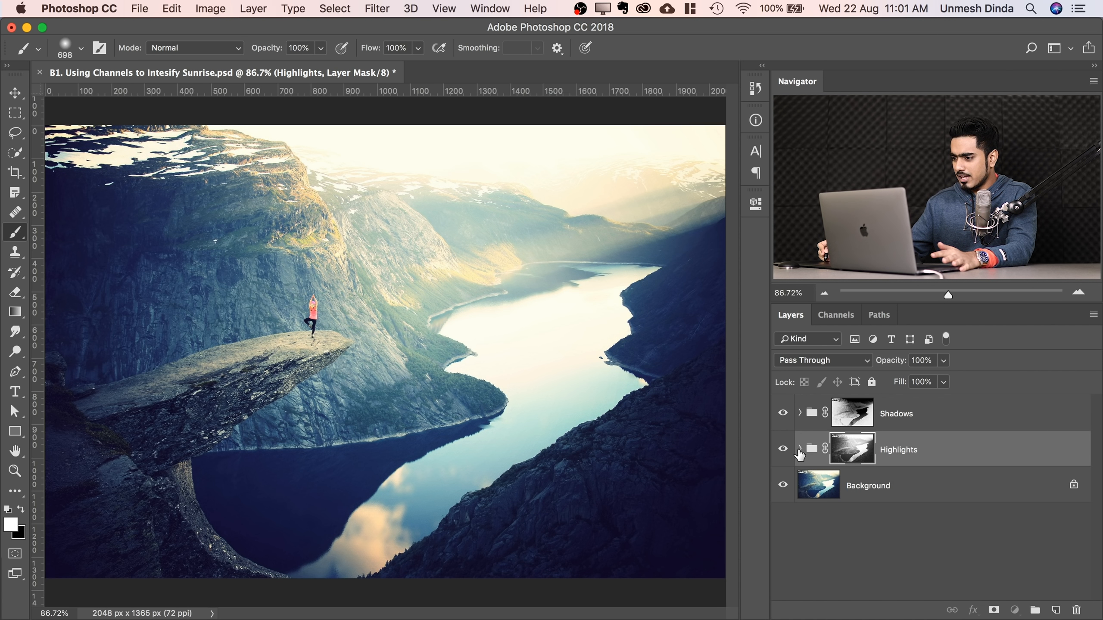
left_click(799, 449)
left_click(799, 450)
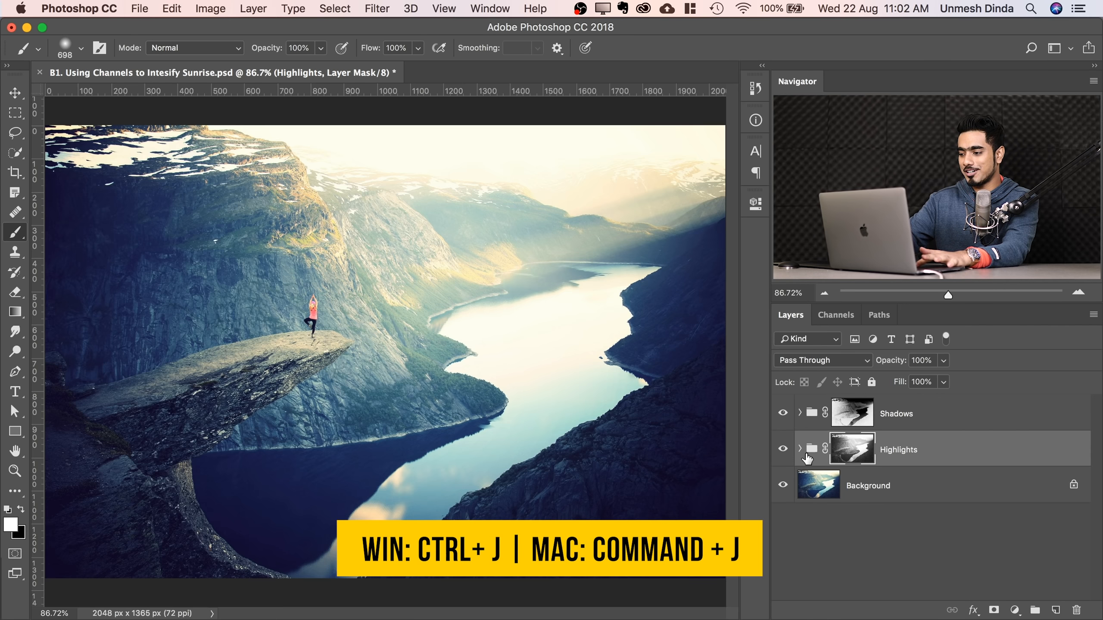
Duplicate the Highlights group five times to intensify the sunrise grade.
key("super+j")
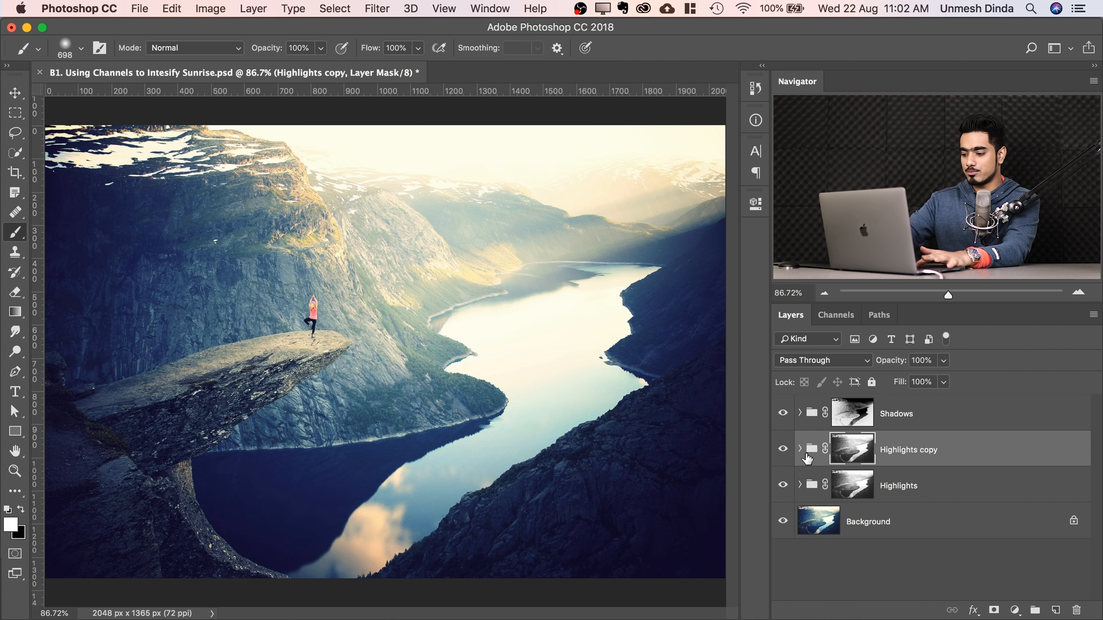
key("super+j")
key("super+j")
key("super+j")
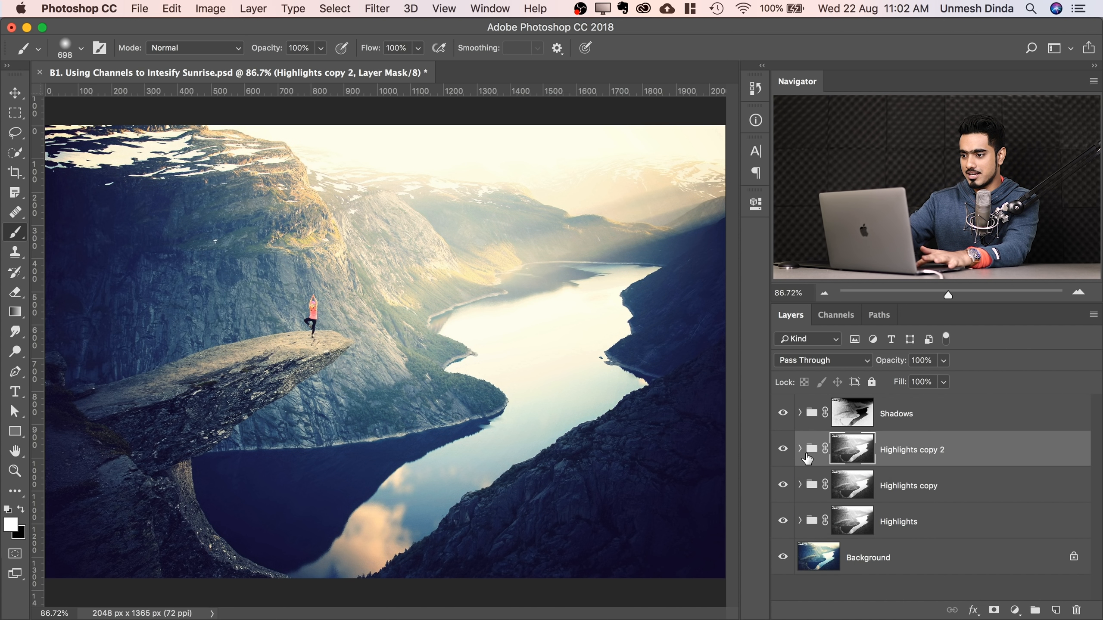
key("super+j")
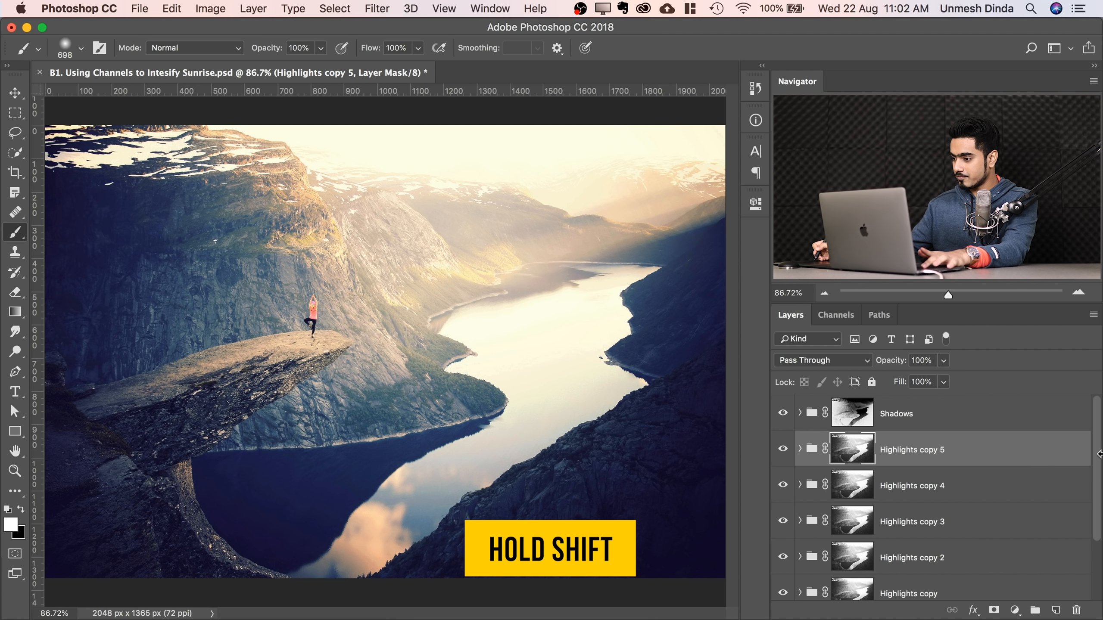
Select the Highlights group together with all its copies and combine them into one group.
left_click_drag(1094, 464, 1092, 510)
left_click(961, 552, "shift")
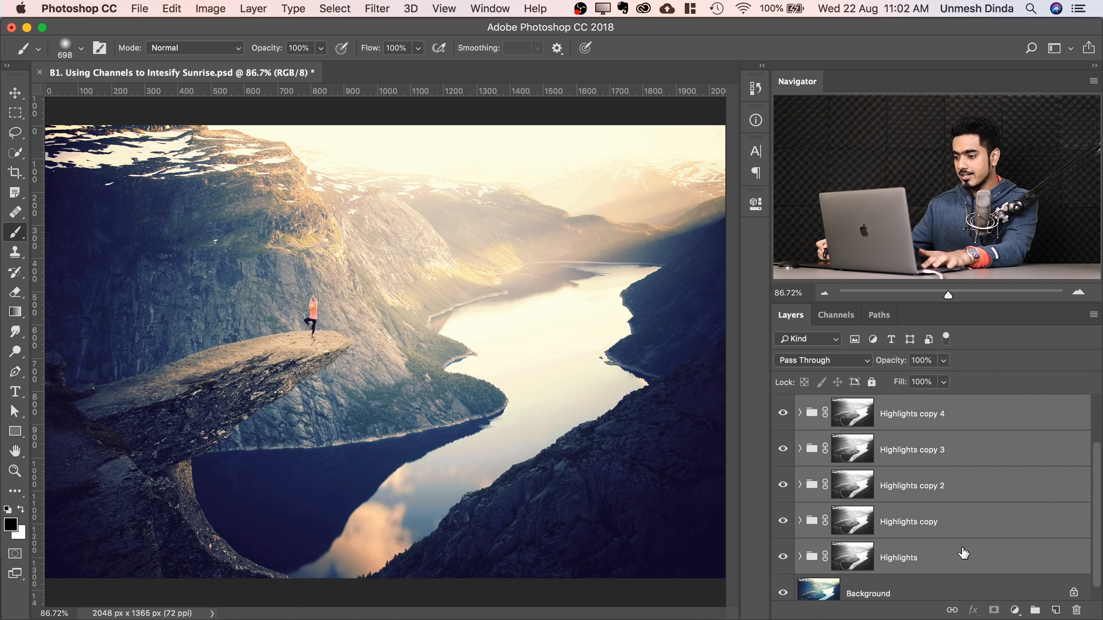
key("super+g")
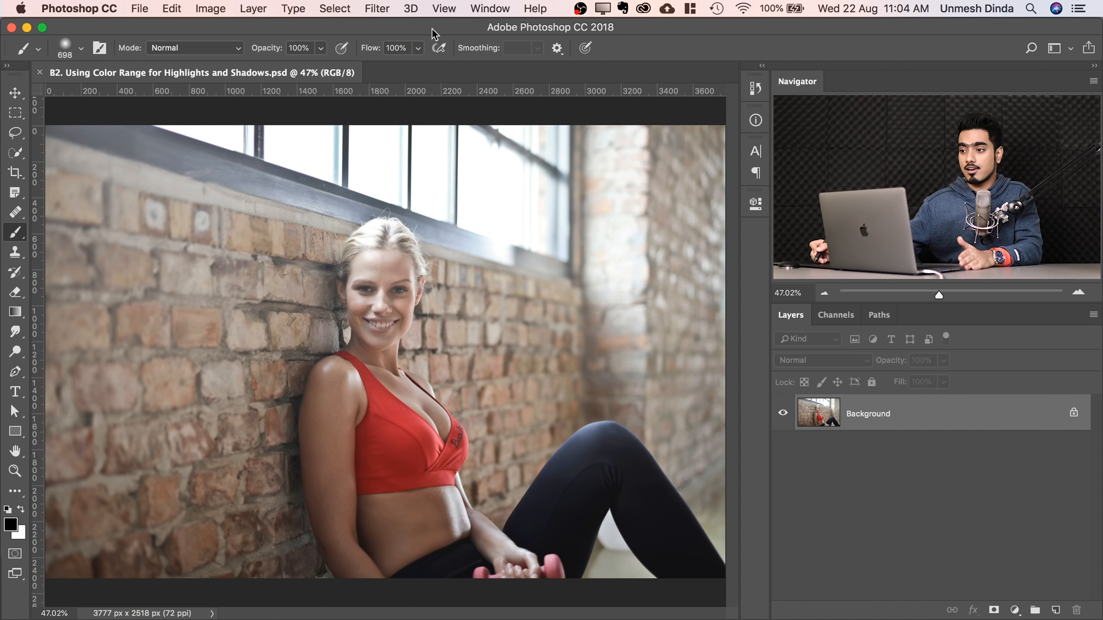
Open the Infinite Color extension for the brick-wall portrait and place its panel at the edge of the canvas.
left_click(490, 6)
mouse_move(544, 78)
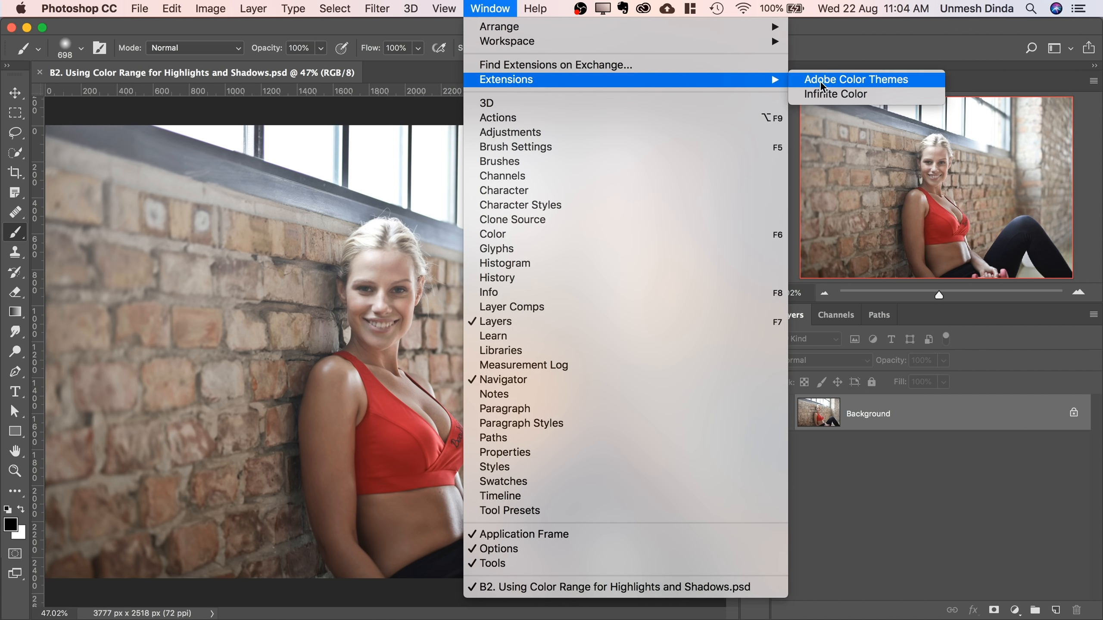
left_click(824, 95)
left_click_drag(223, 127, 71, 124)
Generate several Intense grades for the brick-wall portrait and compare the latest one with the original.
left_click(146, 313)
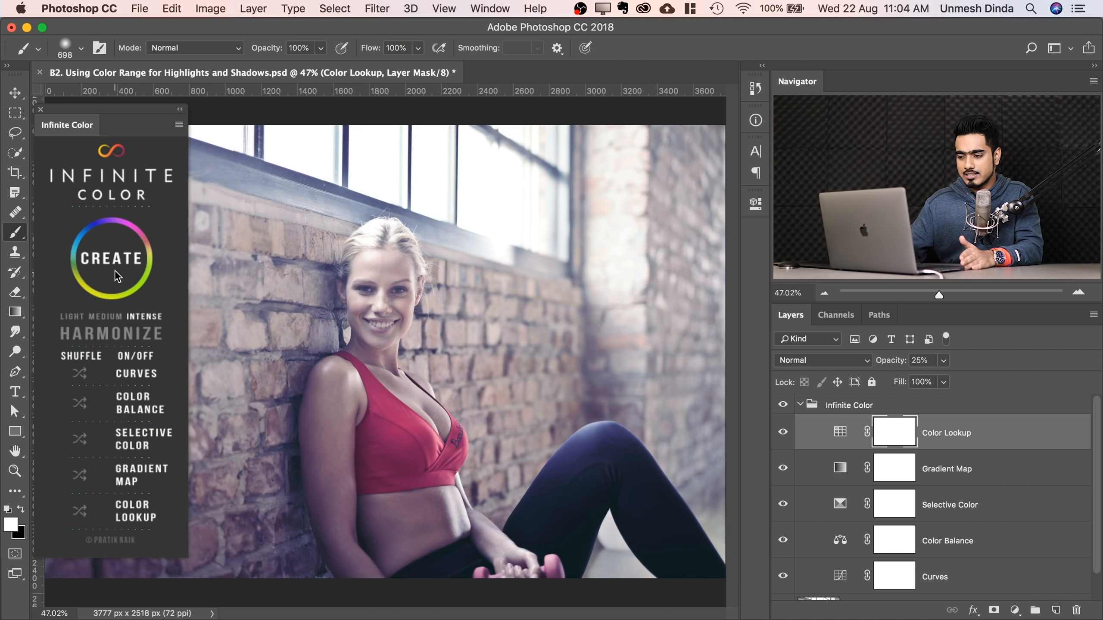
left_click(114, 269)
left_click(113, 270)
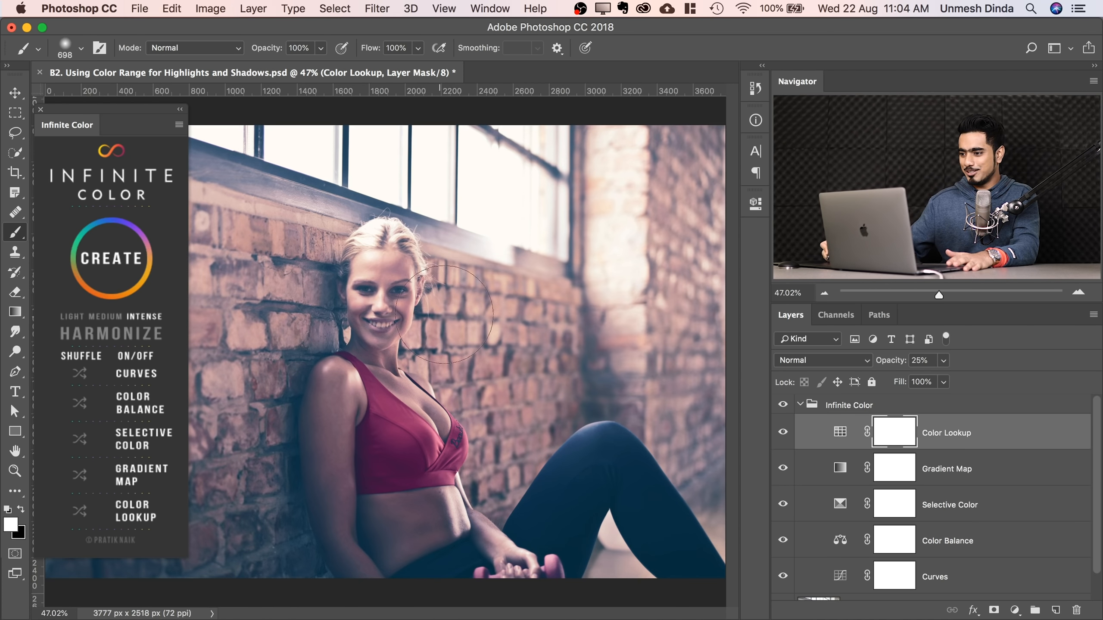
left_click(782, 407)
left_click(782, 407)
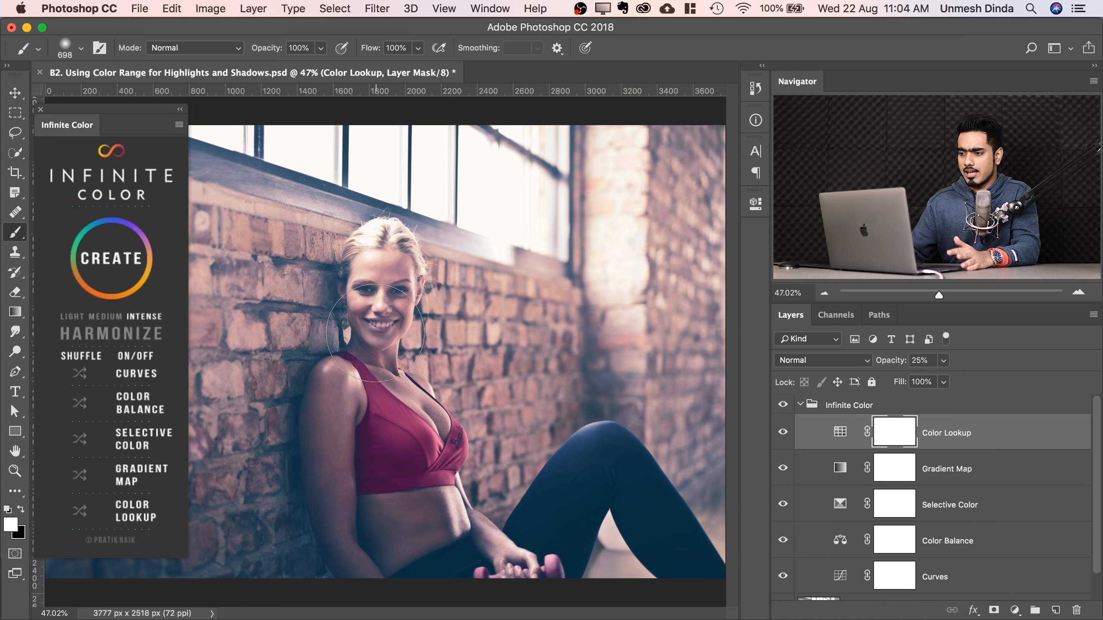
Collapse the Infinite Color group and hide it to reveal the original photo.
left_click(800, 405)
left_click(824, 318)
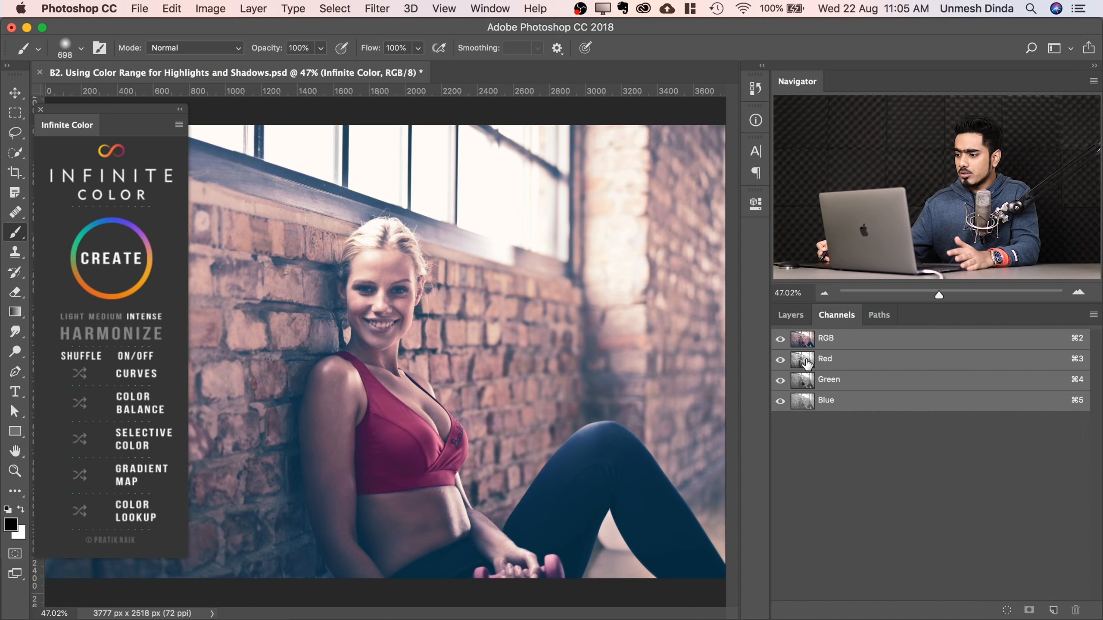
left_click(791, 317)
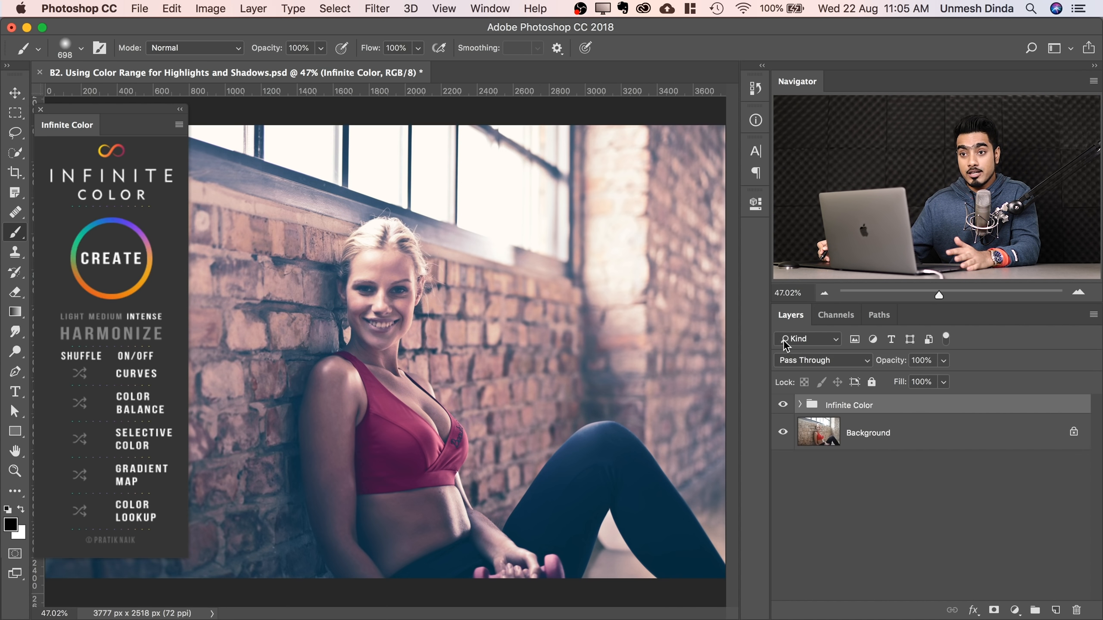
left_click(782, 404)
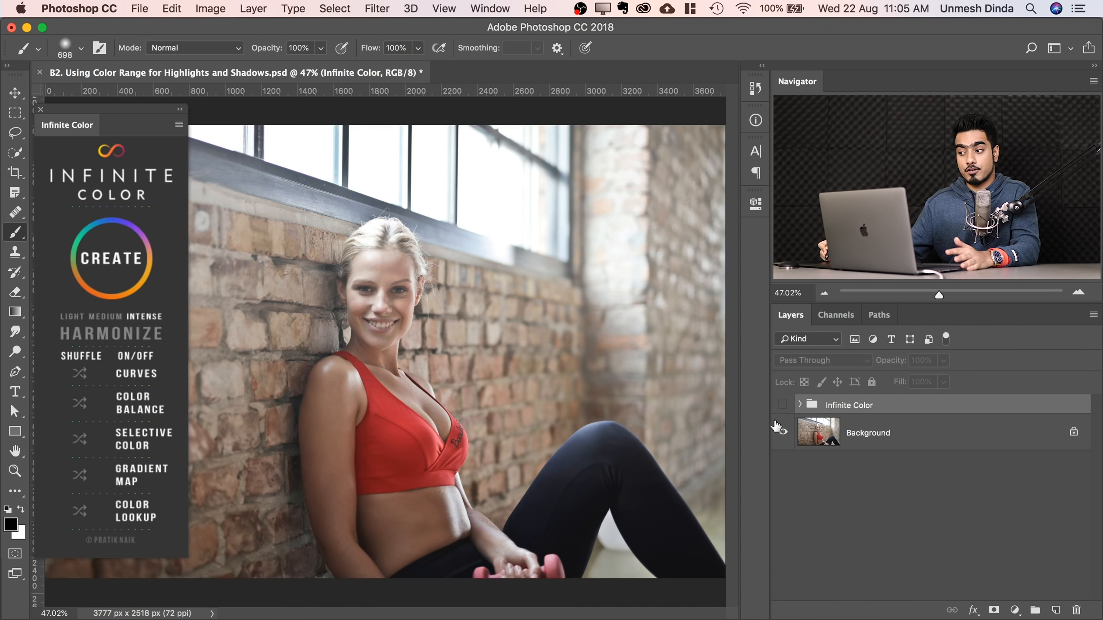
Start a Color Range selection of the Highlights with a Grayscale selection preview and move the dialog off the subject.
left_click(335, 8)
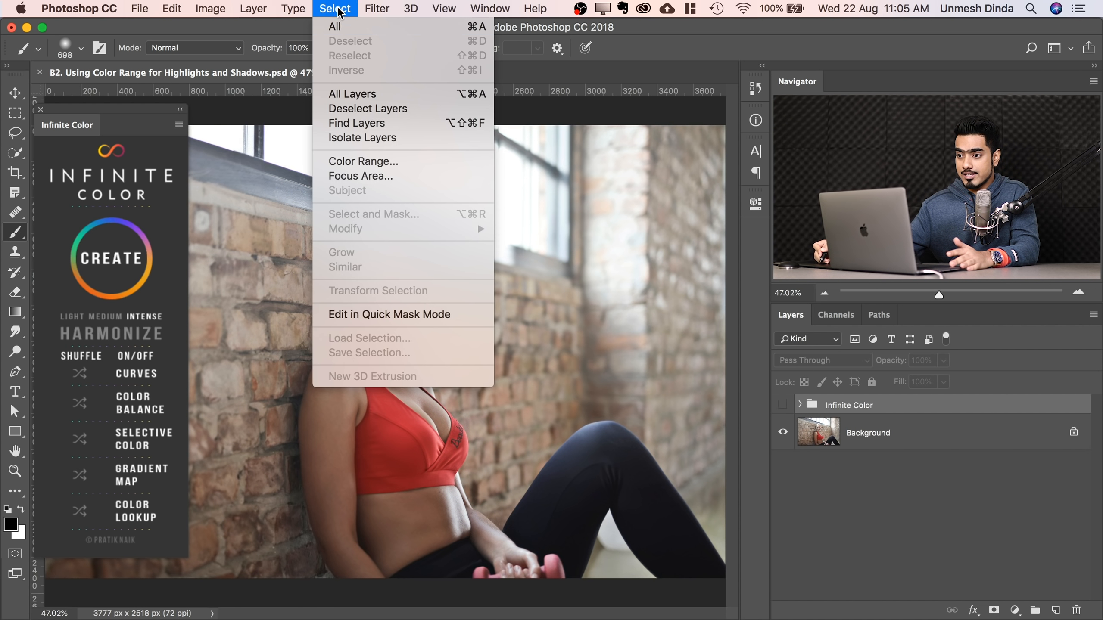
left_click(349, 160)
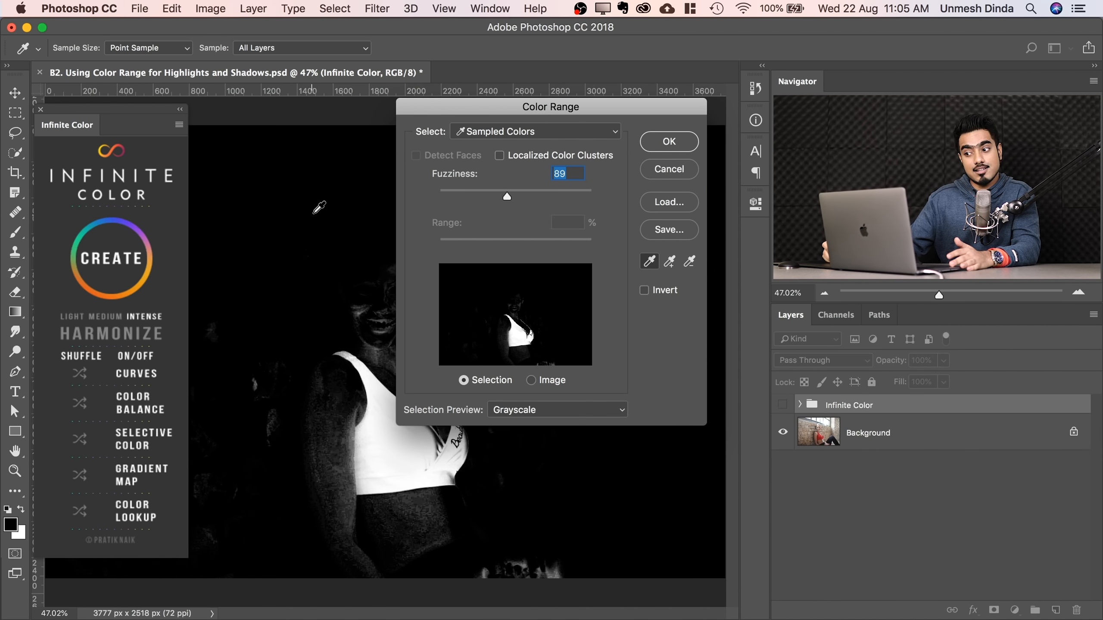
left_click_drag(478, 109, 472, 122)
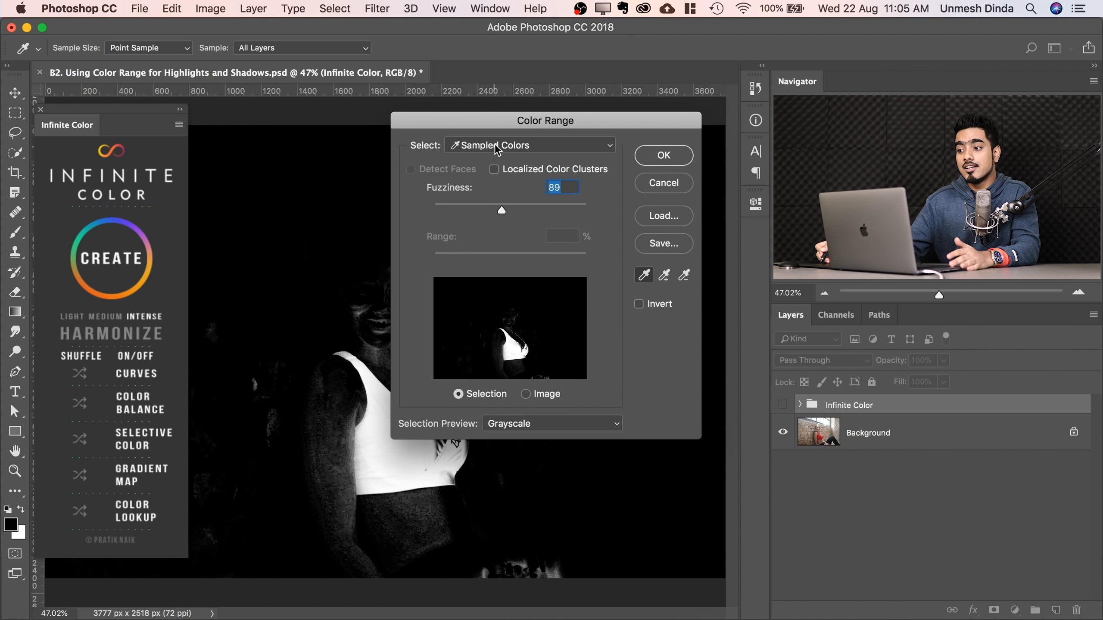
left_click(494, 149)
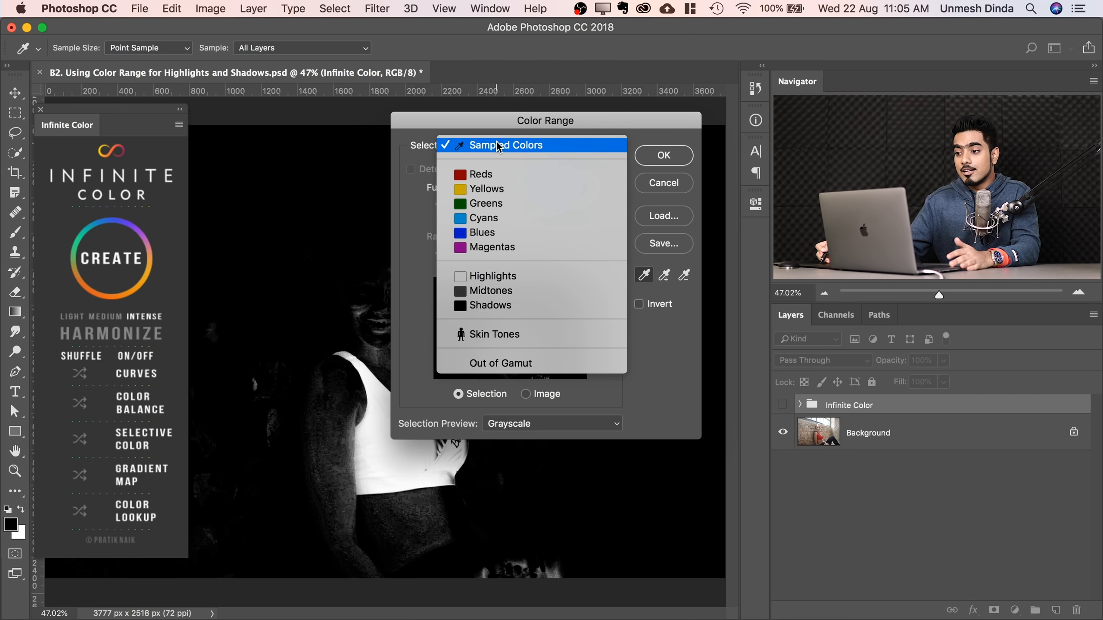
left_click(504, 277)
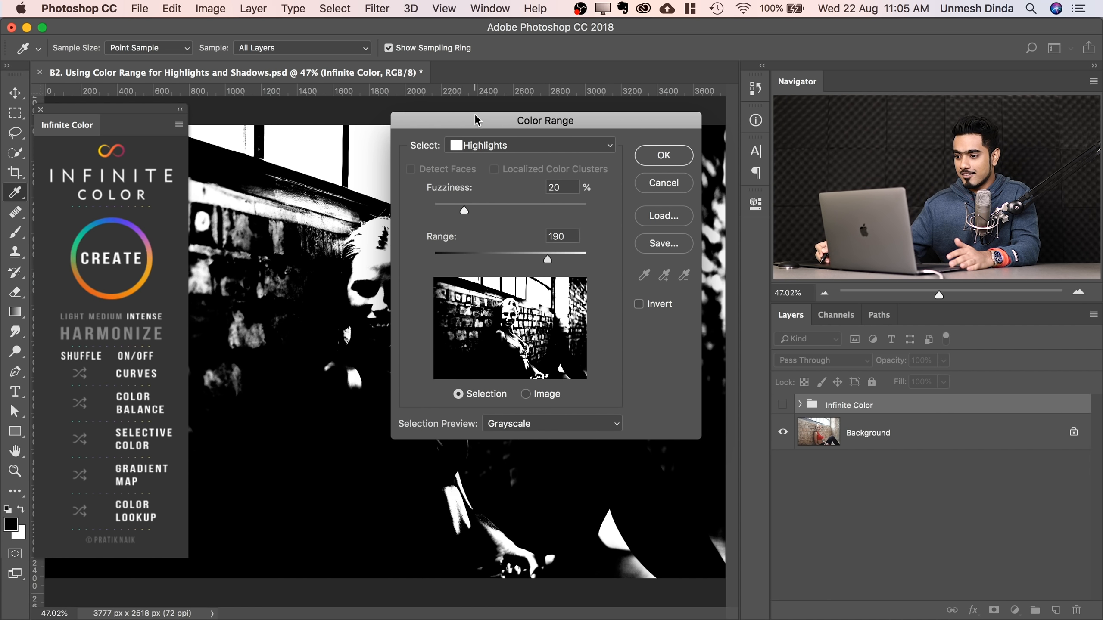
left_click_drag(475, 120, 594, 202)
left_click(623, 508)
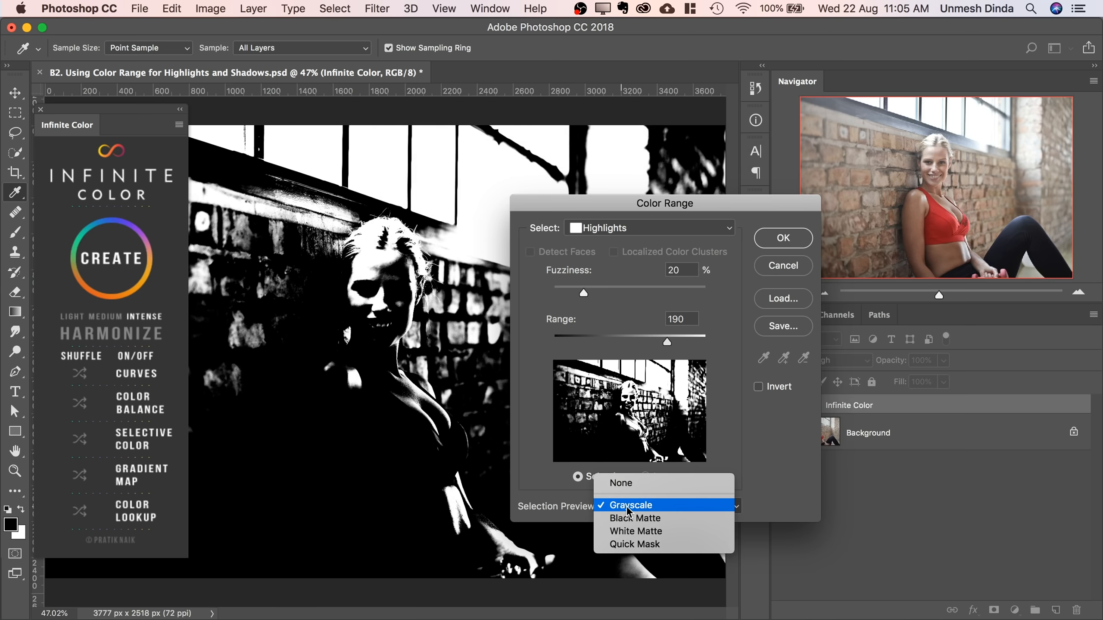
left_click(628, 509)
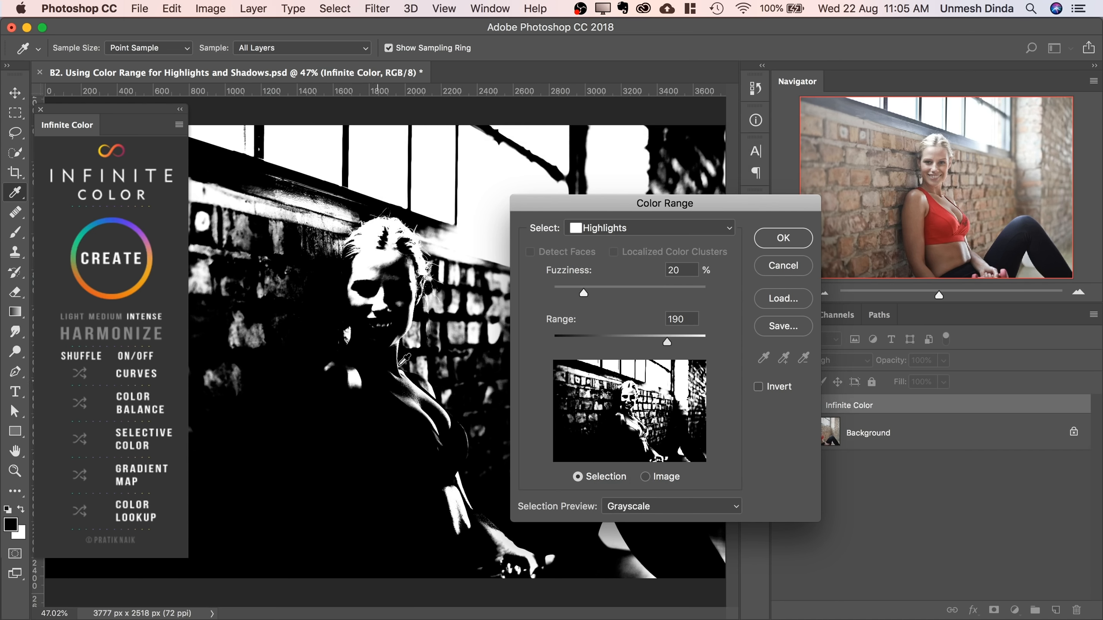
Try different fuzziness and range extremes, set Fuzziness to 78% and Range to 246, and apply the highlights selection.
left_click_drag(572, 280, 520, 303)
left_click_drag(590, 342, 656, 345)
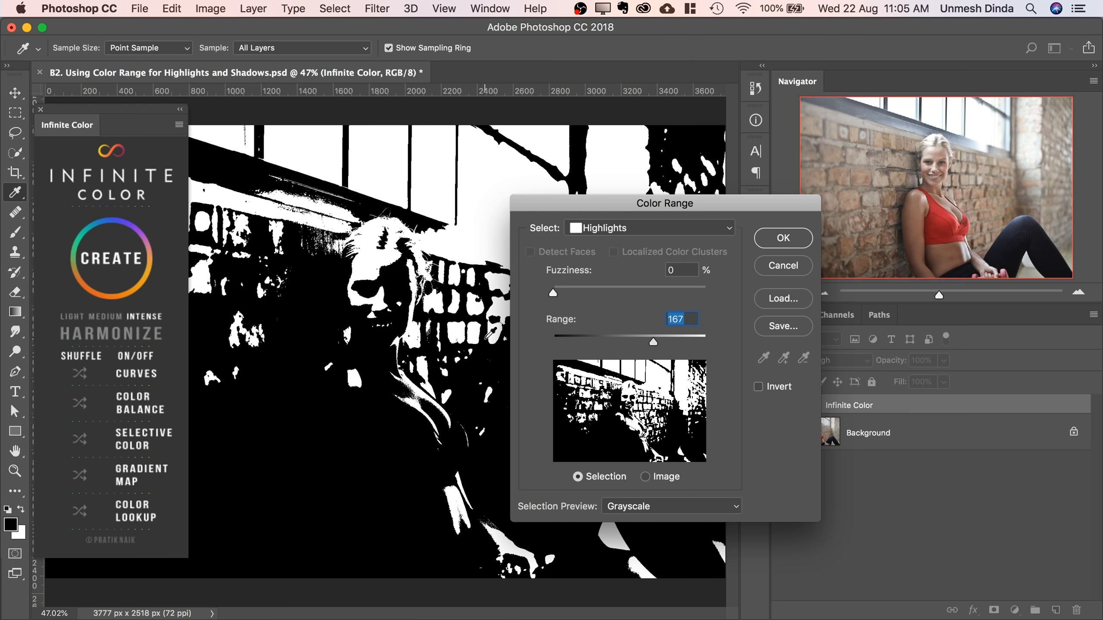
left_click_drag(556, 294, 718, 296)
left_click_drag(652, 343, 695, 341)
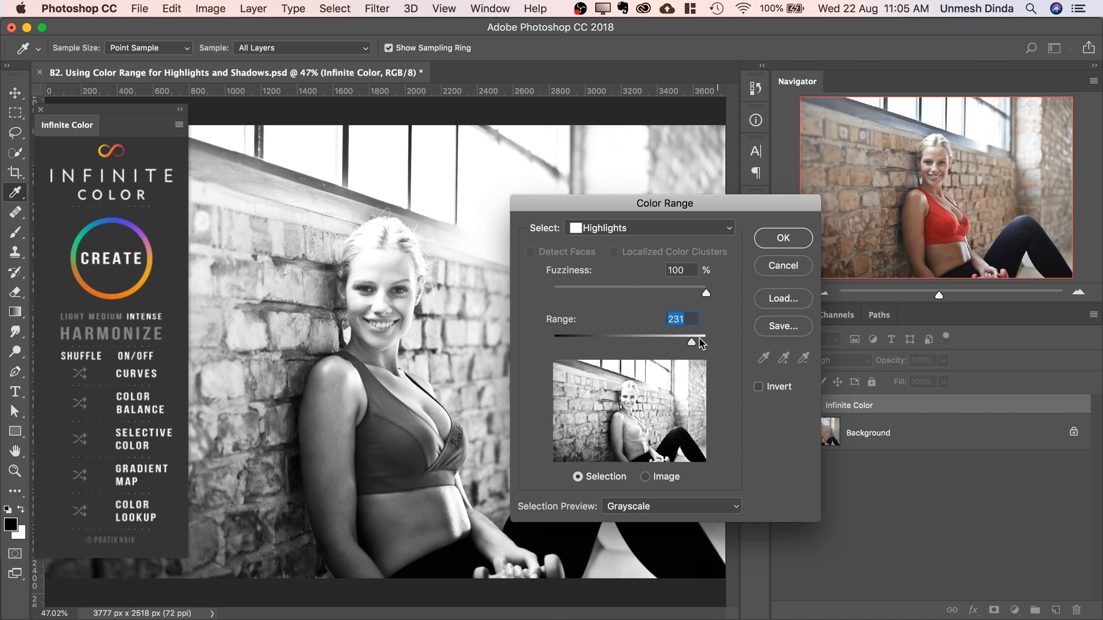
left_click_drag(705, 292, 671, 295)
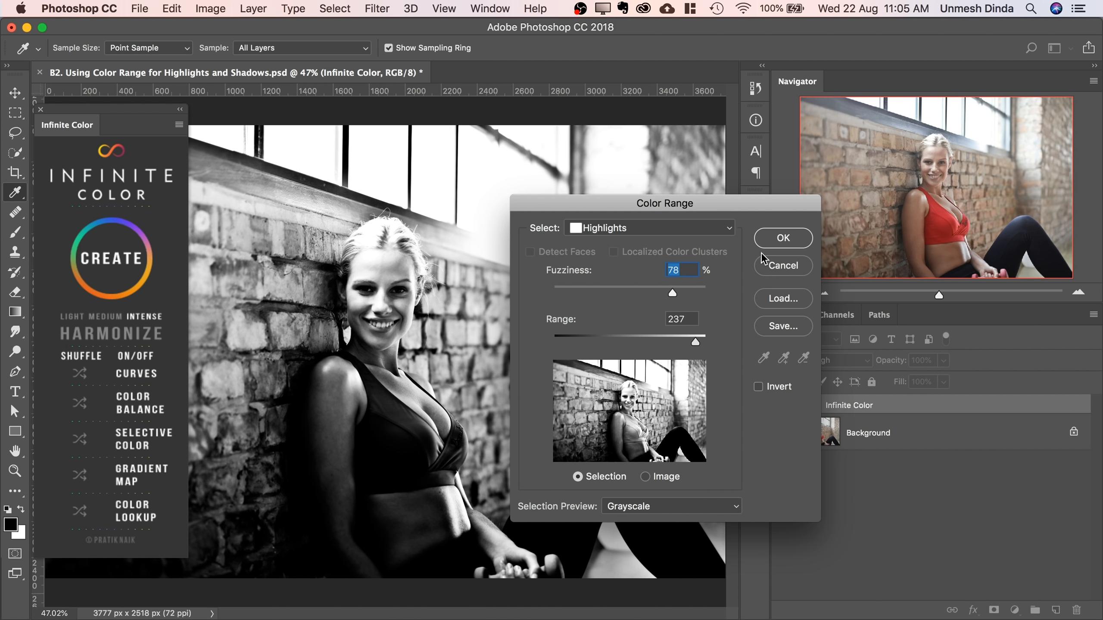
left_click_drag(695, 344, 705, 343)
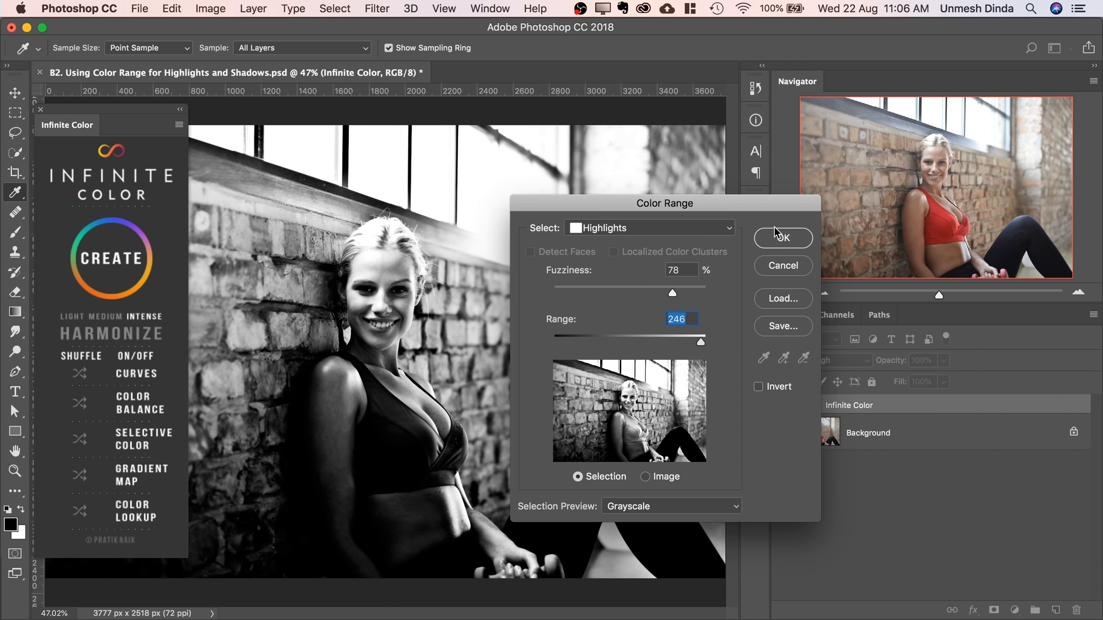
key("Return")
Show the Infinite Color group again and mask it with the highlights selection.
key("b")
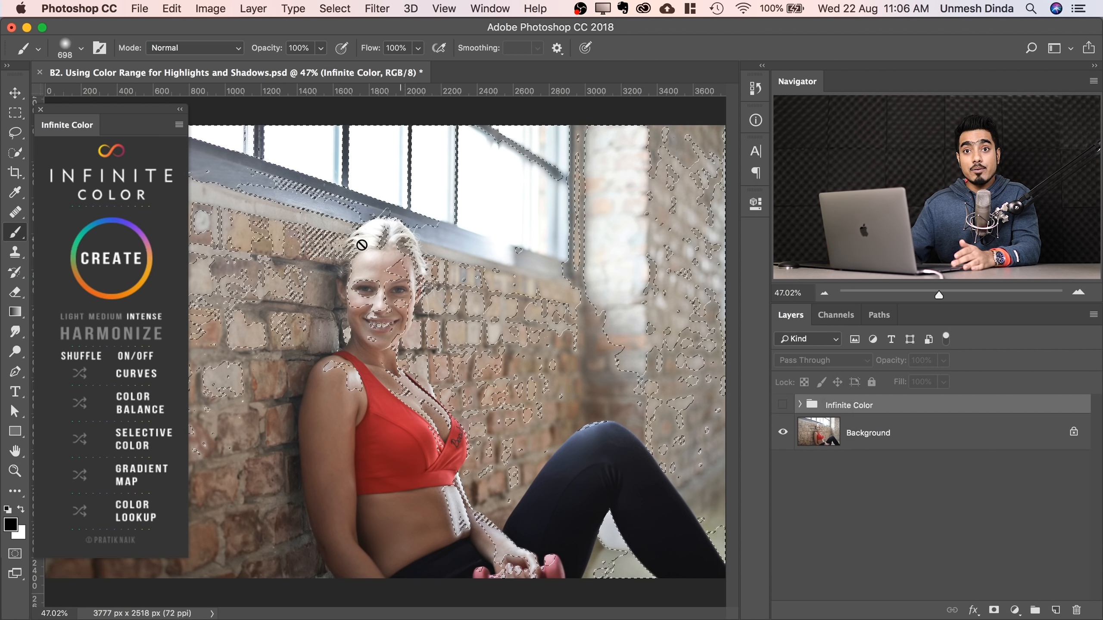
left_click(783, 404)
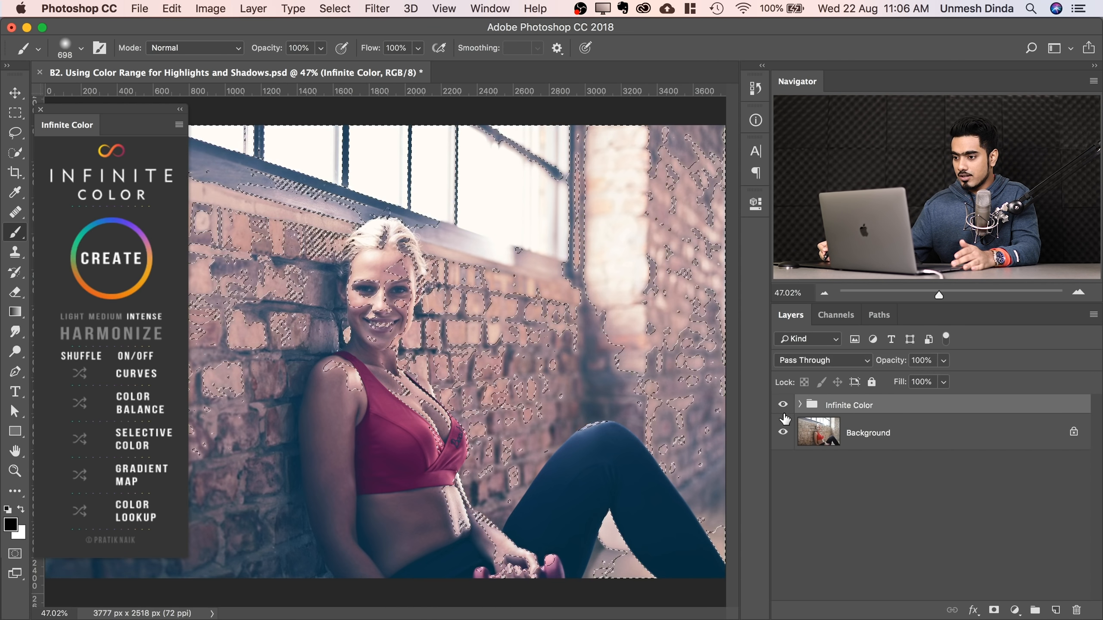
left_click(993, 610)
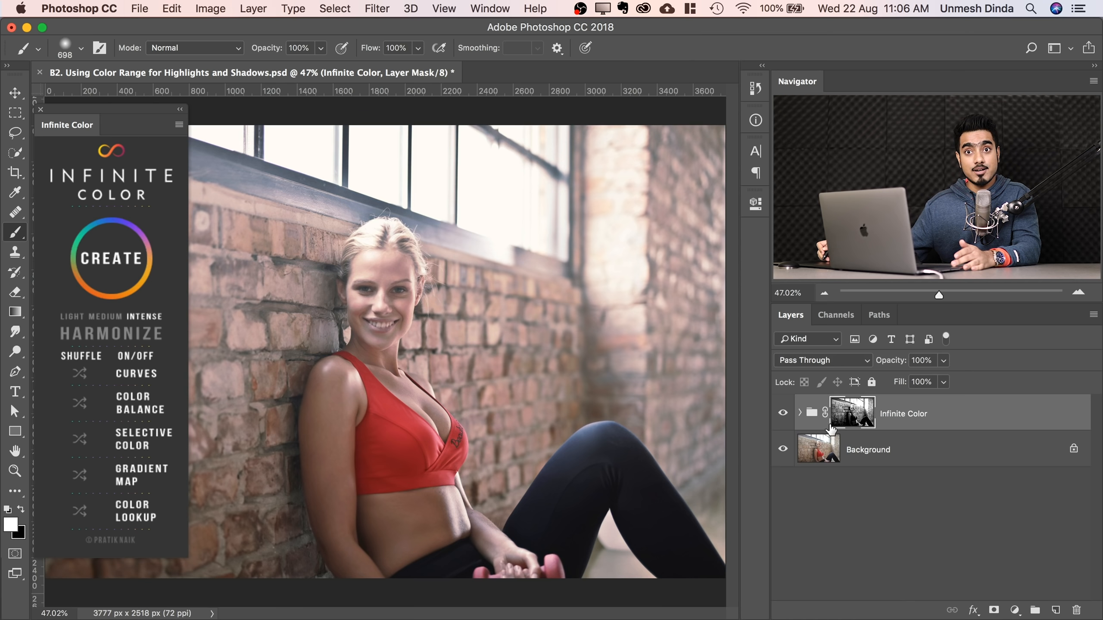
Rename the masked group as High.
double_click(889, 412)
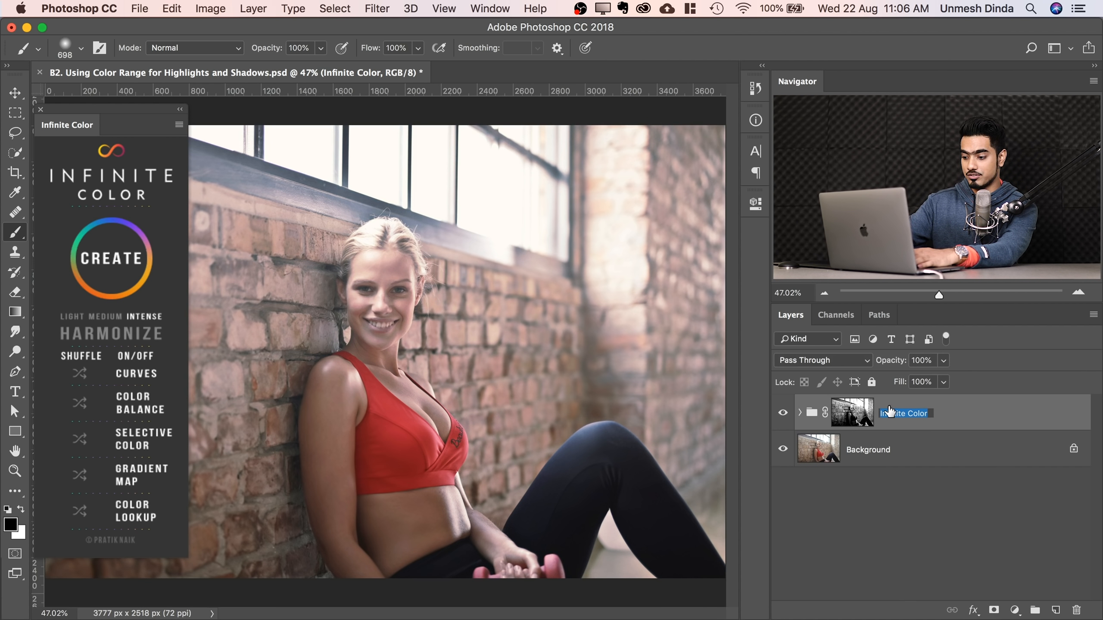
type("High")
key("Return")
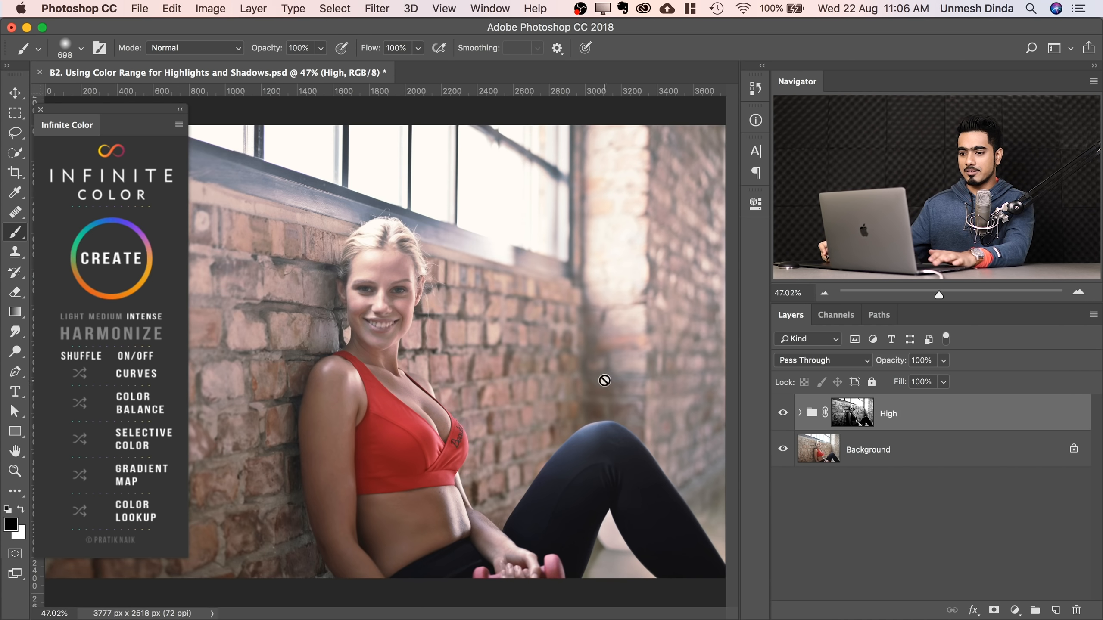
Generate a second Intense grade above the High group and give its group an inverted copy of High's mask.
left_click(121, 260)
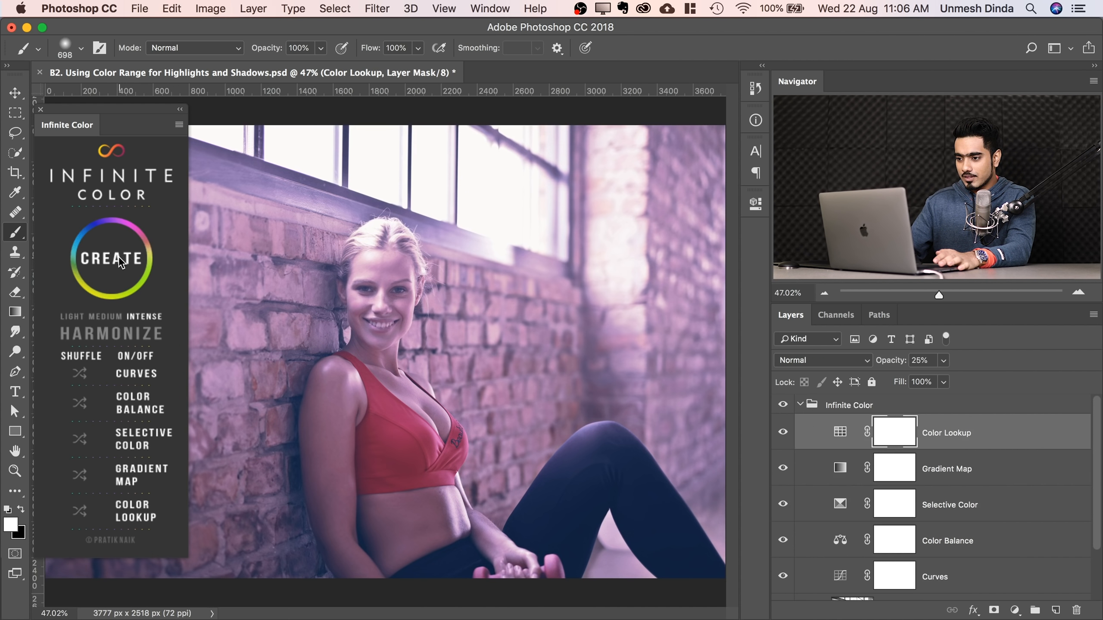
left_click(117, 259)
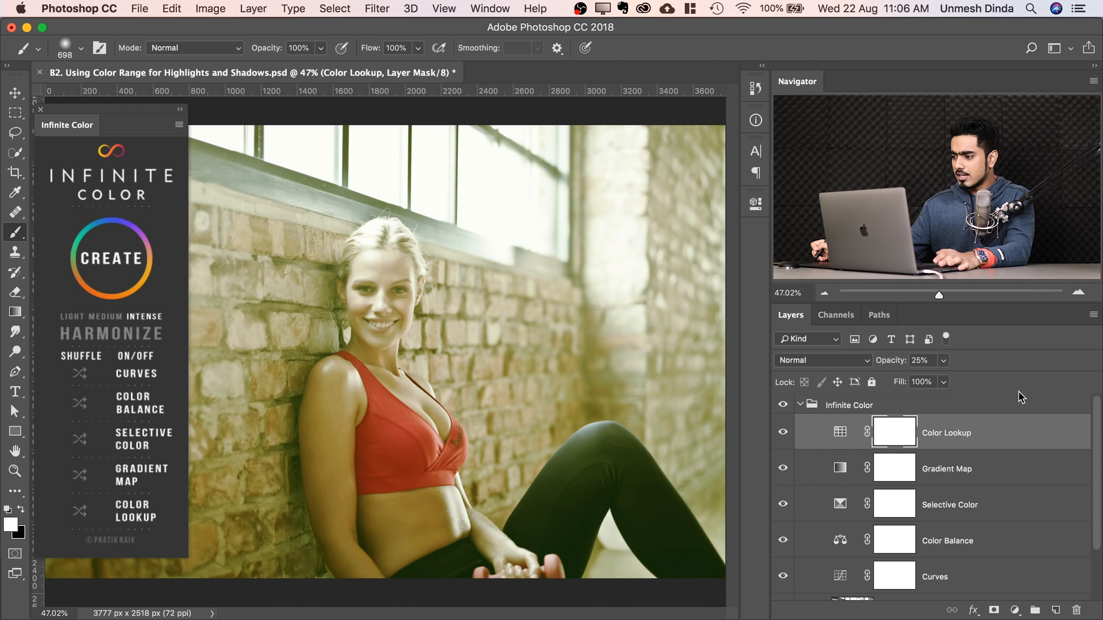
scroll(1090, 419, "down", 2)
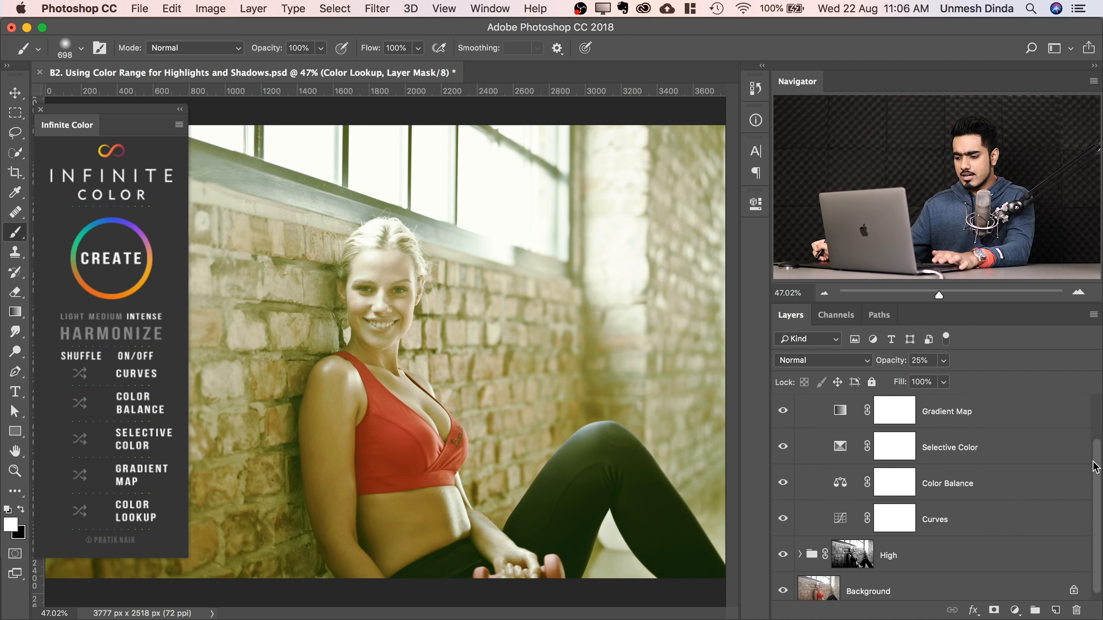
scroll(1096, 417, "up", 2)
scroll(1090, 413, "down", 2)
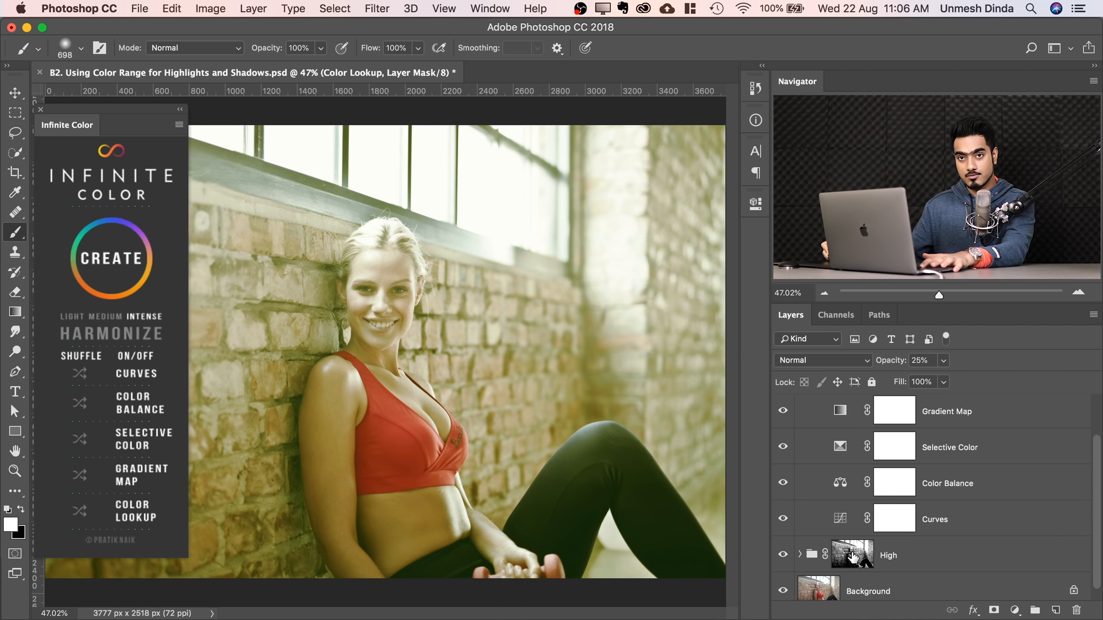
left_click_drag(852, 559, 875, 405)
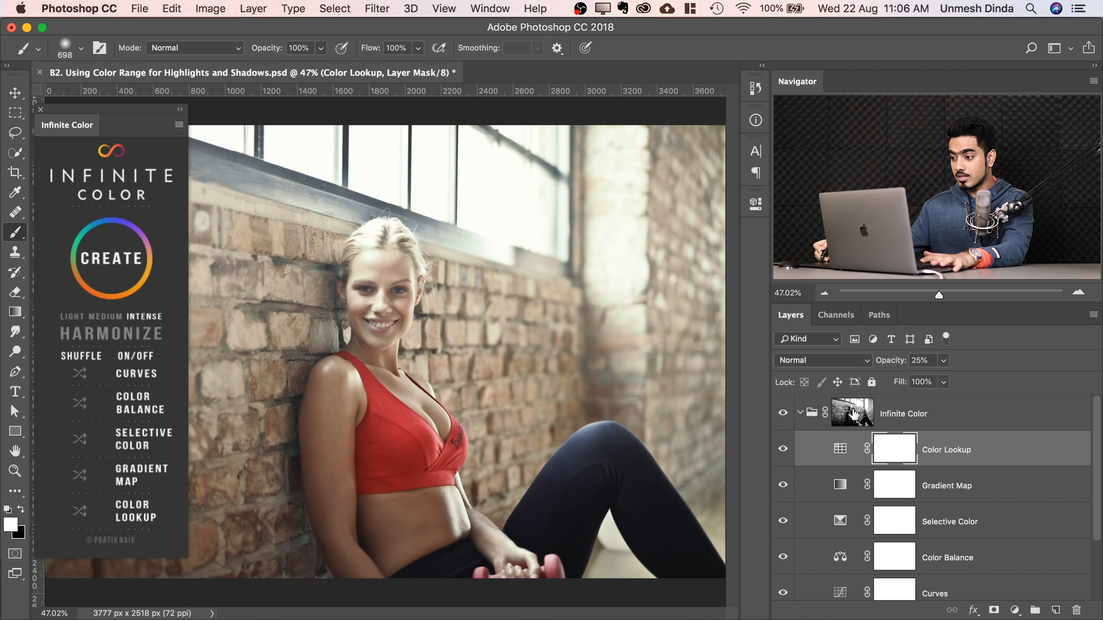
key("super+i")
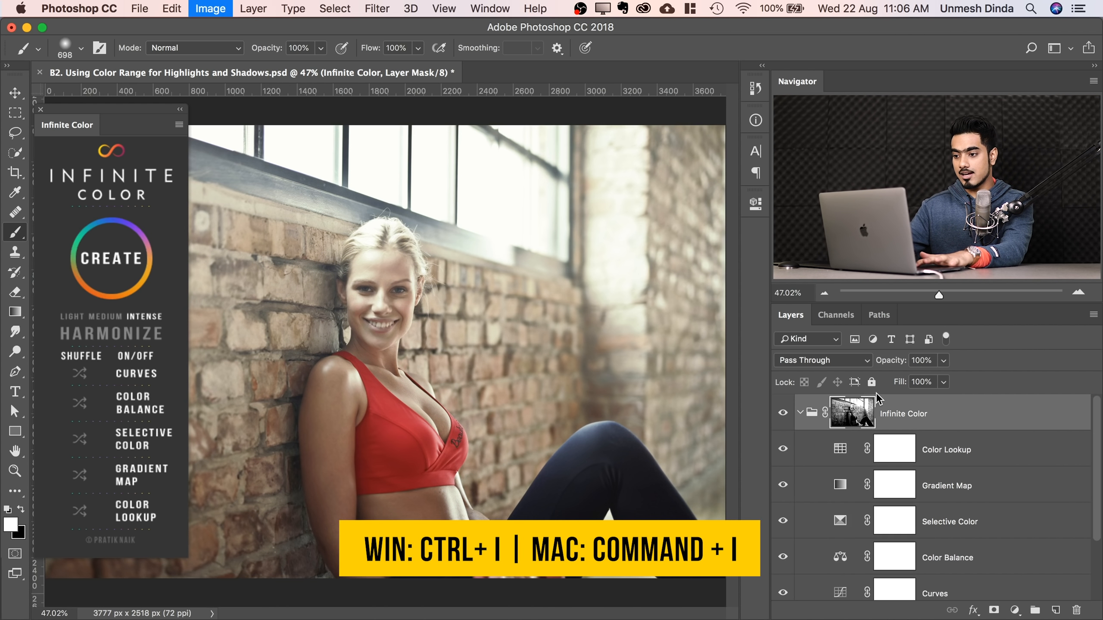
Try several Intense grades on the group with the inverted mask.
left_click(125, 269)
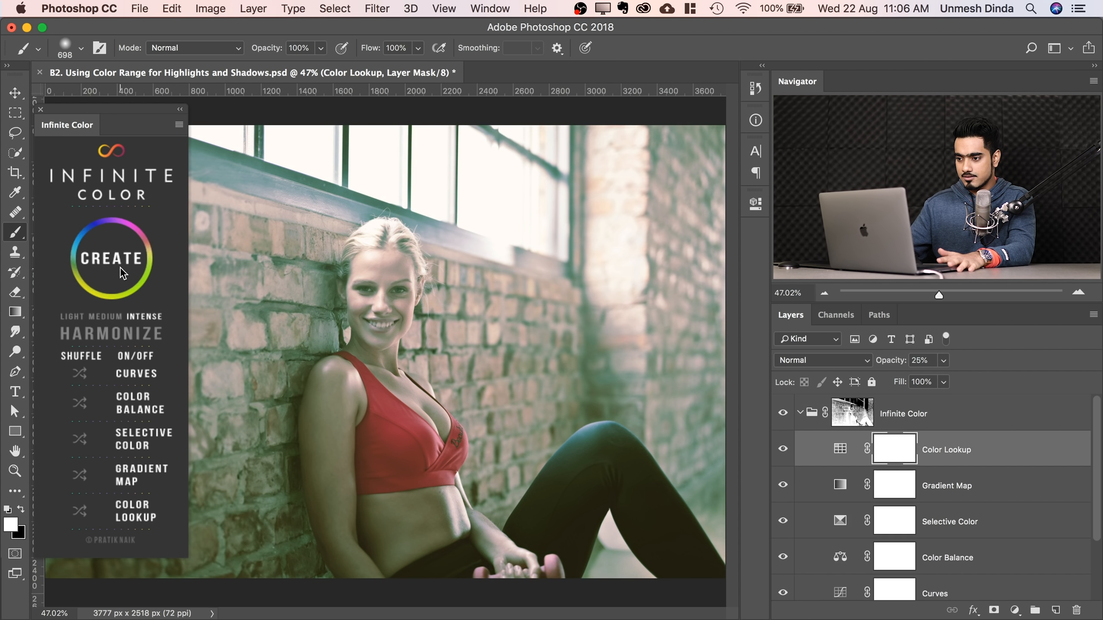
left_click(119, 268)
left_click(117, 271)
left_click(114, 274)
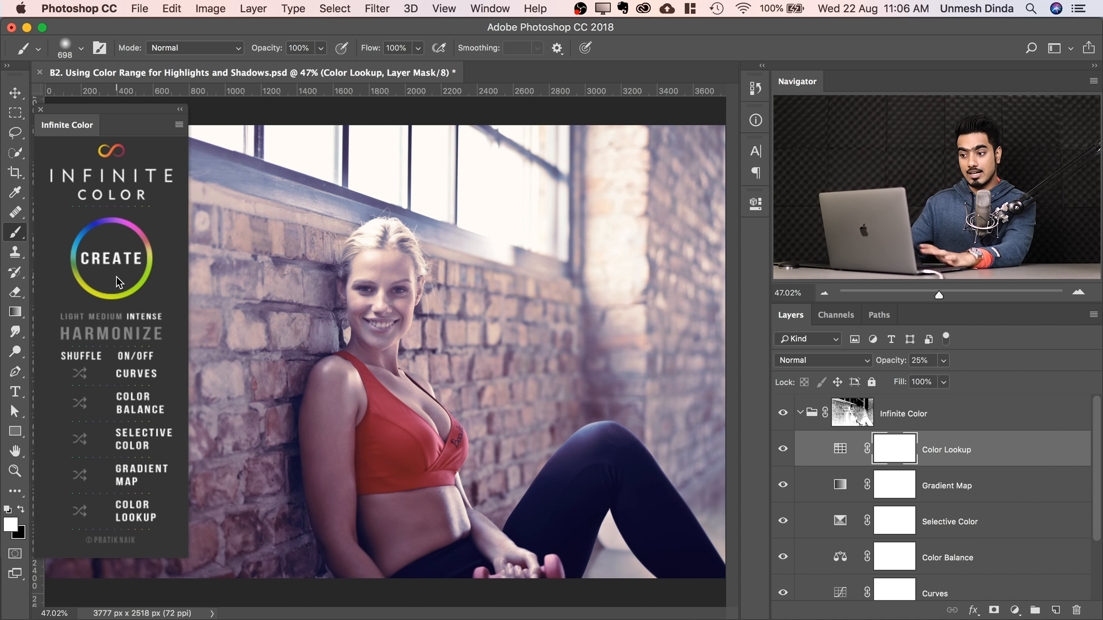
Switch the grade intensity to Light and generate several grades for the group with the inverted mask.
left_click(77, 317)
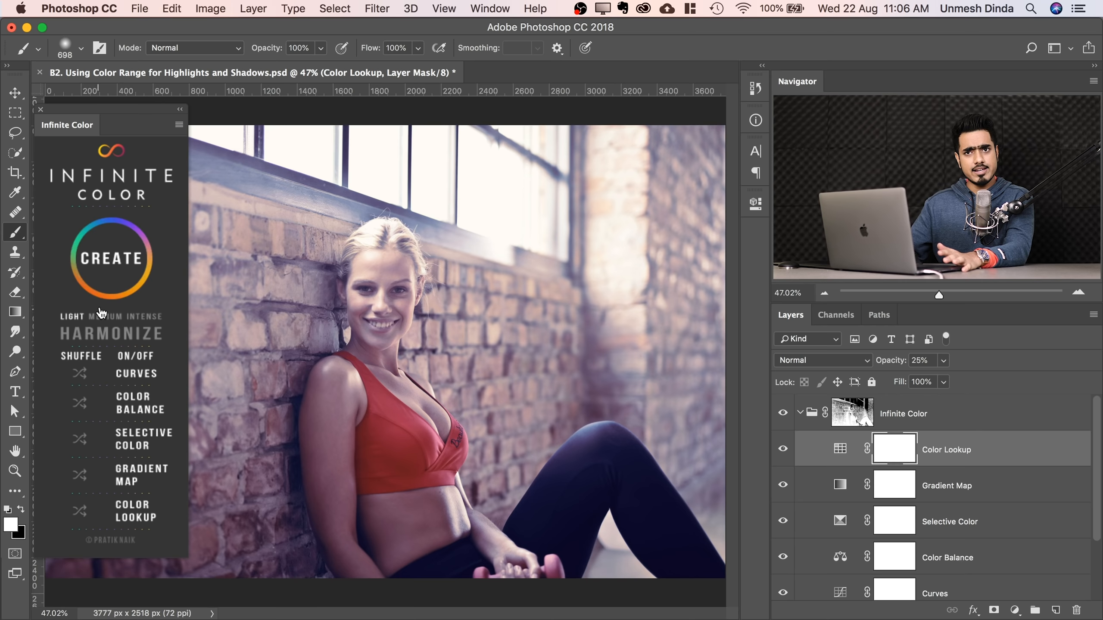
left_click(120, 264)
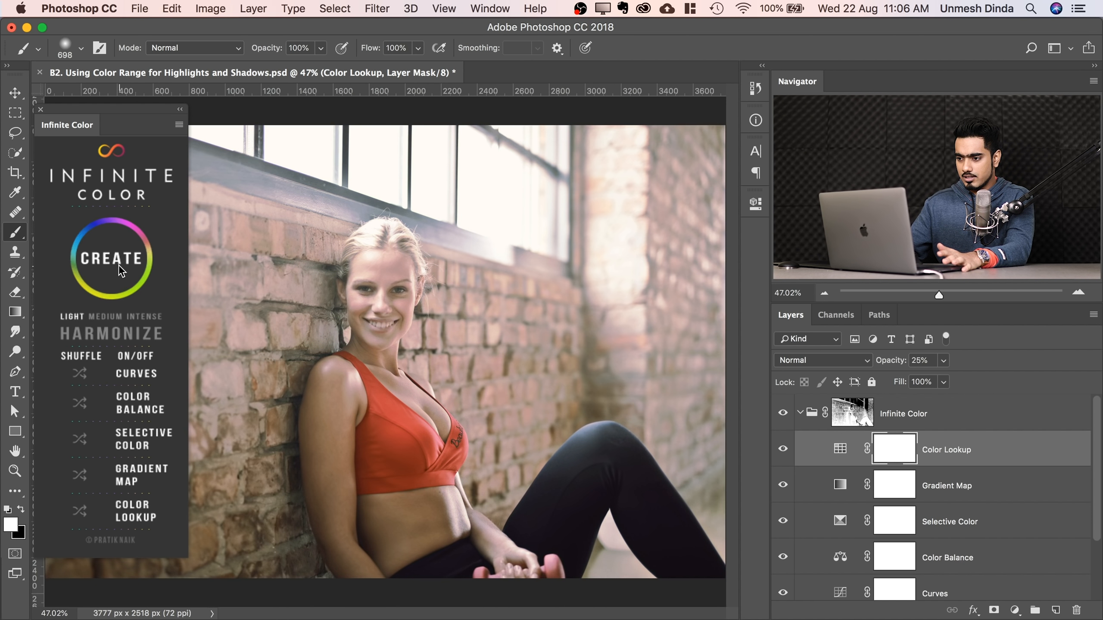
left_click(119, 265)
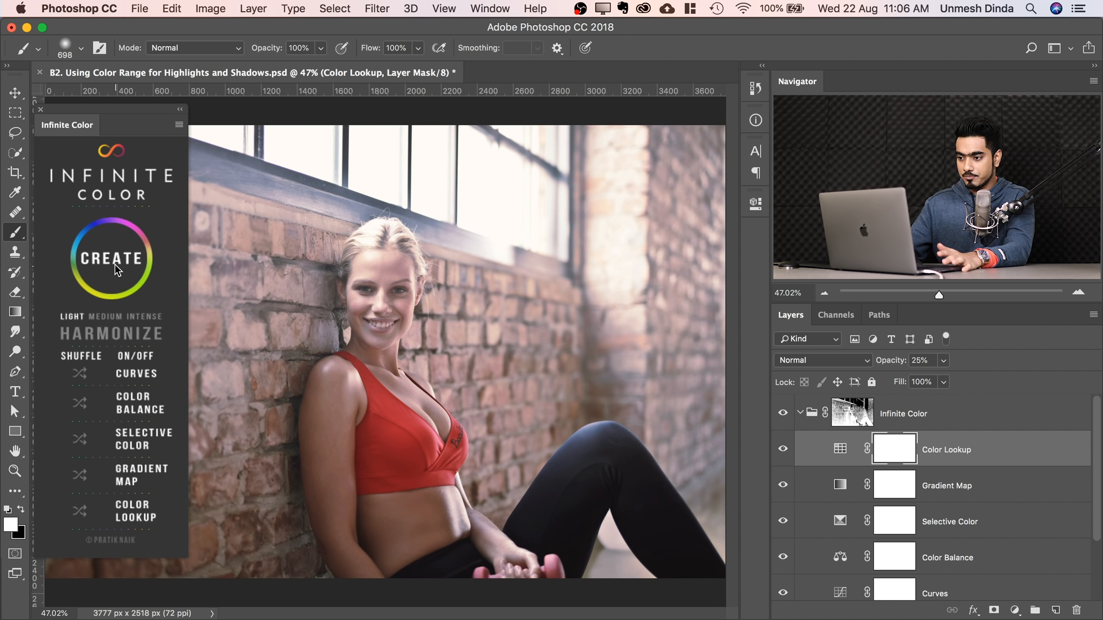
left_click(114, 265)
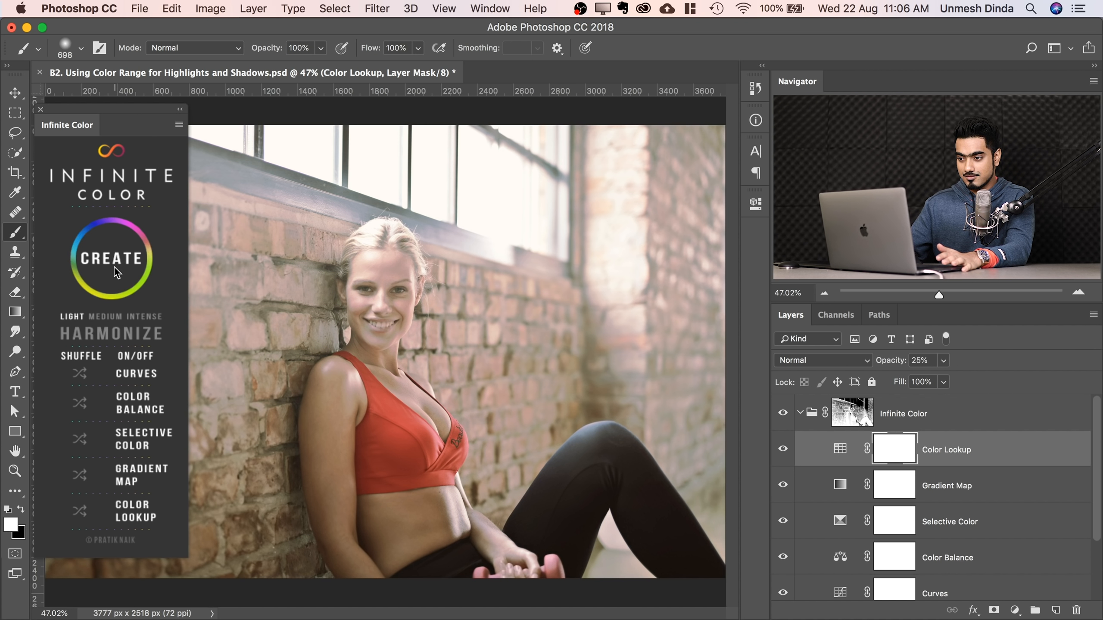
left_click(113, 266)
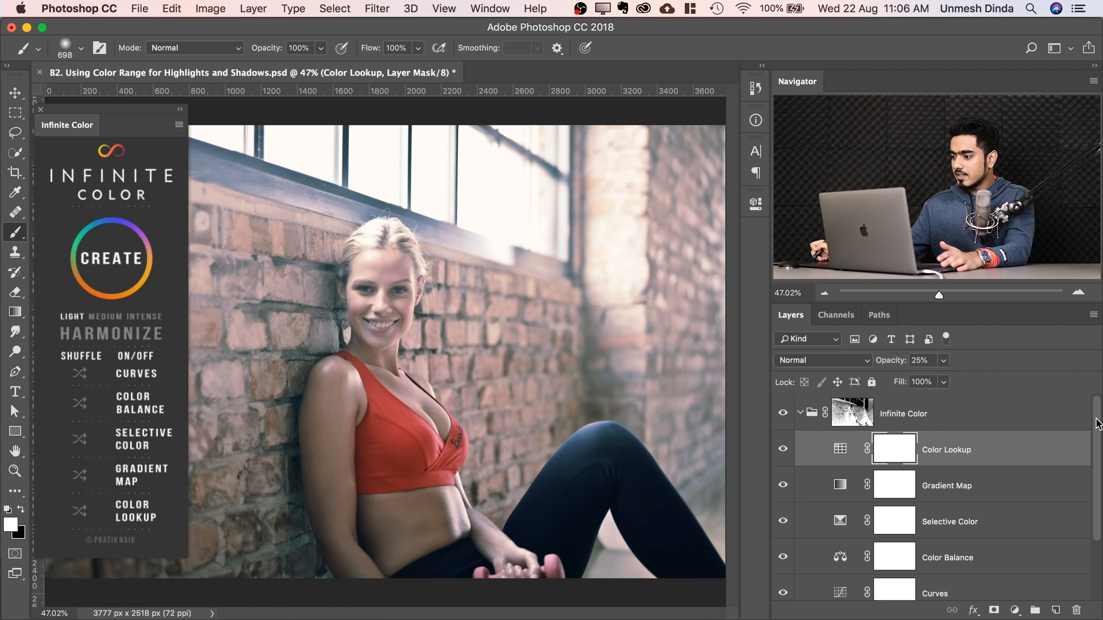
Lower the High group's opacity to 71%.
scroll(879, 538, "down", 3)
left_click(878, 538)
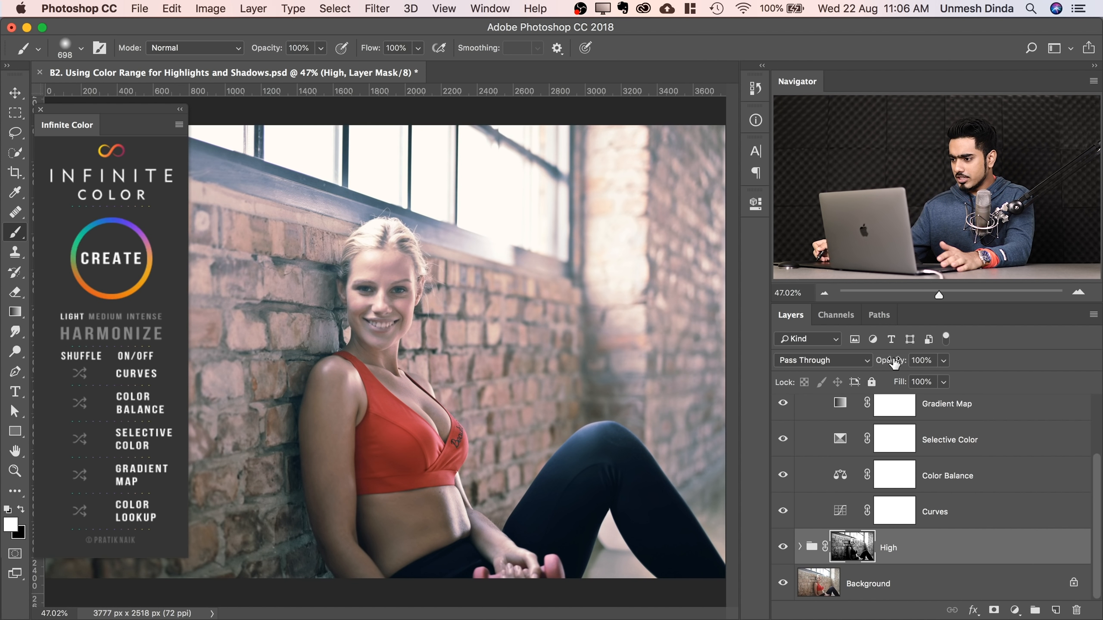
mouse_move(890, 361)
left_mouse_down()
mouse_move(854, 365)
mouse_move(884, 370)
left_mouse_up()
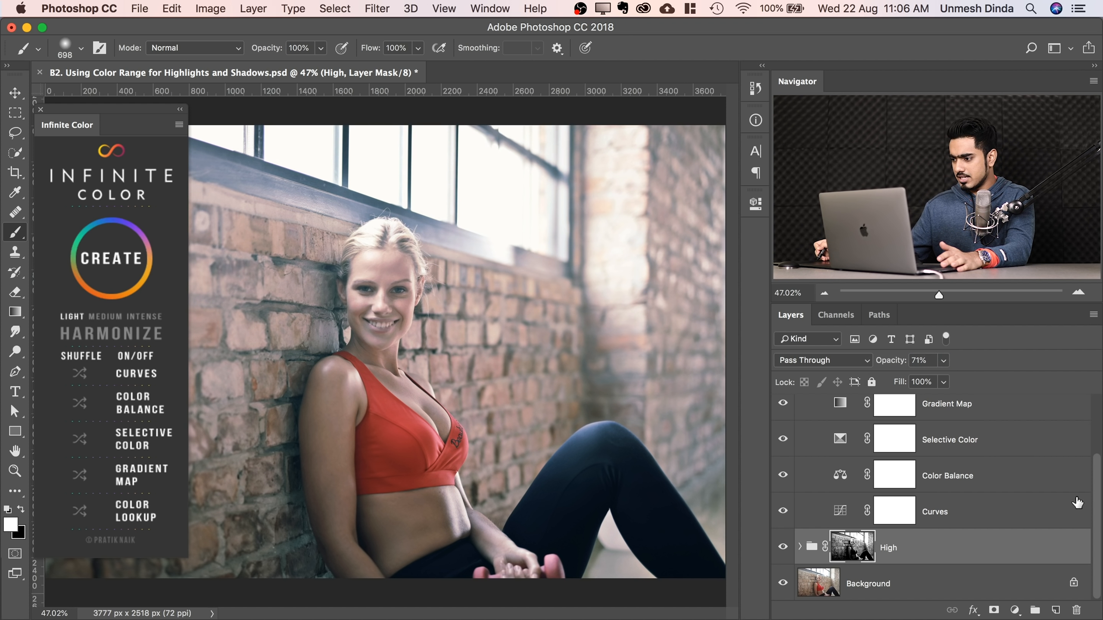
Generate a Medium grade for the Infinite Color group with the inverted mask, collapse the group, and compare the photo with it hidden and shown.
scroll(1077, 502, "up", 3)
left_click(881, 414)
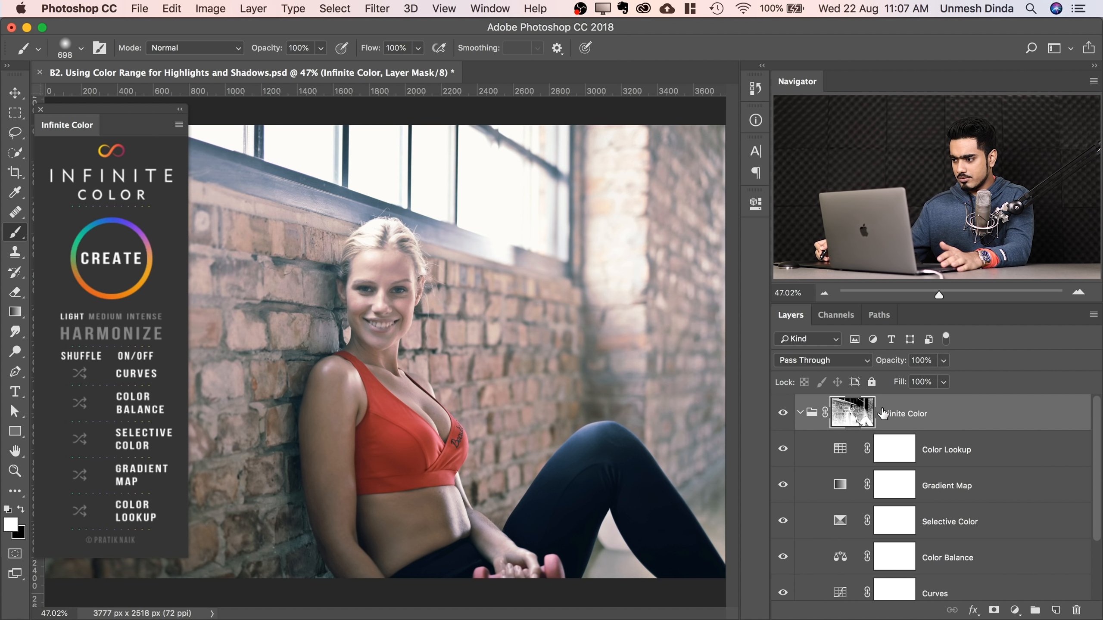
left_click(112, 267)
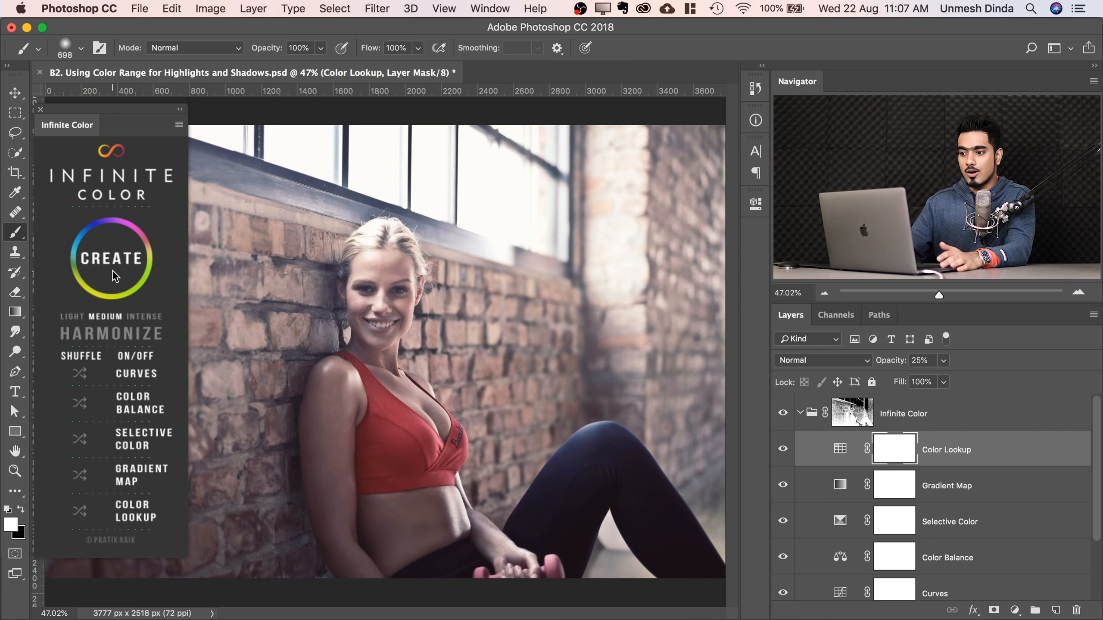
left_click(801, 413)
left_click(782, 413)
left_click(783, 413)
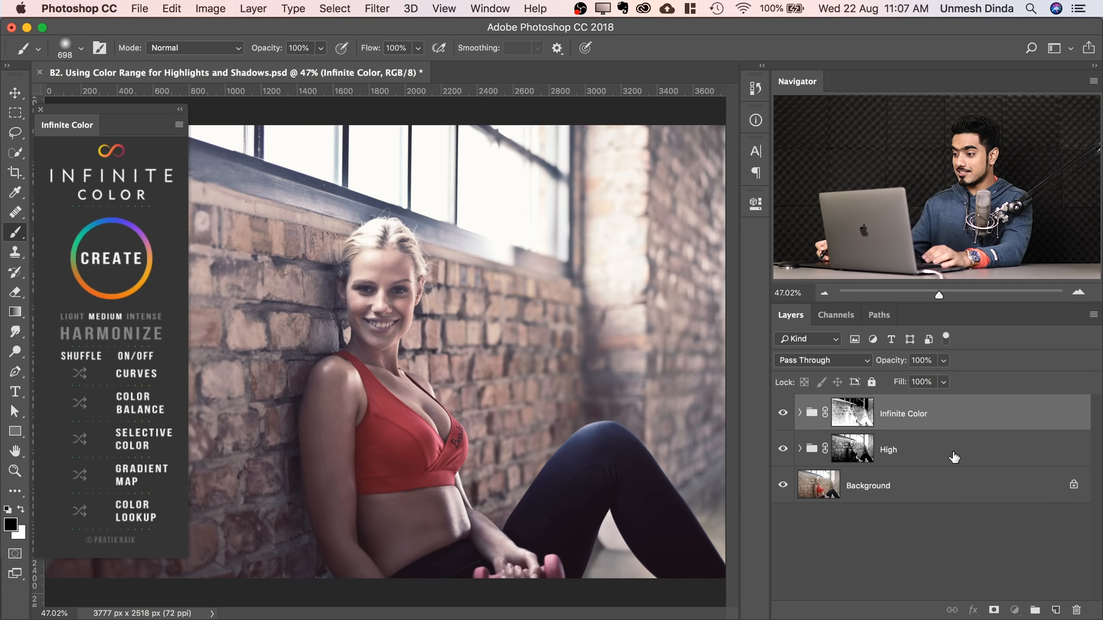
Duplicate the High group twice to strengthen the highlight grade, and undo the last duplication.
left_click(939, 466)
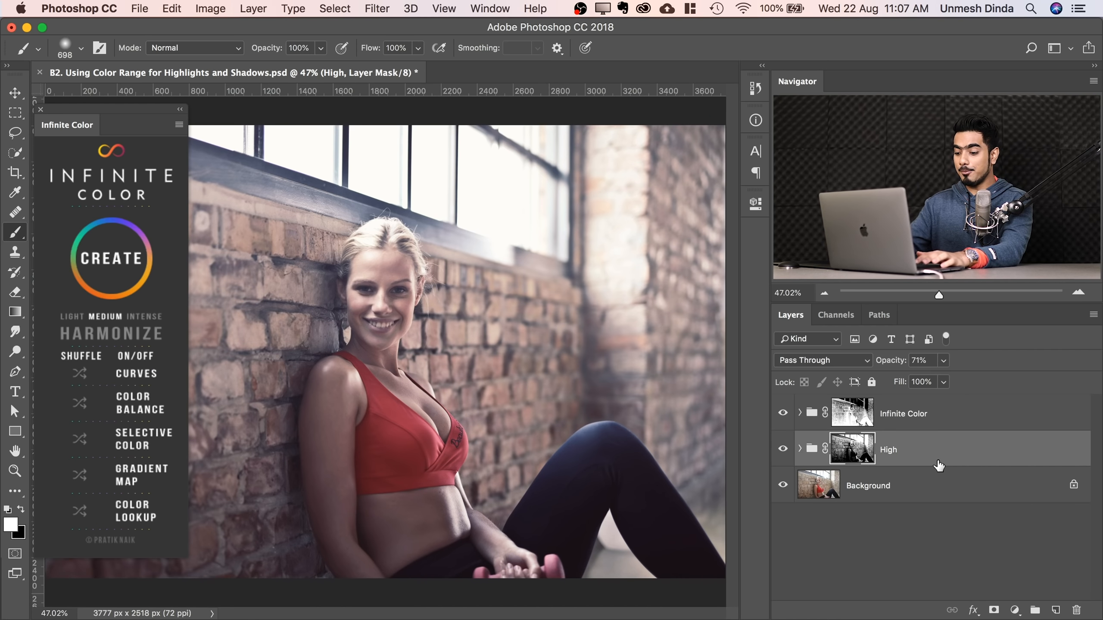
key("super+j")
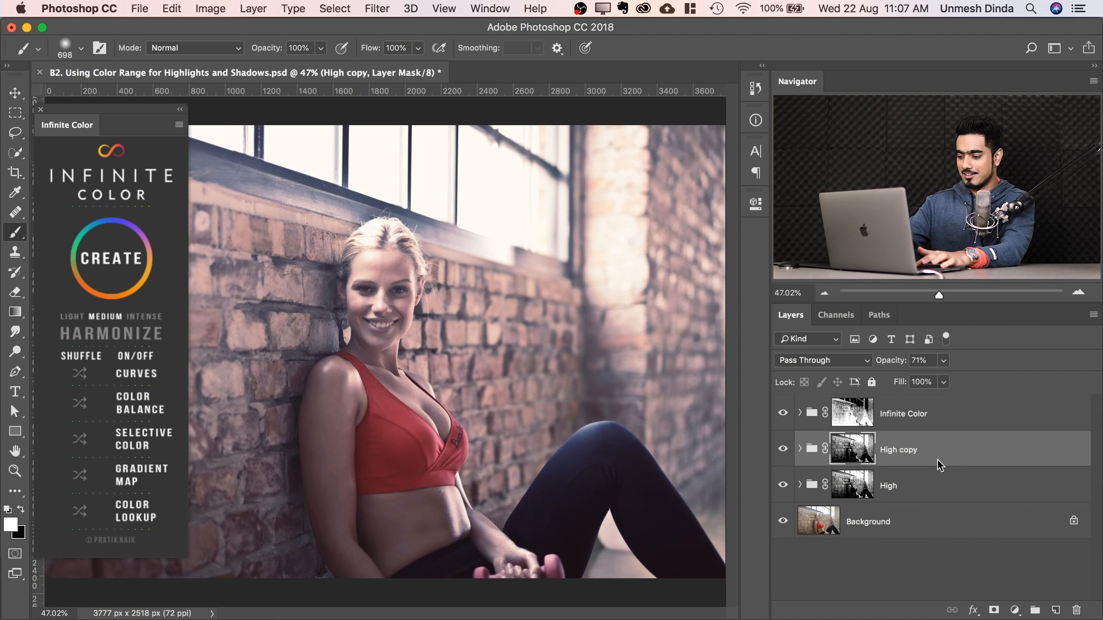
key("super+j")
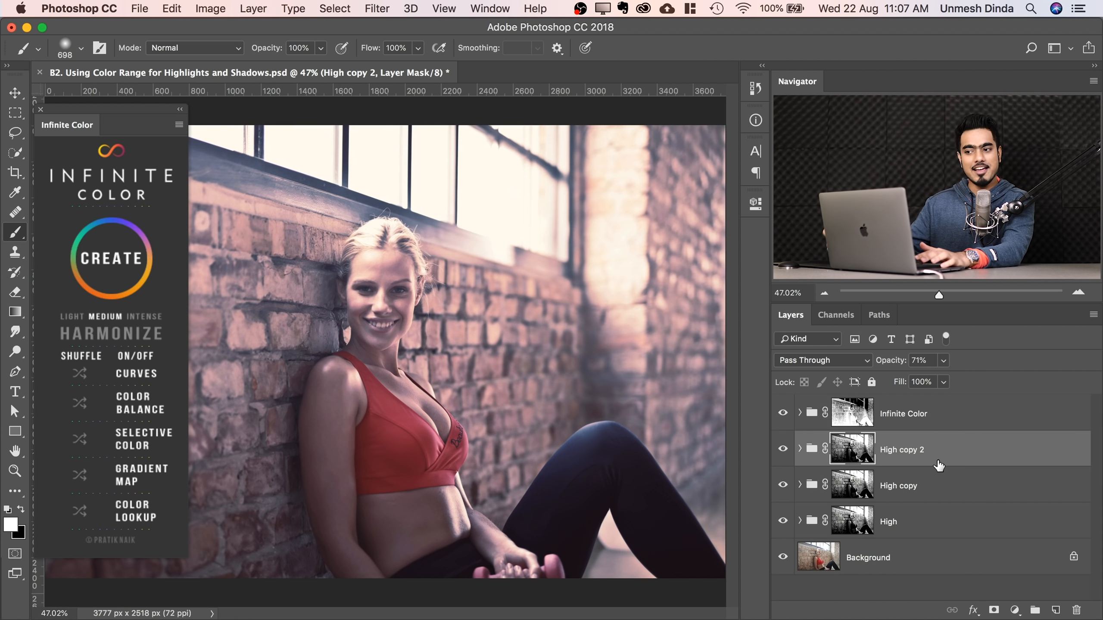
key("super+z")
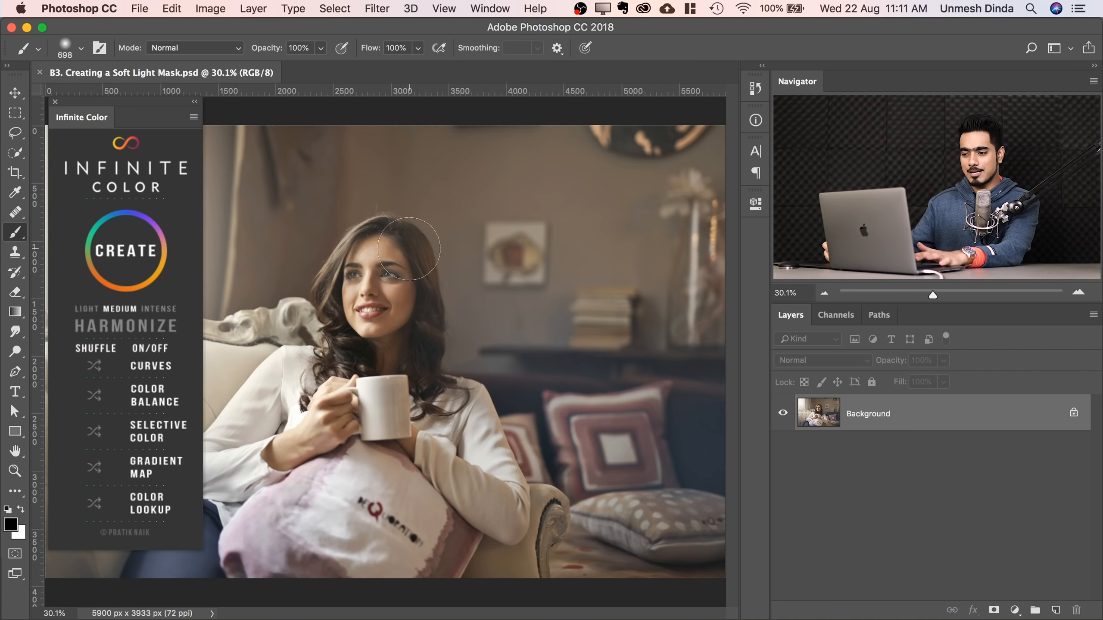
Dock the floating Infinite Color extension between the soft light mask photo and the collapsed panel strip.
left_click_drag(96, 126, 732, 234)
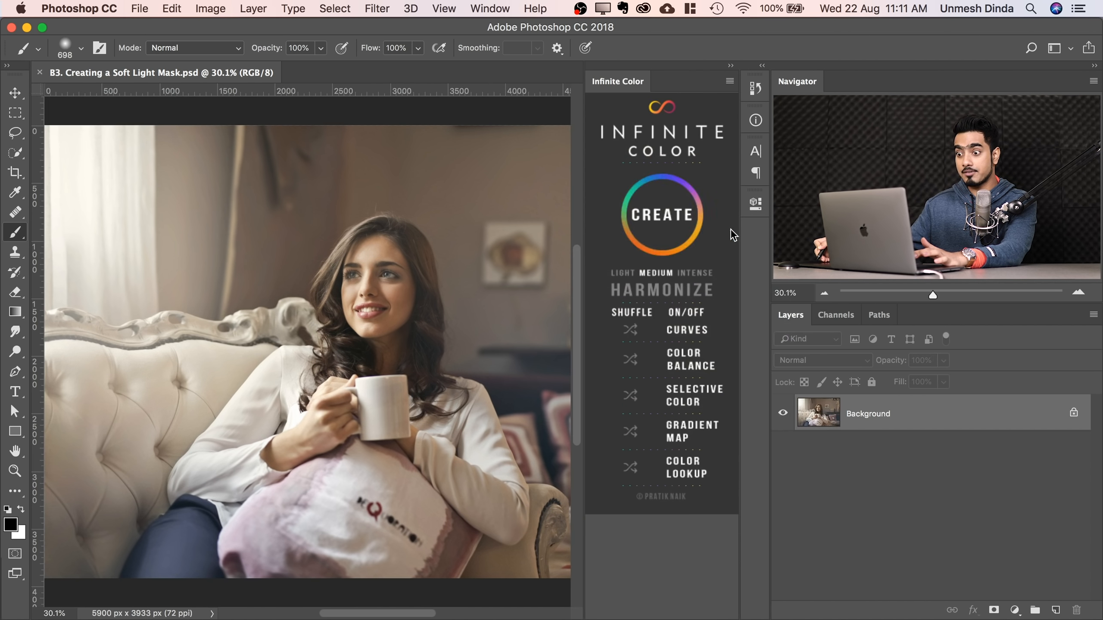
key("super+minus")
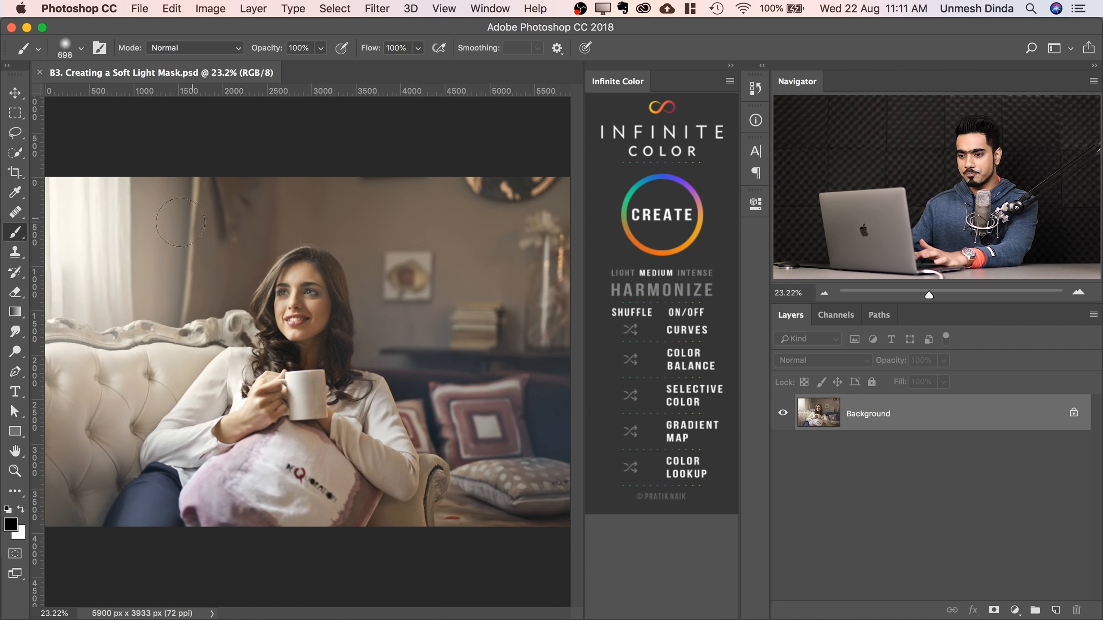
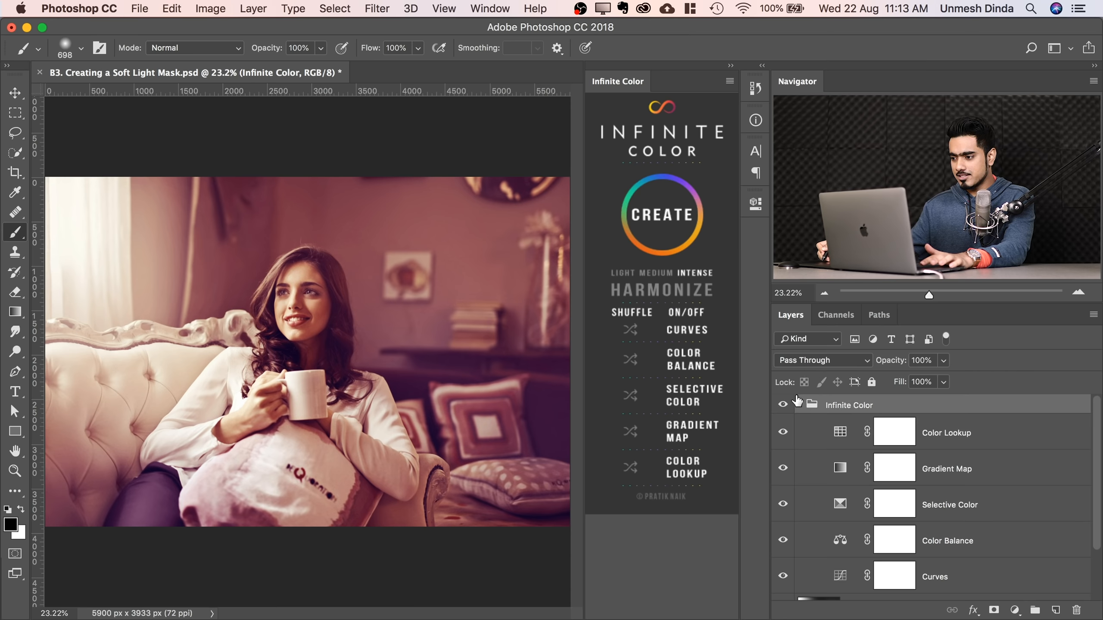
Add a white layer mask to the collapsed Infinite Color group, and copy the entire black-and-white light map from Layer 1.
left_click(799, 405)
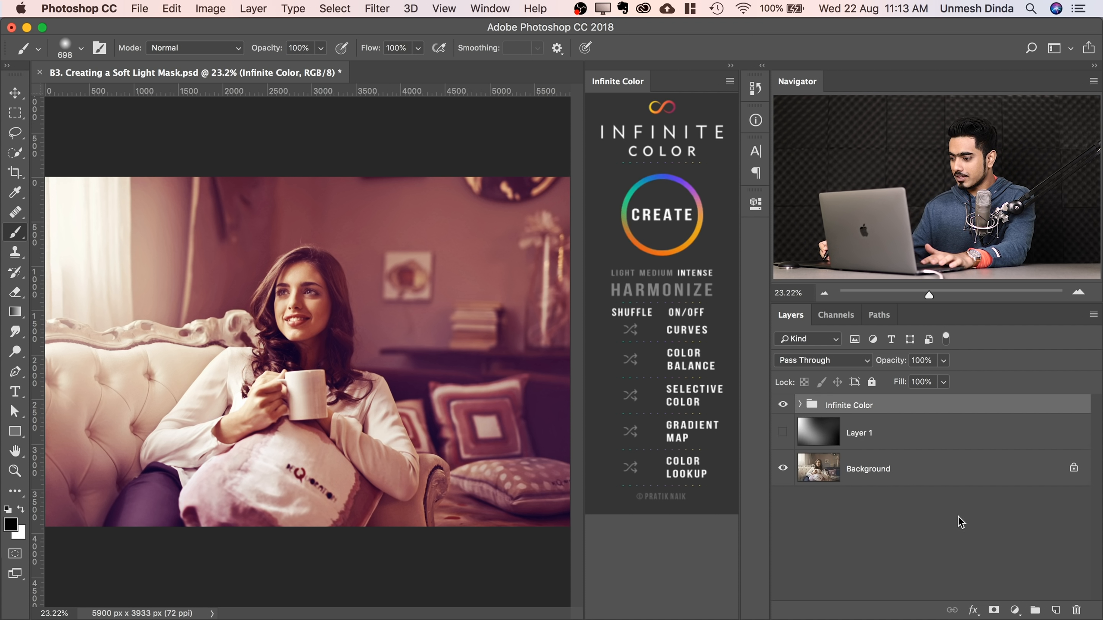
left_click(995, 610)
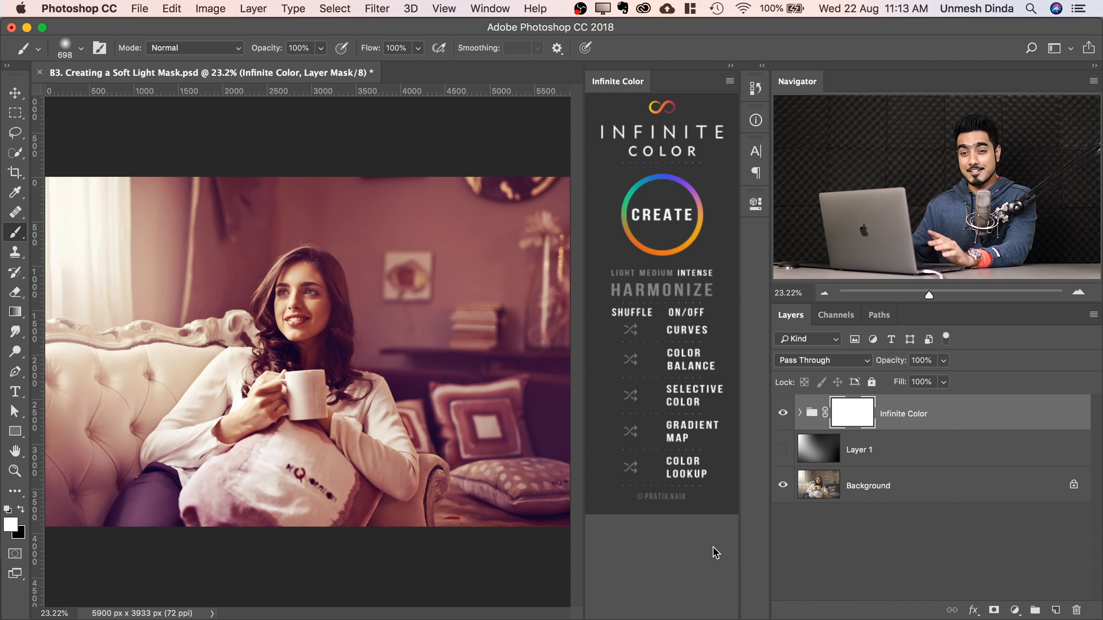
left_click(783, 414)
left_click(783, 450)
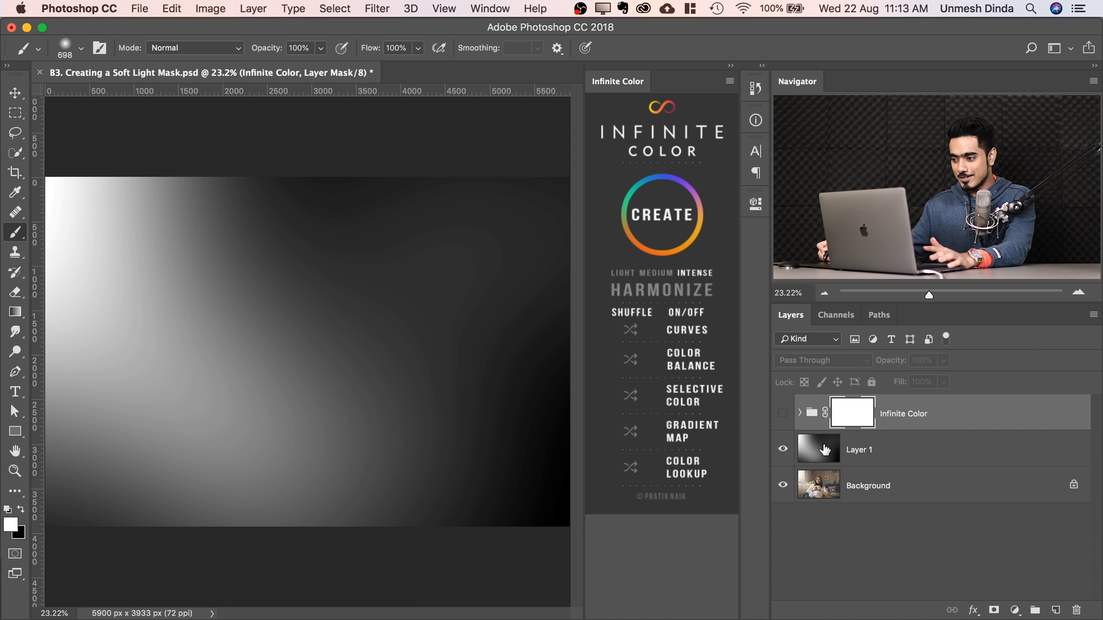
left_click(822, 451)
key("super+a")
key("super+c")
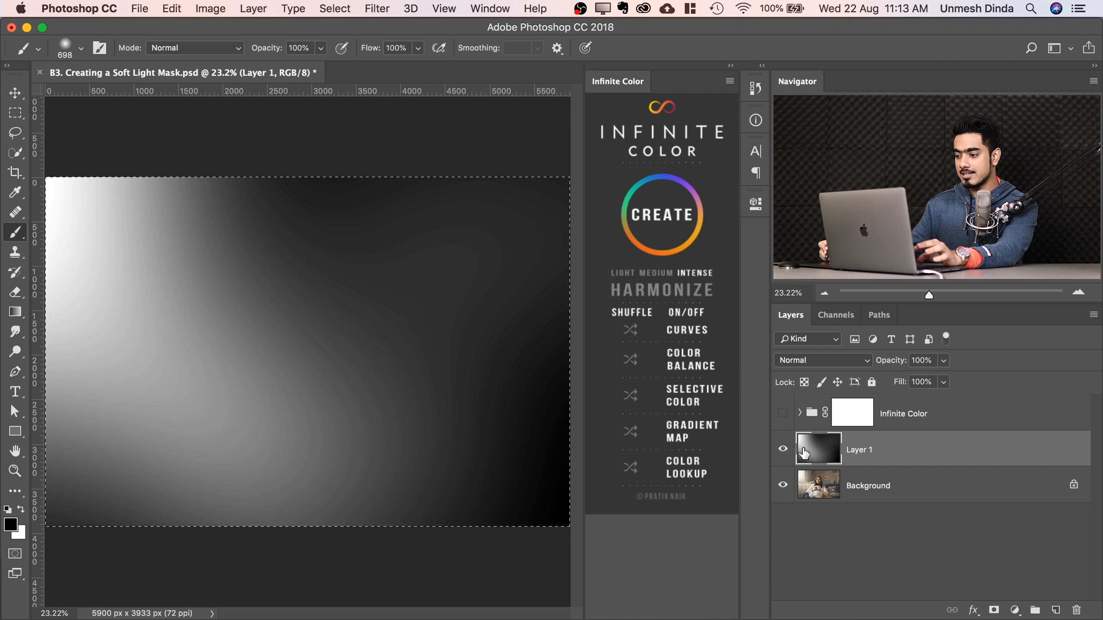
Hide Layer 1, paste the light map into the Infinite Color group's mask, deselect, and compare the grade with the mask disabled and enabled.
left_click(783, 450)
left_click(782, 413)
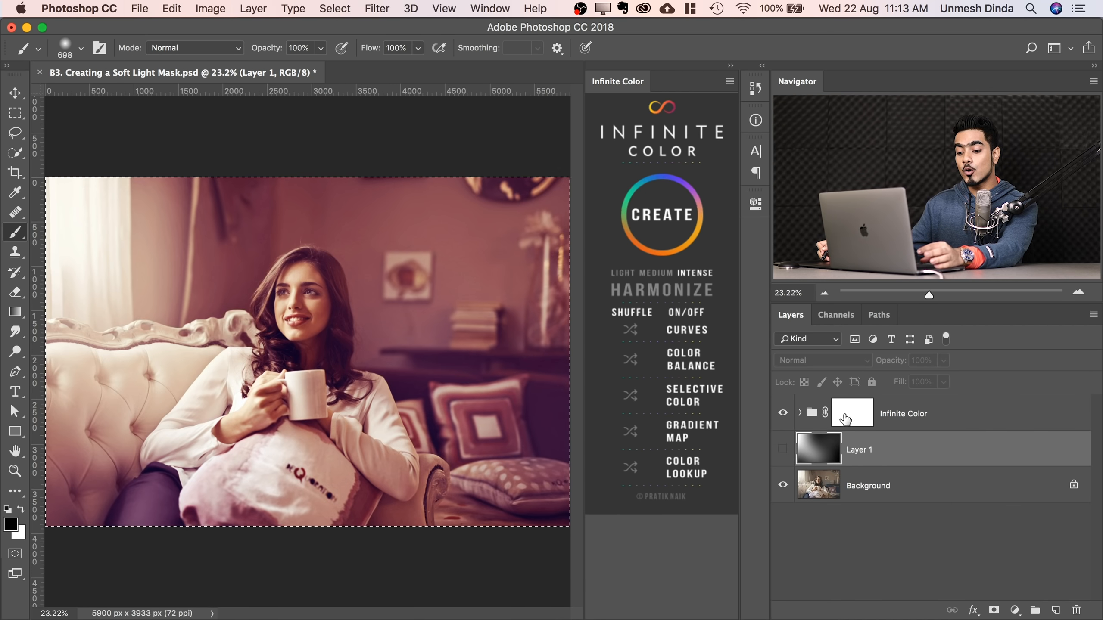
left_click(847, 417, "alt")
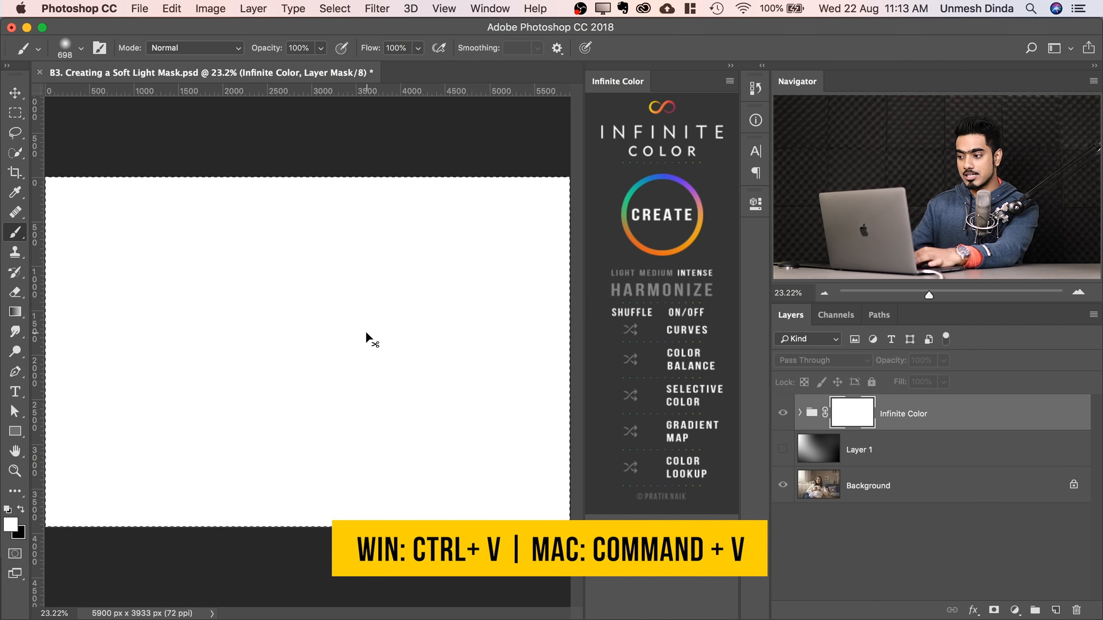
key("super+v")
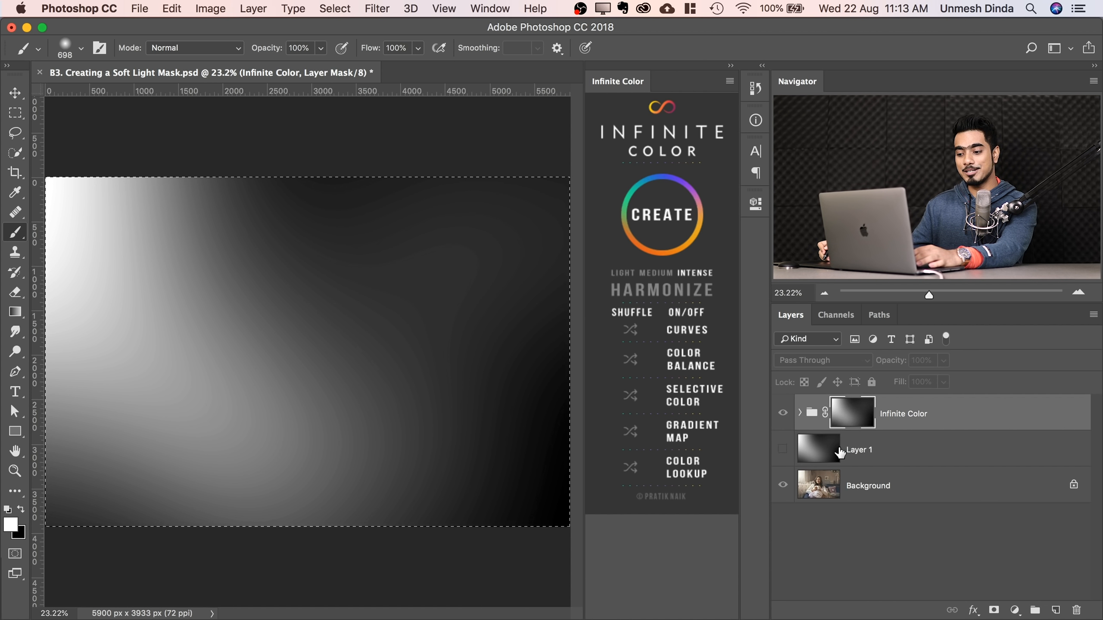
key("super+d")
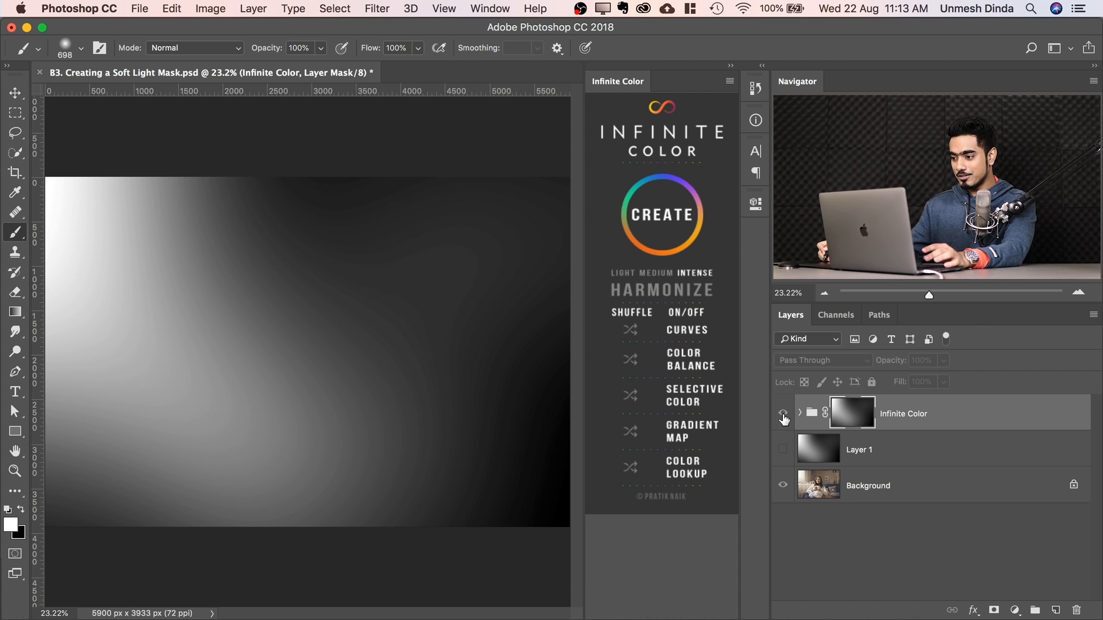
left_click(798, 416)
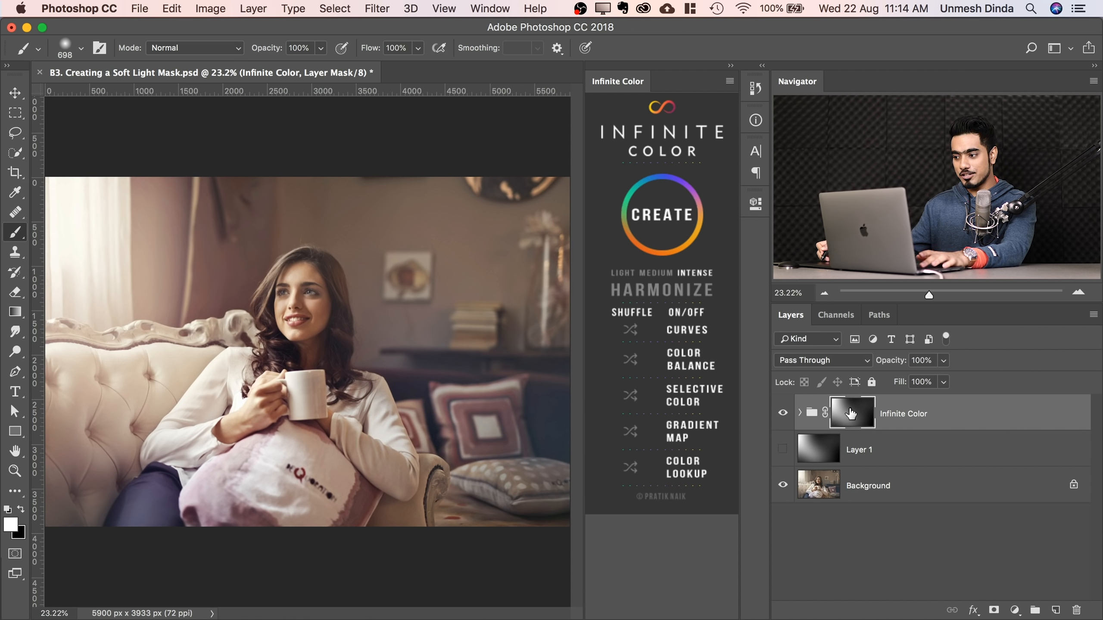
left_click(851, 414, "shift")
left_click(851, 414, "shift")
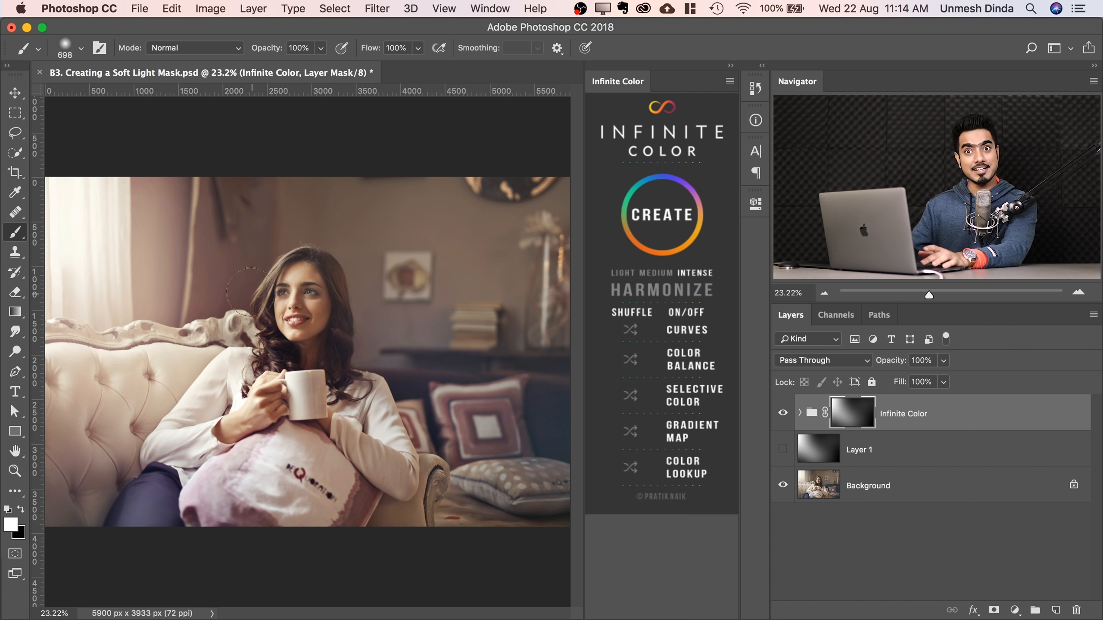
Generate several Intense grades for the group masked with the light map, and collapse the group.
left_click(658, 216)
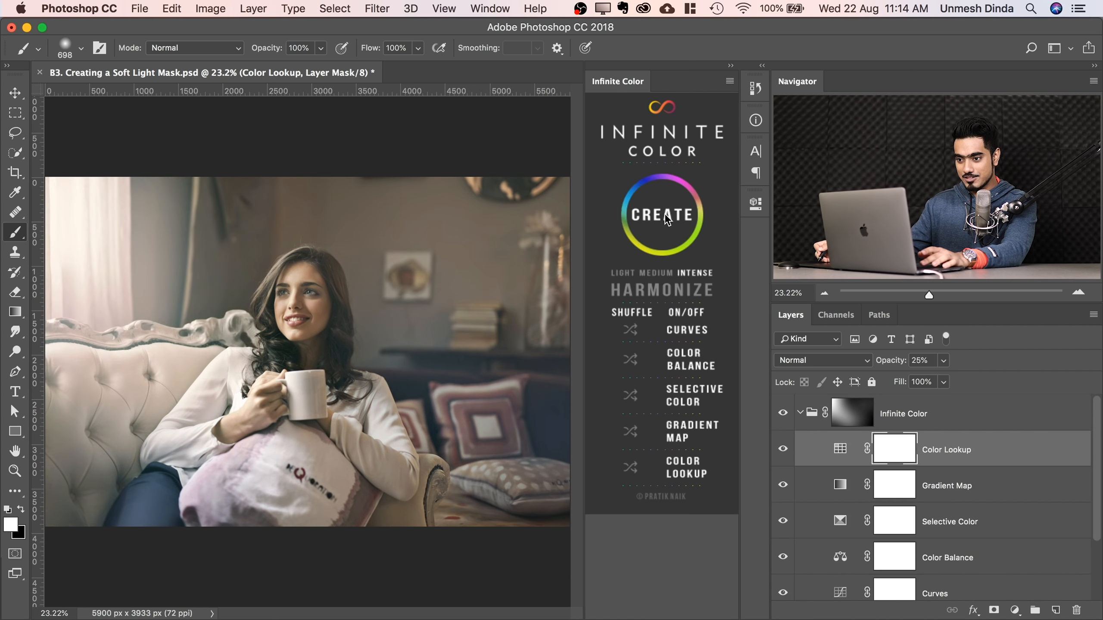
left_click(662, 215)
left_click(663, 215)
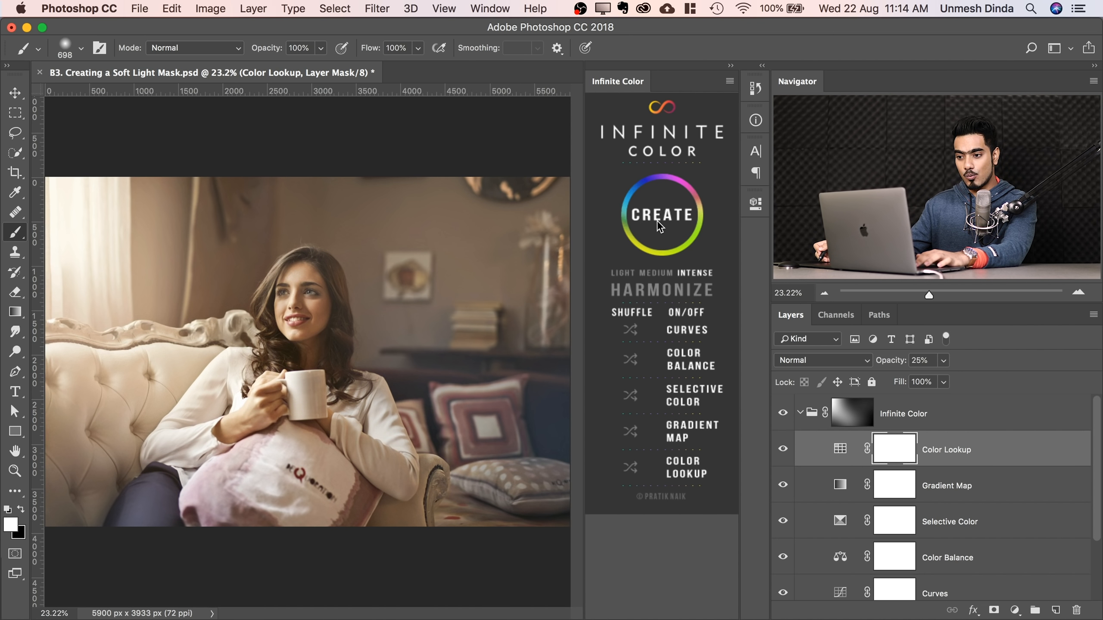
left_click(656, 223)
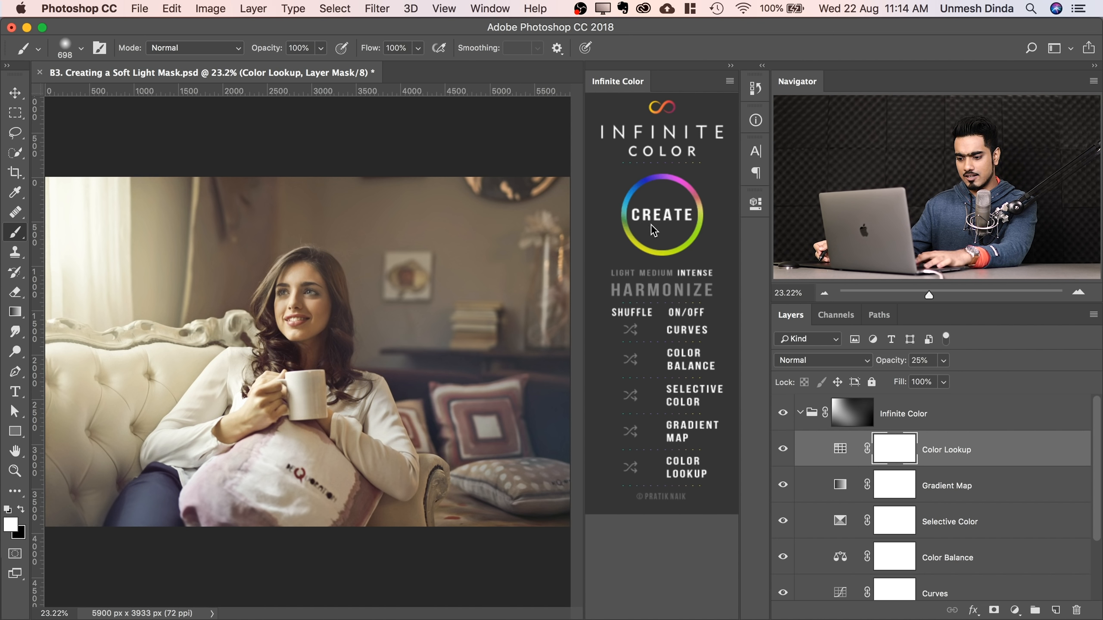
left_click(645, 227)
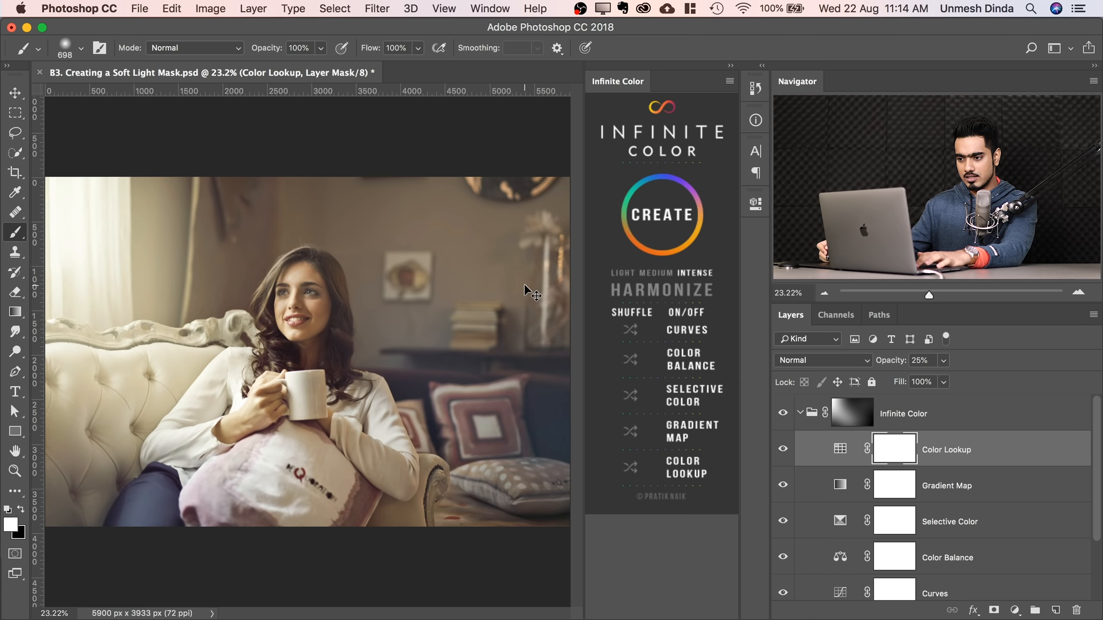
left_click(798, 417)
left_click(798, 413)
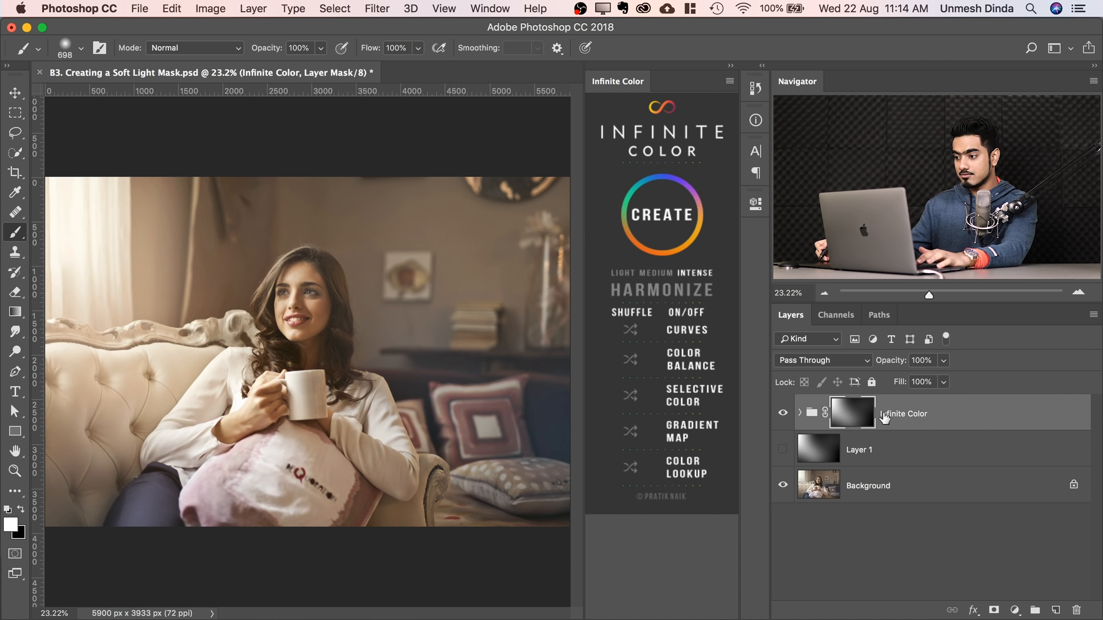
Rename the Infinite Color group as High.
double_click(916, 414)
type("High")
key("Return")
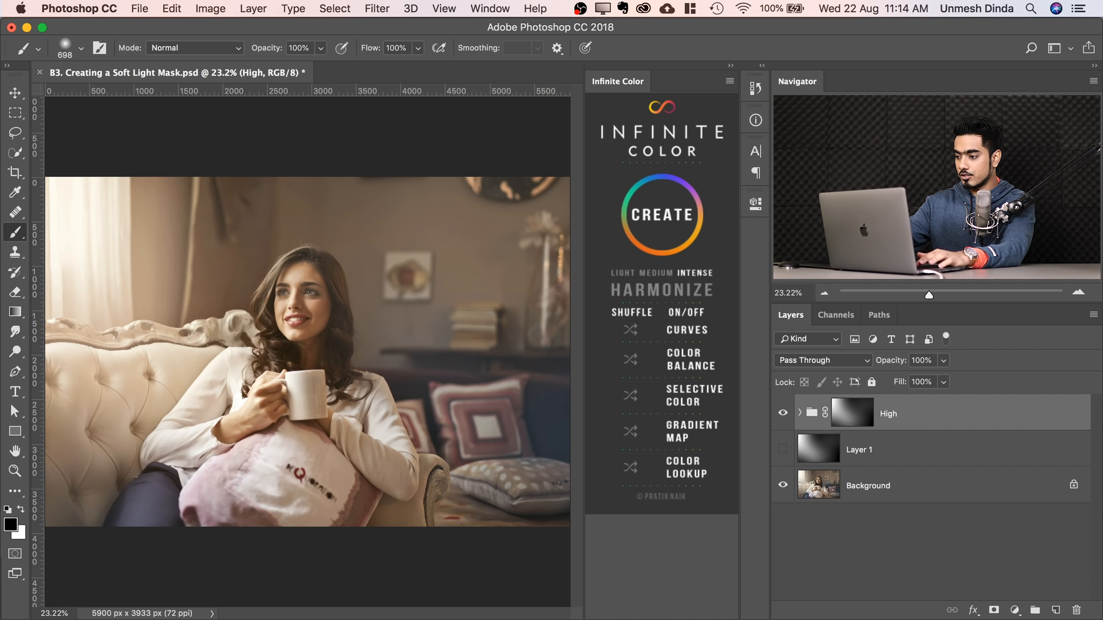
Duplicate the light-map-masked High group twice, and undo the second copy.
key("super+j")
key("super+j")
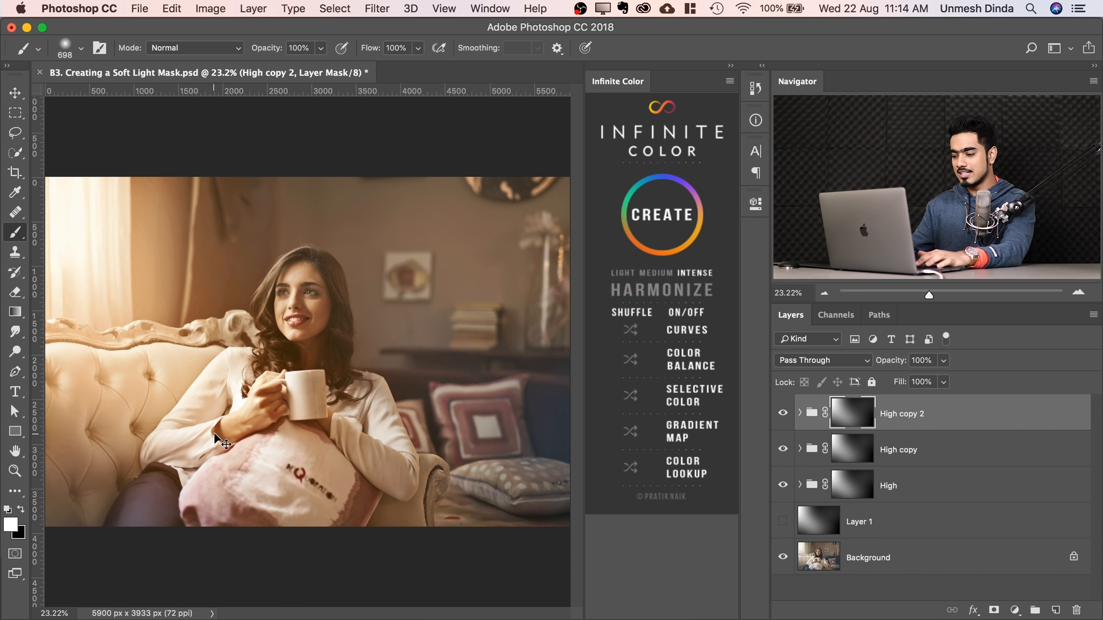
key("super+z")
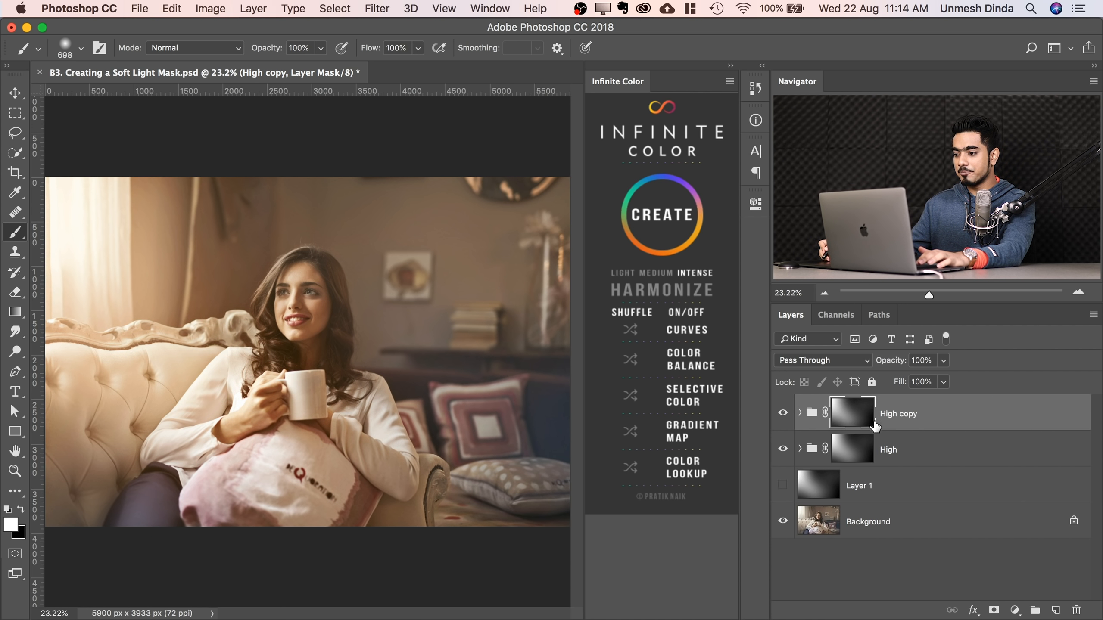
Generate a new Light grade above the High copy group and collapse its Infinite Color group.
left_click(615, 272)
left_click(658, 214)
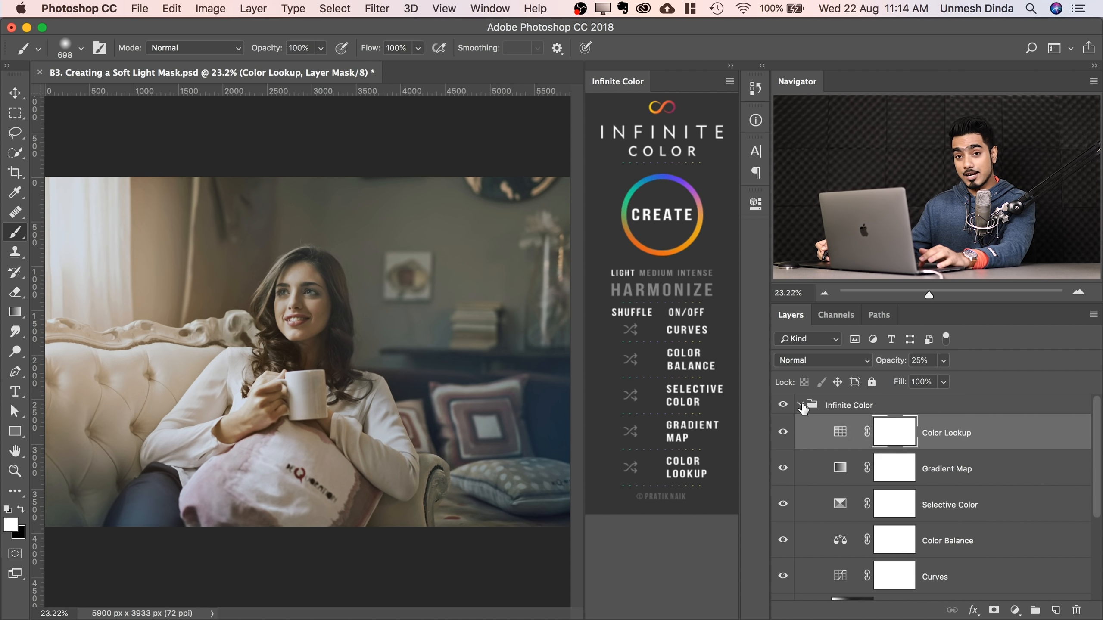
left_click(800, 405, "alt")
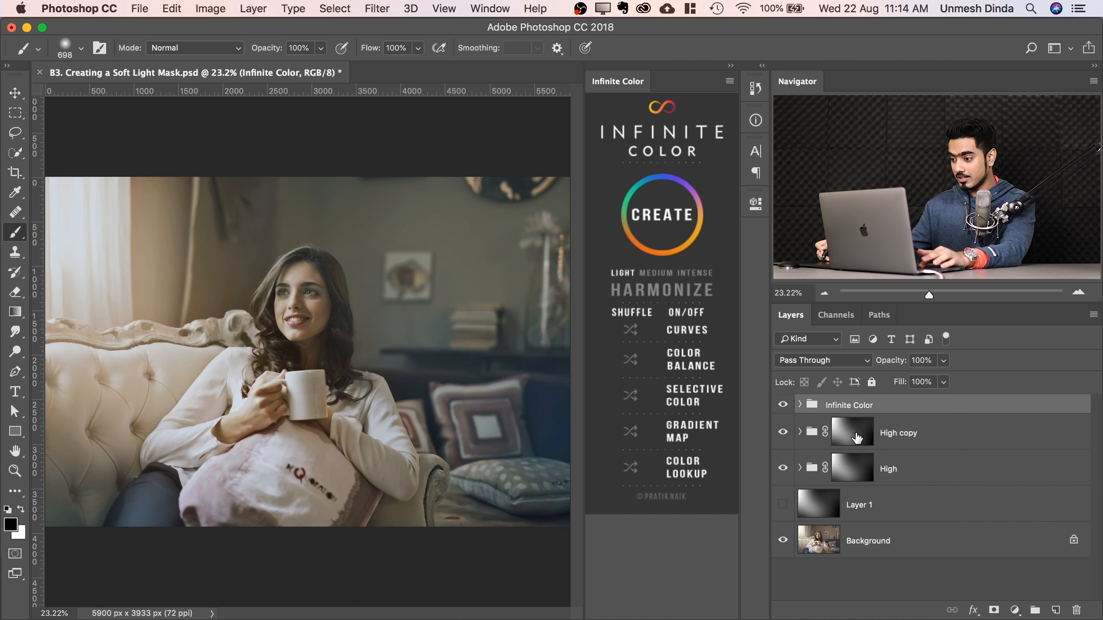
Copy High copy's mask onto the new Infinite Color group, invert it, and generate another Light grade for the shadows.
left_click_drag(857, 437, 853, 408)
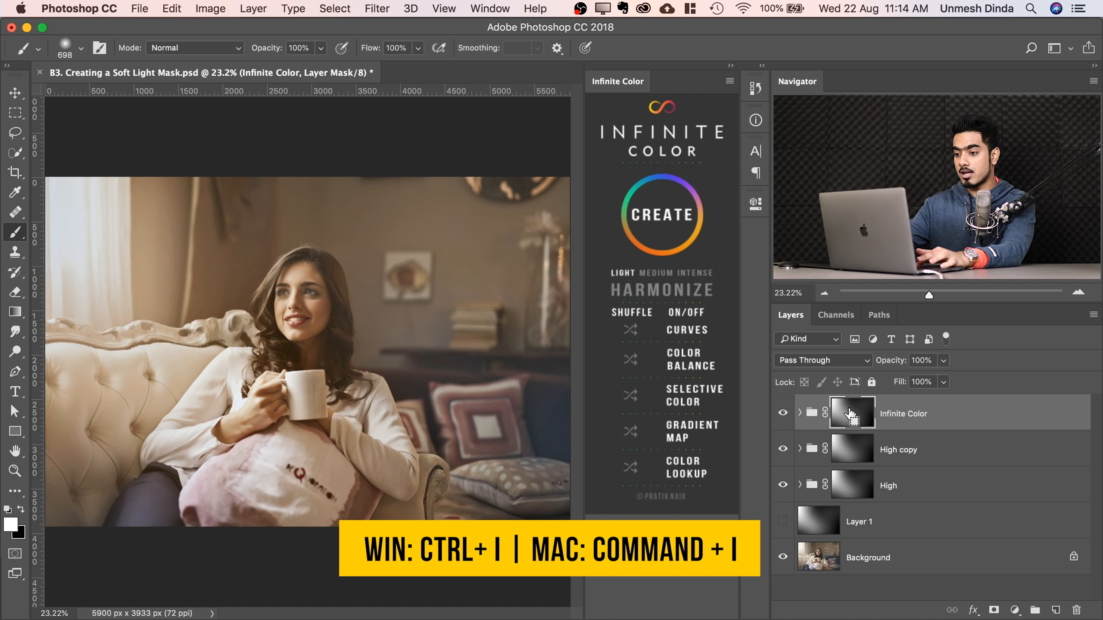
key("super+i")
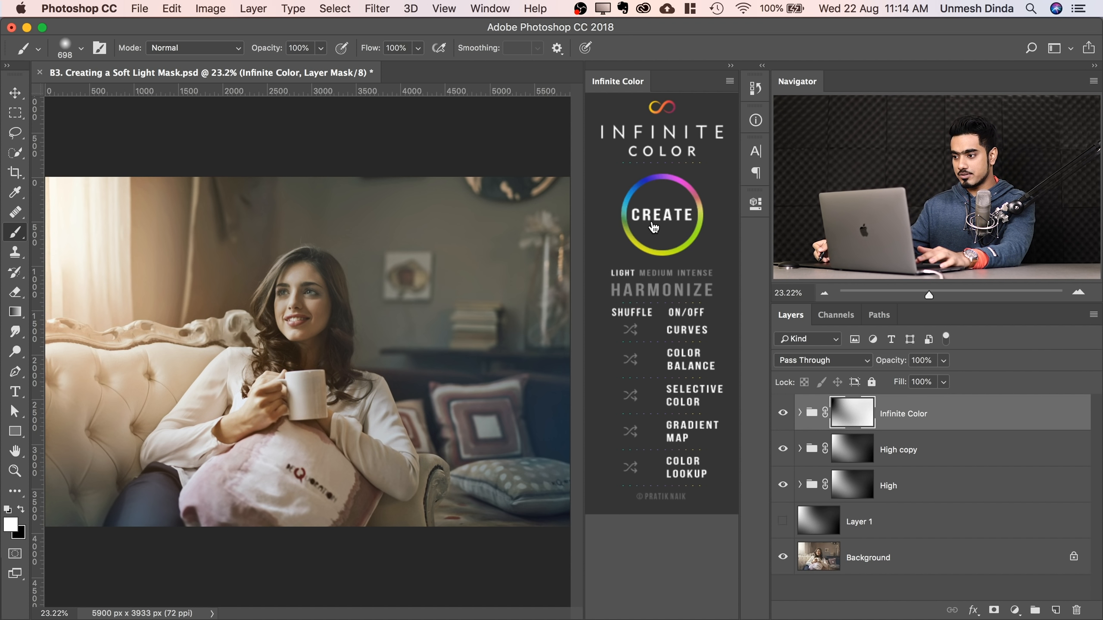
left_click(655, 226)
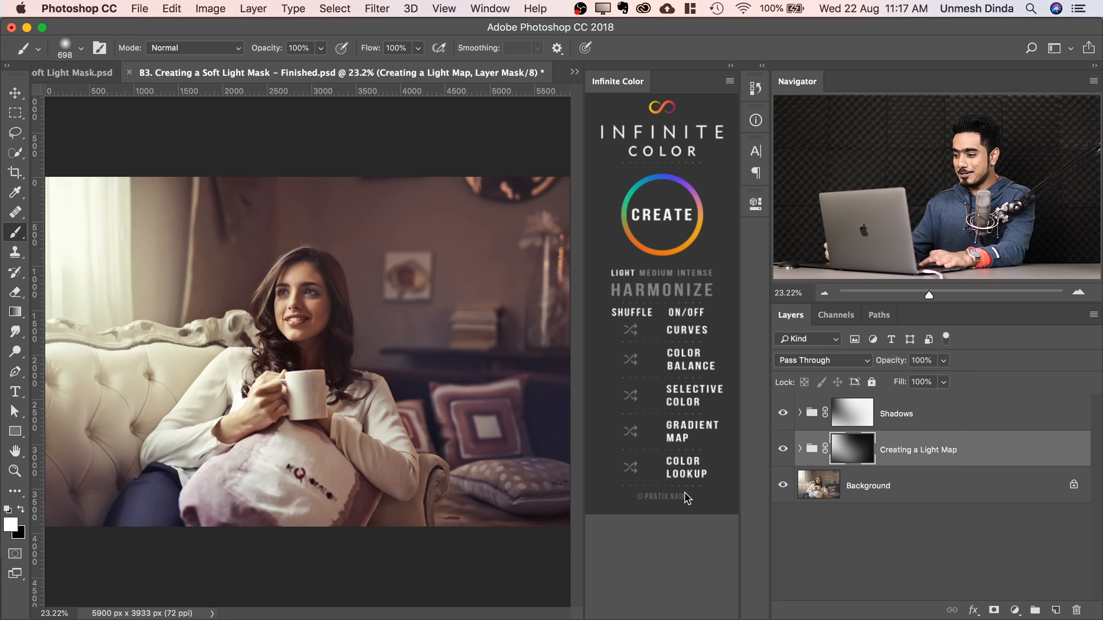
Compare the finished soft light mask photo before and after grading by isolating and restoring the Background layer.
left_click(783, 485, "alt")
left_click(783, 487, "alt")
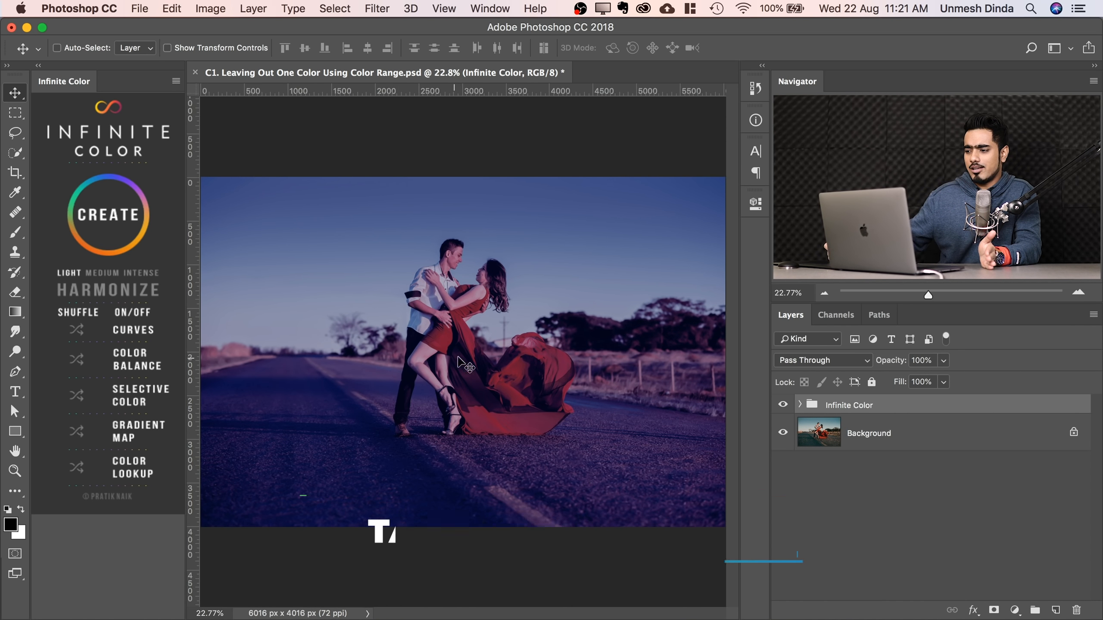
Hide the Infinite Color group on the dancing couple photo to view the ungraded image.
left_click(783, 405)
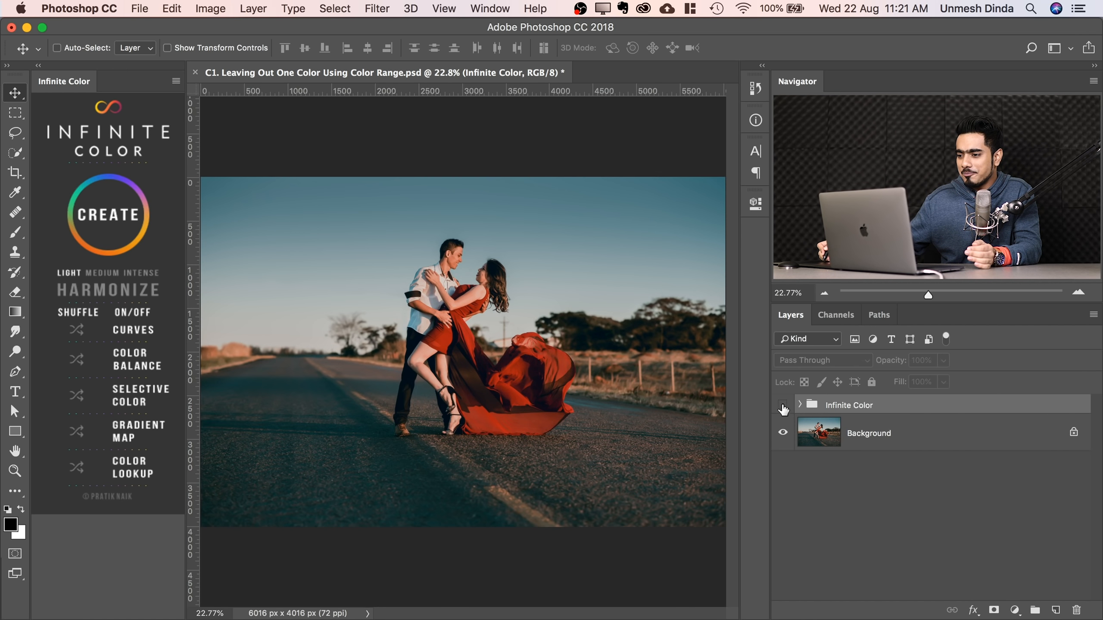
Compare the dancing couple photo with and without the Infinite Color group, and inspect the red dress up close.
left_click(783, 405)
left_click(783, 405)
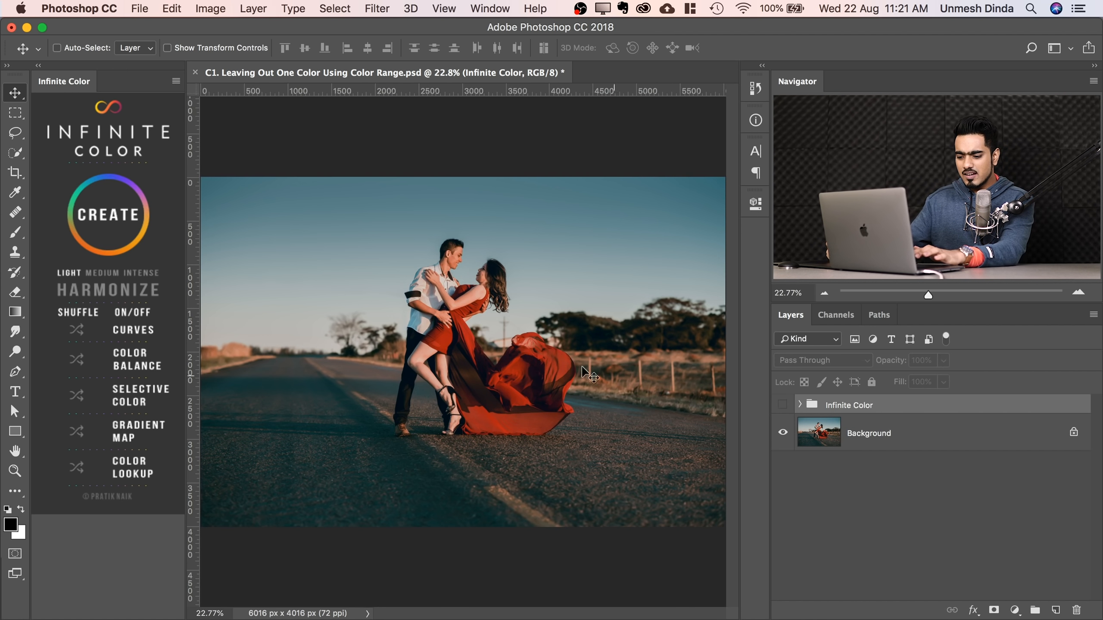
left_click_drag(478, 318, 501, 315)
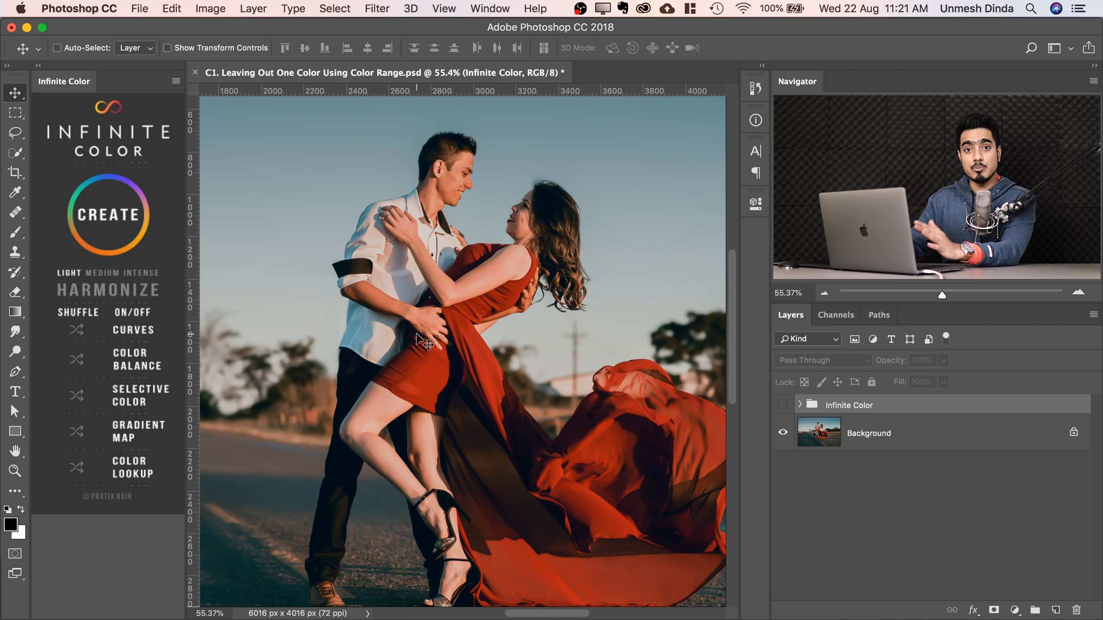
key("super+0")
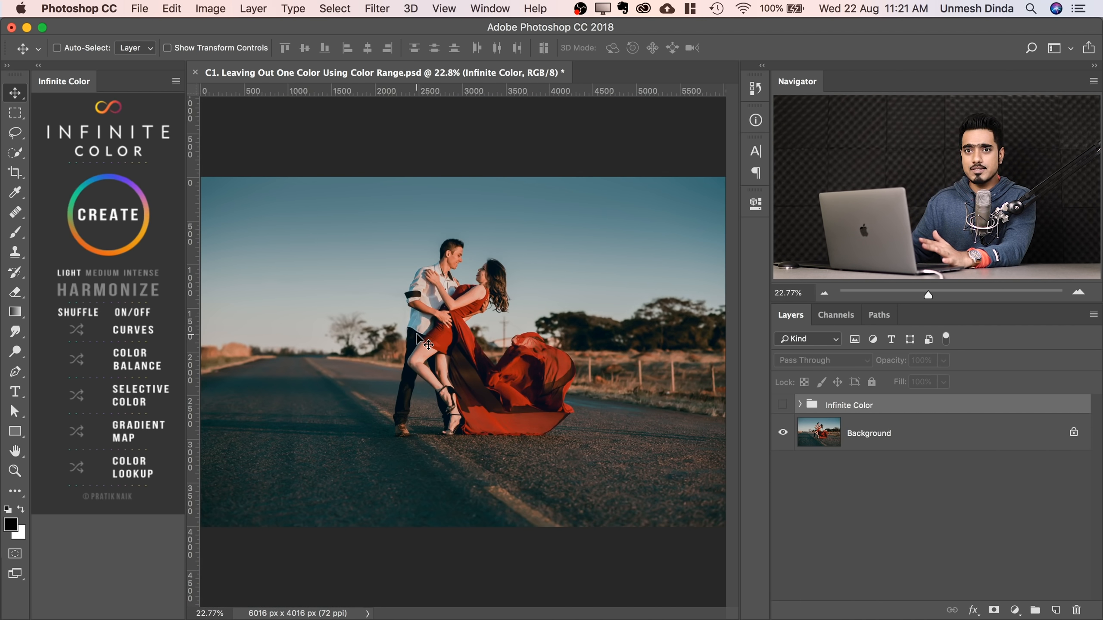
left_click(783, 406)
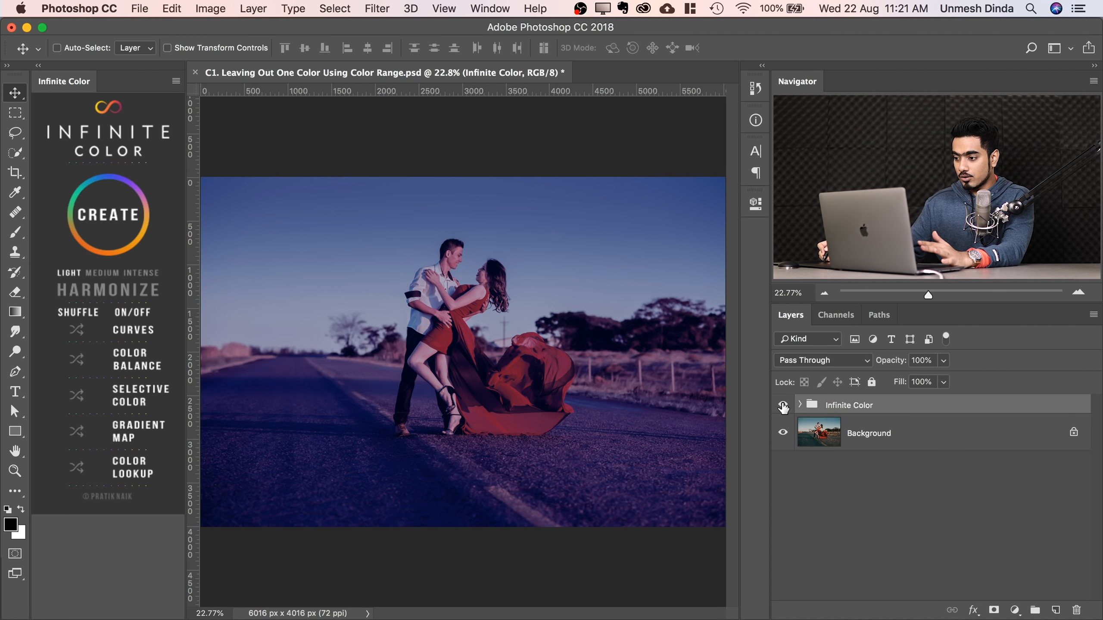
left_click(783, 408)
Open Color Range on the Background layer and sample the red of the woman's dress.
left_click(844, 440)
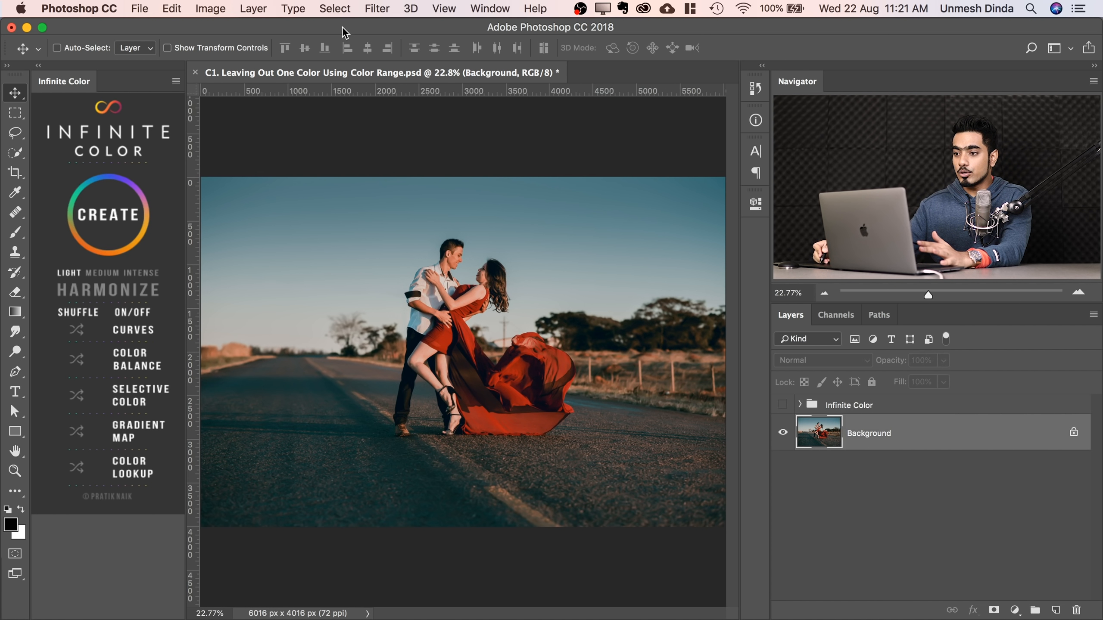
left_click(338, 10)
left_click(363, 161)
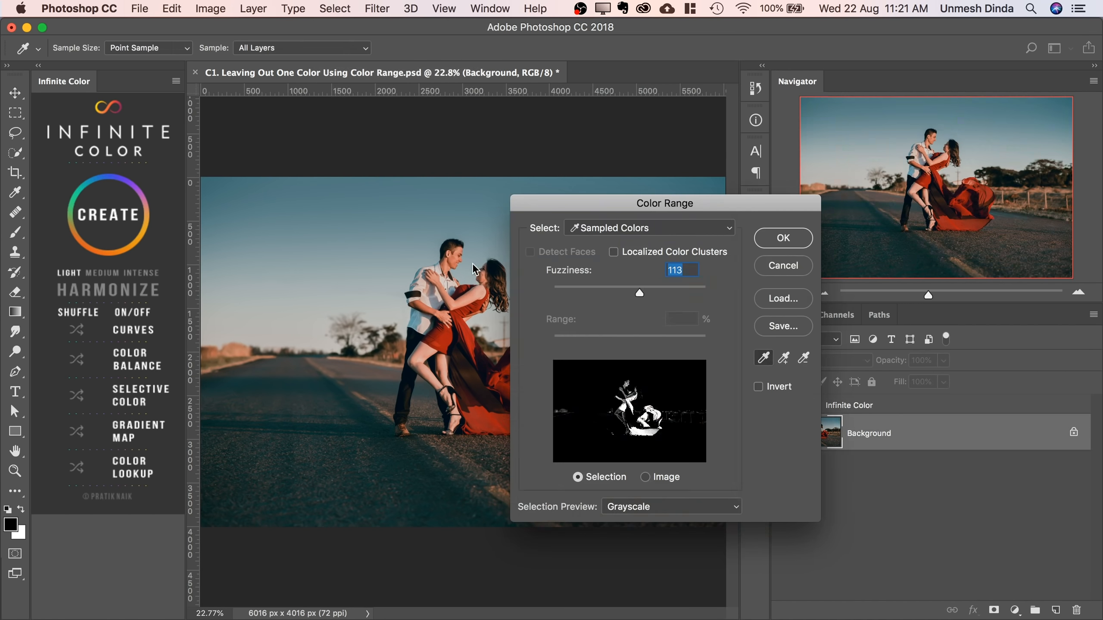
left_click(600, 229)
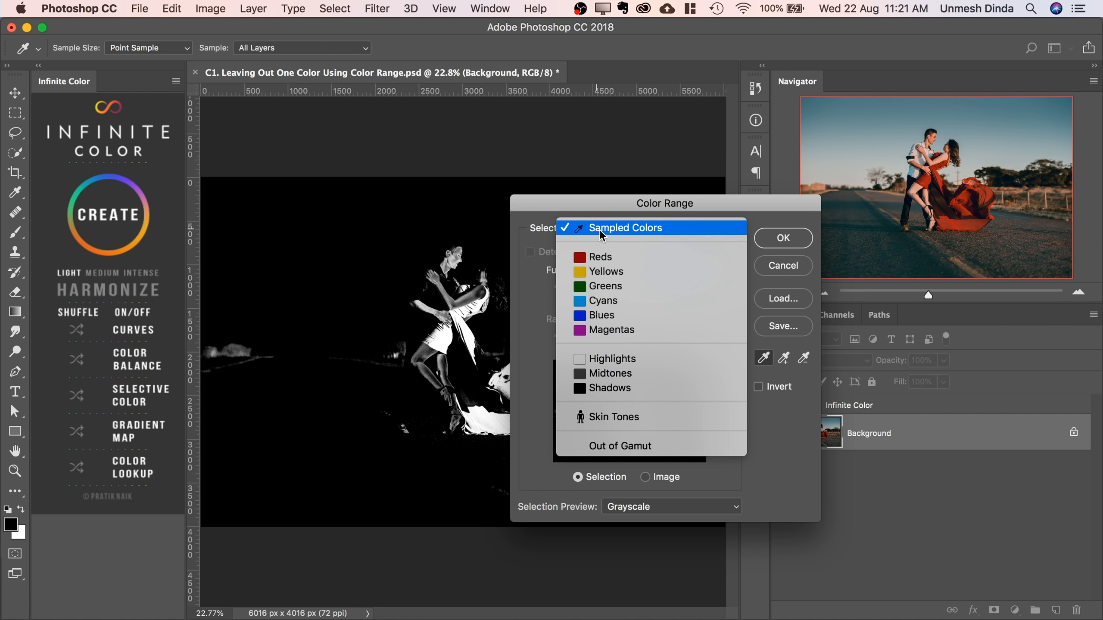
left_click(450, 298)
left_click_drag(416, 313, 379, 315)
left_click(373, 374)
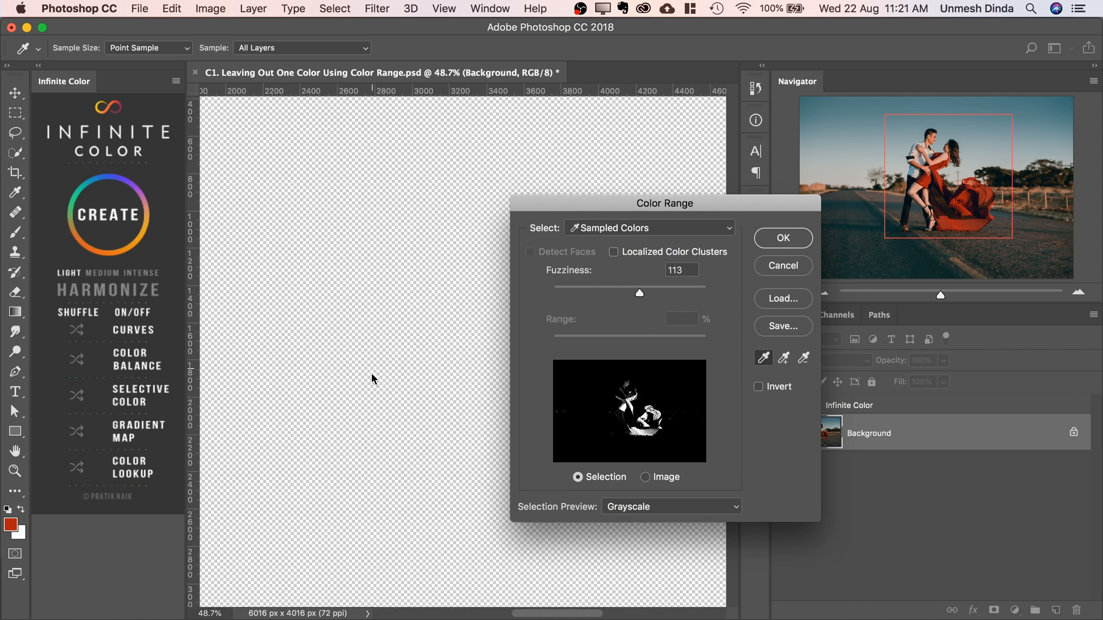
Add more reds from the dress to the Color Range sample, raise Fuzziness to about 122, and load the selection.
left_click(784, 359)
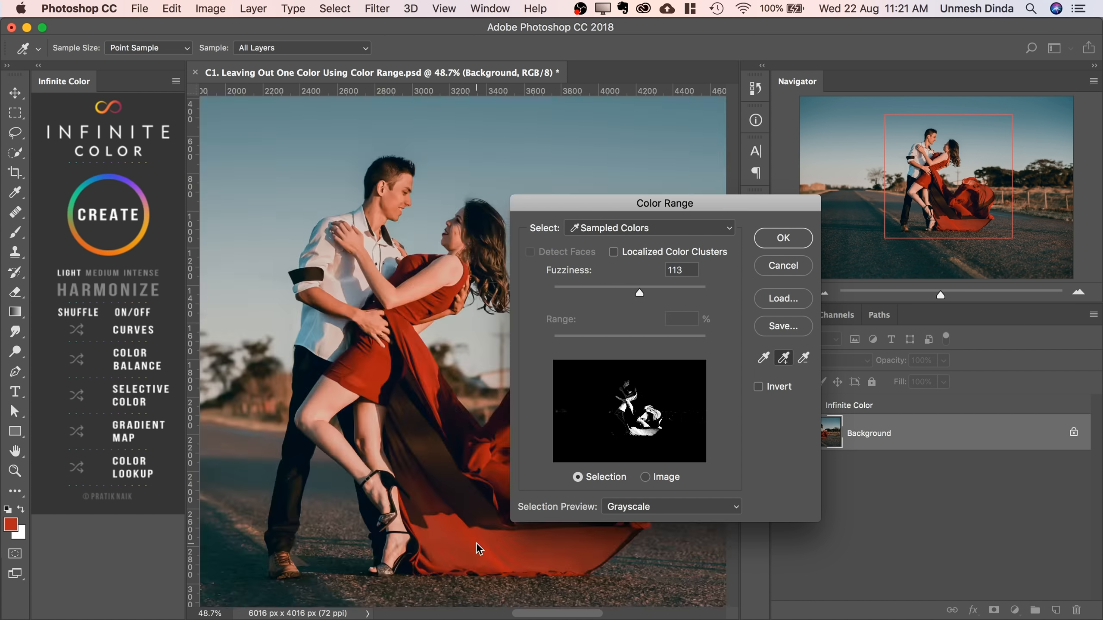
left_click(501, 540)
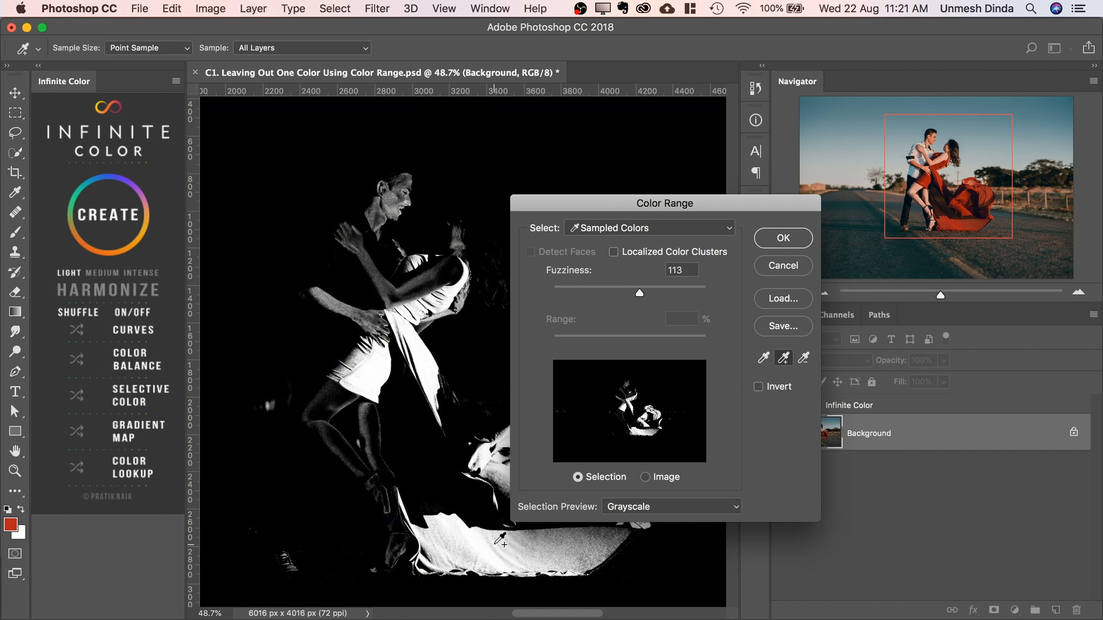
left_click(454, 292)
mouse_move(633, 286)
left_mouse_down()
mouse_move(581, 286)
mouse_move(658, 290)
mouse_move(646, 290)
left_mouse_up()
left_click_drag(300, 312, 274, 312)
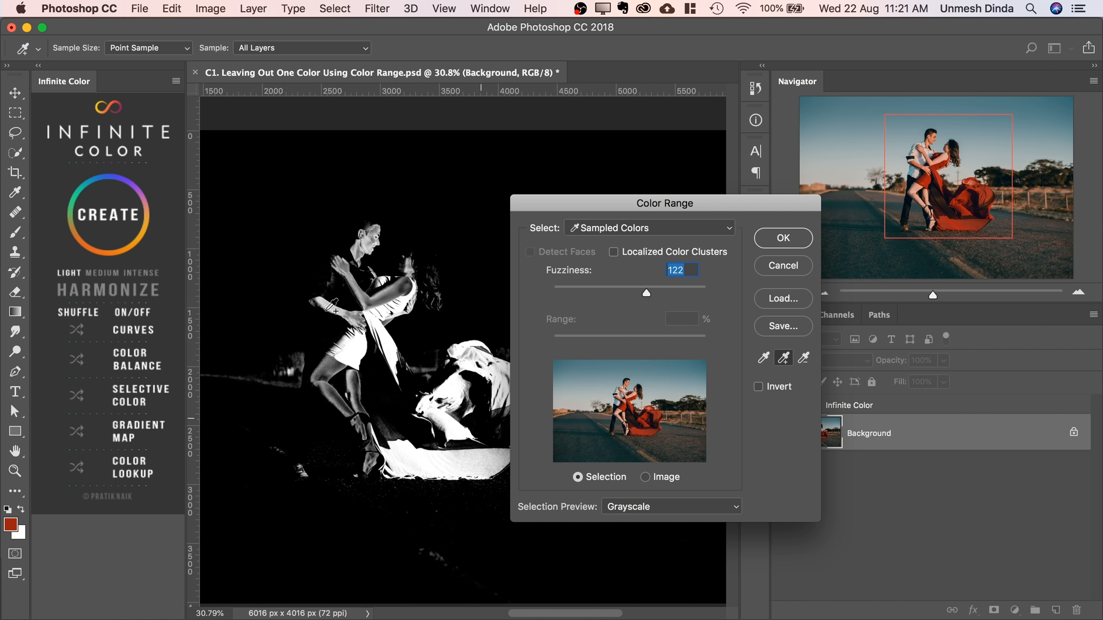
mouse_move(647, 291)
left_mouse_down()
mouse_move(631, 291)
mouse_move(671, 289)
mouse_move(650, 288)
left_mouse_up()
left_click(783, 239)
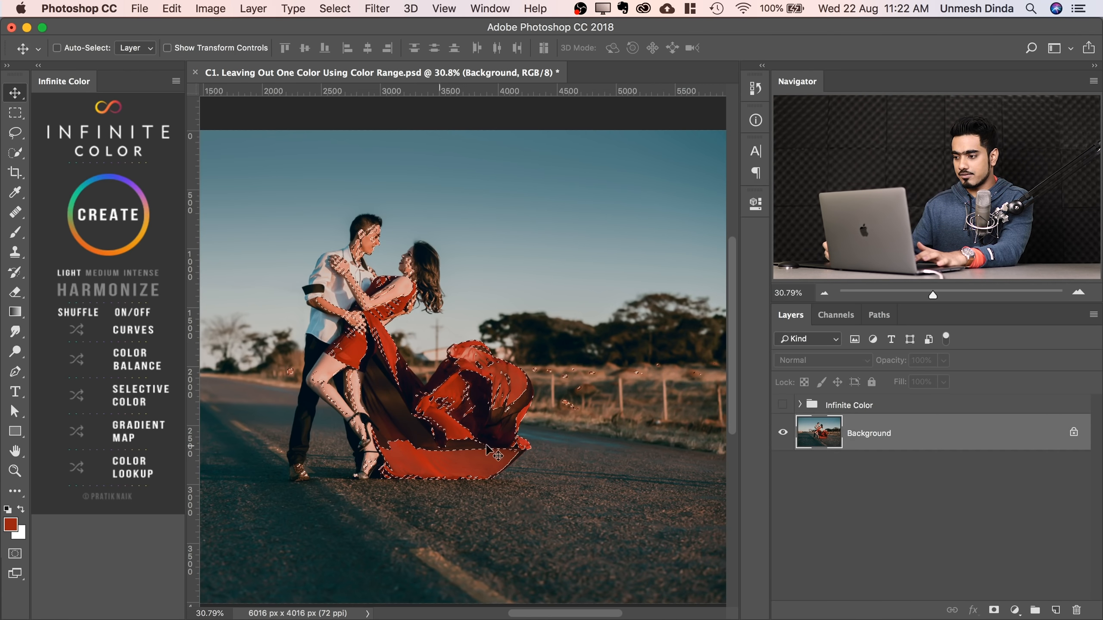
Show the Infinite Color group and mask the red dress out of it using an inverted mask from the selection.
left_click(783, 404)
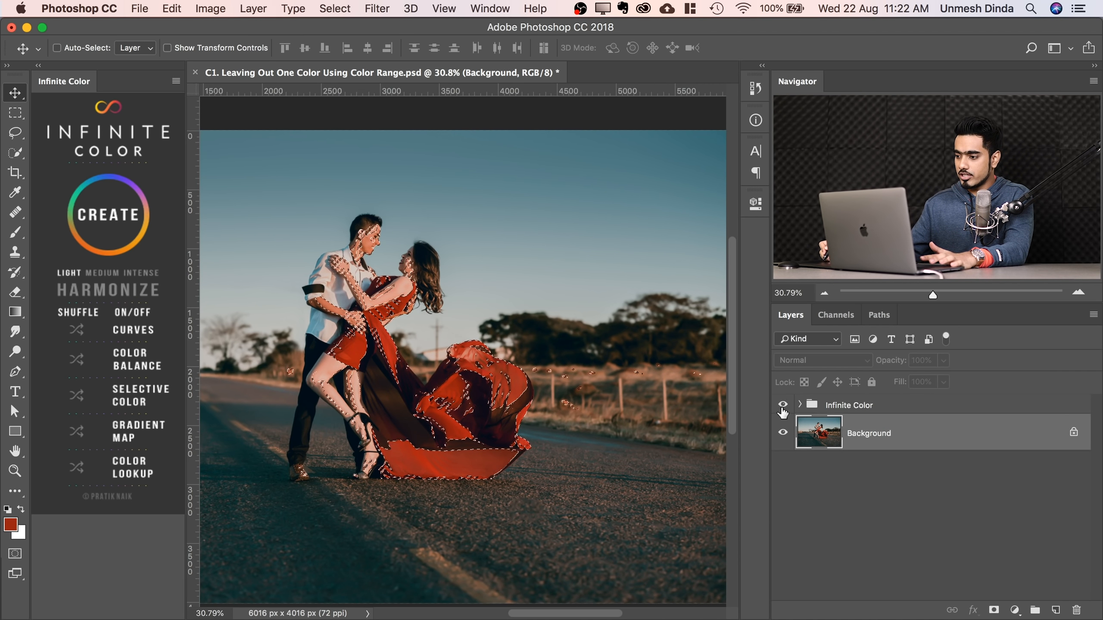
left_click(832, 406)
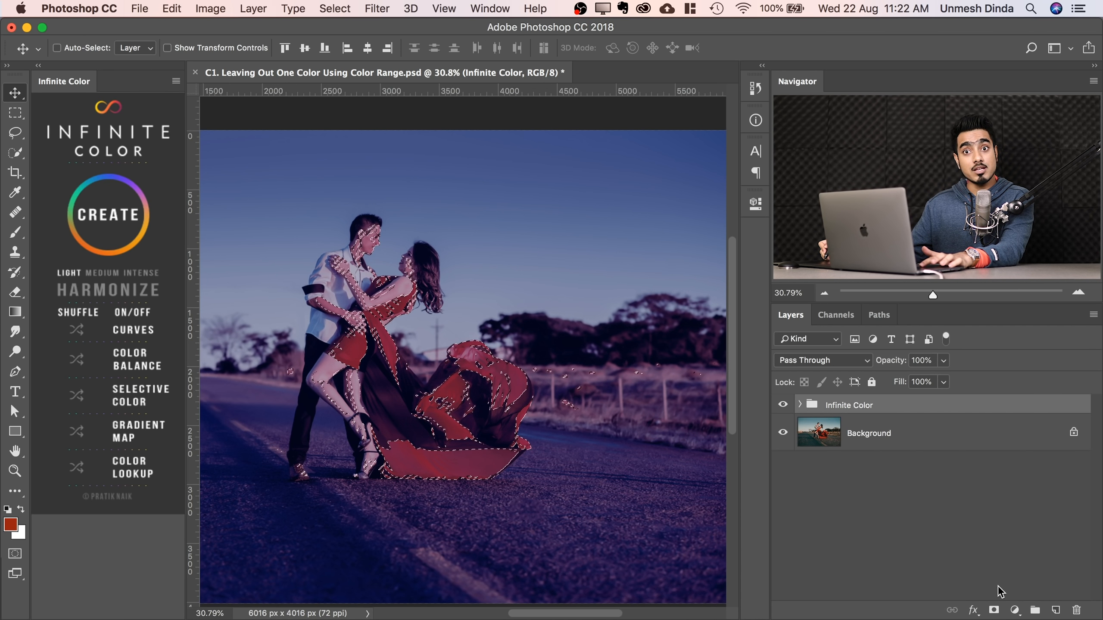
left_click(994, 610)
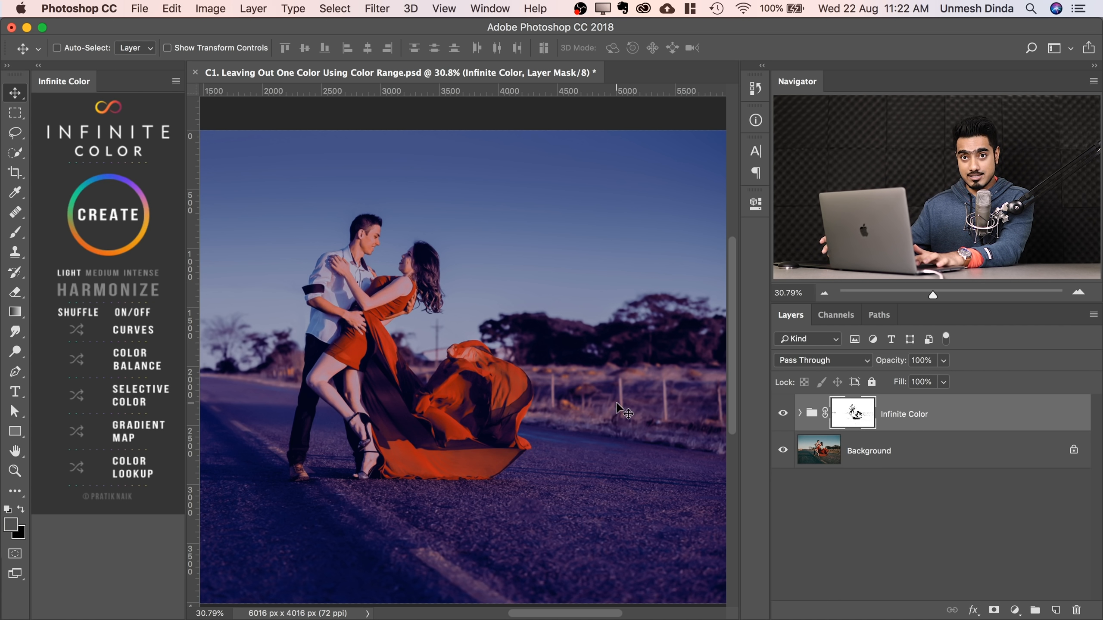
Generate an Intense grade in the masked Infinite Color group and compare the photo with and without it.
left_click_drag(485, 290, 453, 290)
left_click(142, 273)
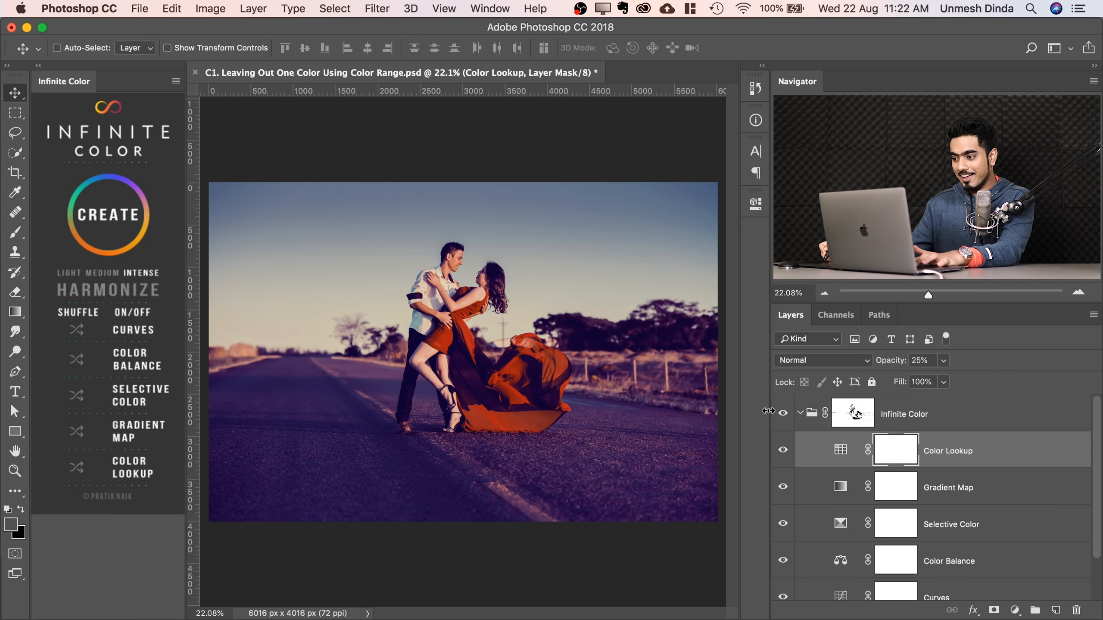
left_click(783, 416)
left_click(783, 415)
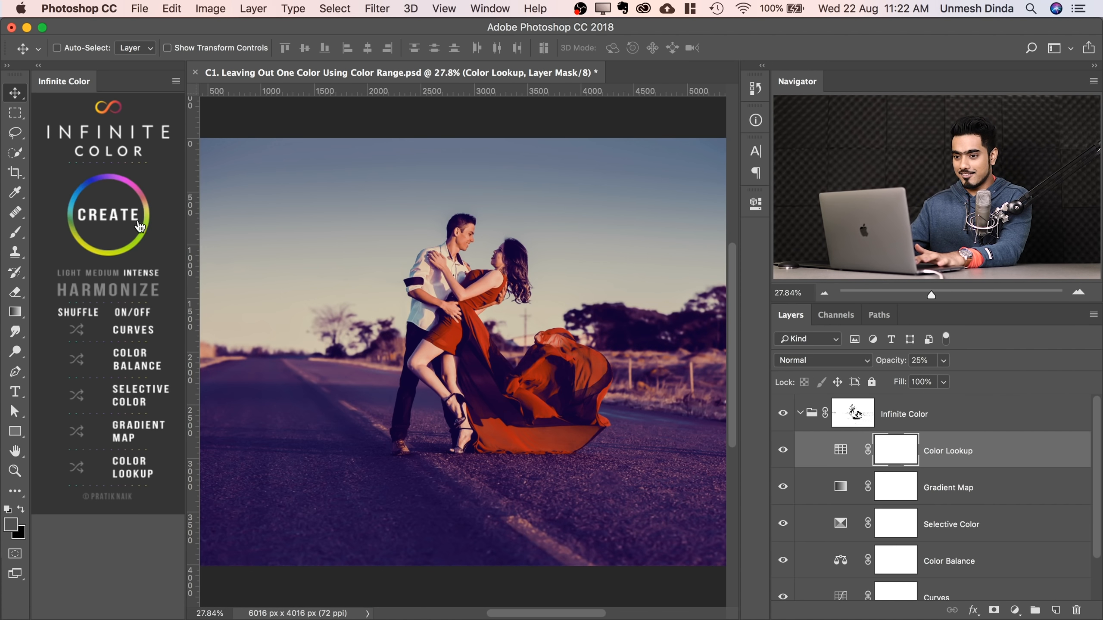
Regenerate the Intense grade repeatedly to try different looks around the masked red dress.
left_click(126, 230)
left_click(118, 227)
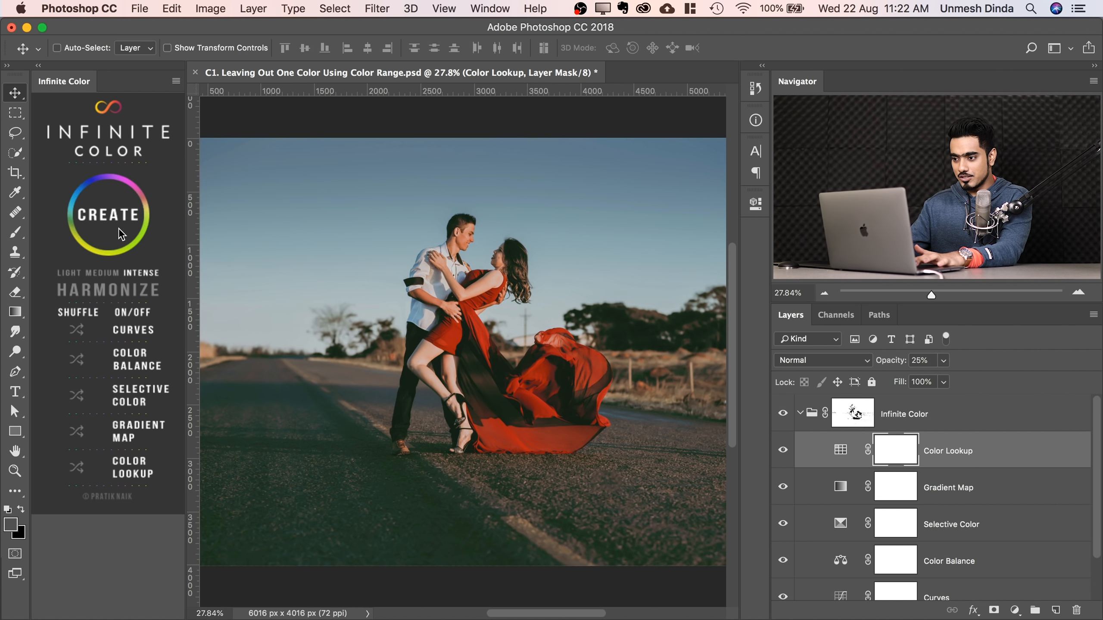
left_click(116, 231)
left_click(115, 230)
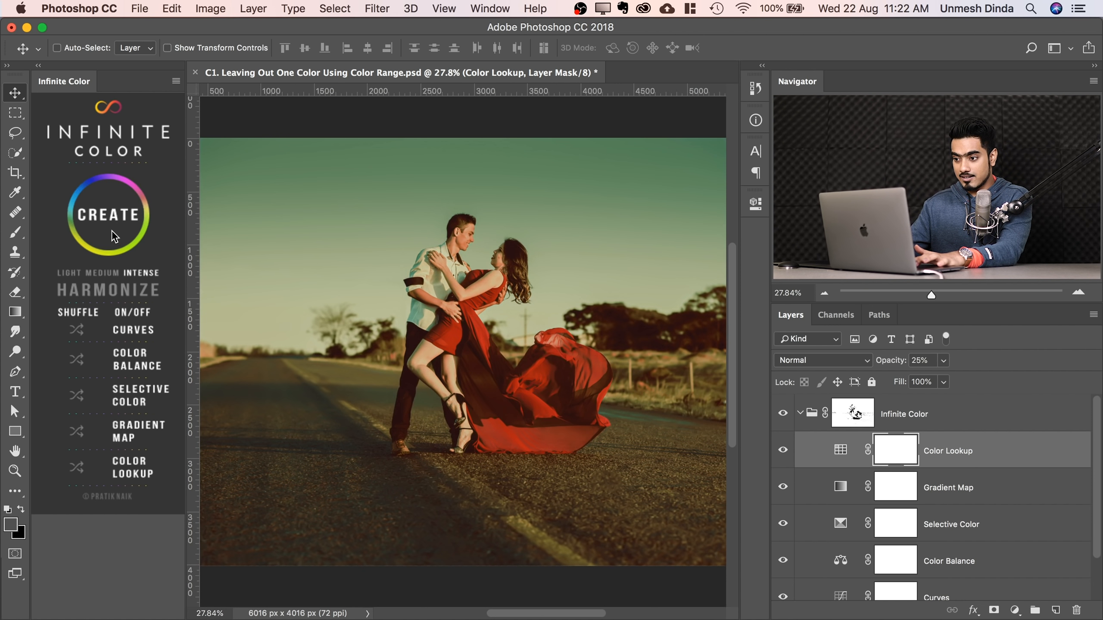
left_click(109, 234)
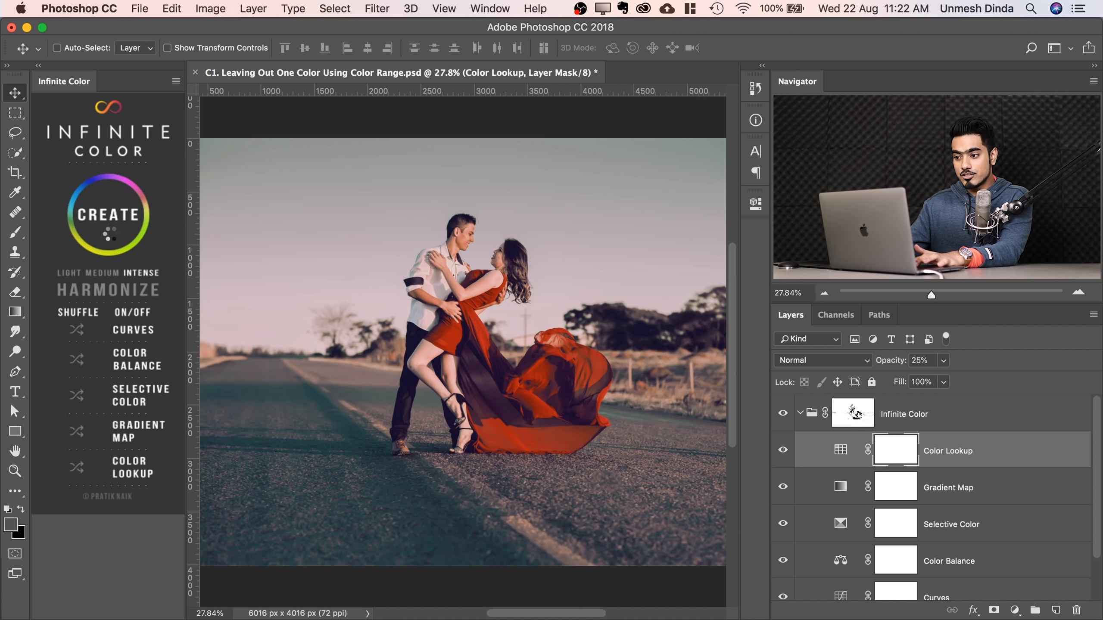
left_click(106, 237)
left_click(106, 238)
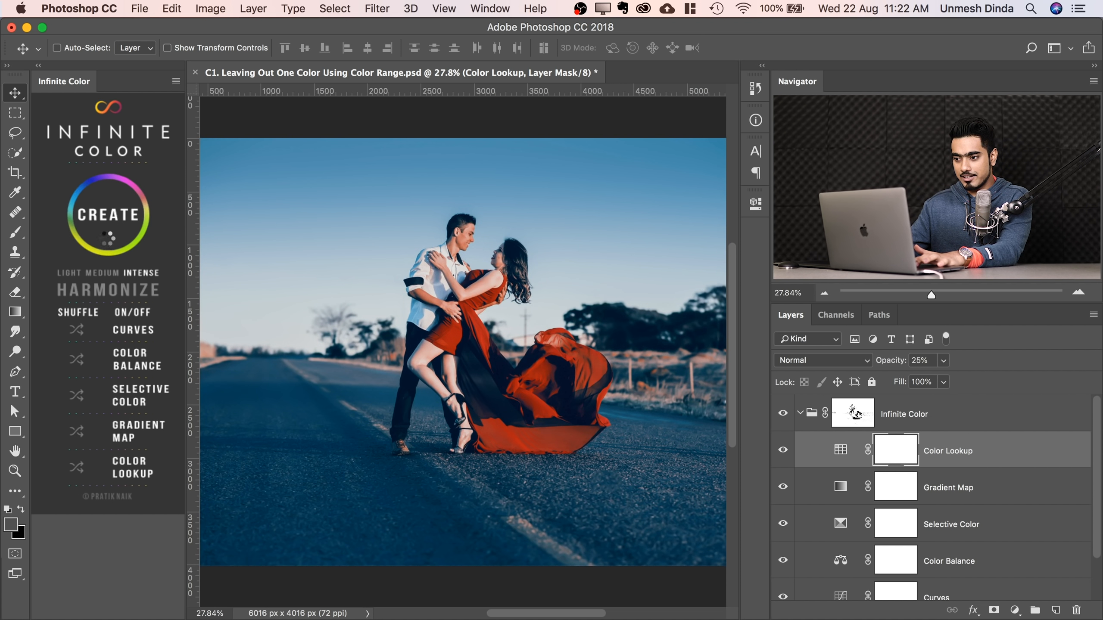
left_click(107, 239)
Generate a Medium grade in the masked group and compare it with the original by isolating and restoring the Background layer.
left_click(109, 273)
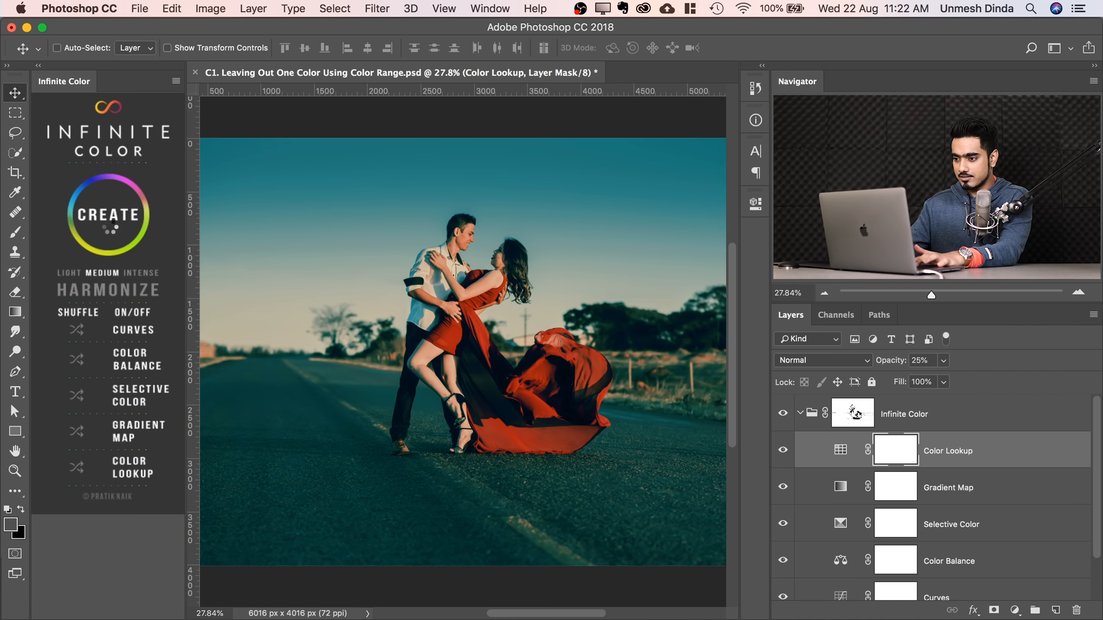
left_click(111, 229)
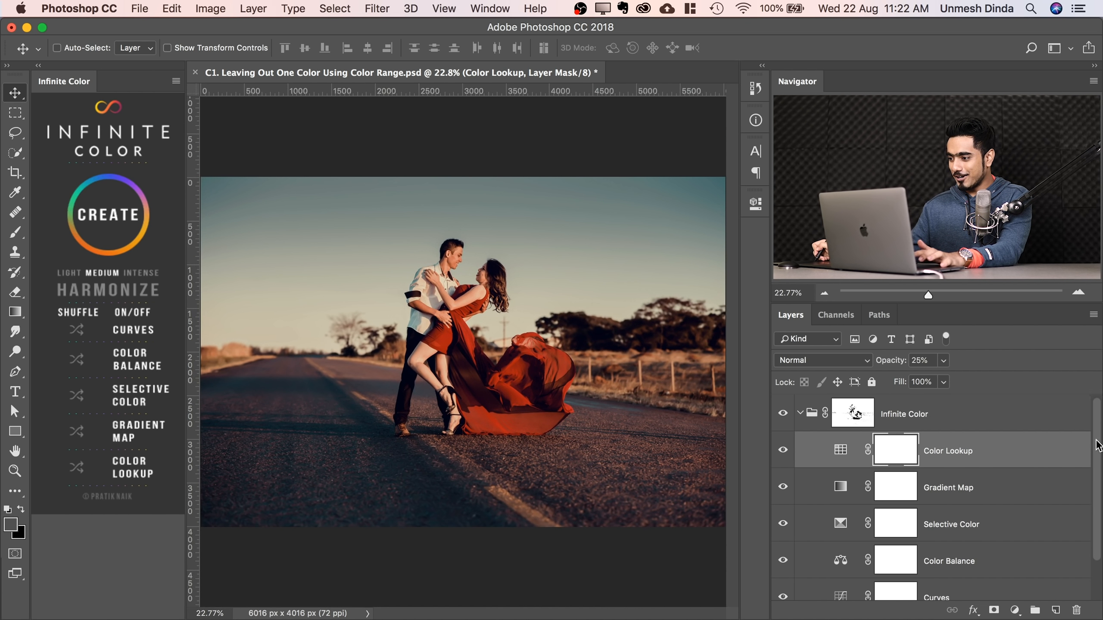
left_click_drag(1095, 446, 1091, 531)
left_click(783, 582, "alt")
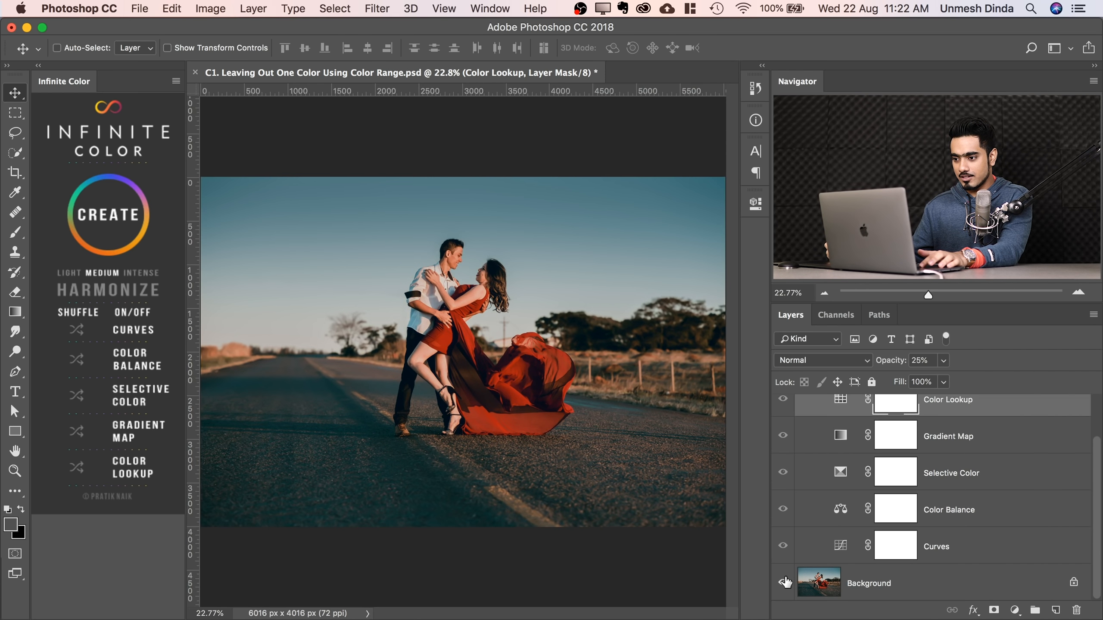
left_click(783, 582, "alt")
scroll(565, 347, "up", 3)
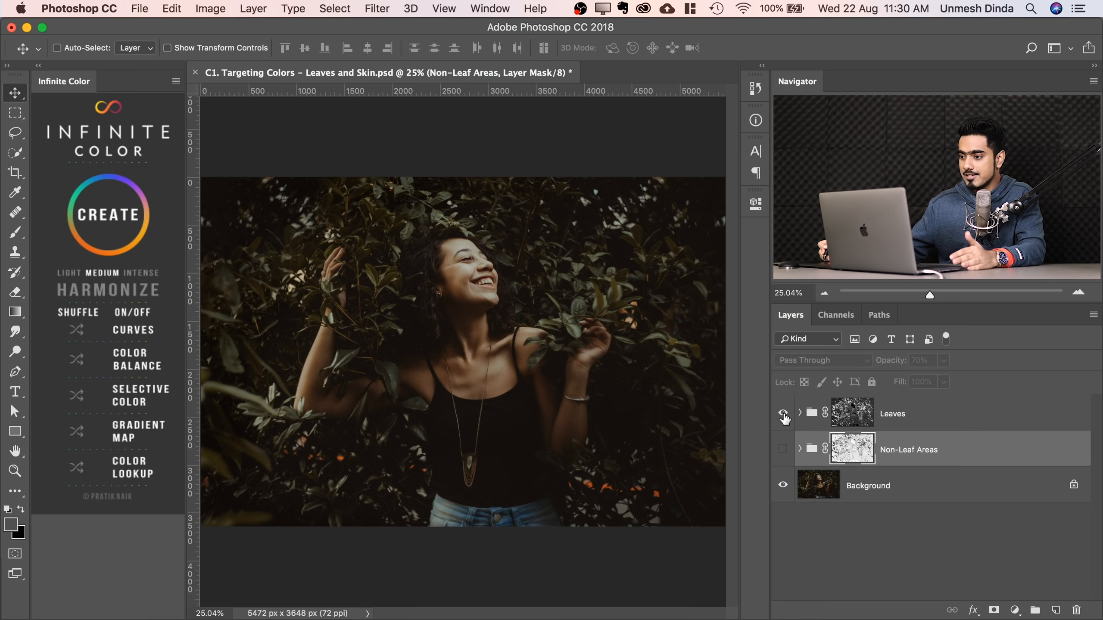
Compare the photos before and after grading by toggling the Non-Leaf Areas, Leaves Color Boost, and Subject and Other Tones groups.
left_click(782, 451)
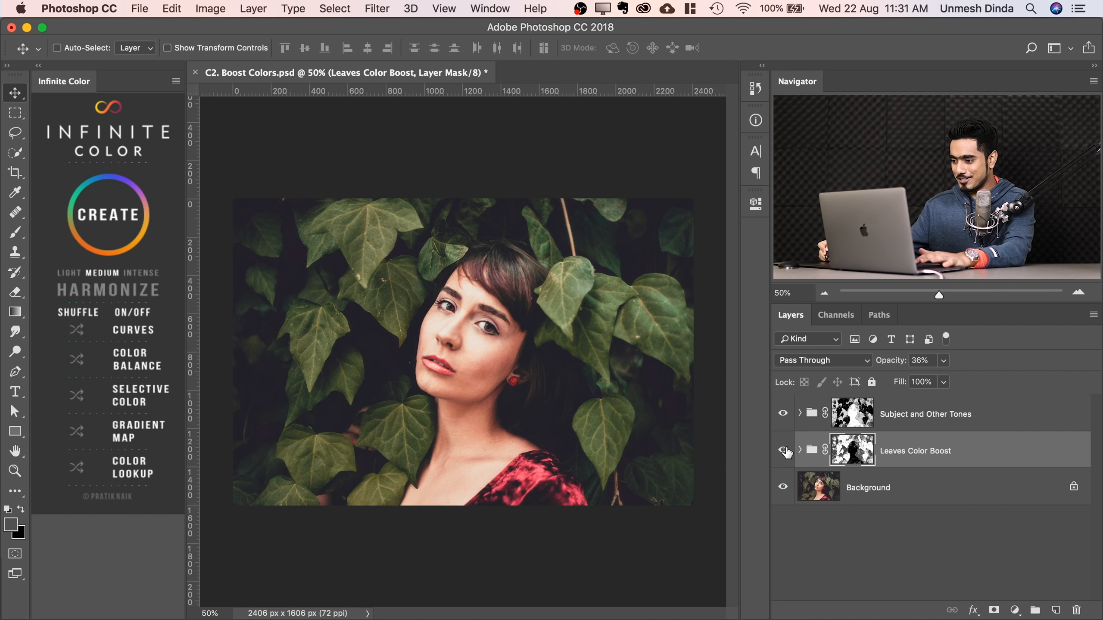
left_click_drag(787, 452, 786, 426)
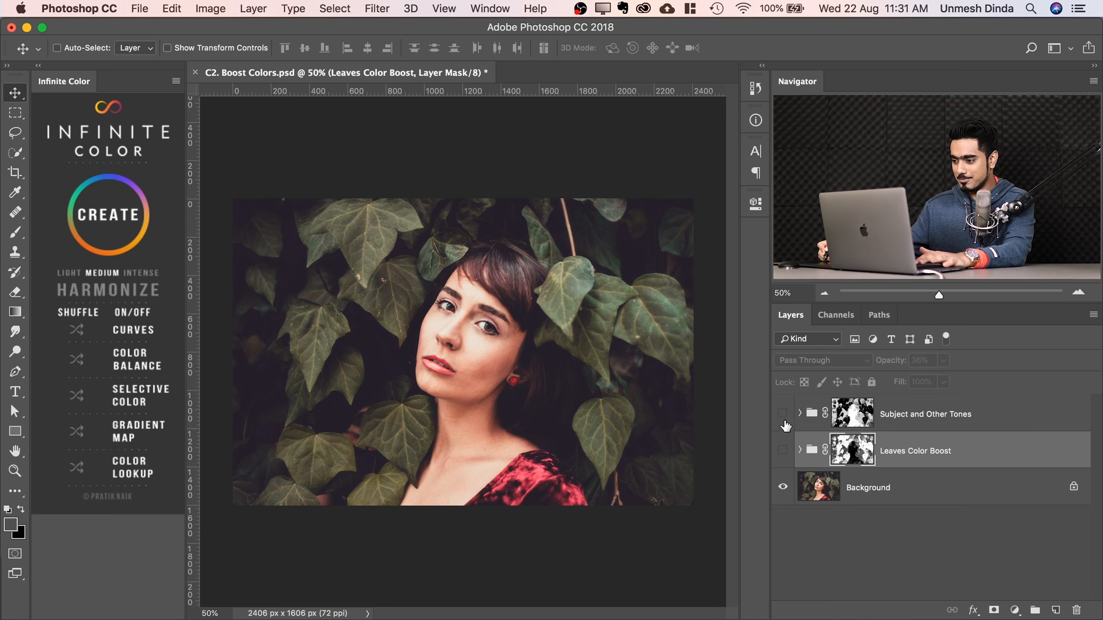
left_click(782, 451)
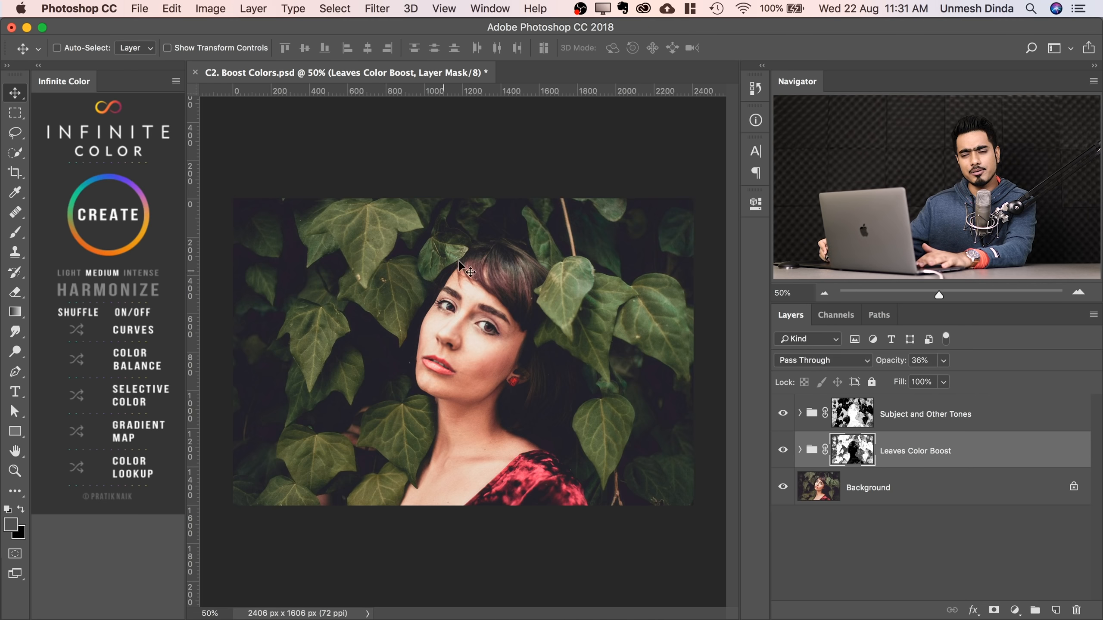
Replace the Subject and Other Tones and Leaves Color Boost groups with a new Intense Infinite Color grade and hide it.
left_click(972, 415, "shift")
left_click_drag(1060, 454, 1076, 609)
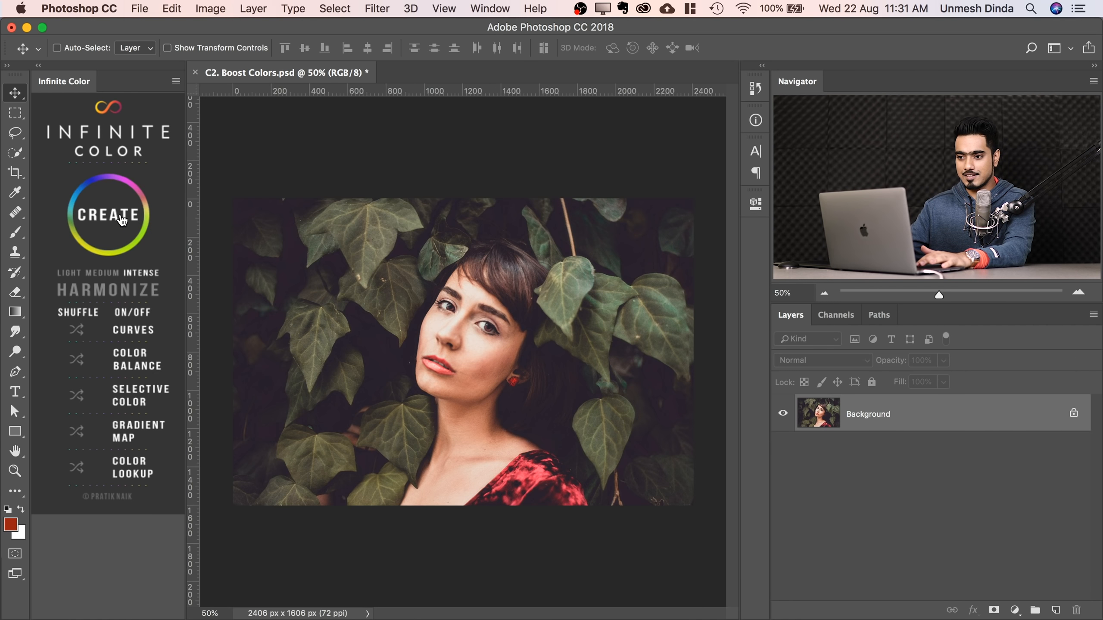
left_click(783, 405)
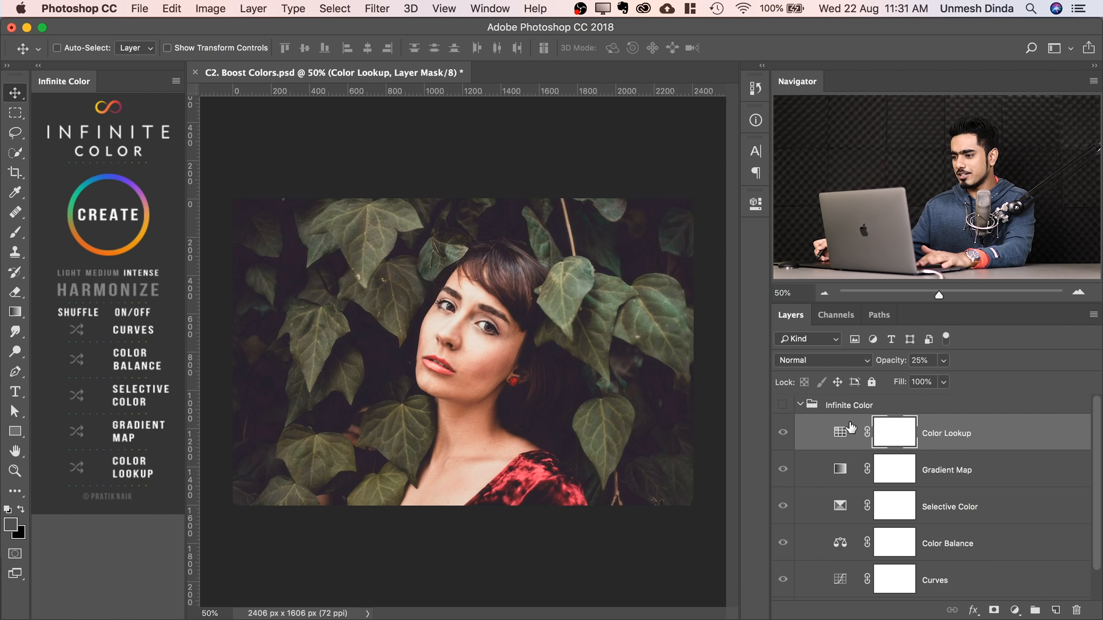
Open Color Range on the Background layer and move the dialog off the woman's portrait.
scroll(1089, 444, "down", 3)
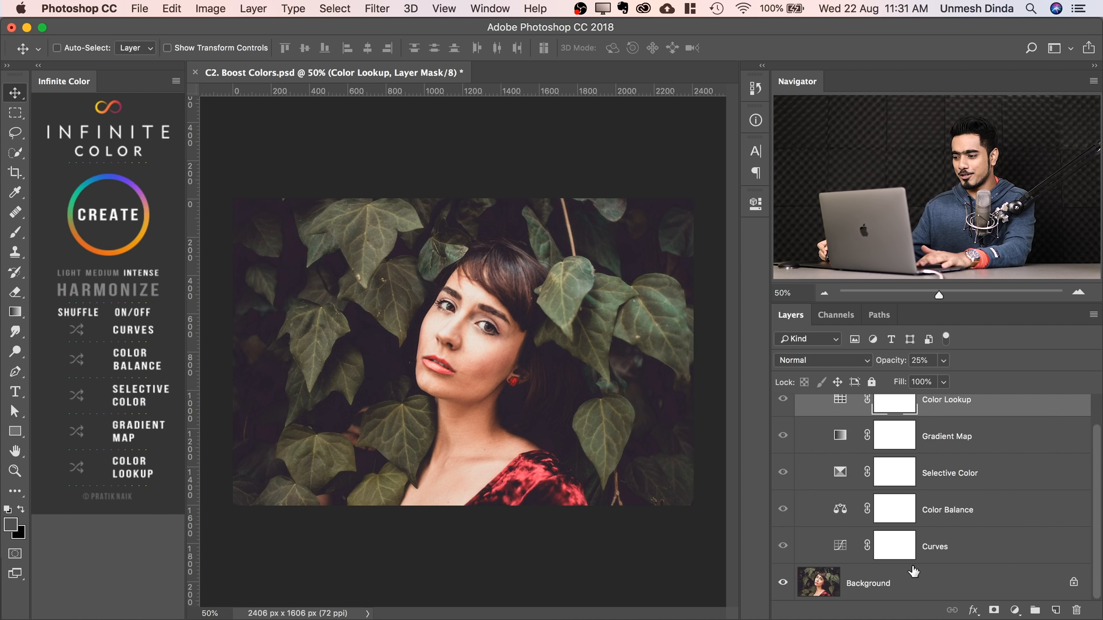
left_click(914, 571)
left_click(346, 11)
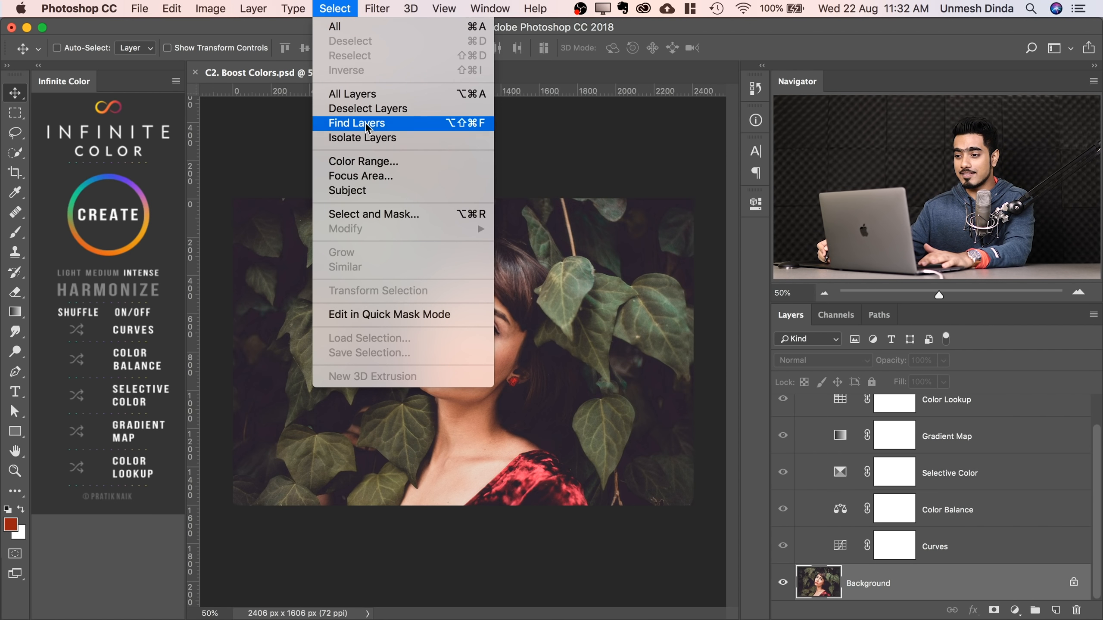
left_click(363, 162)
left_click_drag(593, 198, 687, 246)
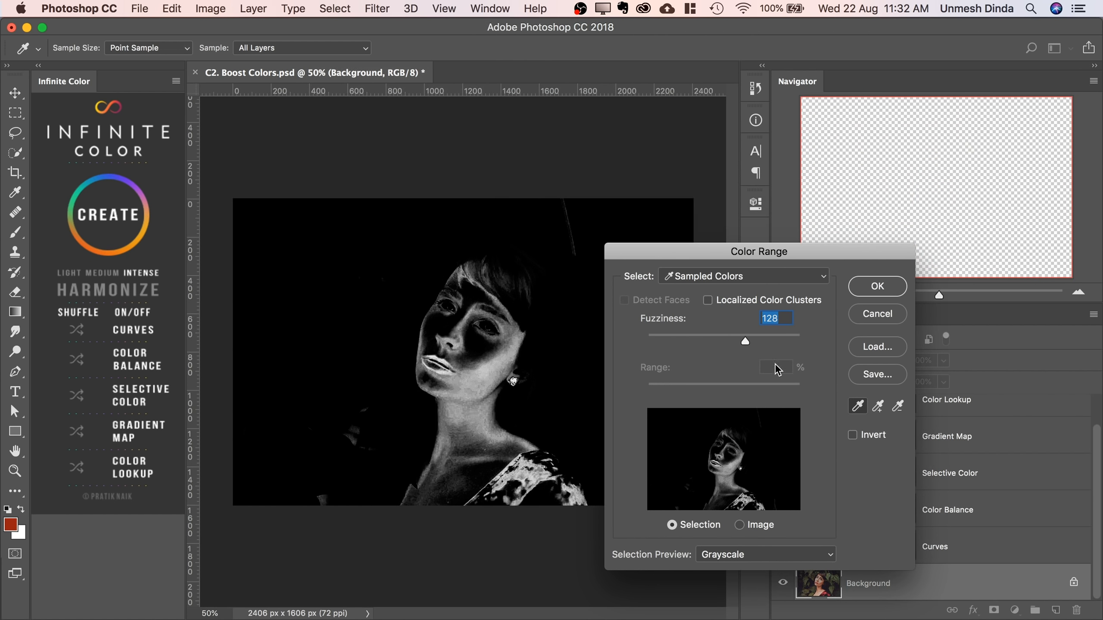
Turn off the Color Range selection preview, sample a leaf, set Fuzziness to 29, and add more leaf tones to the selection.
left_click(717, 558)
left_click(727, 531)
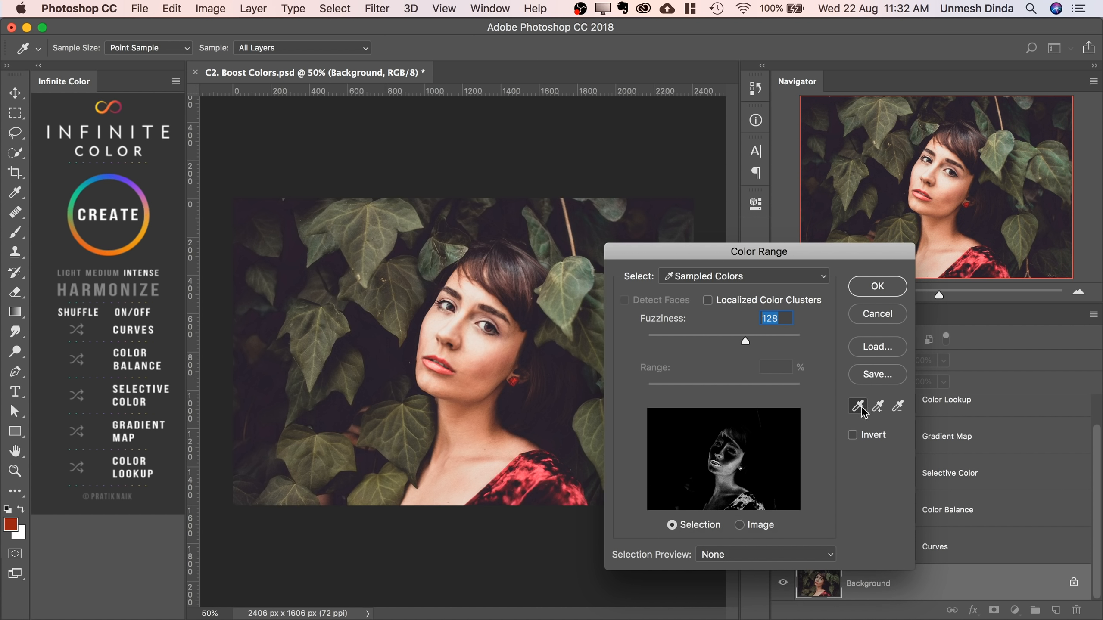
left_click(573, 290)
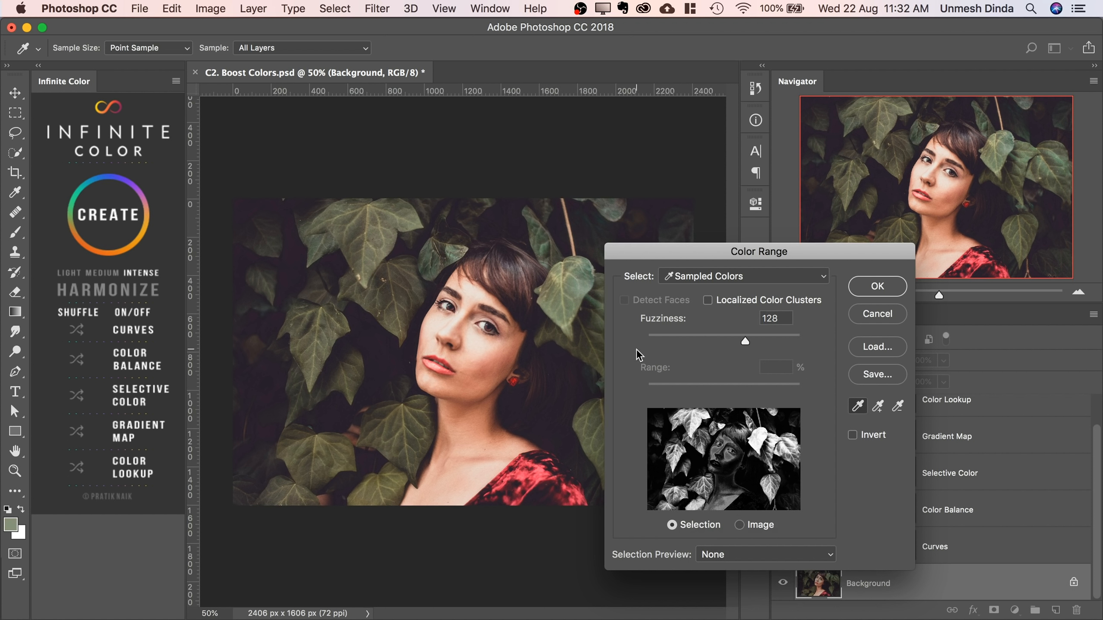
left_click_drag(741, 343, 670, 346)
left_click(877, 407)
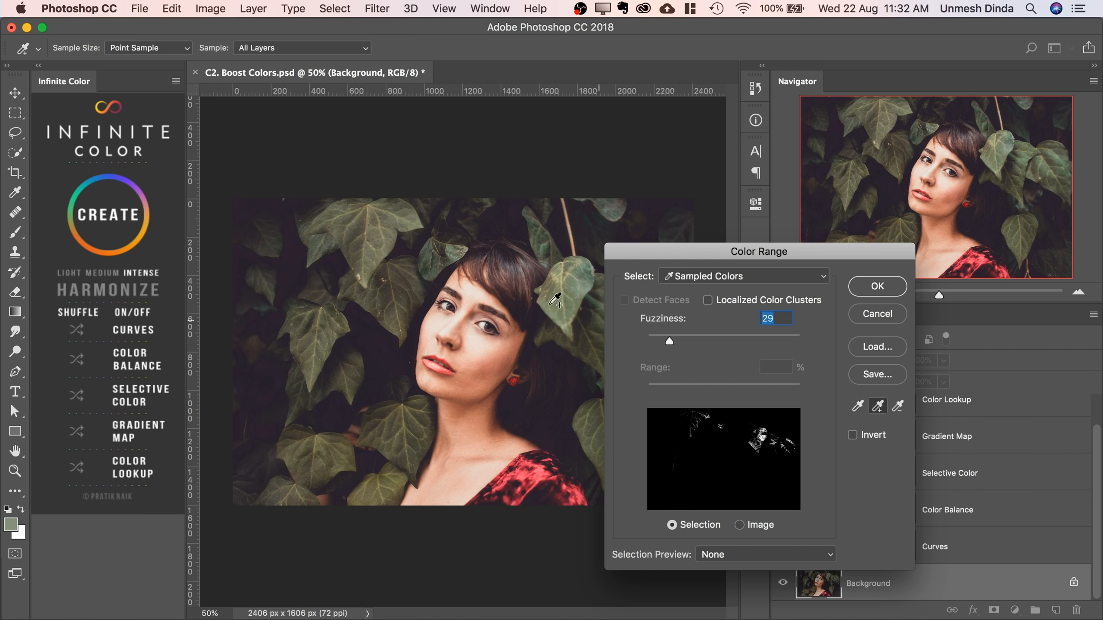
left_click(374, 239)
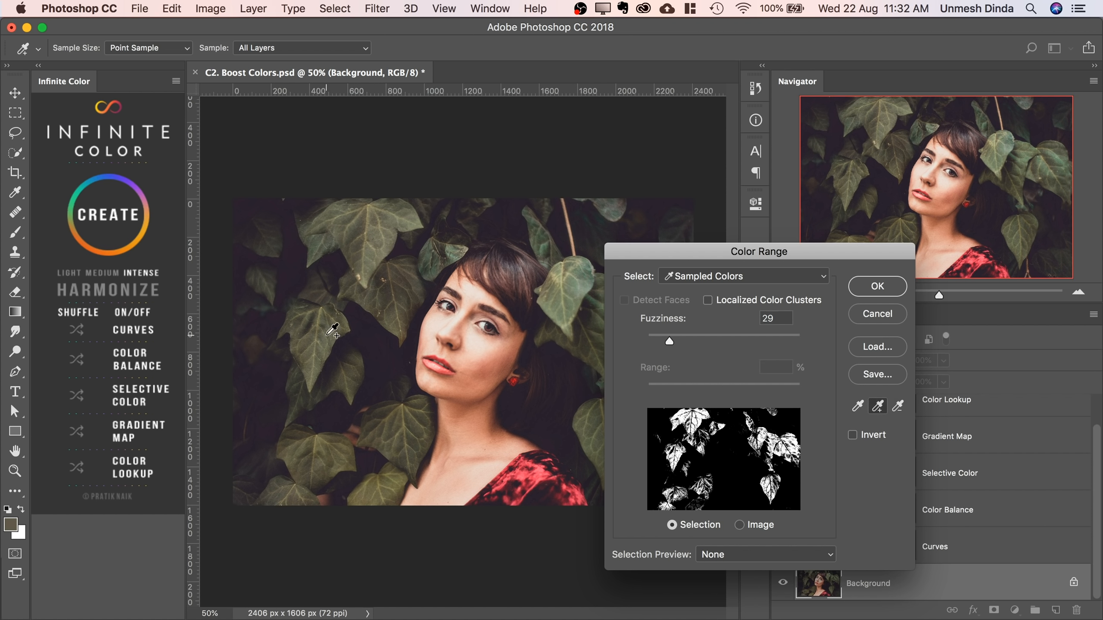
left_click(348, 326)
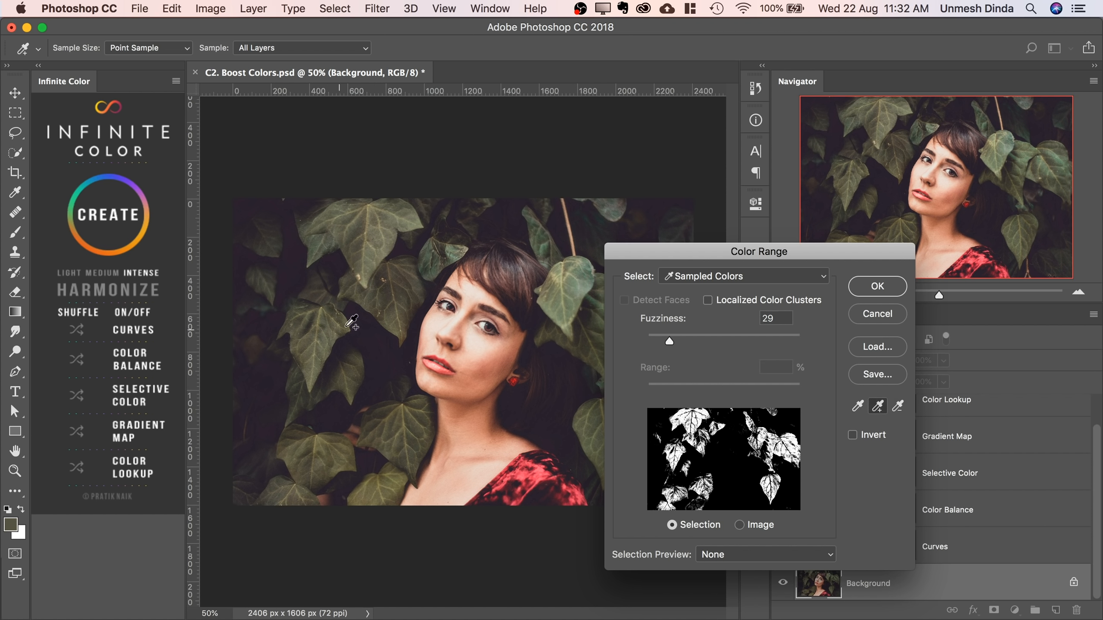
left_click(394, 489)
Refine the leaf selection using a Grayscale preview and a Fuzziness of 67, and accept it.
left_click_drag(653, 250, 212, 263)
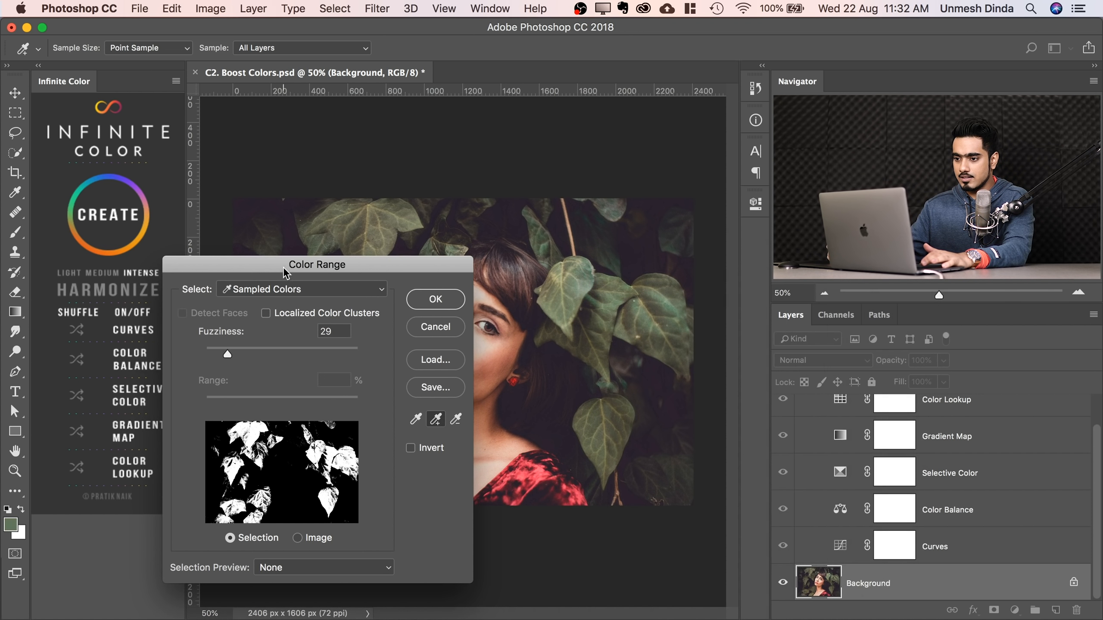
left_click_drag(263, 264, 629, 294)
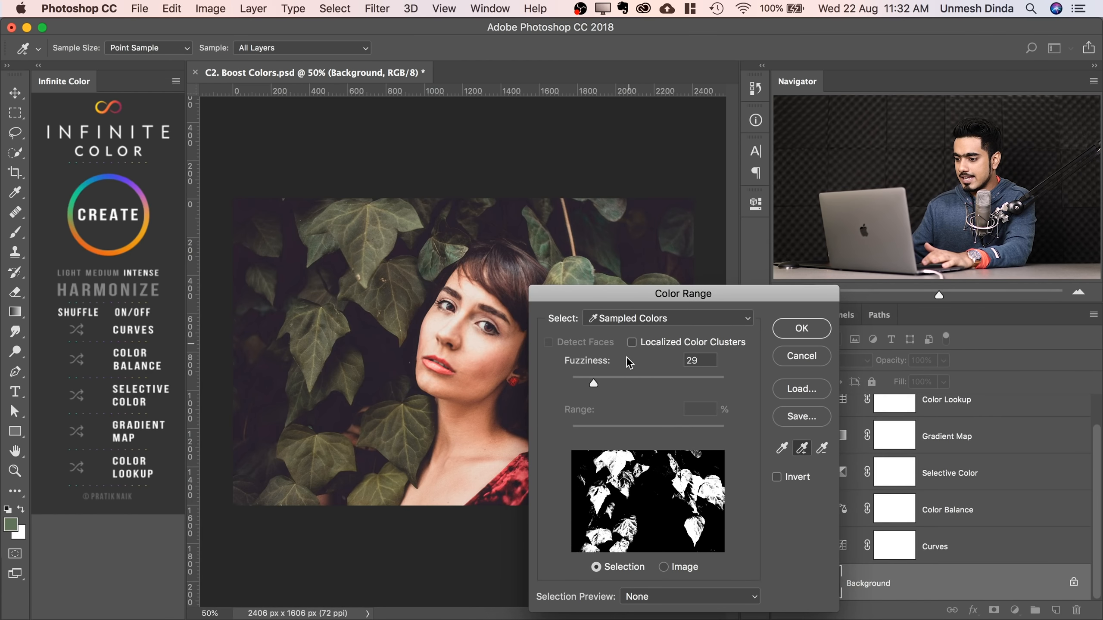
left_click(664, 598)
left_click(656, 541)
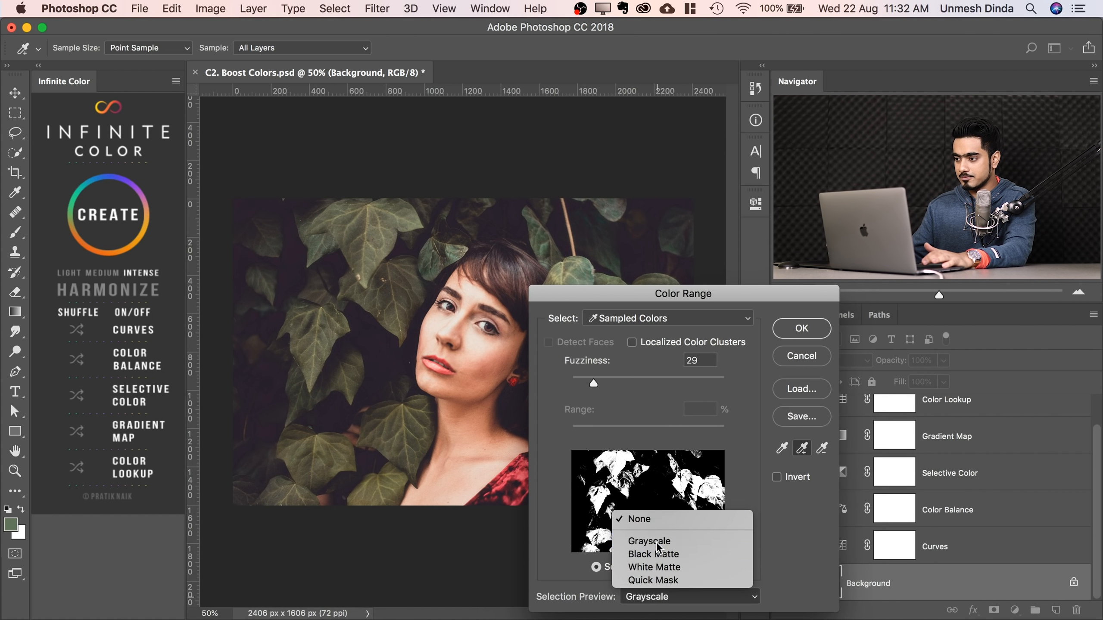
left_click_drag(642, 297, 691, 316)
left_click_drag(643, 401, 670, 402)
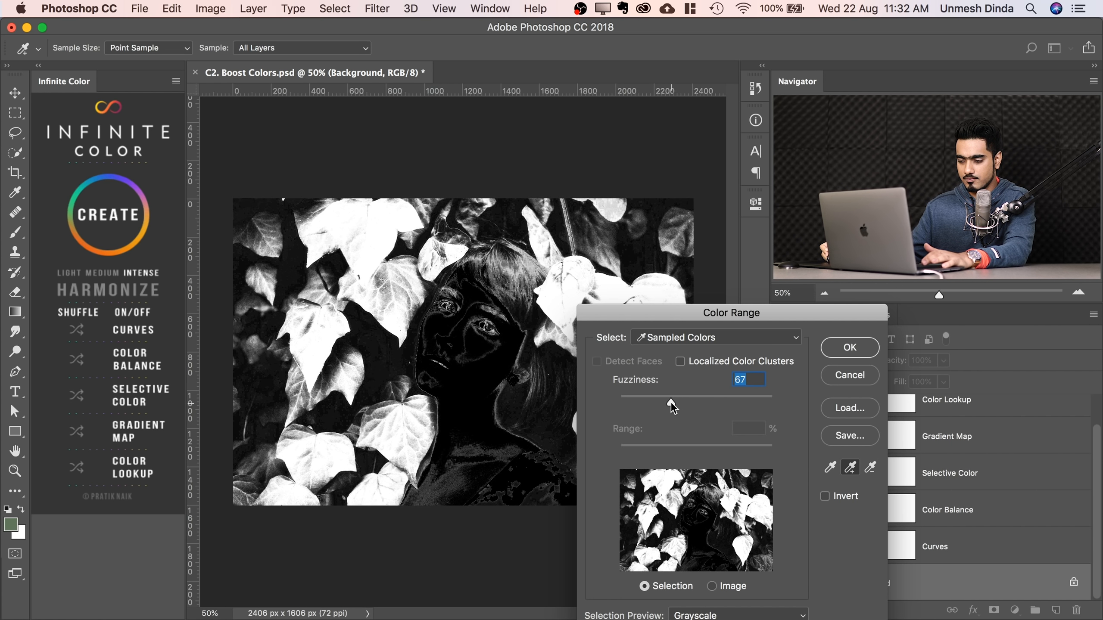
left_click(845, 355)
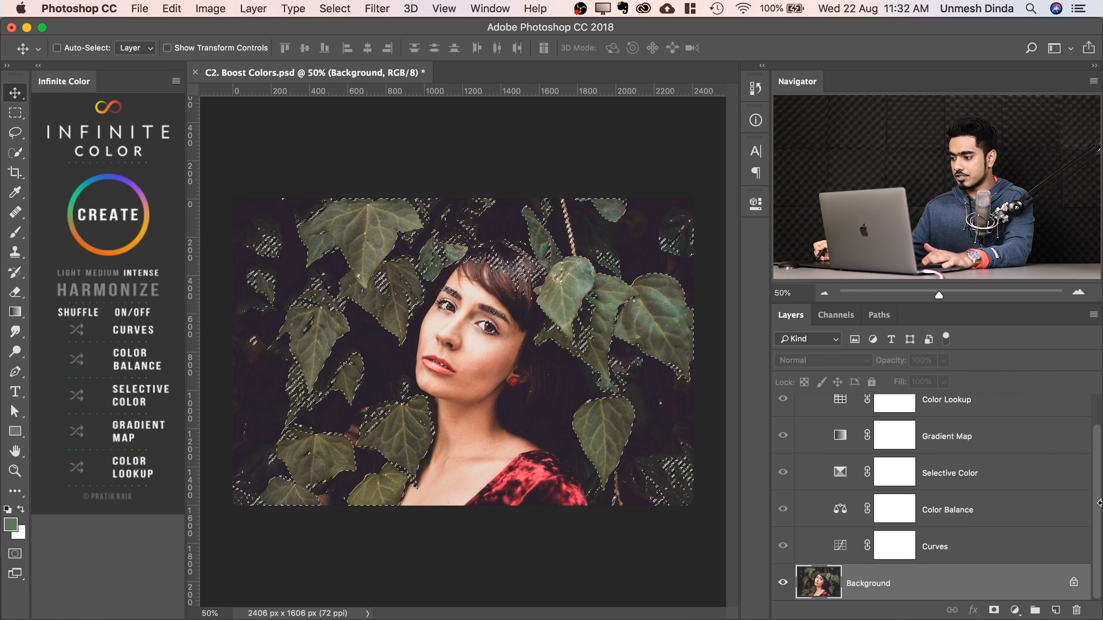
Show the Infinite Color group, mask it with the leaf selection, and compare the photo with and without it.
scroll(933, 452, "up", 2)
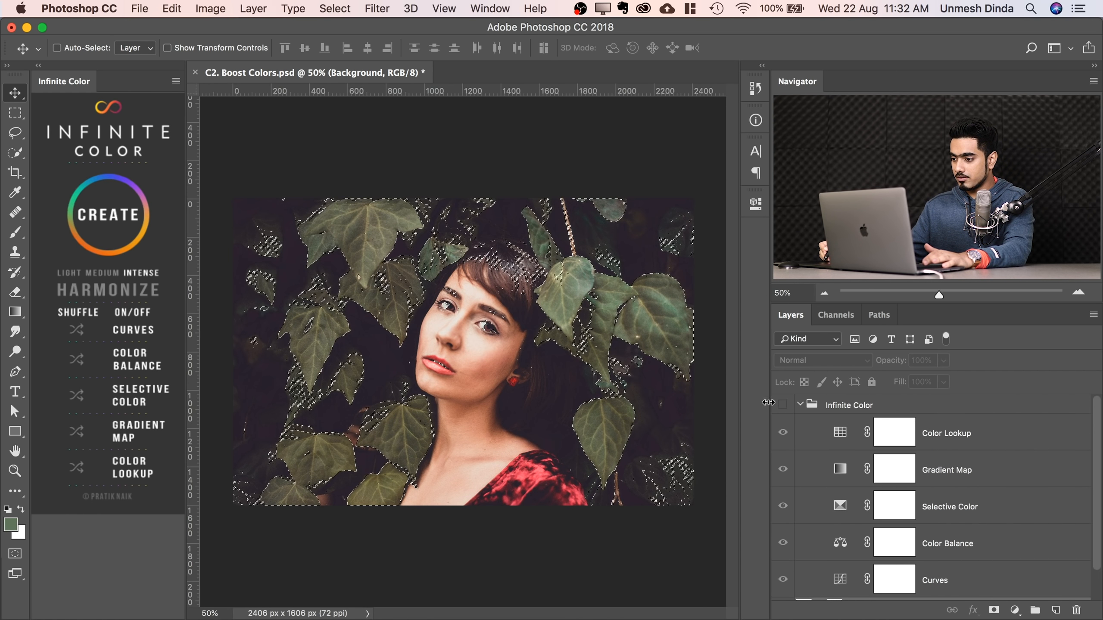
left_click(783, 404)
left_click(848, 405)
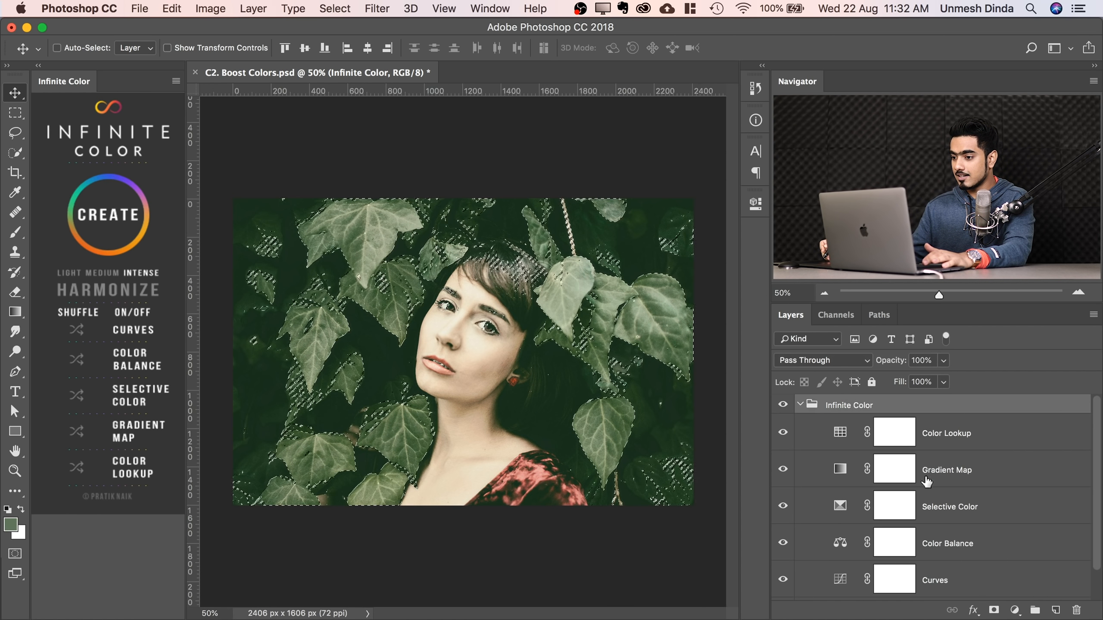
left_click(993, 610)
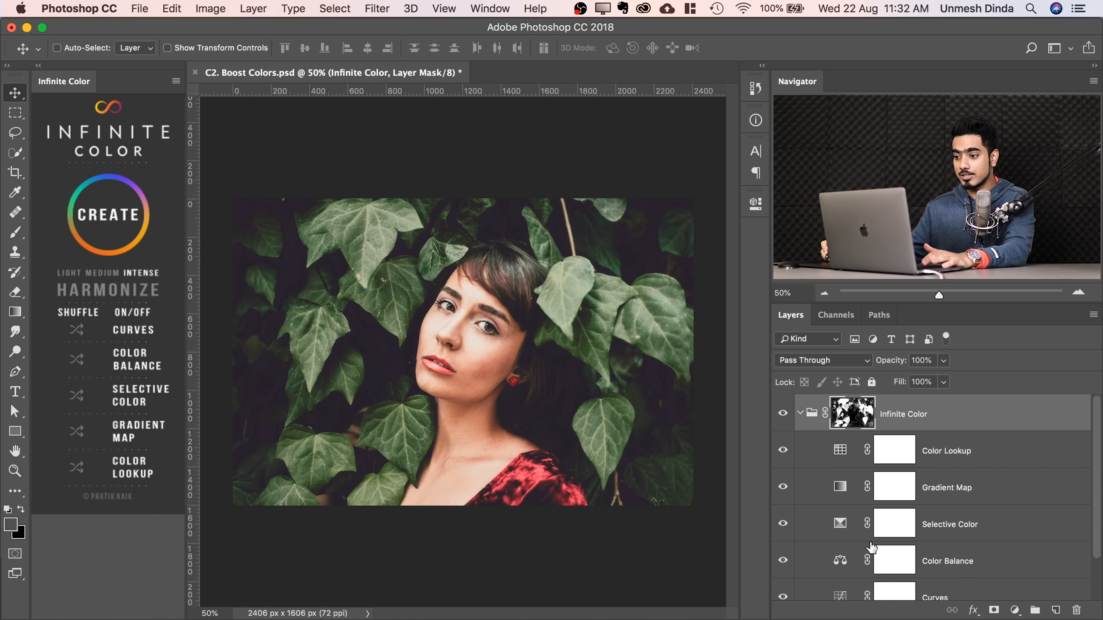
left_click(781, 416)
left_click(781, 416)
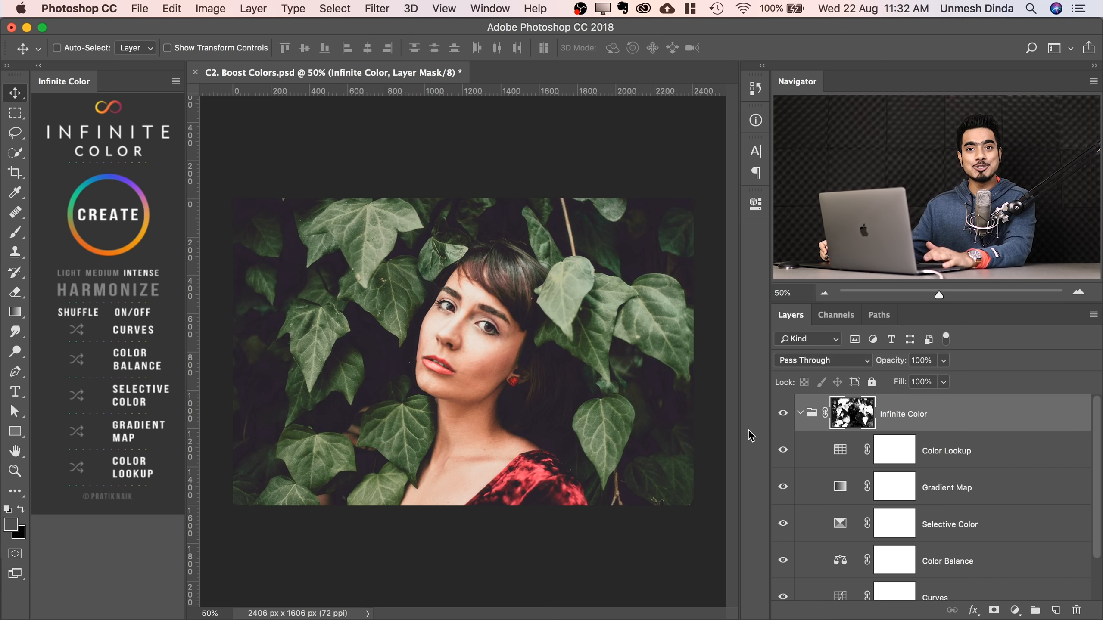
Generate new Intense grades for the masked leaves until they are a natural green, and compare the result by toggling the group.
left_click(117, 239)
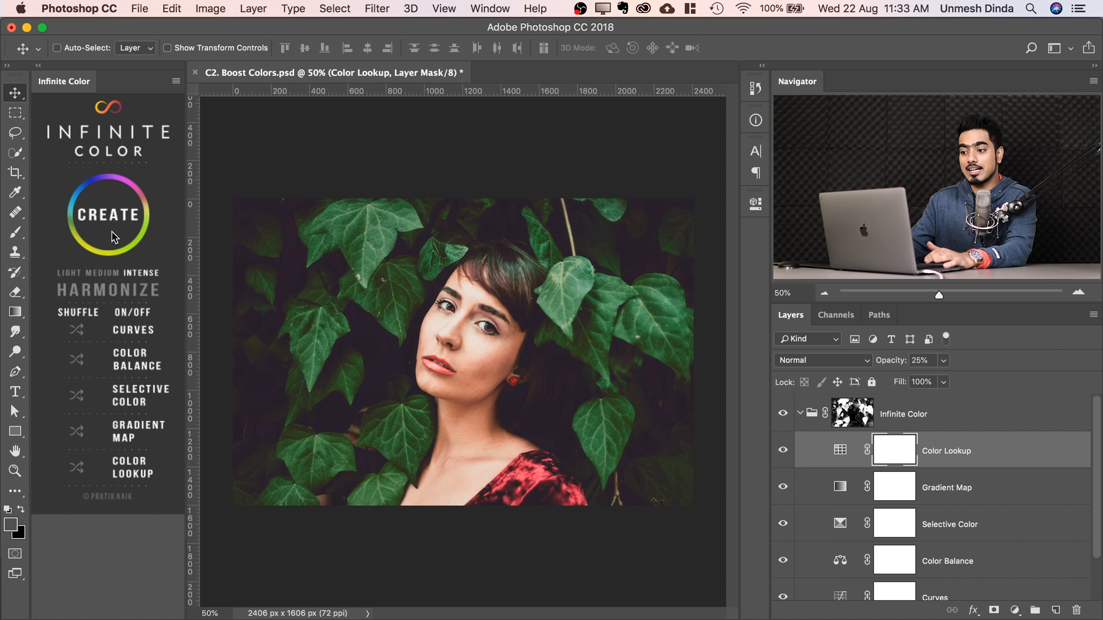
left_click(113, 231)
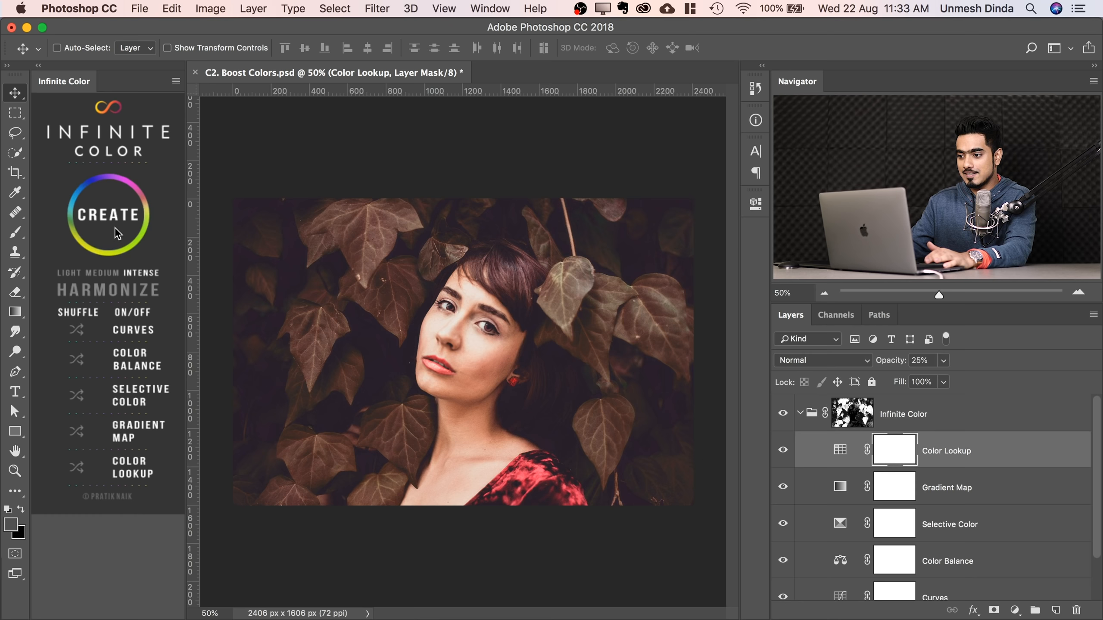
left_click(114, 229)
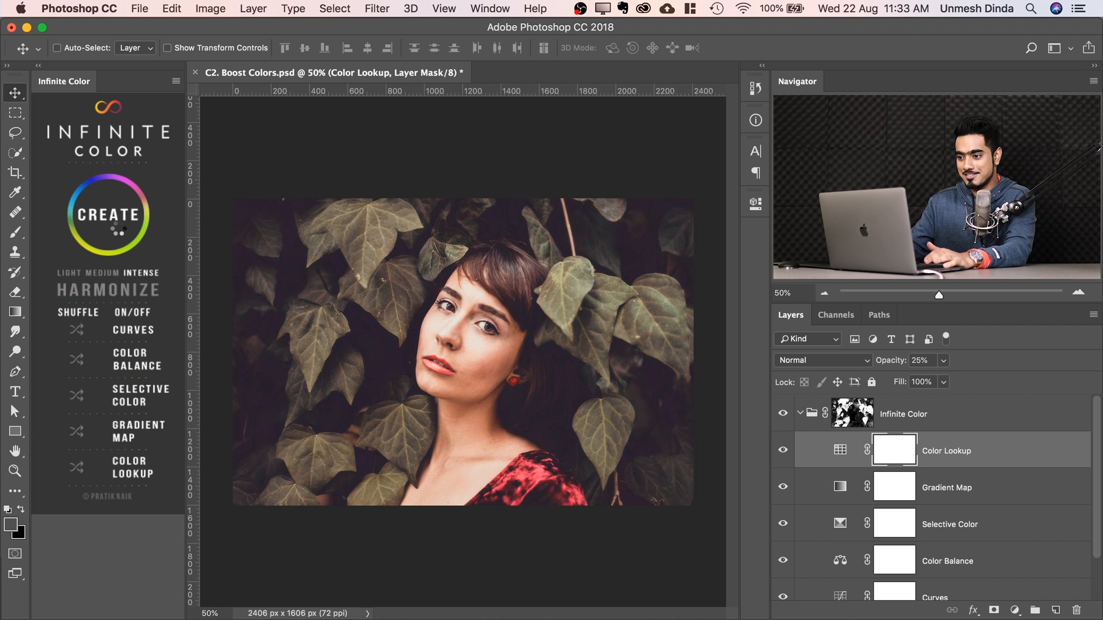
left_click(116, 228)
left_click(115, 238)
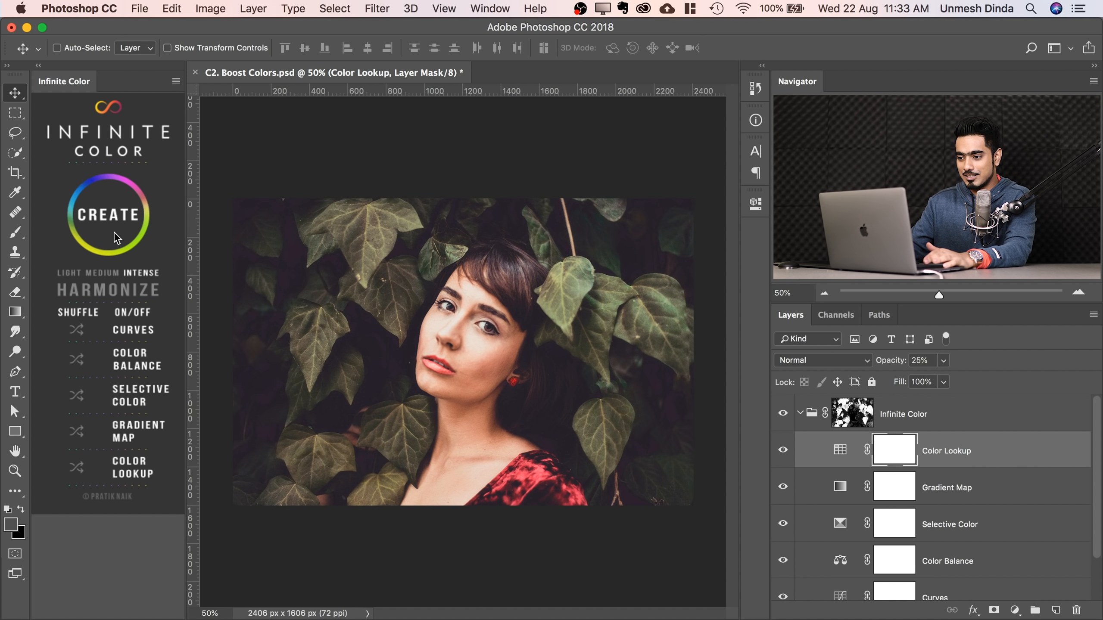
left_click(114, 237)
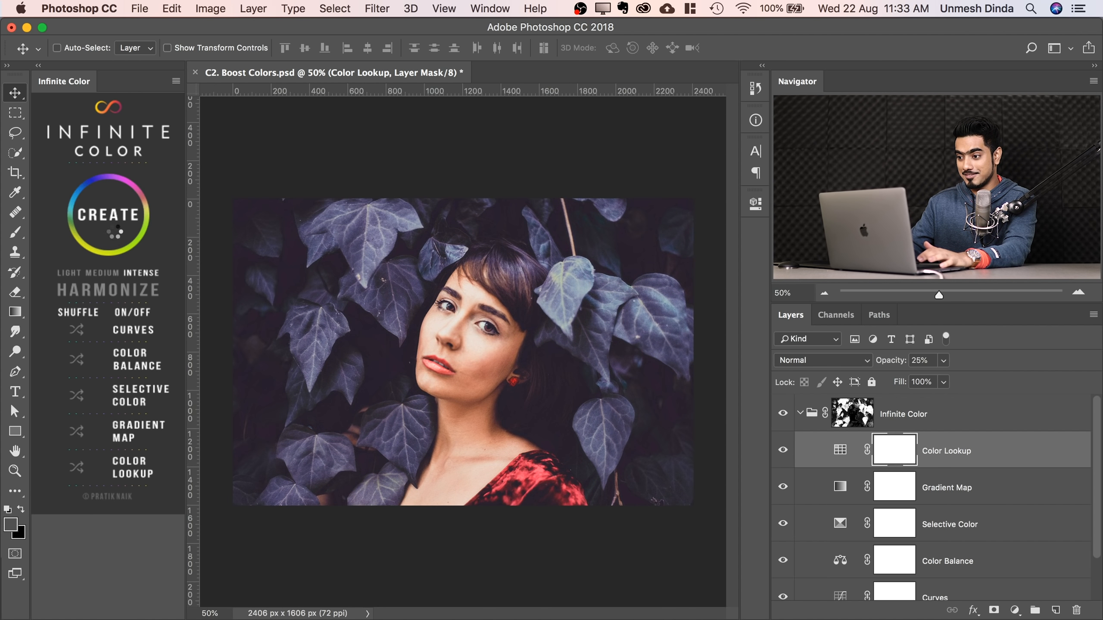
left_click(115, 232)
left_click(117, 232)
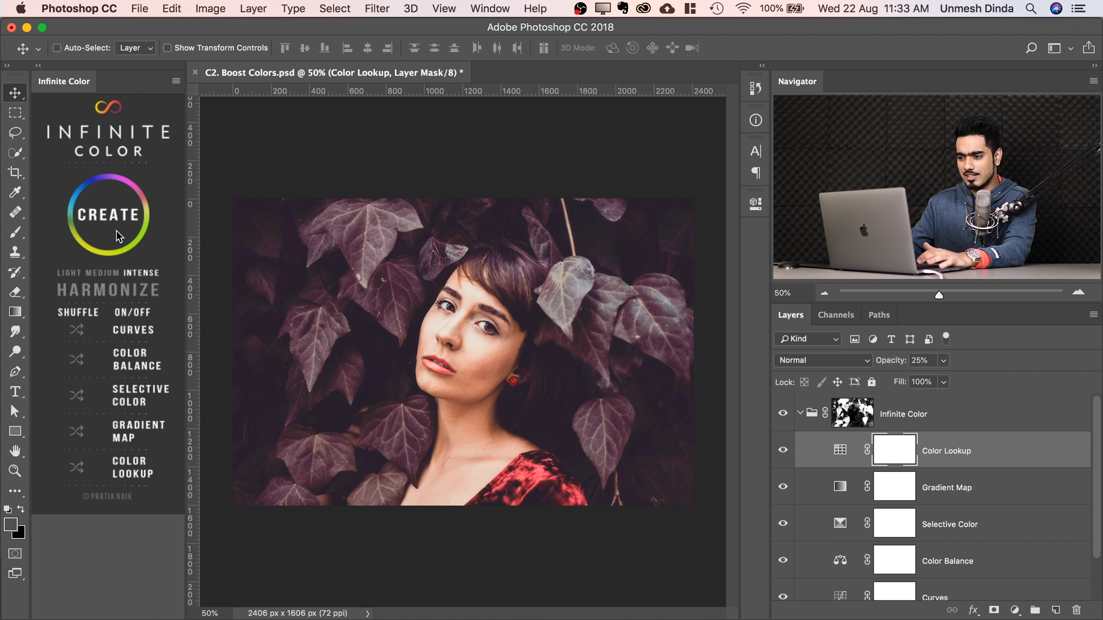
left_click(115, 230)
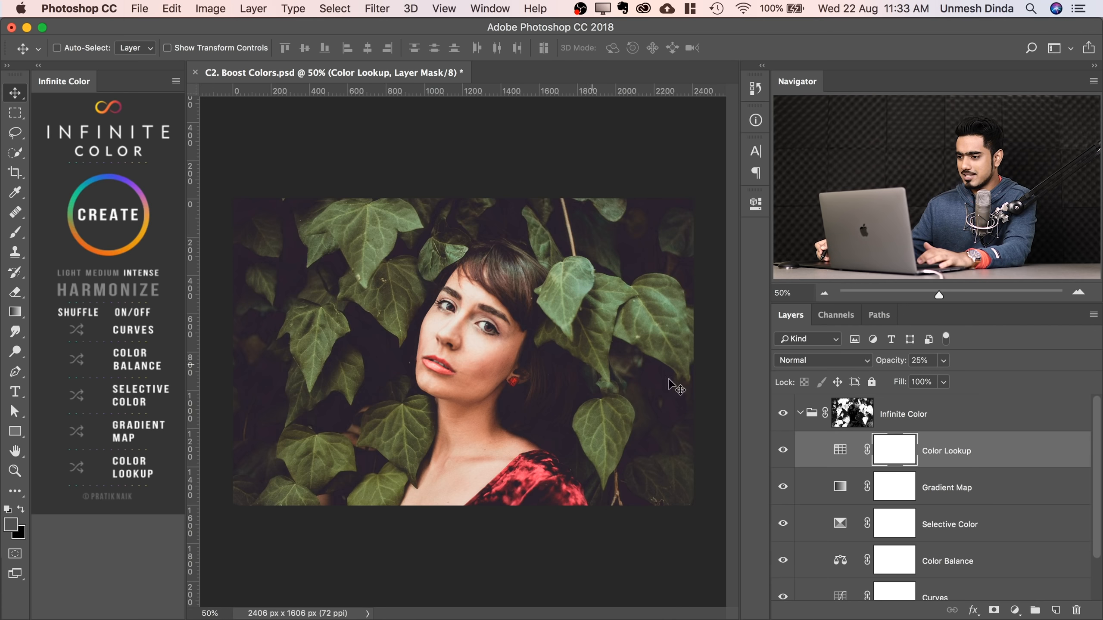
left_click(783, 414)
left_click(784, 415)
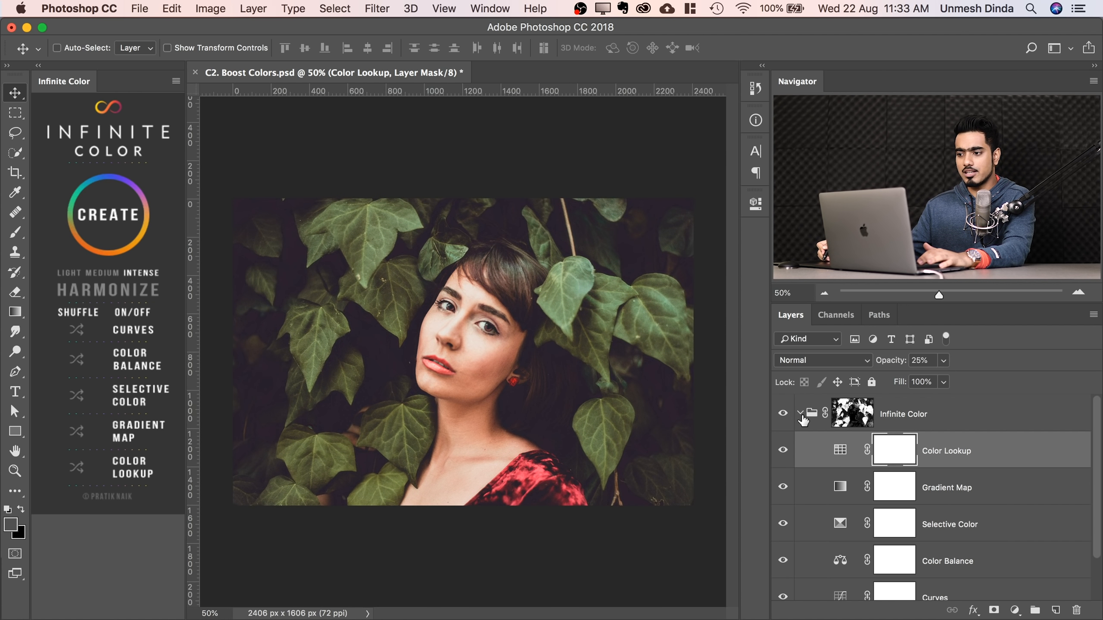
Collapse the masked Infinite Color group and rename it Leaves.
left_click(801, 415)
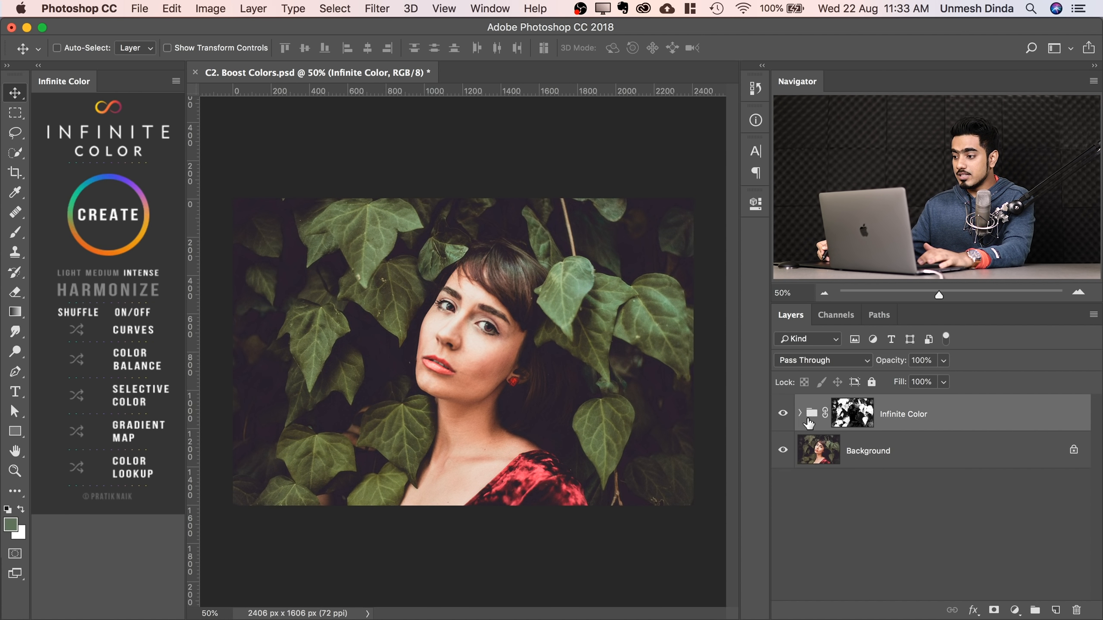
double_click(905, 414)
type("Leaves")
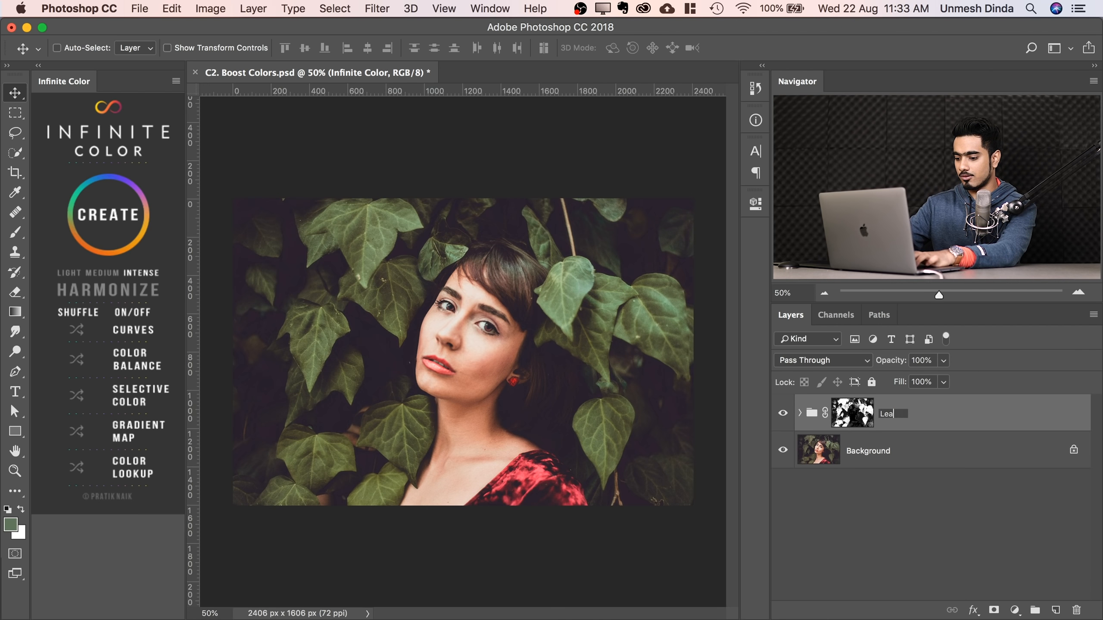
key("Return")
Create a second Infinite Color grade and mask its group with an inverted copy of the Leaves mask.
left_click(108, 212)
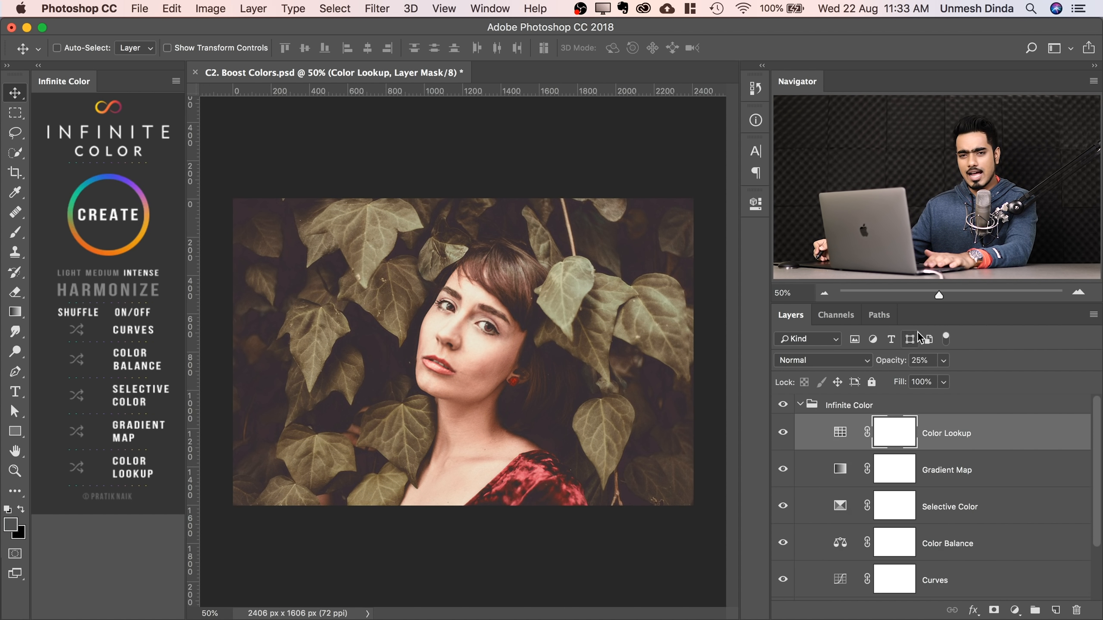
left_click_drag(1093, 428, 1095, 477)
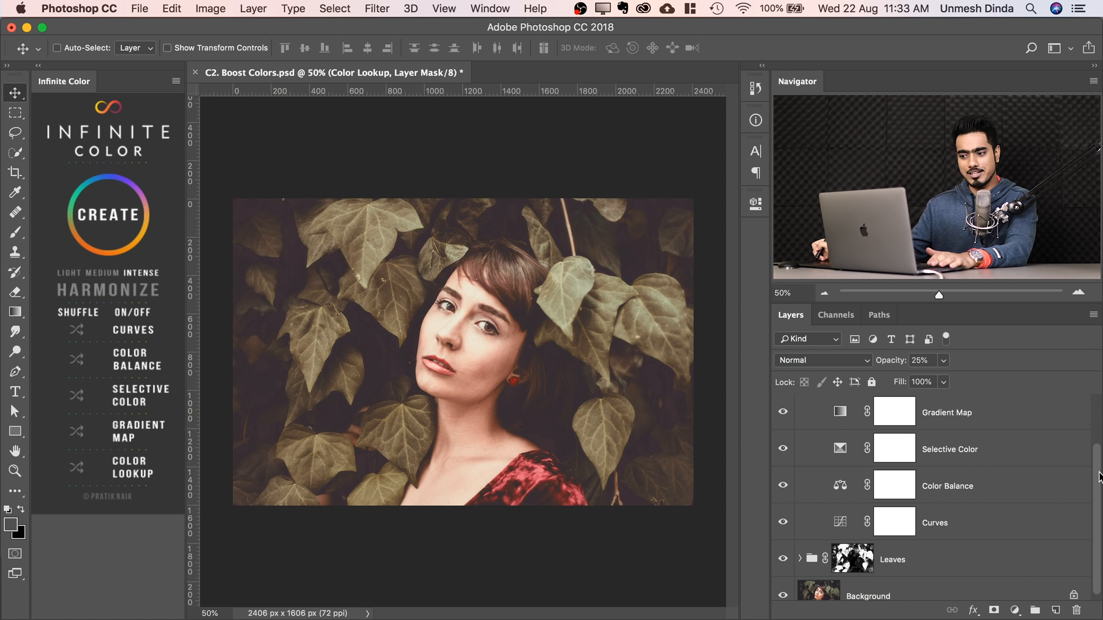
left_click_drag(856, 554, 858, 423)
left_click(855, 419)
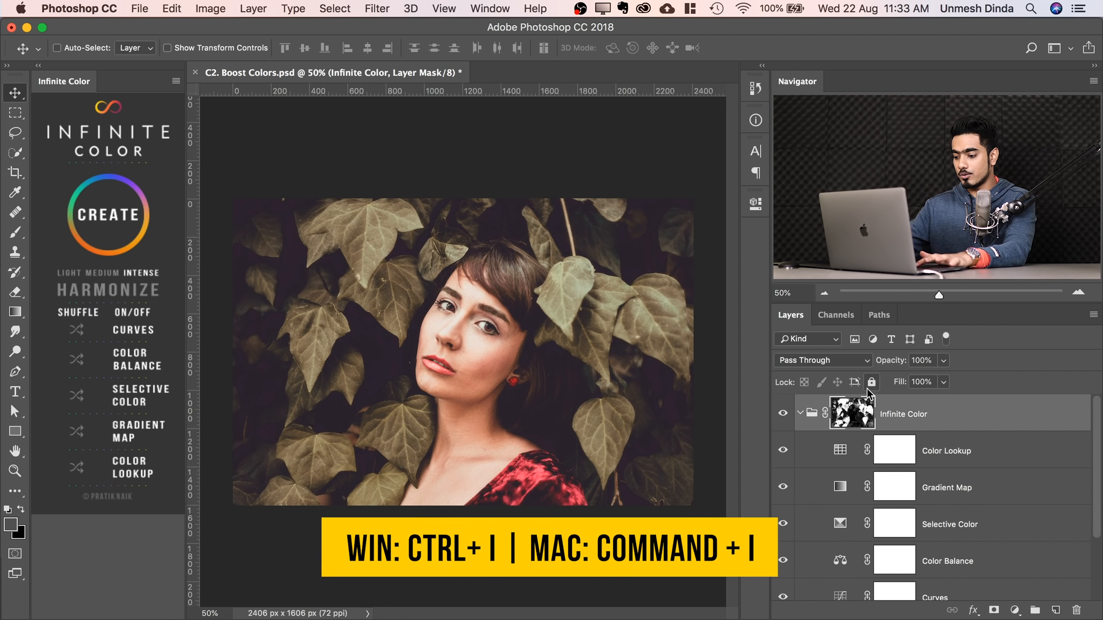
key("super+i")
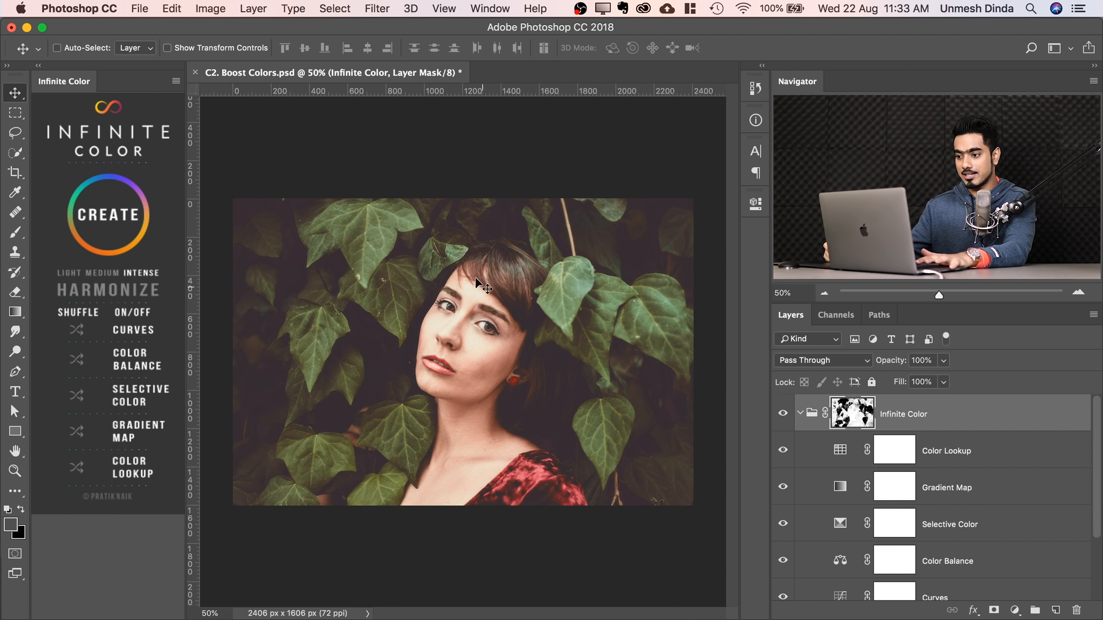
Generate Light grades for the non-leaf areas until the skin and dress look natural, and compare by toggling the group.
left_click(109, 224)
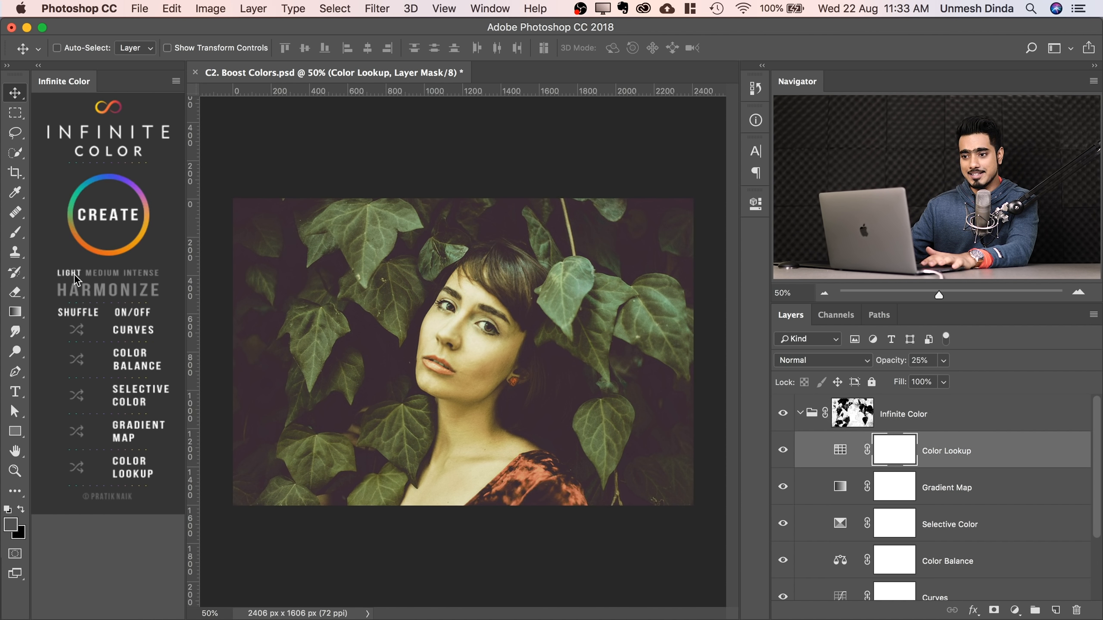
left_click(104, 224)
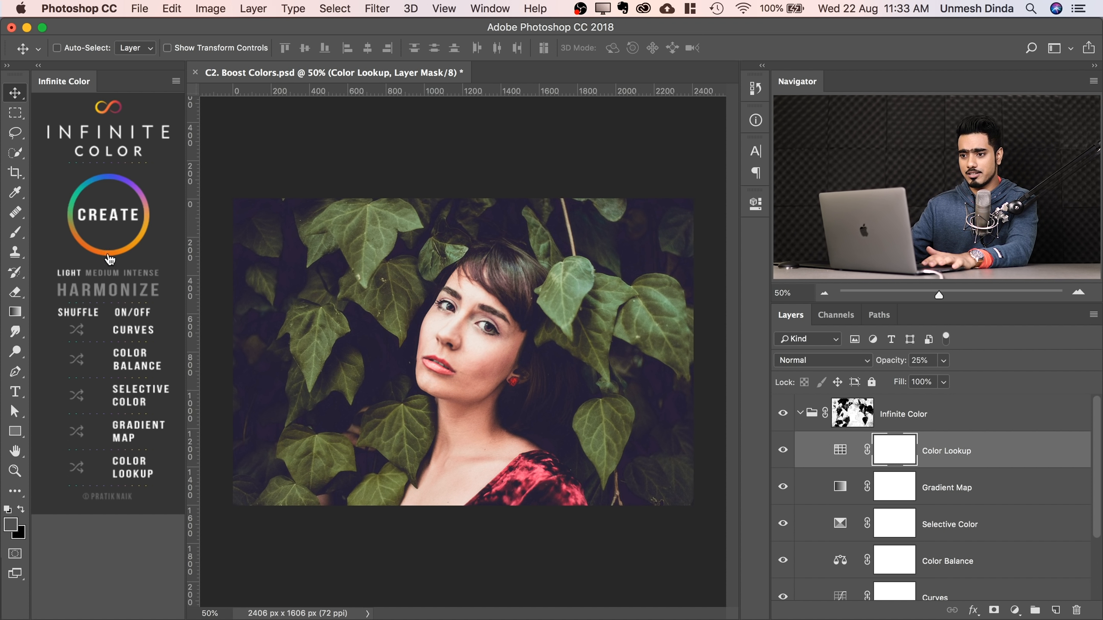
left_click(106, 219)
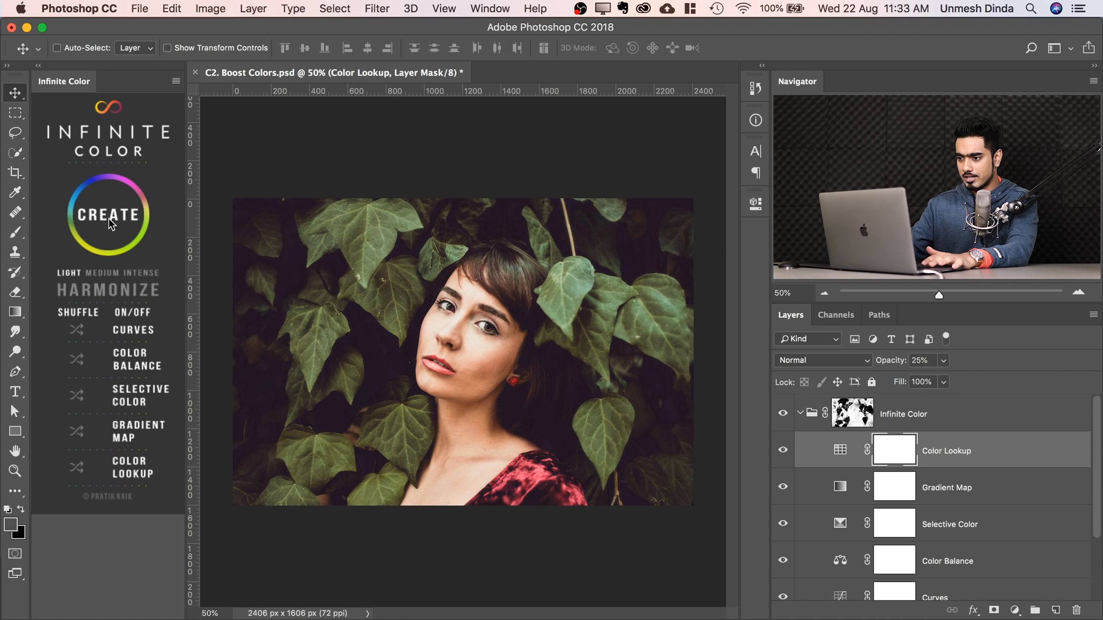
left_click(783, 415)
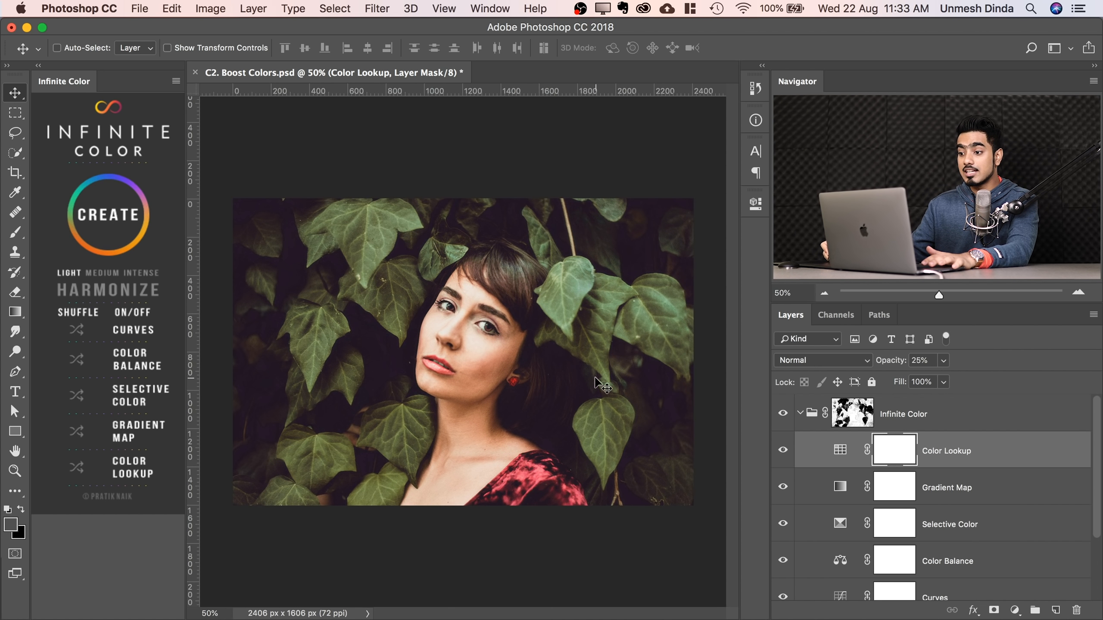
Harmonize the colors of the photo in D1. Harmonize.psd with Infinite Color and inspect the woman up close.
key("super+0")
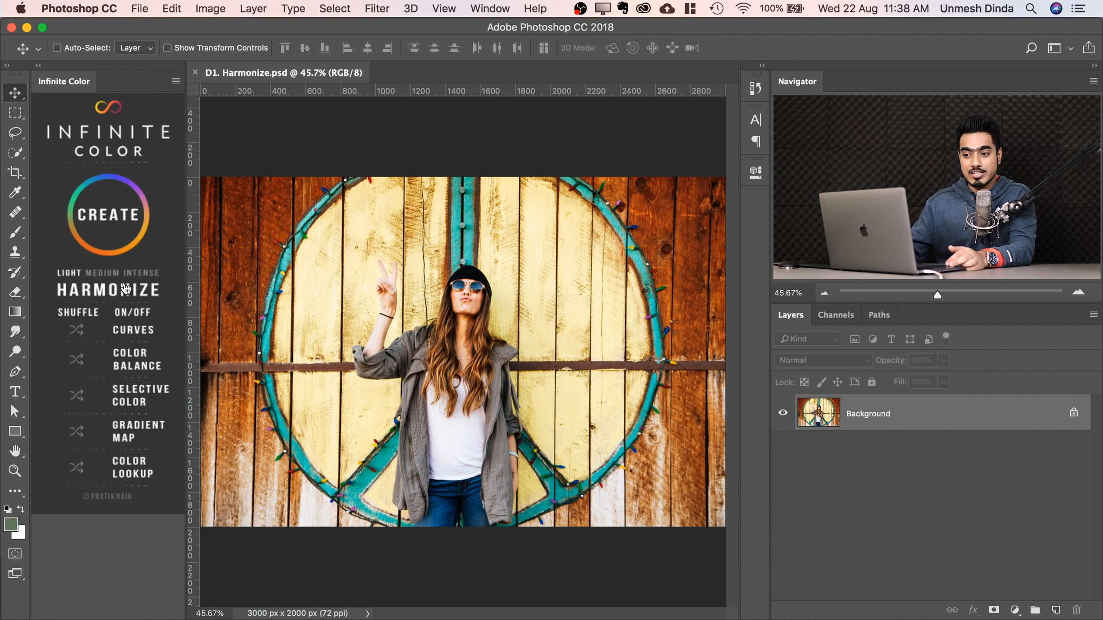
left_click(138, 298)
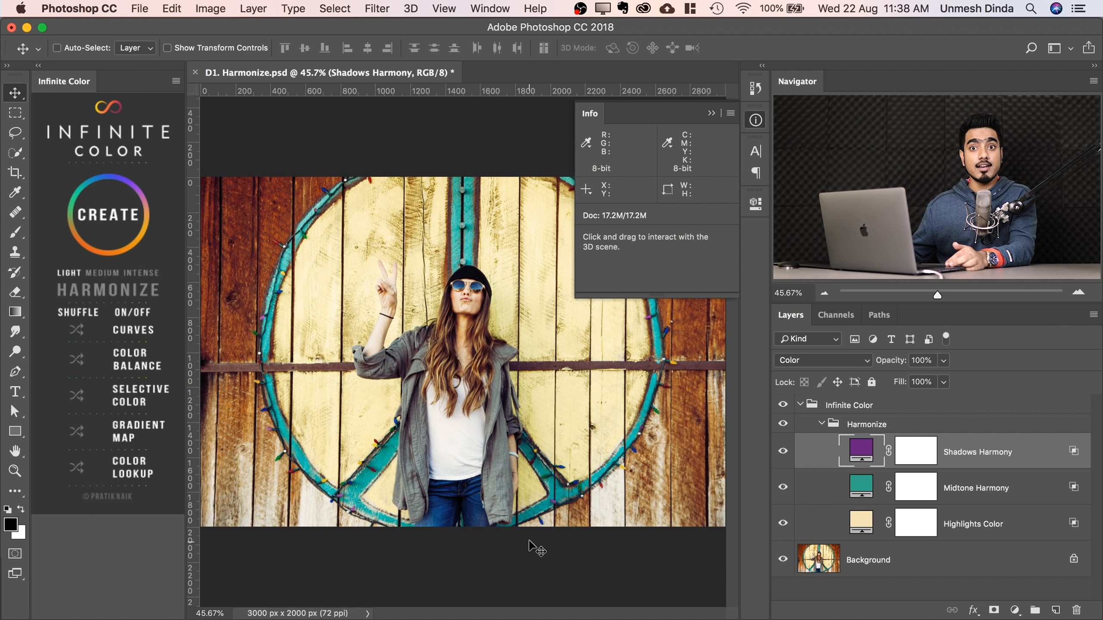
left_click(467, 310, "super")
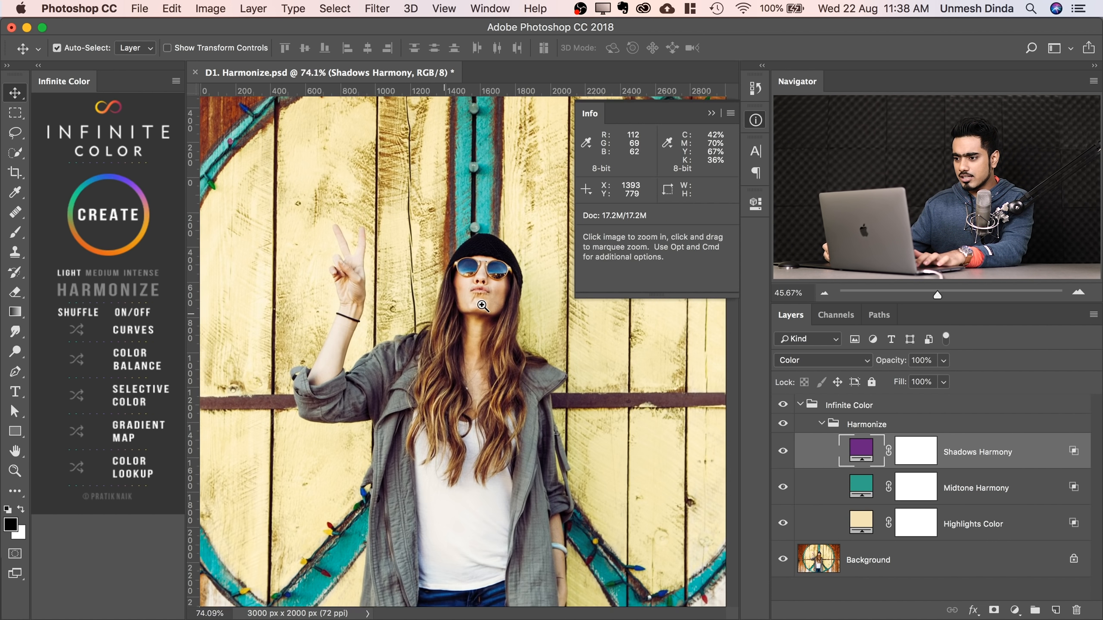
Collapse the Info panel and compare the woman's photo with the Harmonize group hidden and shown.
left_click_drag(482, 305, 549, 313)
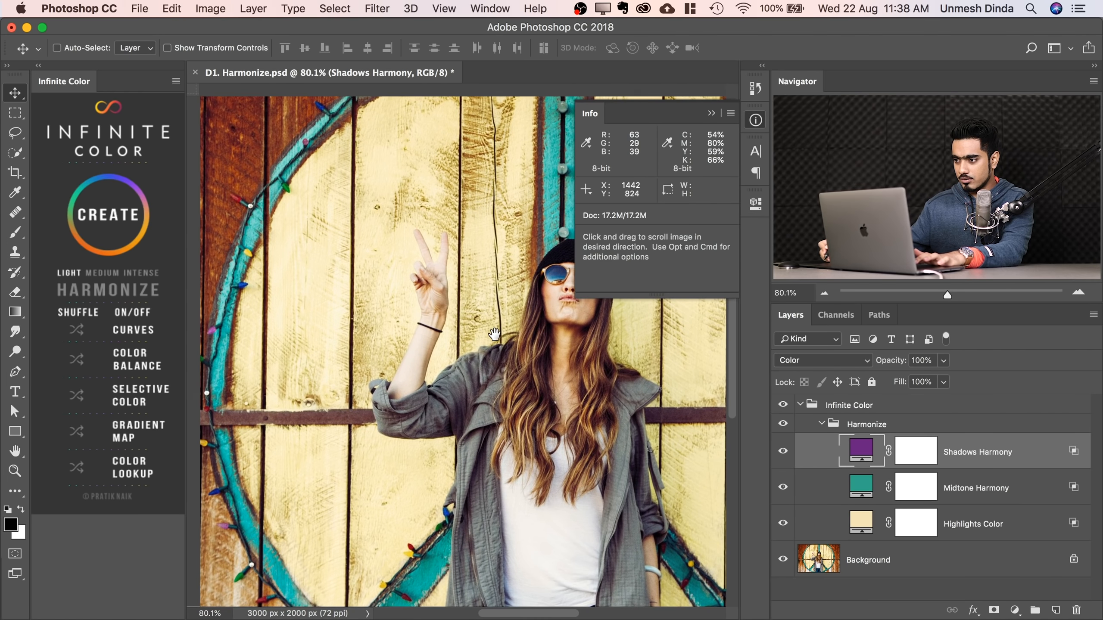
left_click(715, 113)
mouse_move(484, 278)
left_mouse_down()
mouse_move(469, 278)
mouse_move(501, 284)
left_mouse_up()
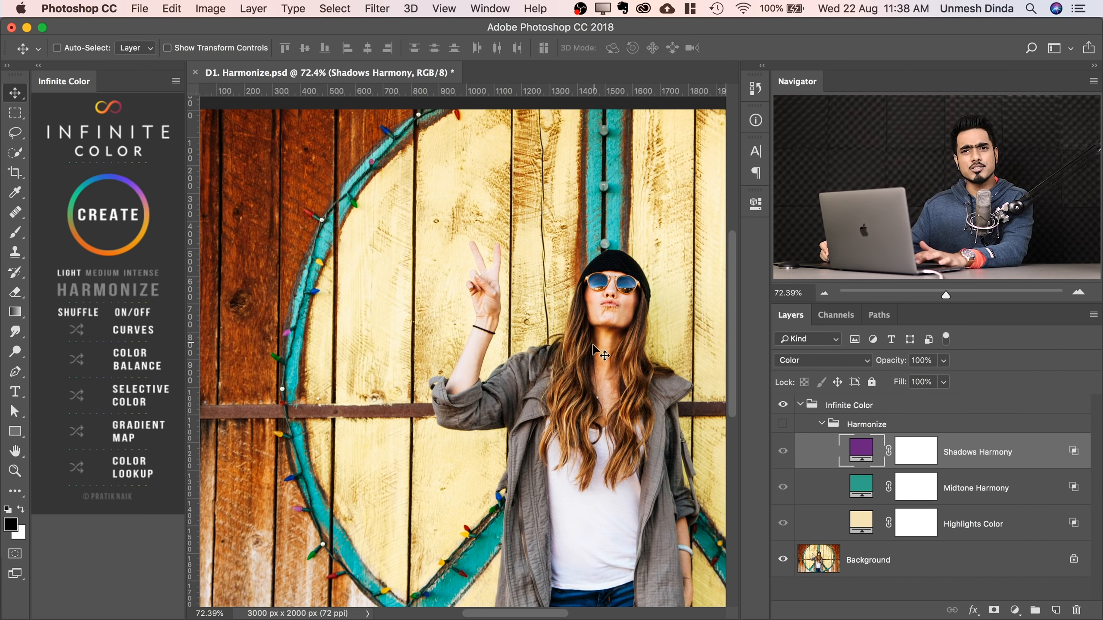
left_click(783, 425)
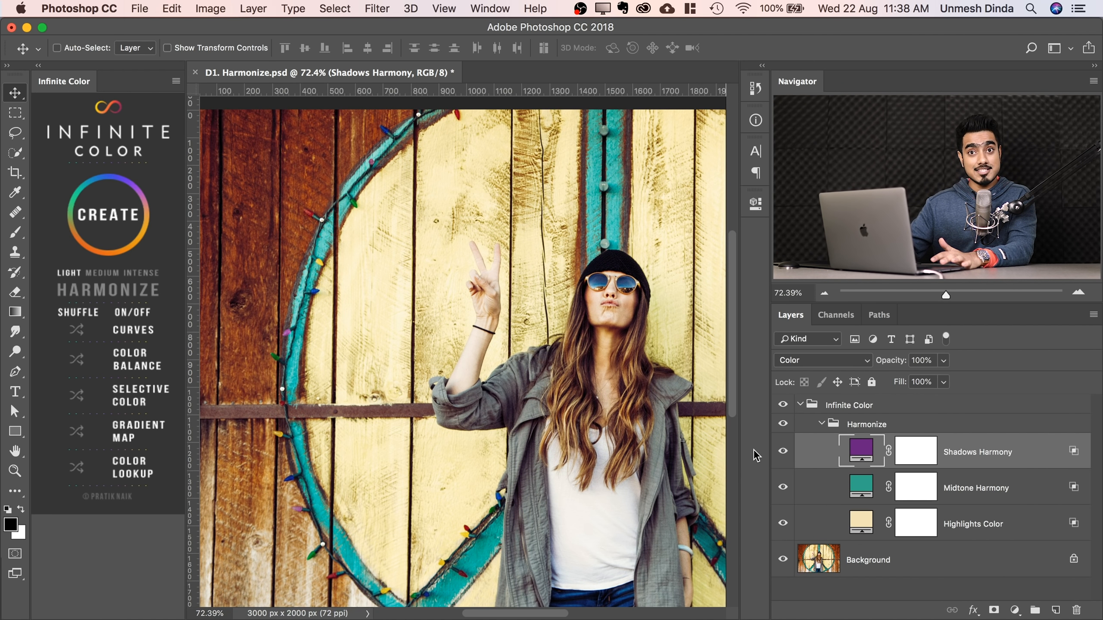
Recolor the Highlights Color fill to a stronger warm yellow with hue 45, saturation 43% and brightness 95%.
double_click(861, 523)
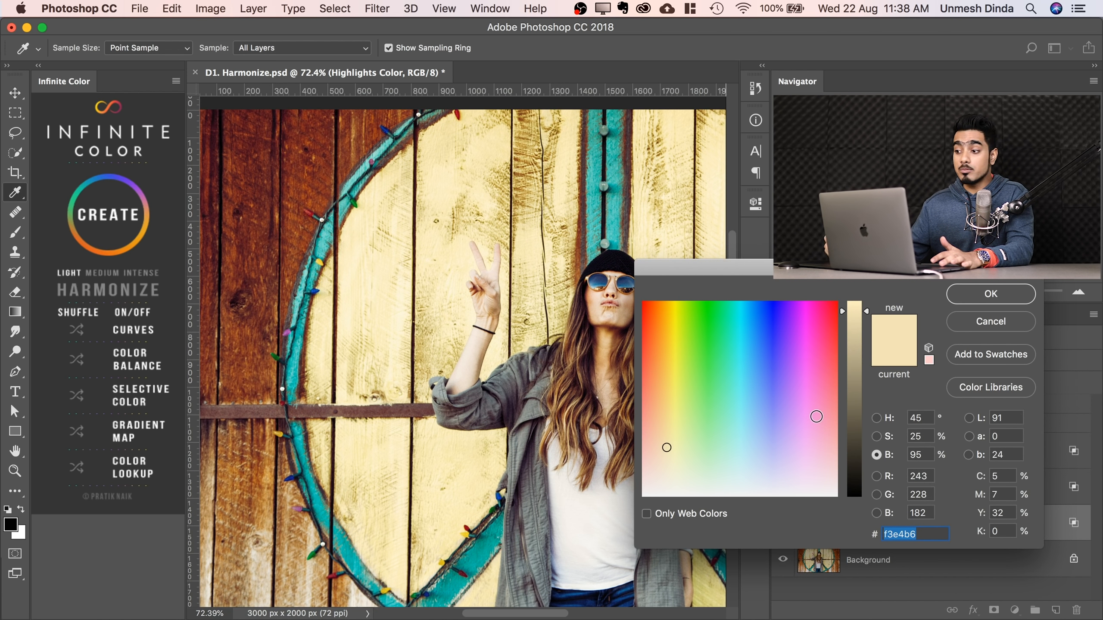
left_click(875, 419)
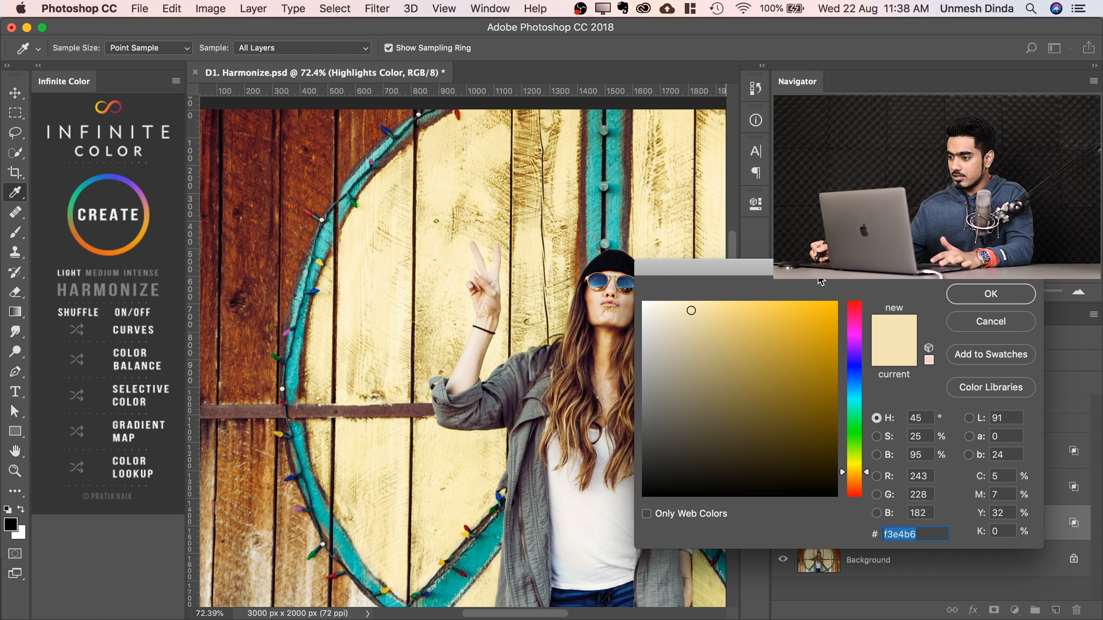
left_click_drag(820, 267, 870, 388)
mouse_move(771, 450)
left_mouse_down()
mouse_move(785, 432)
mouse_move(775, 431)
left_mouse_up()
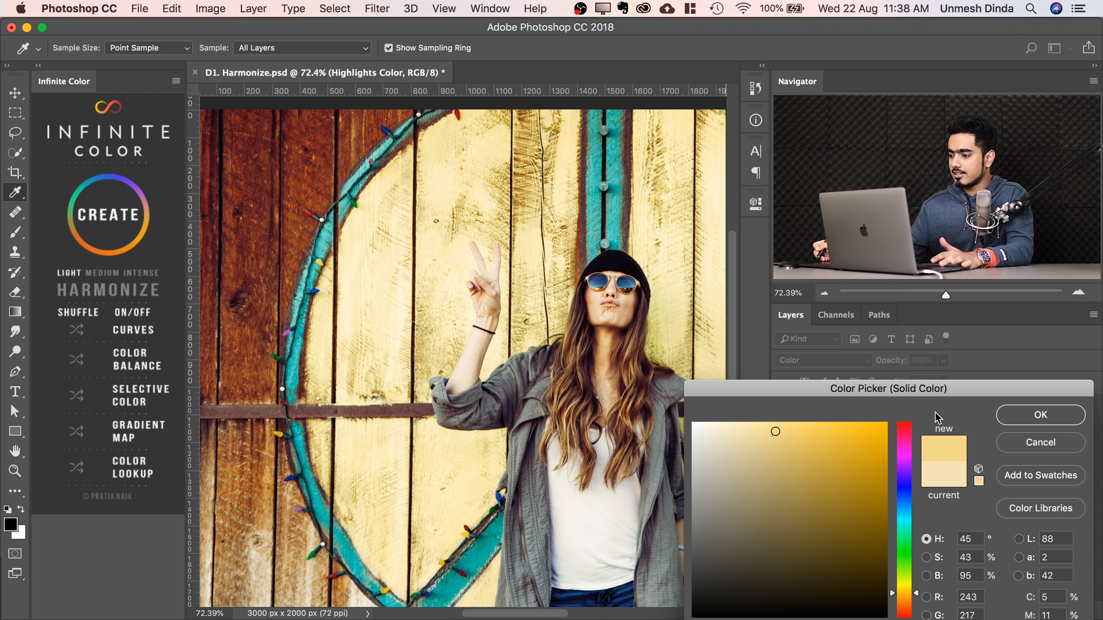
left_click(1003, 419)
Recolor the Midtone Harmony fill from teal to a dark mustard yellow.
double_click(861, 489)
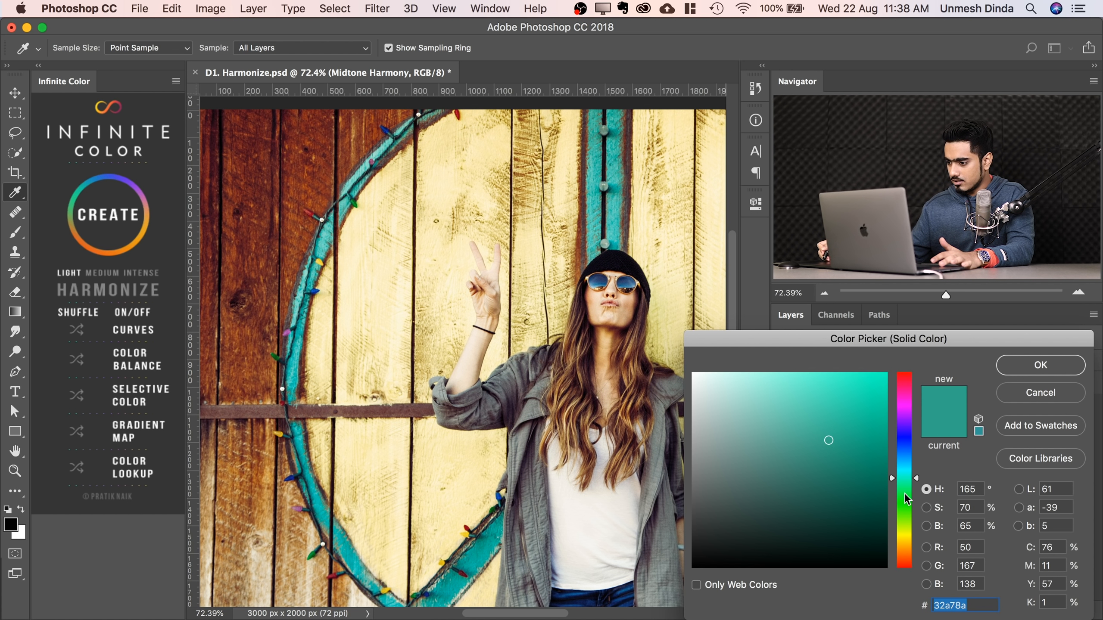
left_click_drag(906, 499, 905, 542)
left_click_drag(878, 460, 845, 440)
left_click(1026, 373)
Recolor the Shadows Harmony fill to a dark reddish brown sampled from the photo.
double_click(858, 457)
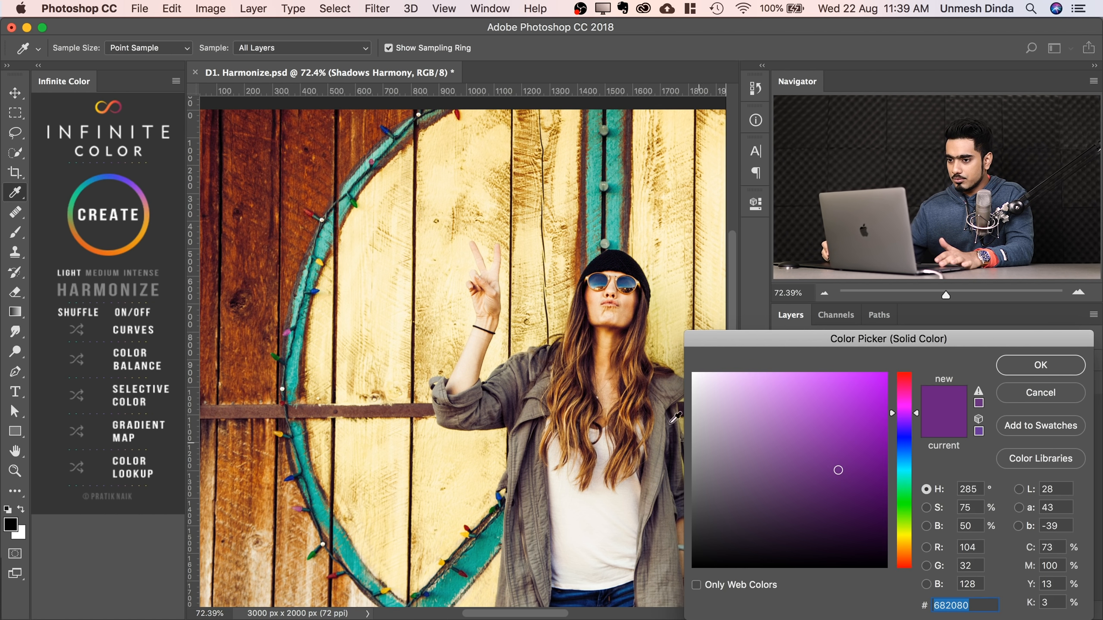
left_click(258, 138)
left_click(514, 270)
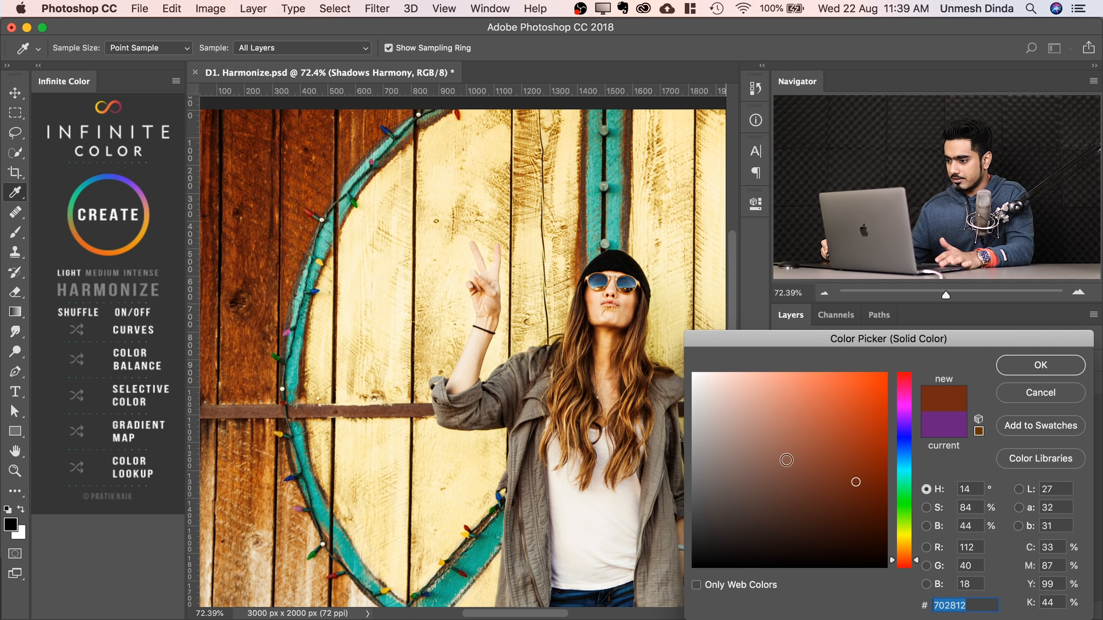
left_click(1040, 365)
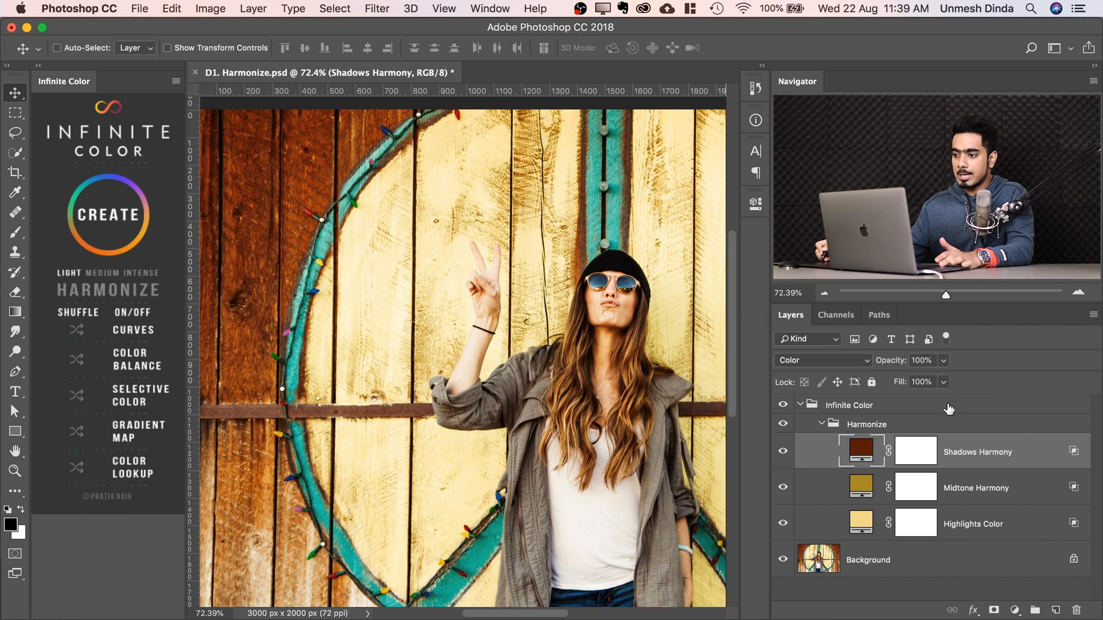
Try 25% and 72% opacity on the Harmonize group, settle on 35%, and compare by toggling the group.
left_click(887, 425)
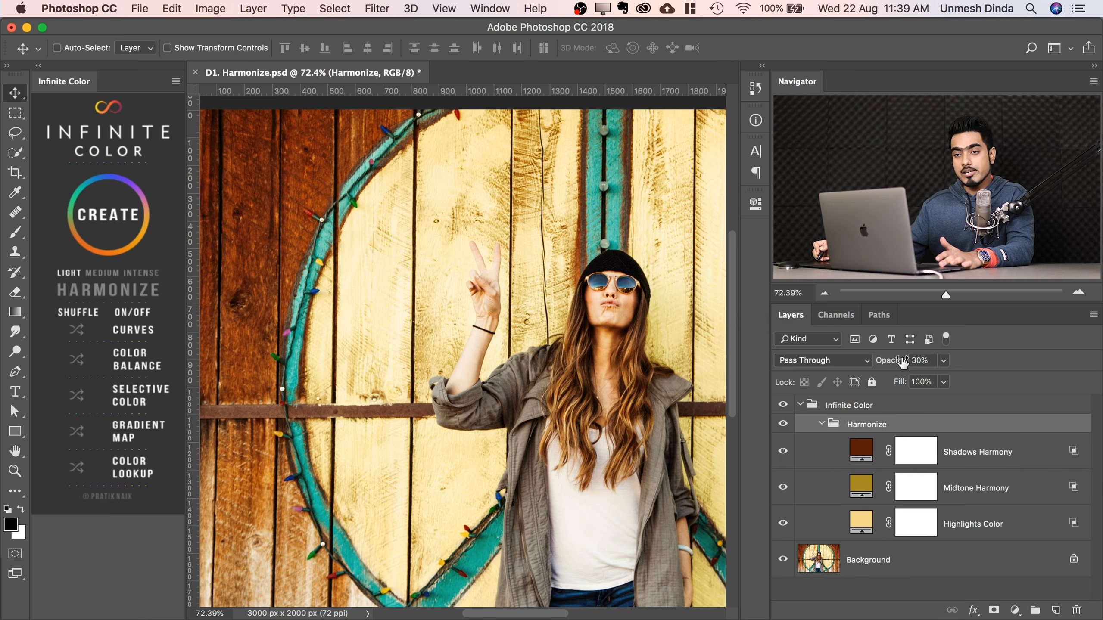
left_click(945, 361)
left_click_drag(962, 383, 972, 381)
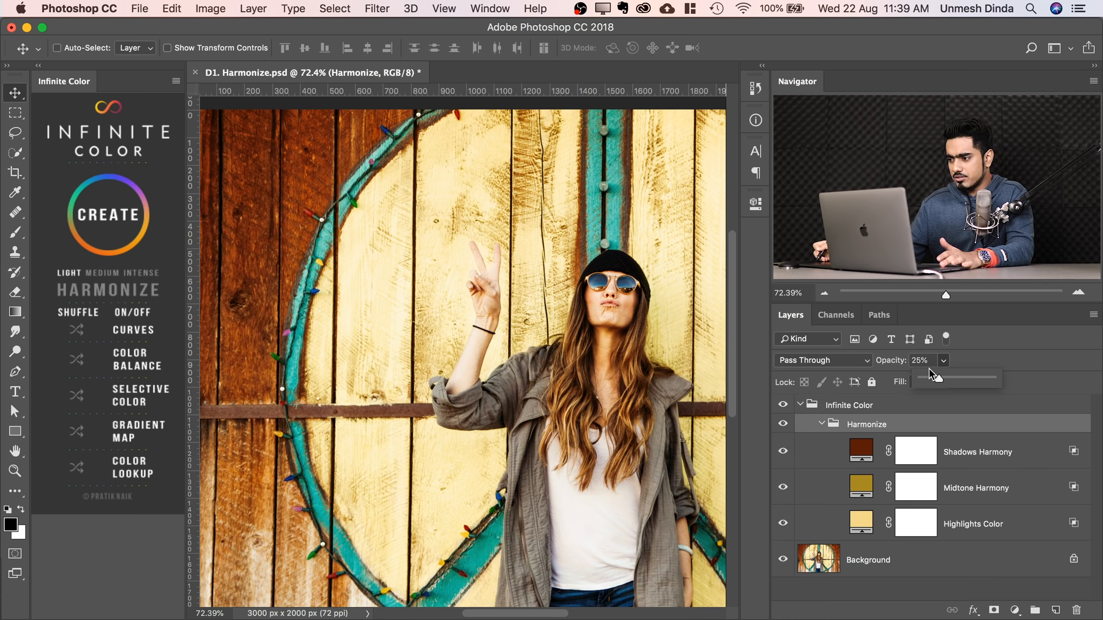
left_click(966, 361)
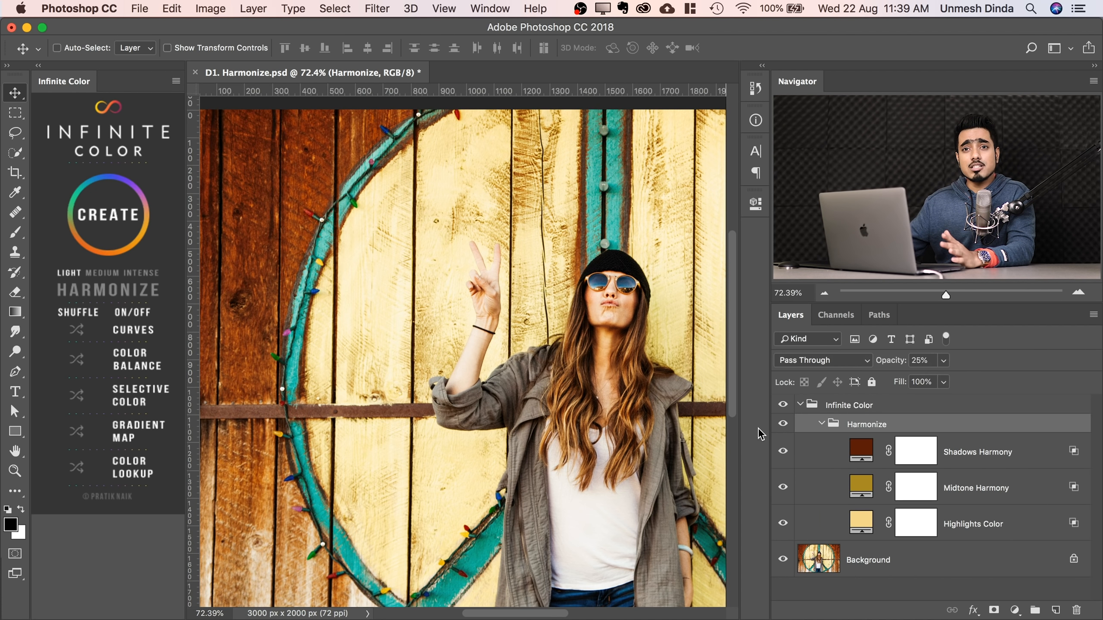
left_click(943, 382)
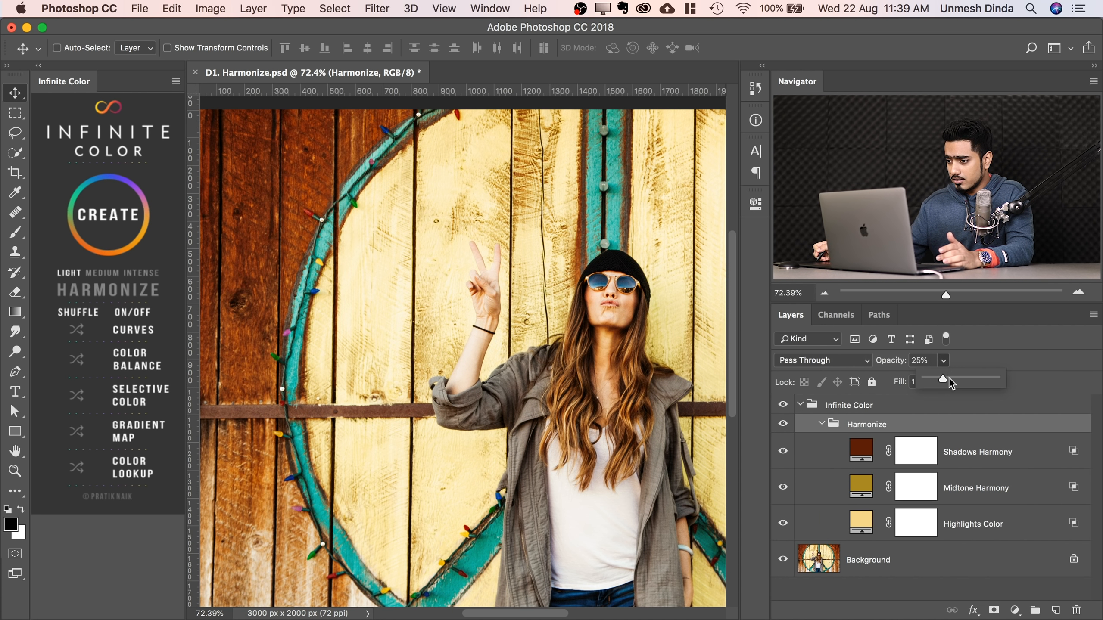
left_click_drag(972, 378, 976, 378)
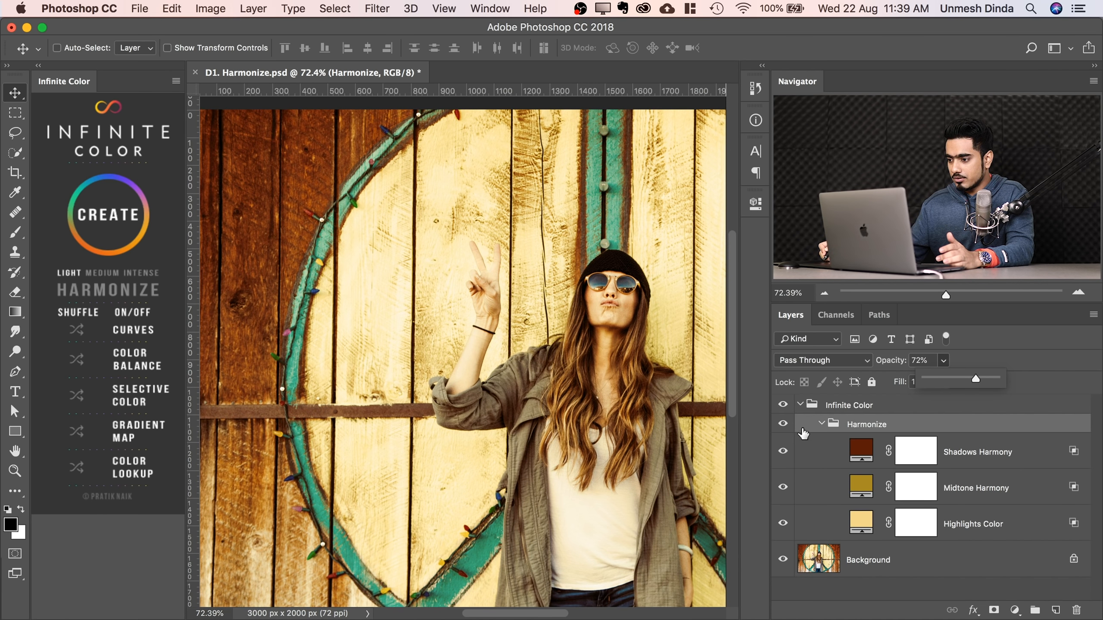
left_click(781, 428)
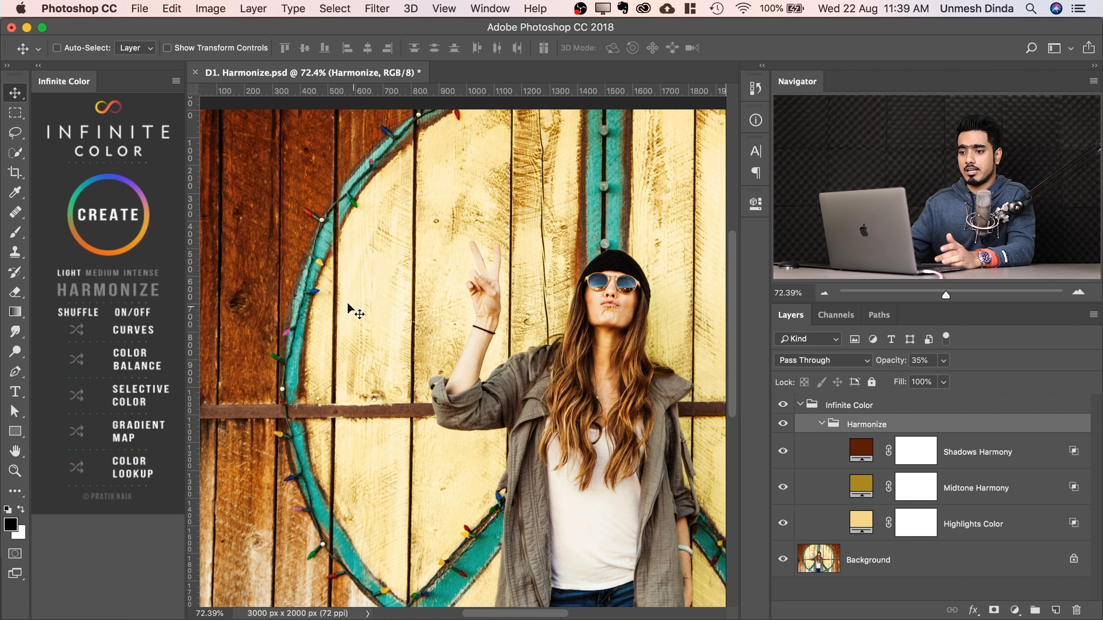
Generate two successive Infinite Color grades over the Harmonize layers and collapse the Infinite Color group.
left_click(112, 213)
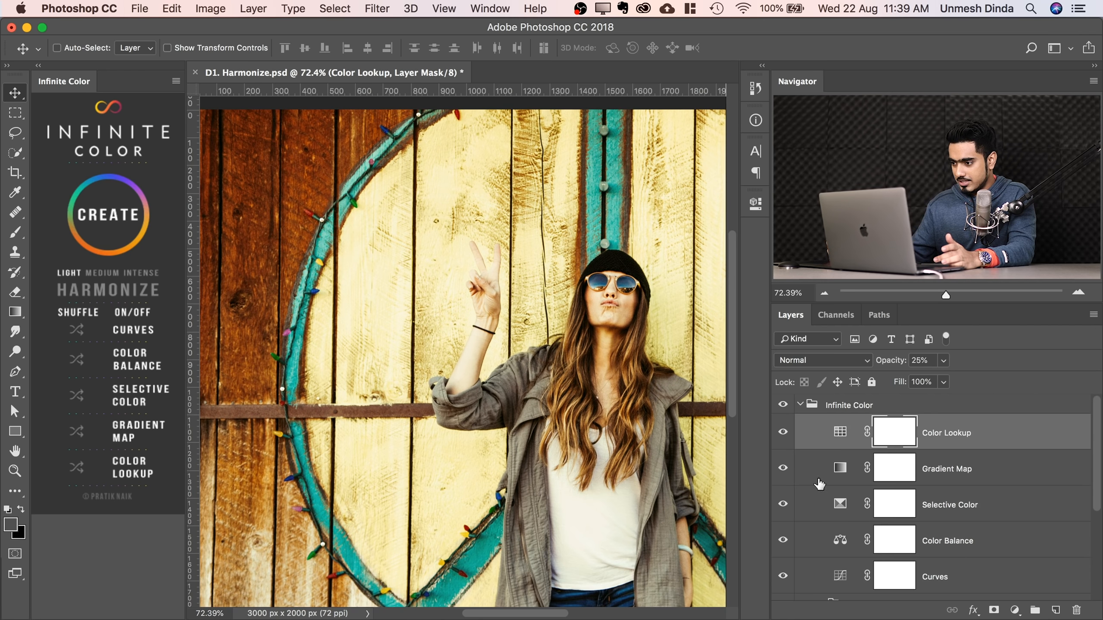
left_click(800, 405)
left_click(800, 405)
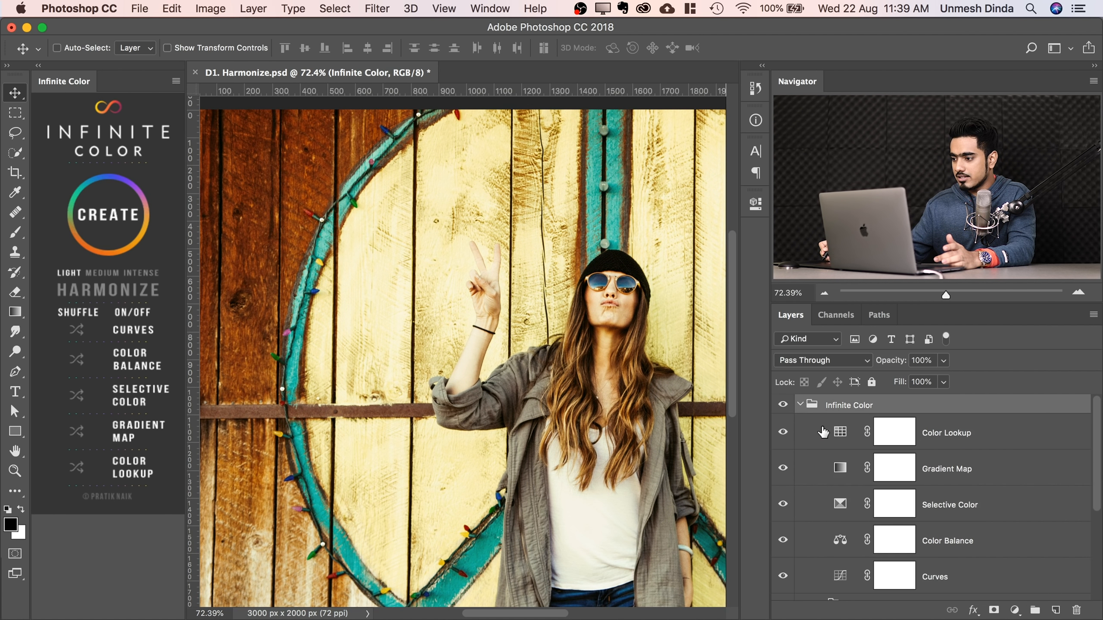
scroll(1096, 442, "down", 5)
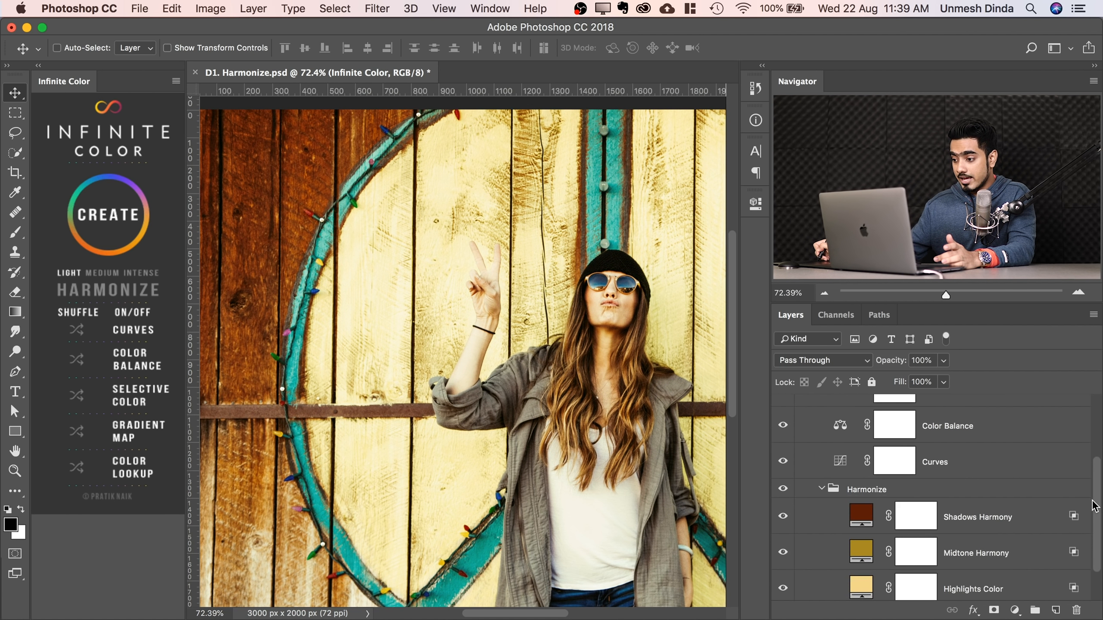
scroll(1084, 417, "up", 5)
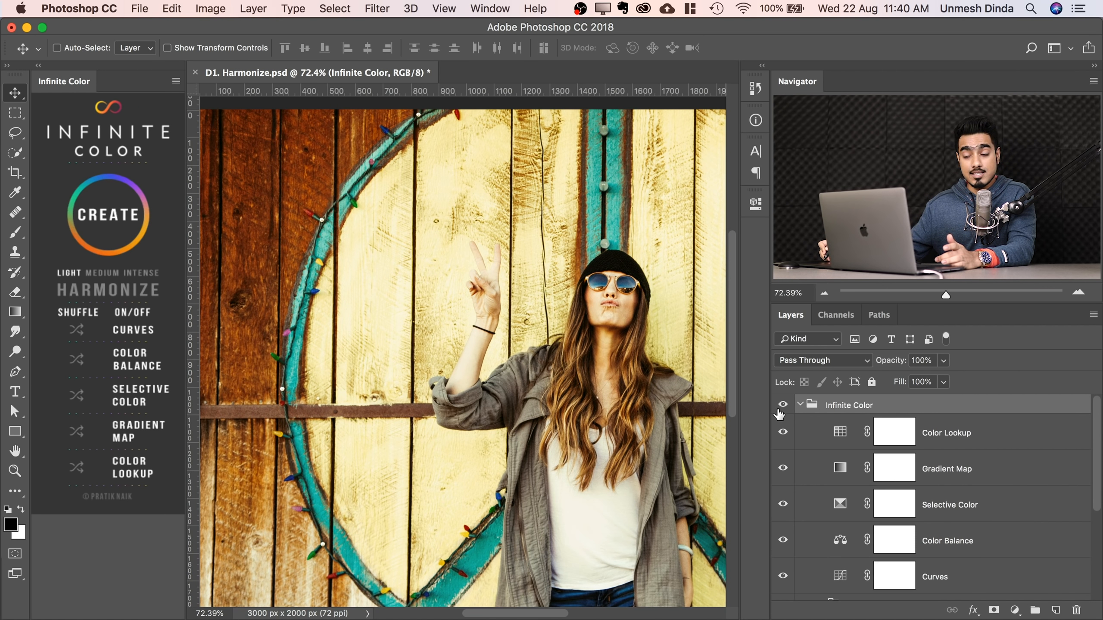
left_click(100, 237)
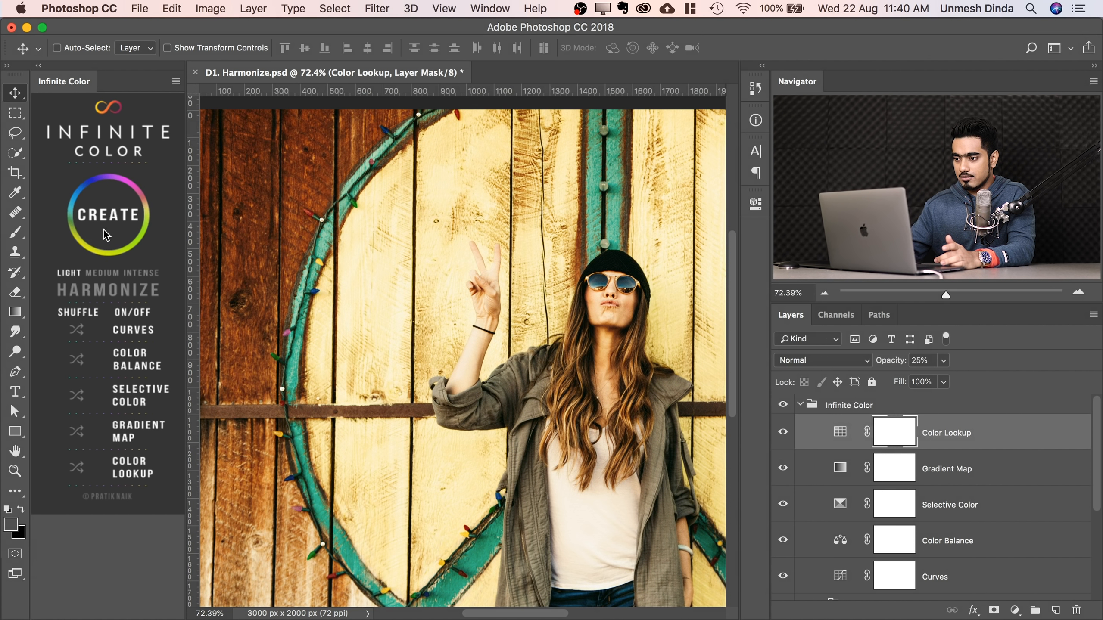
left_click(801, 405)
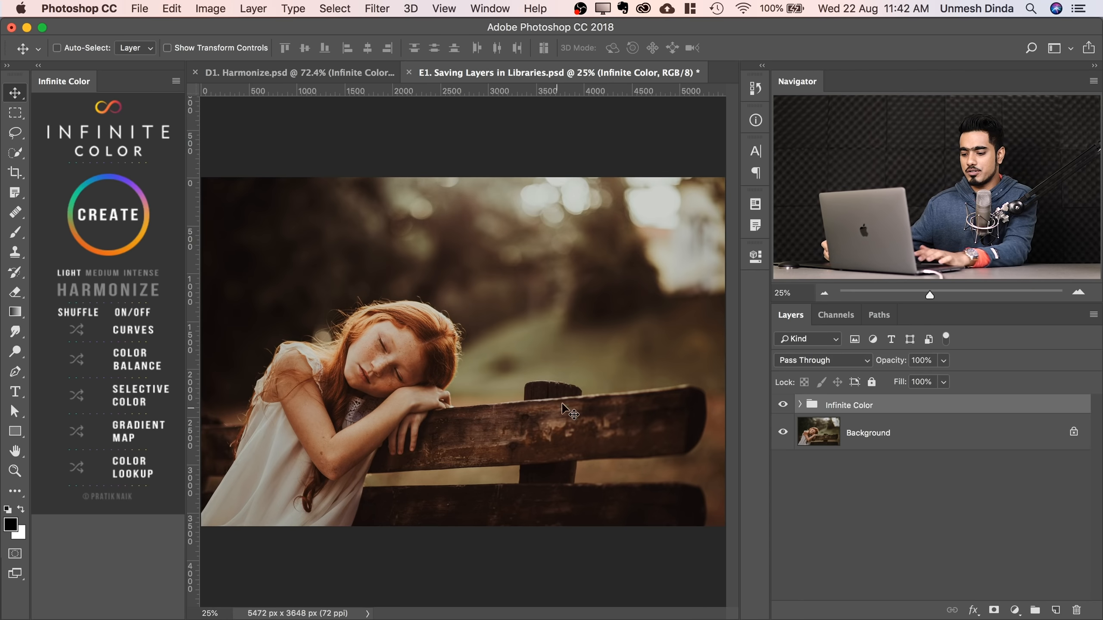
Look closer at the sleeping girl's photo and open the Libraries panel.
scroll(561, 338, "up", 3)
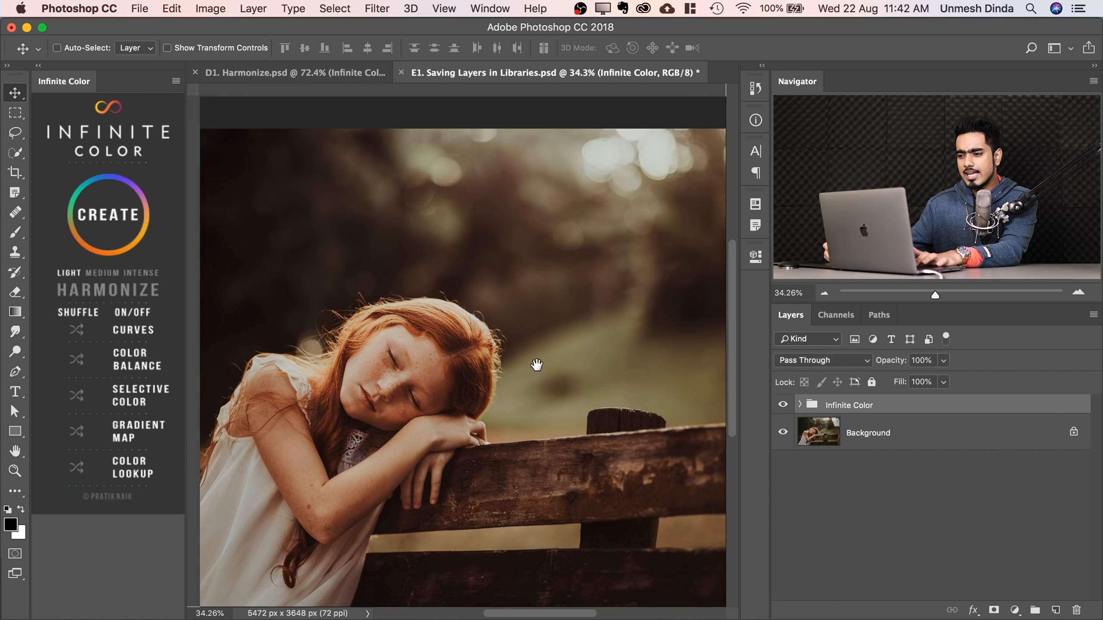
key("super+r")
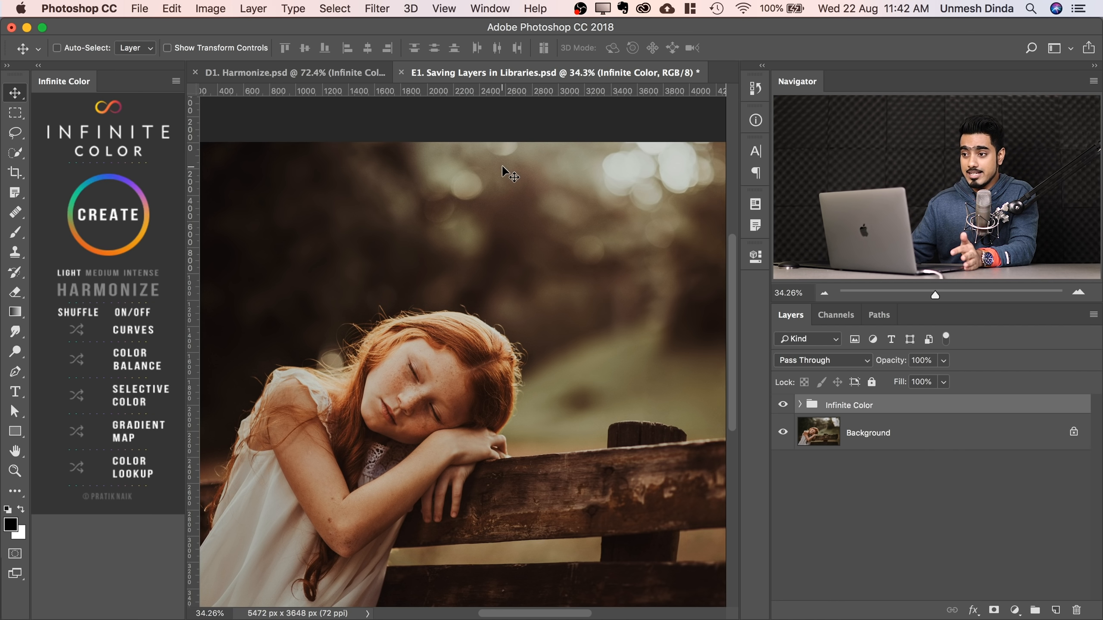
left_click(490, 9)
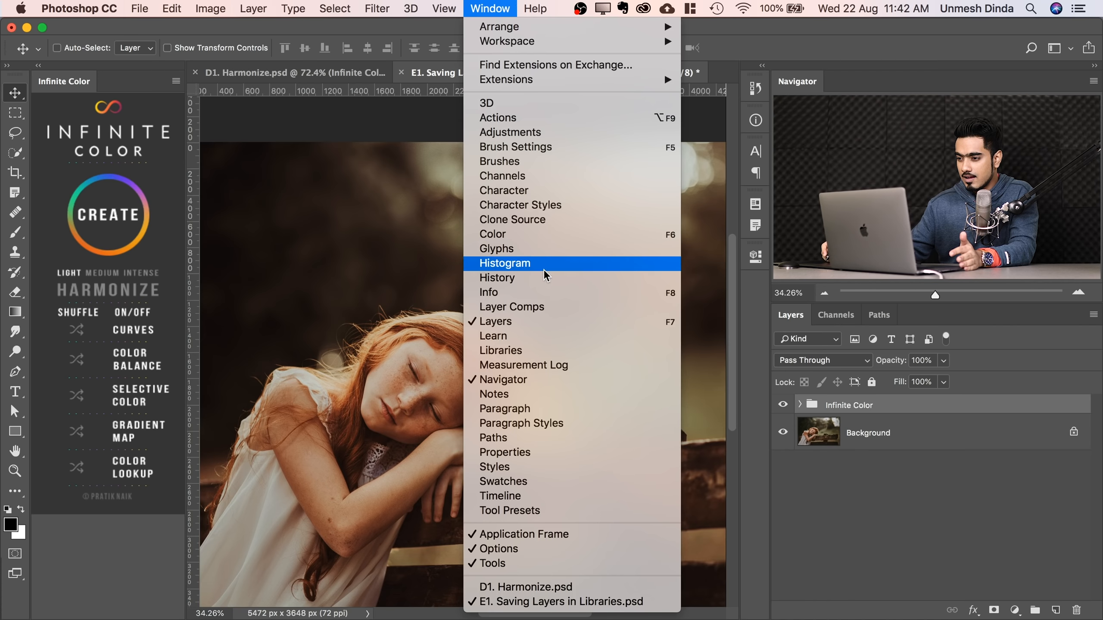
left_click(527, 350)
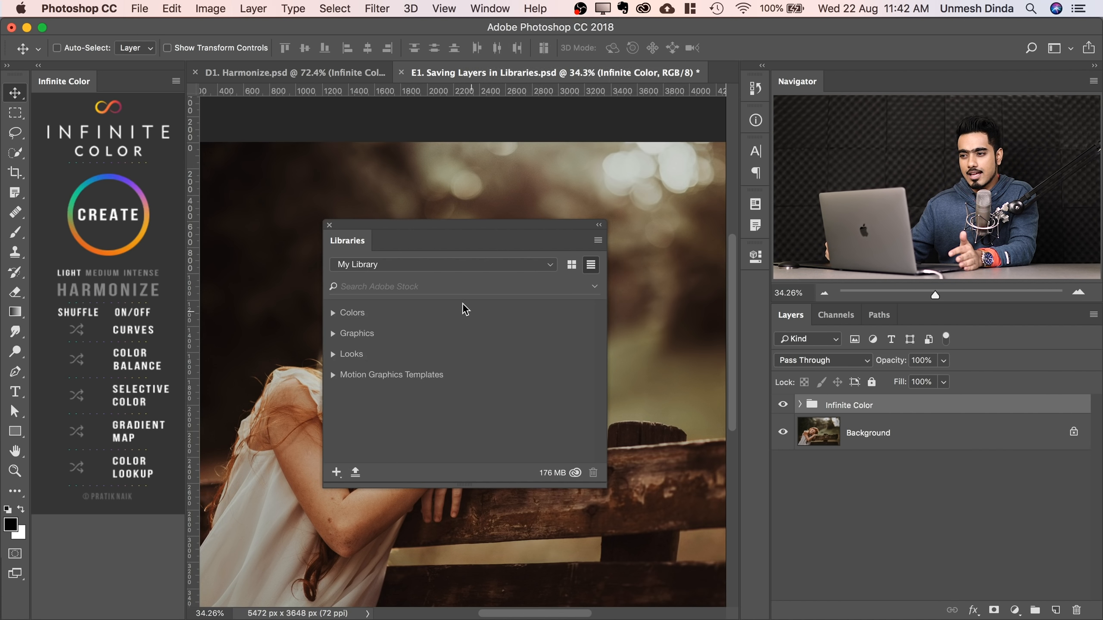
Rename the Infinite Color group as Autumn and save it as a graphic in My Library.
double_click(846, 405)
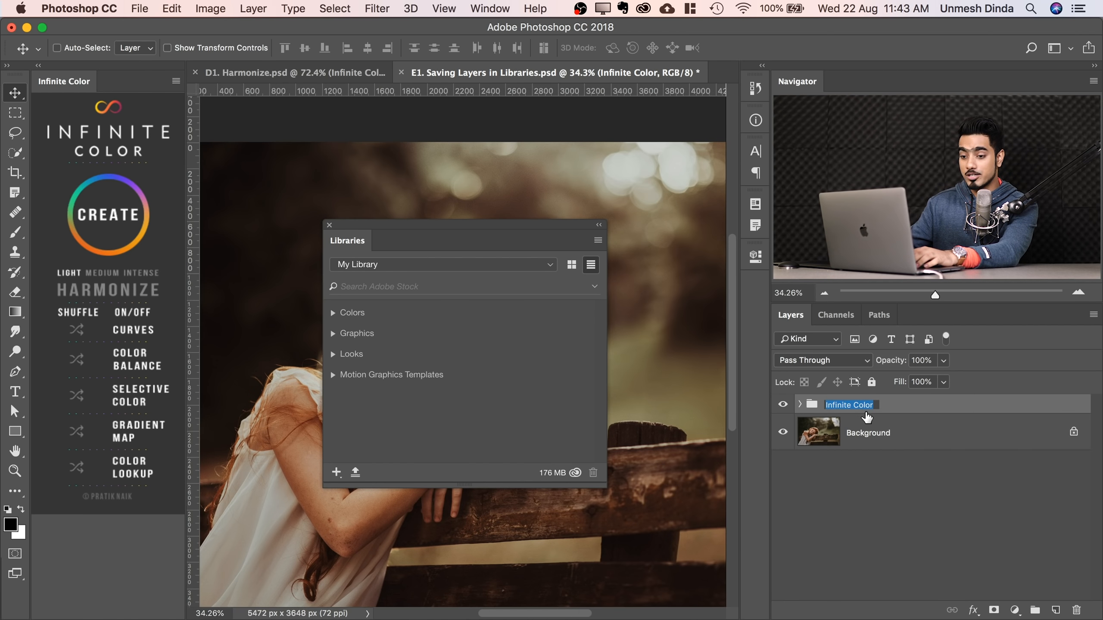
type("AU")
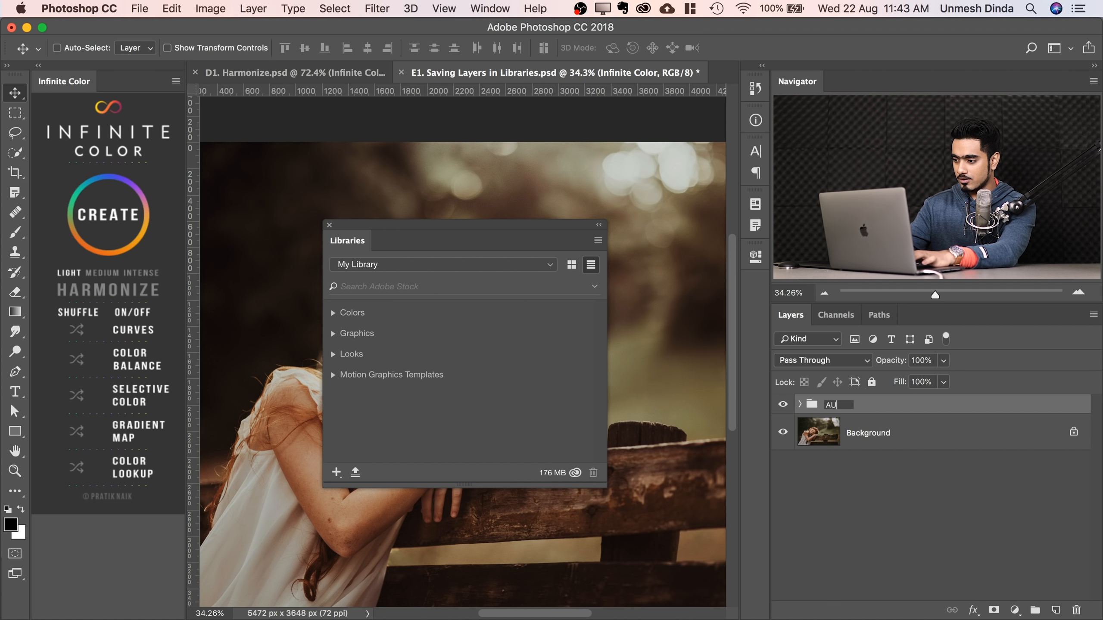
type("tumn")
key("Return")
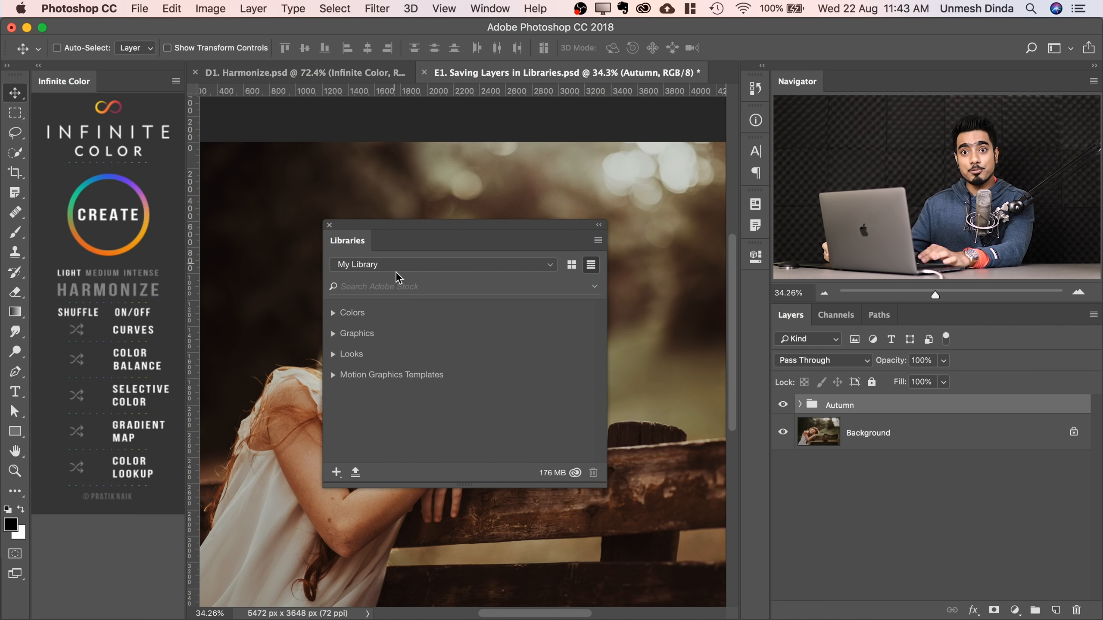
left_click_drag(844, 411, 470, 372)
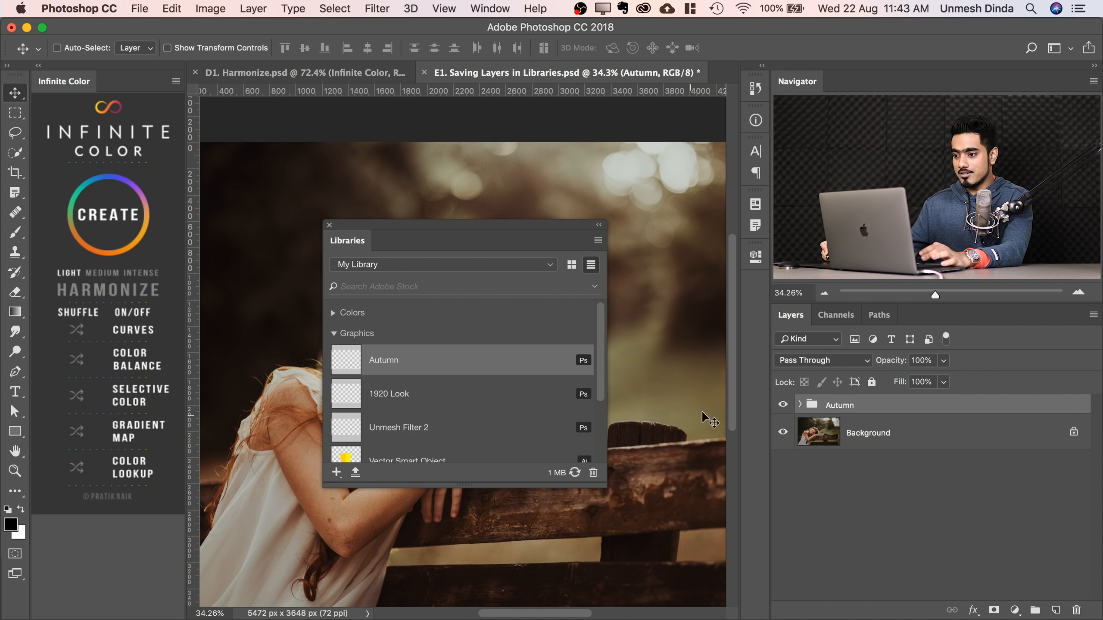
Delete the Autumn group from the document and place the saved Autumn graphic from My Library above the Background.
left_click_drag(991, 409, 1076, 610)
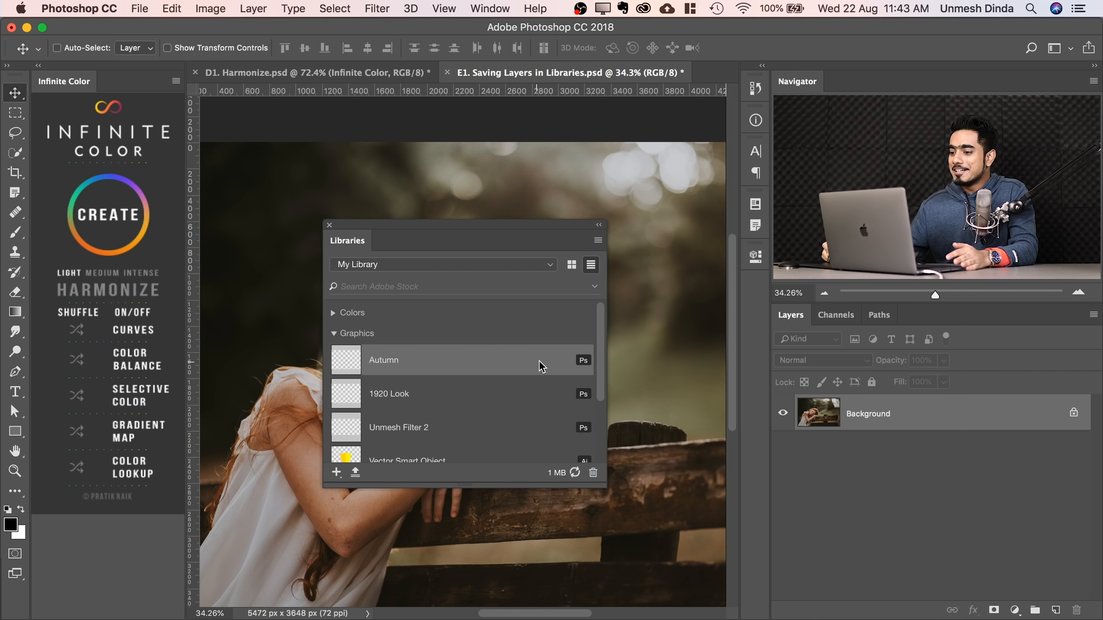
left_click_drag(540, 362, 861, 404)
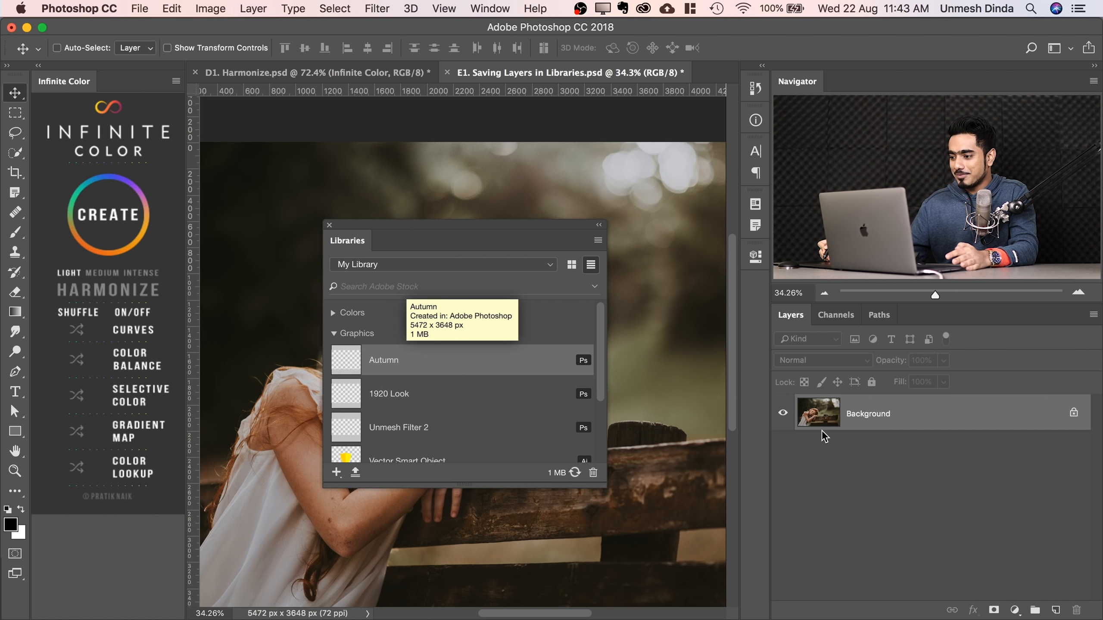
key("Return")
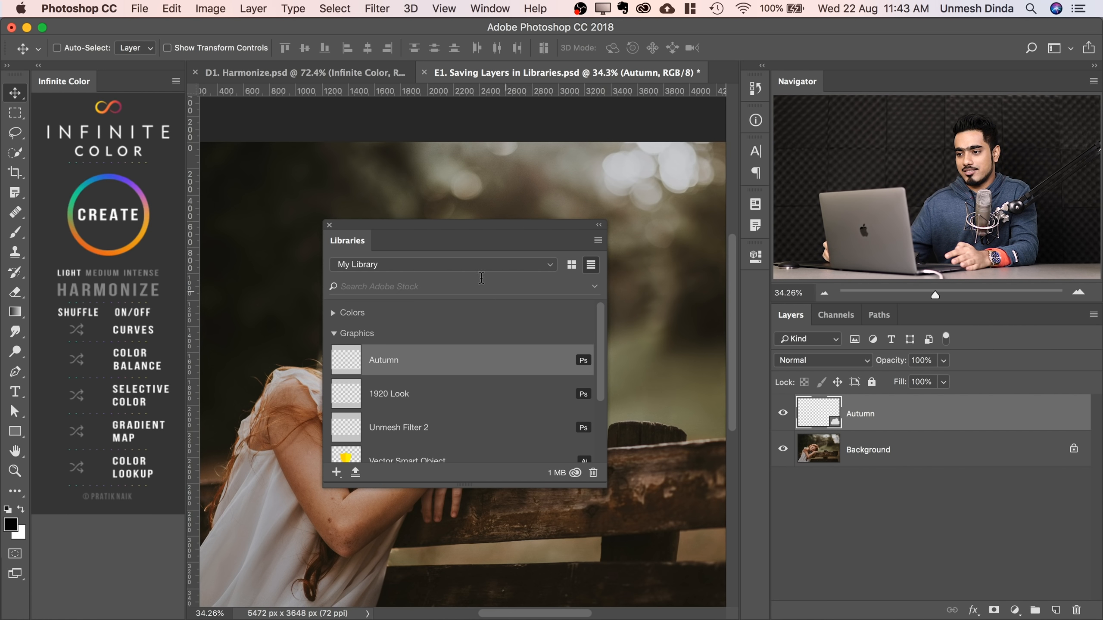
Move the Libraries panel off the girl's face and compare the photo with the Autumn layer hidden and shown.
left_click_drag(404, 248, 558, 126)
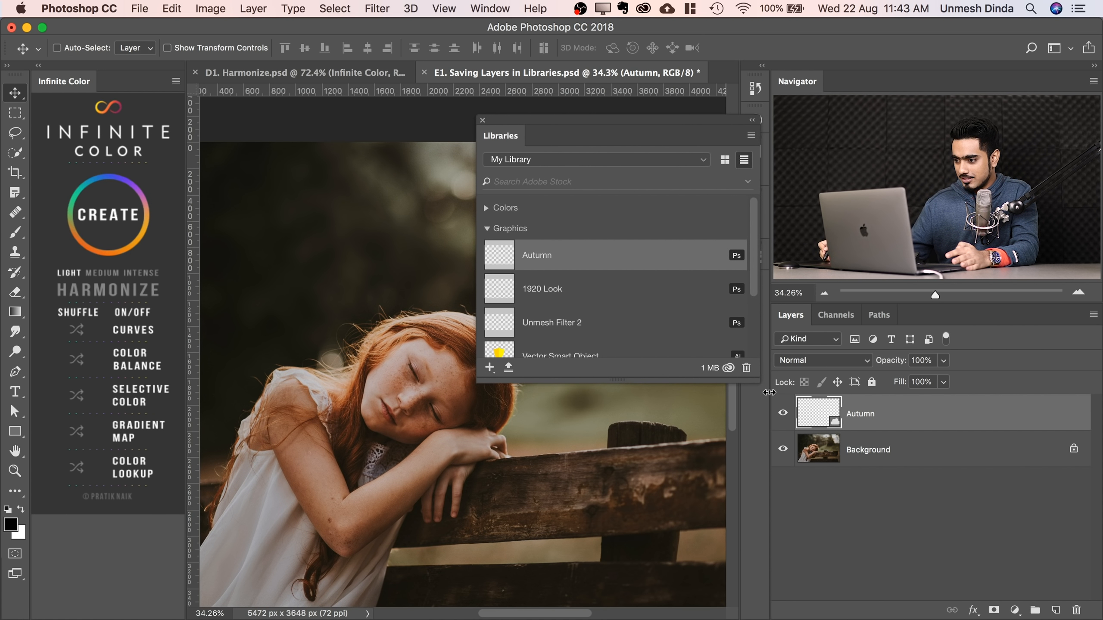
left_click(784, 414)
left_click(783, 414)
left_click(783, 414)
left_click(783, 414)
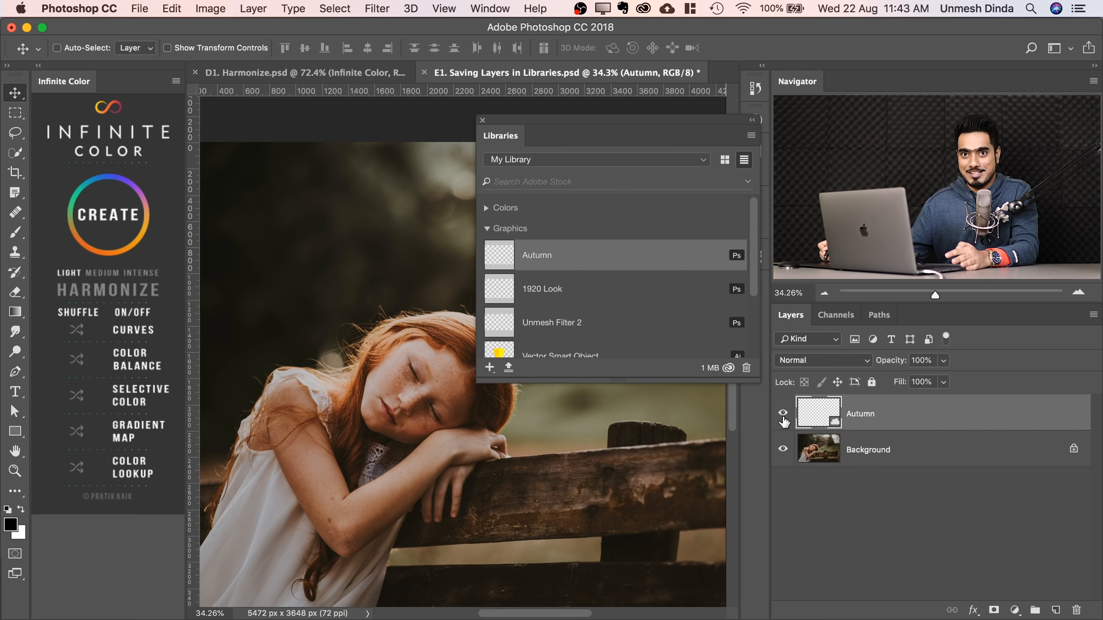
Open the contents of the linked Autumn layer, inspect its layer group, and close Autumn.psd without saving.
double_click(818, 414)
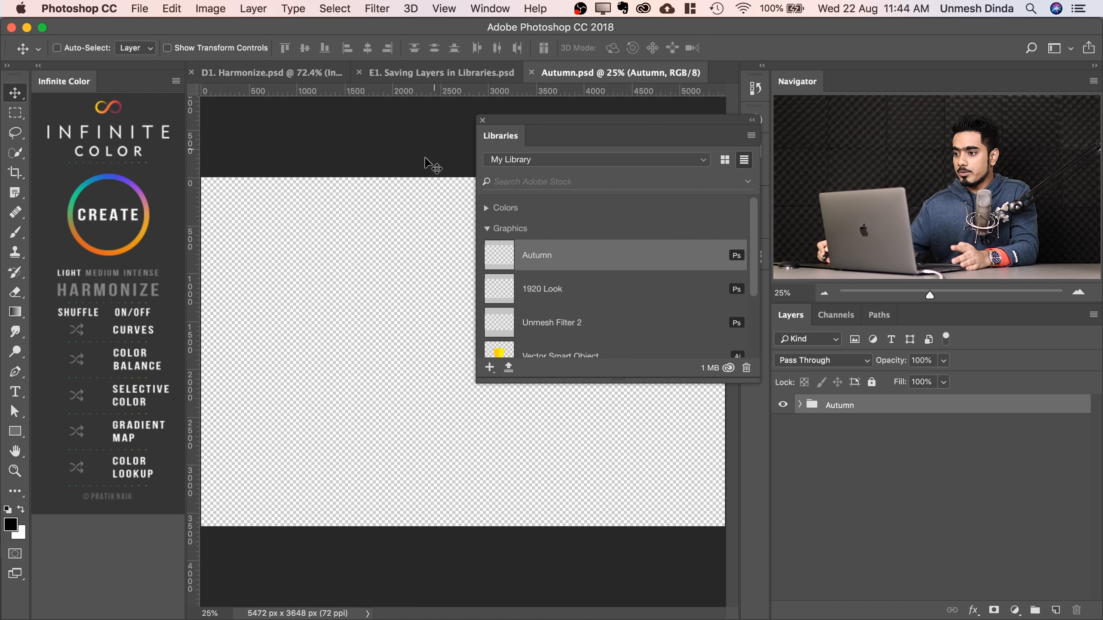
left_click(802, 406)
left_click(798, 408)
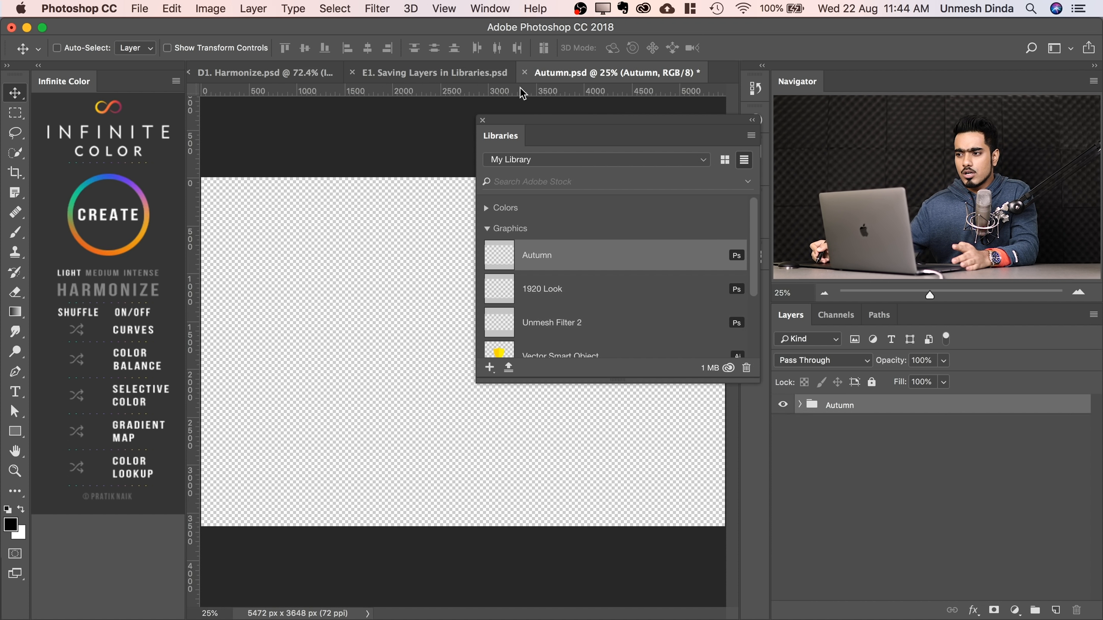
left_click(524, 73)
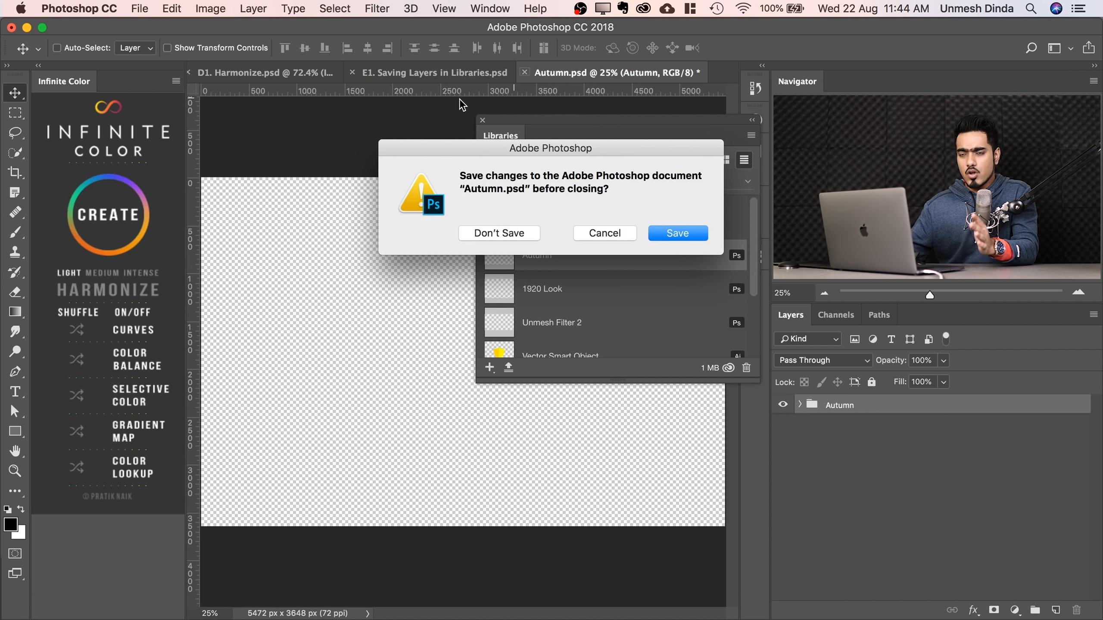
left_click(498, 233)
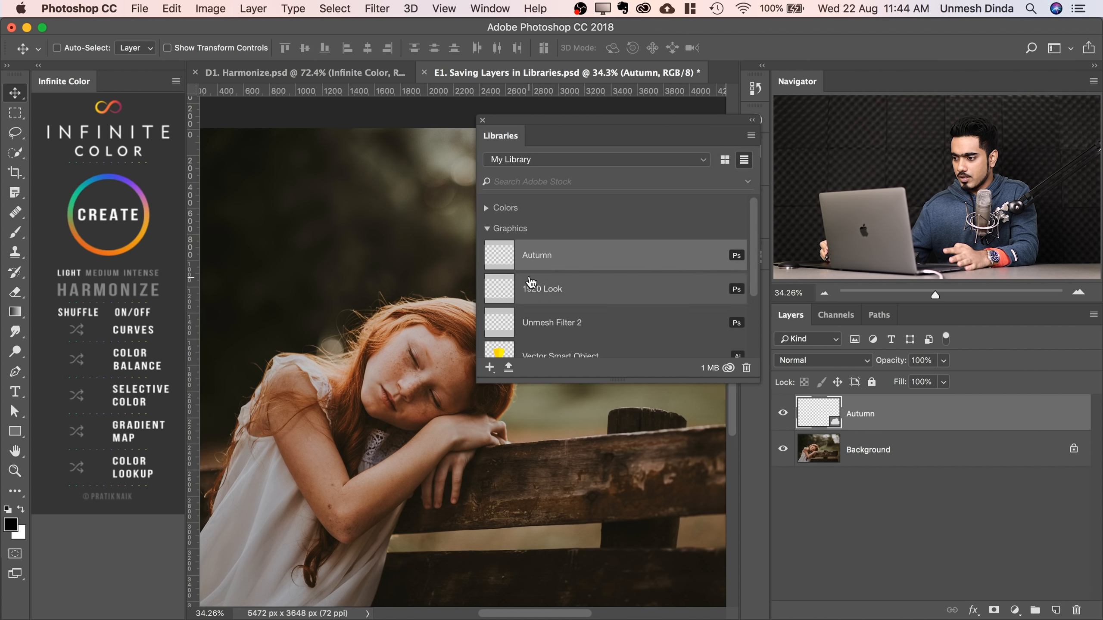
Delete the linked Autumn layer and use Place Layers to add the Autumn graphic from My Library as a regular layer group.
left_click_drag(973, 417, 1076, 610)
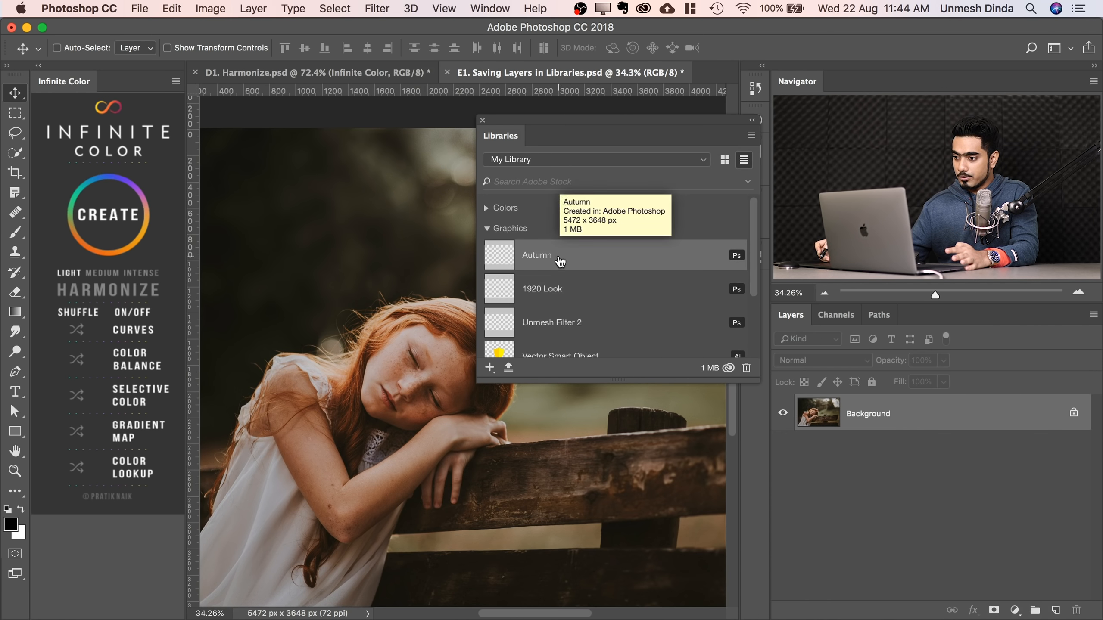
right_click(615, 259)
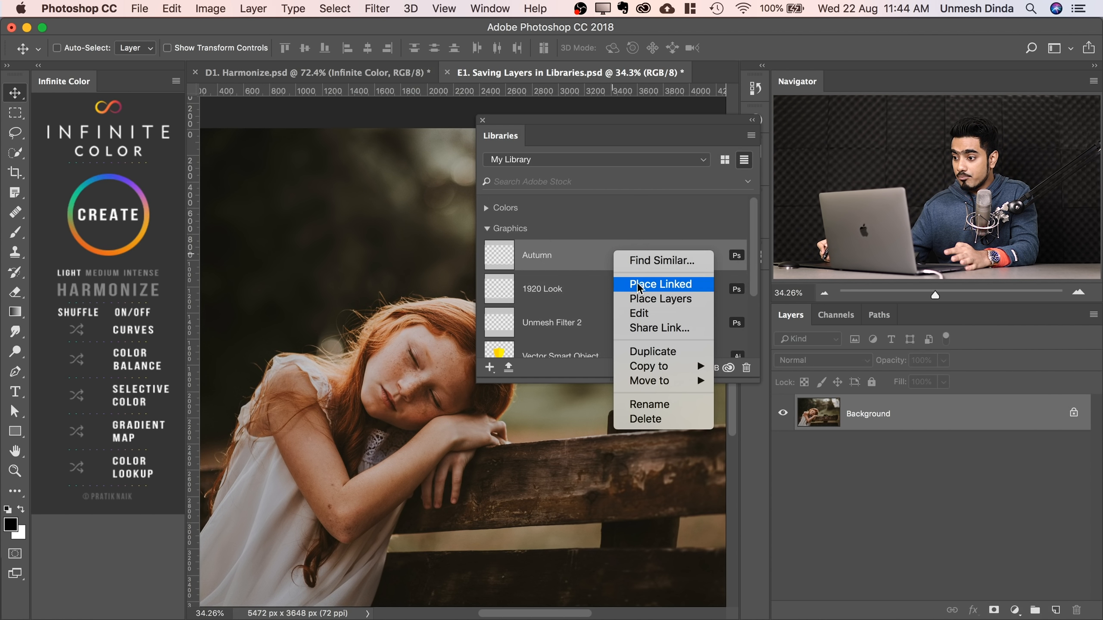
left_click(647, 302)
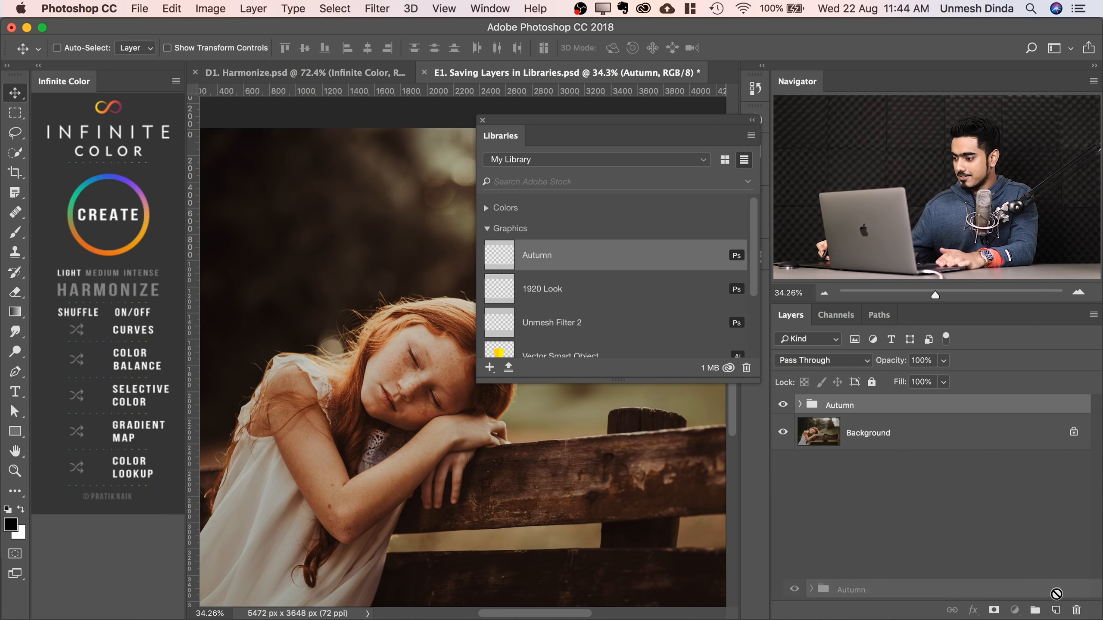
Remove the placed Autumn group and add the Autumn graphic from the library again as unlinked layers directly above the Background.
key("Delete")
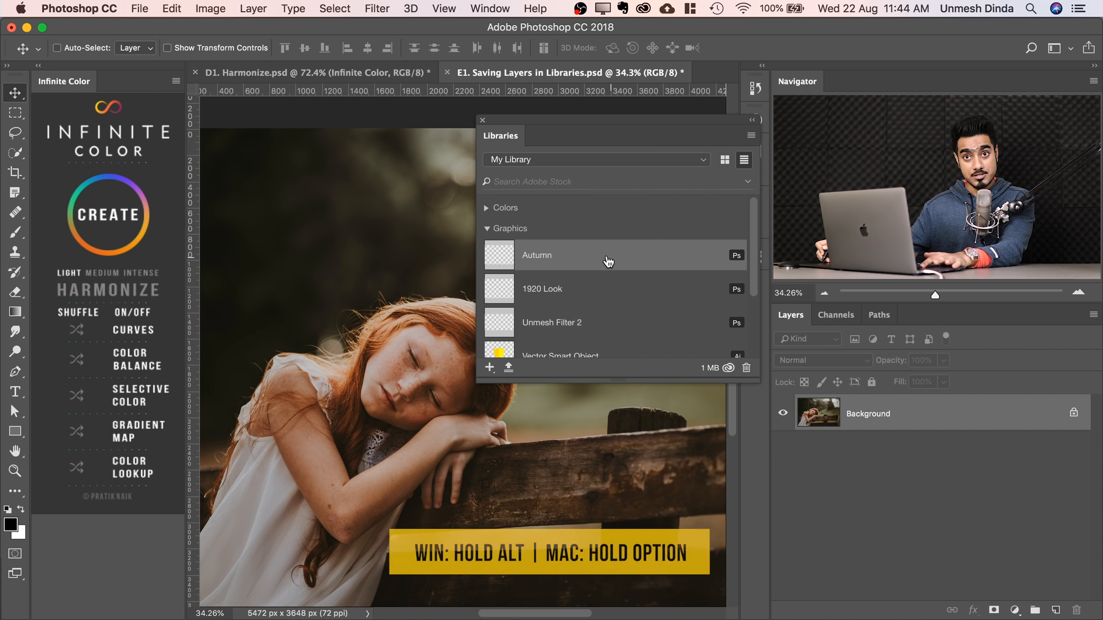
left_click_drag(585, 256, 849, 405)
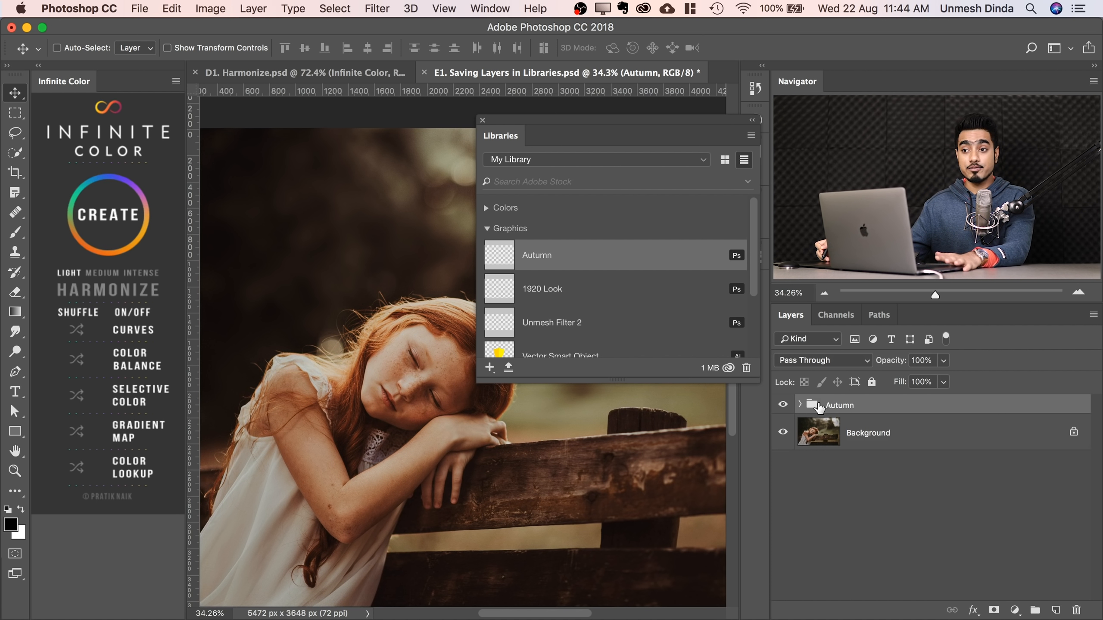